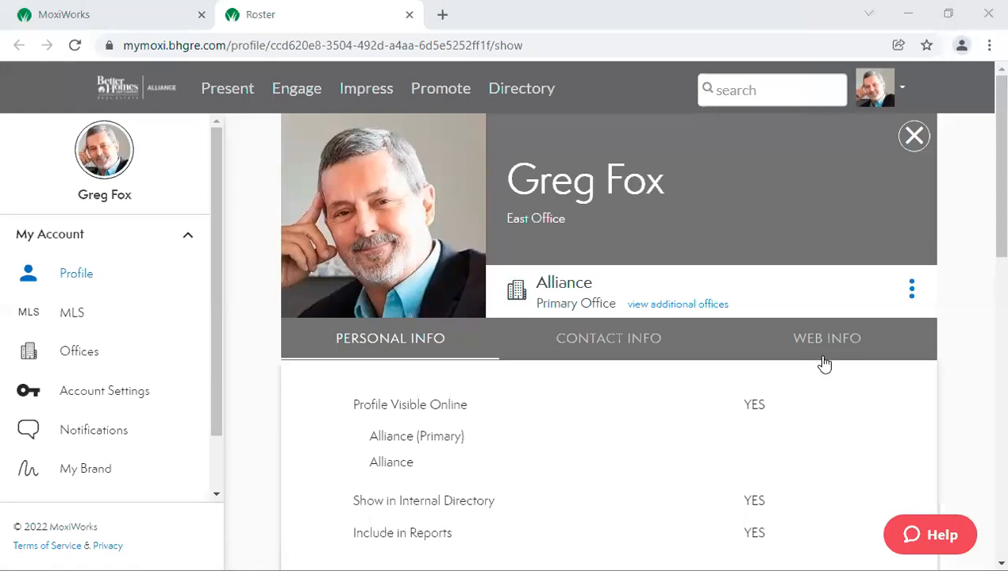
{"action": "scroll", "coordinate": [825, 363], "scroll_direction": "down", "scroll_amount": 2}
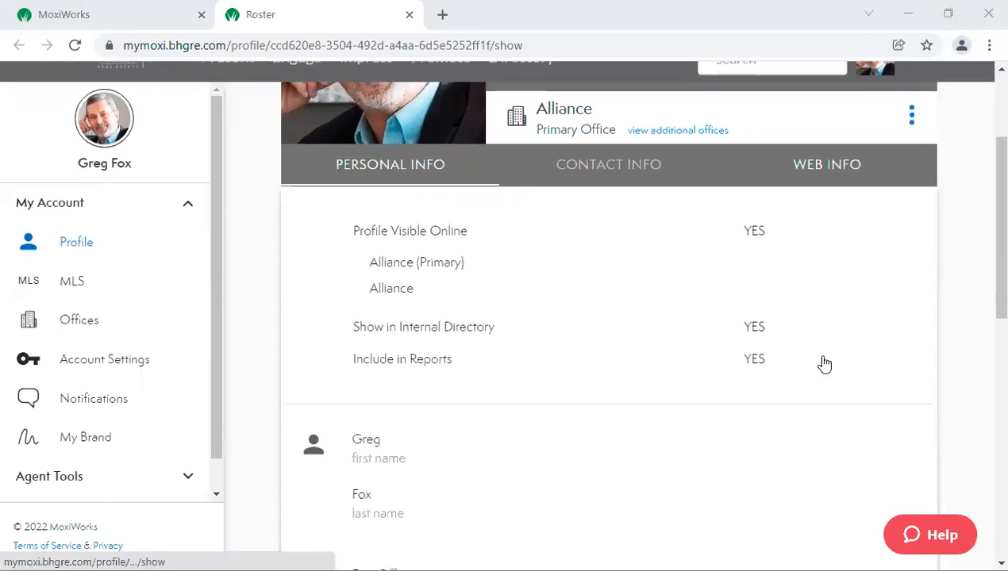
{"action": "scroll", "coordinate": [824, 363], "scroll_direction": "up", "scroll_amount": 2}
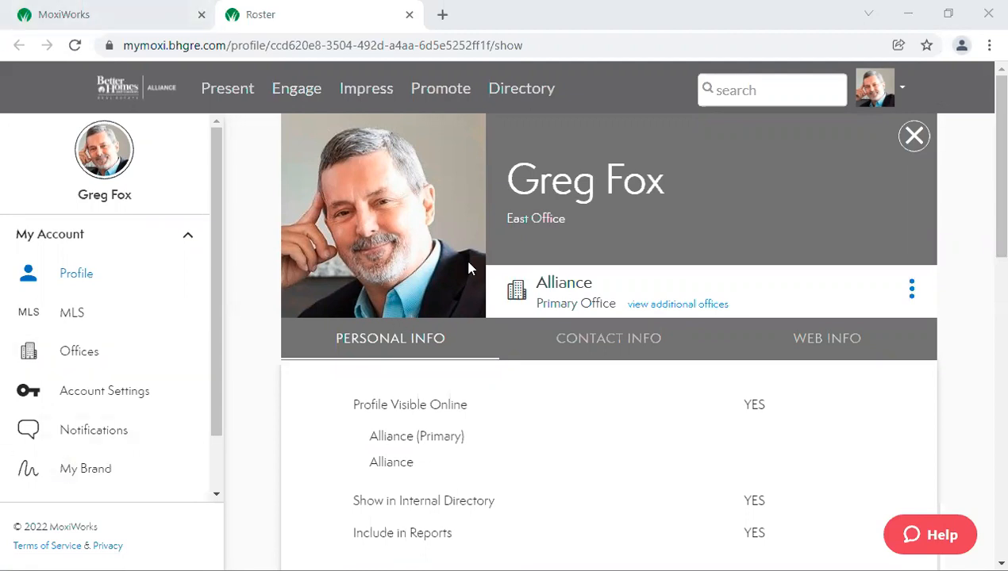
{"action": "scroll", "coordinate": [293, 226], "scroll_direction": "down", "scroll_amount": 3}
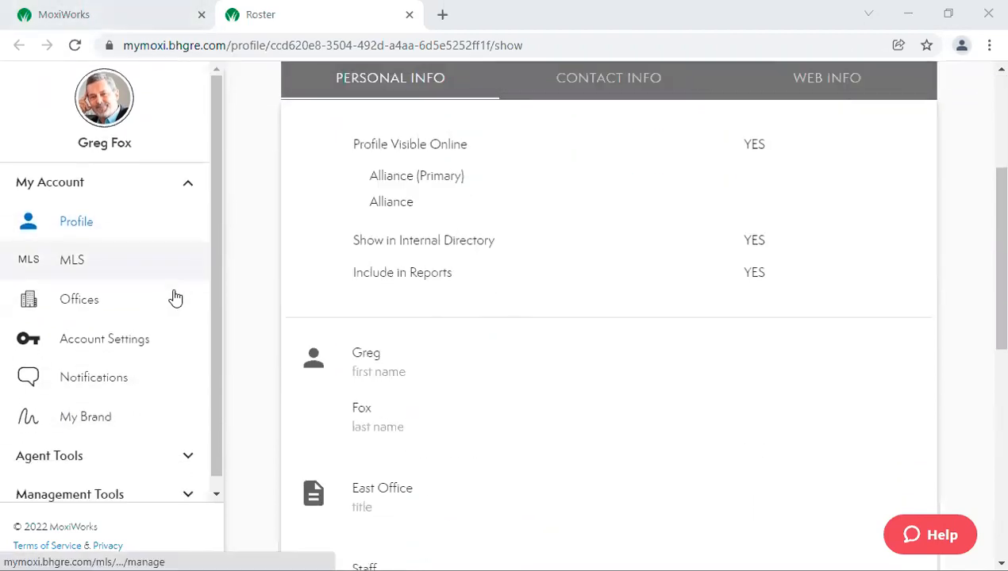
{"action": "scroll", "coordinate": [173, 295], "scroll_direction": "down", "scroll_amount": 1}
{"action": "scroll", "coordinate": [173, 294], "scroll_direction": "up", "scroll_amount": 1}
{"action": "scroll", "coordinate": [270, 247], "scroll_direction": "up", "scroll_amount": 3}
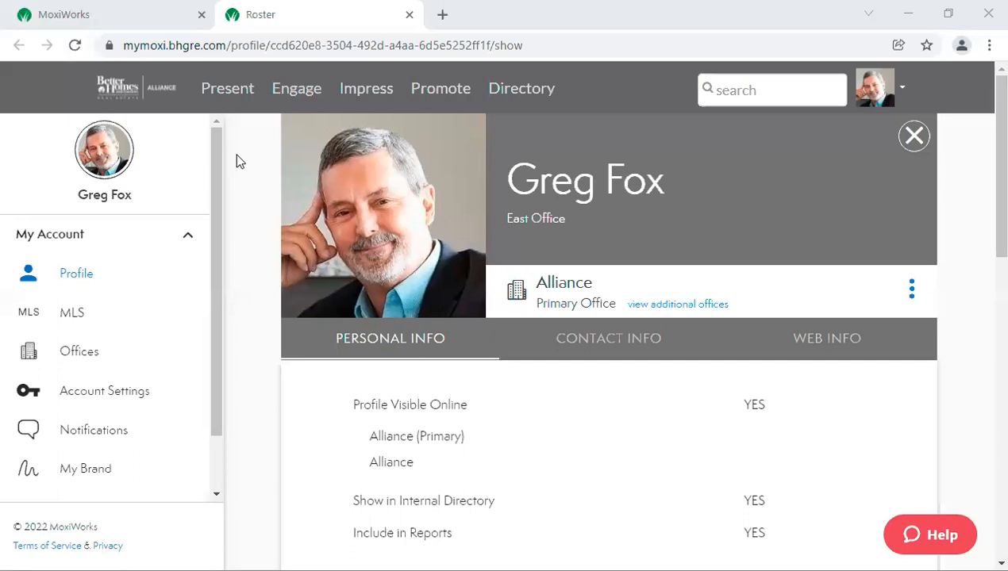
Step: Open Engage and switch from Manager Mode to Agent Mode
{"action": "left_click", "coordinate": [303, 93]}
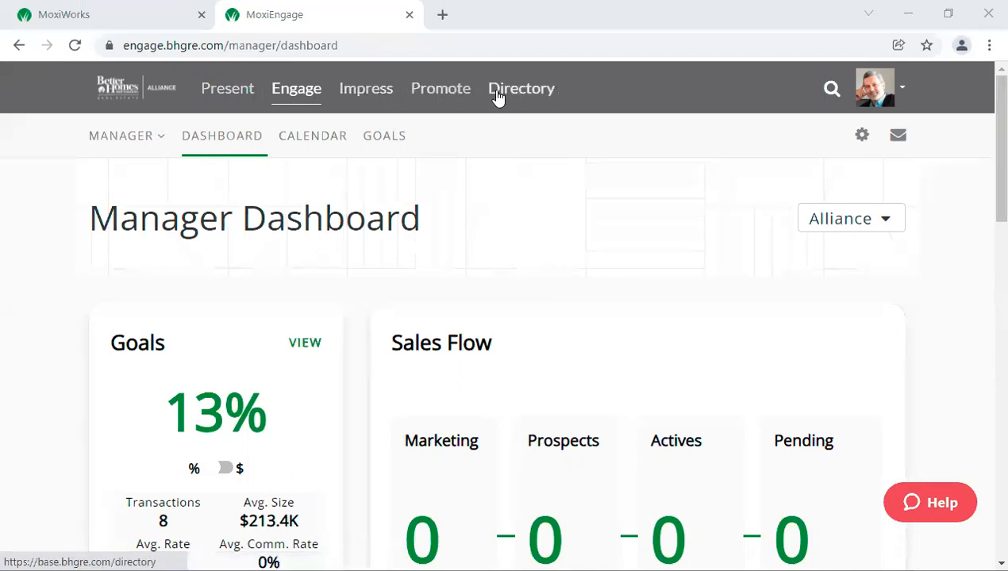
{"action": "left_click", "coordinate": [158, 137]}
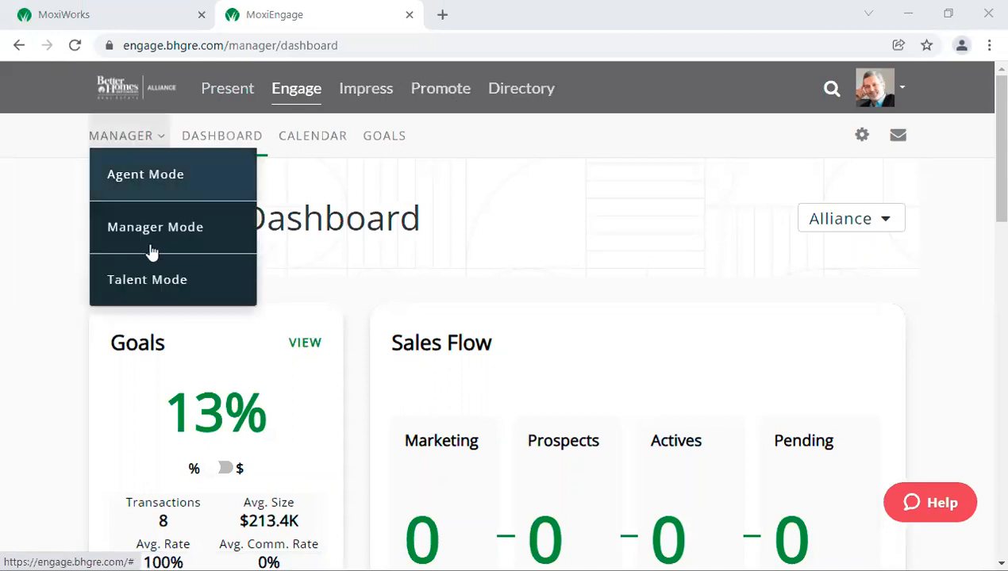
{"action": "left_click", "coordinate": [157, 176]}
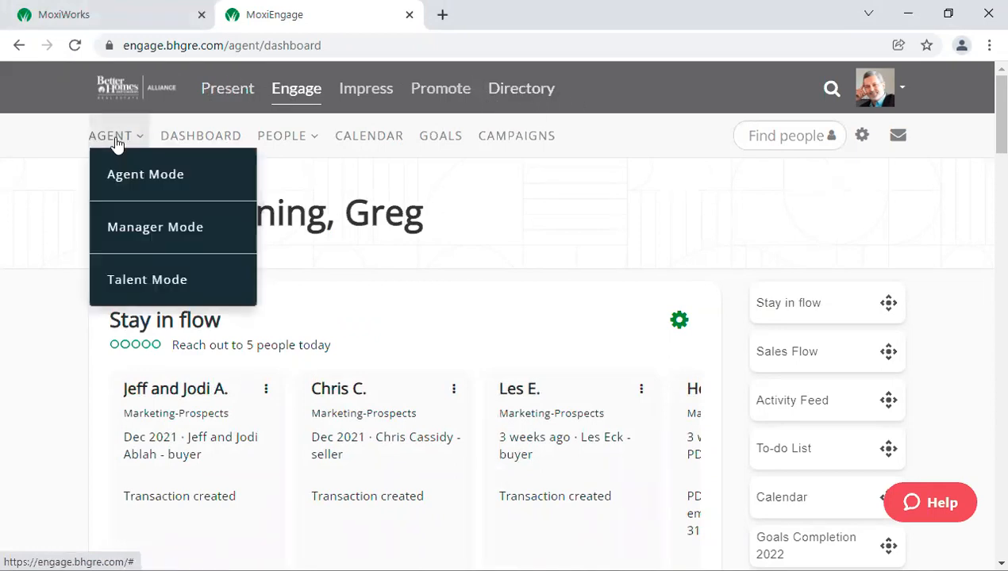
{"action": "mouse_move", "coordinate": [337, 156]}
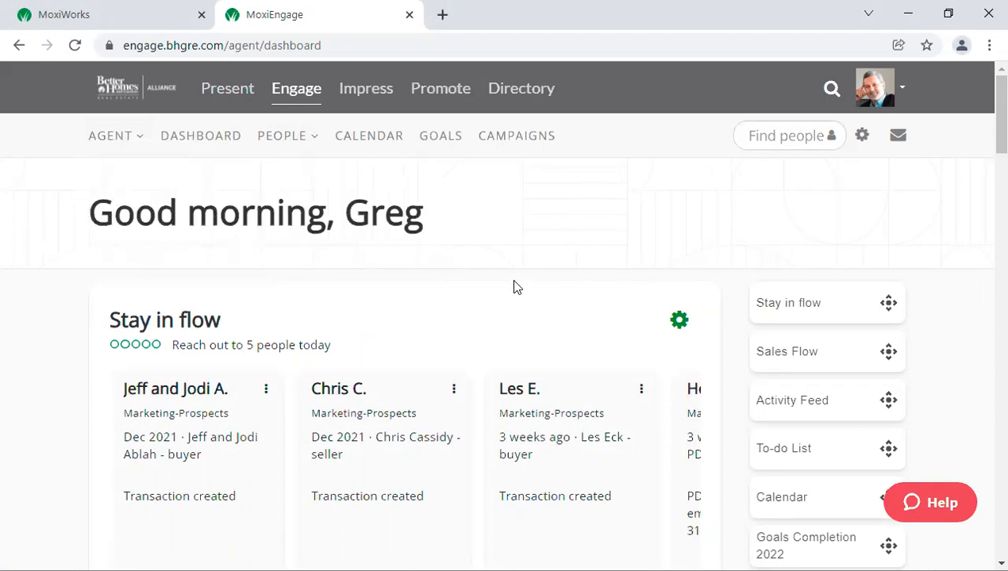
Step: Move the Sales Flow card above Stay in flow in the dashboard's card order
{"action": "scroll", "coordinate": [514, 286], "scroll_direction": "down", "scroll_amount": 1}
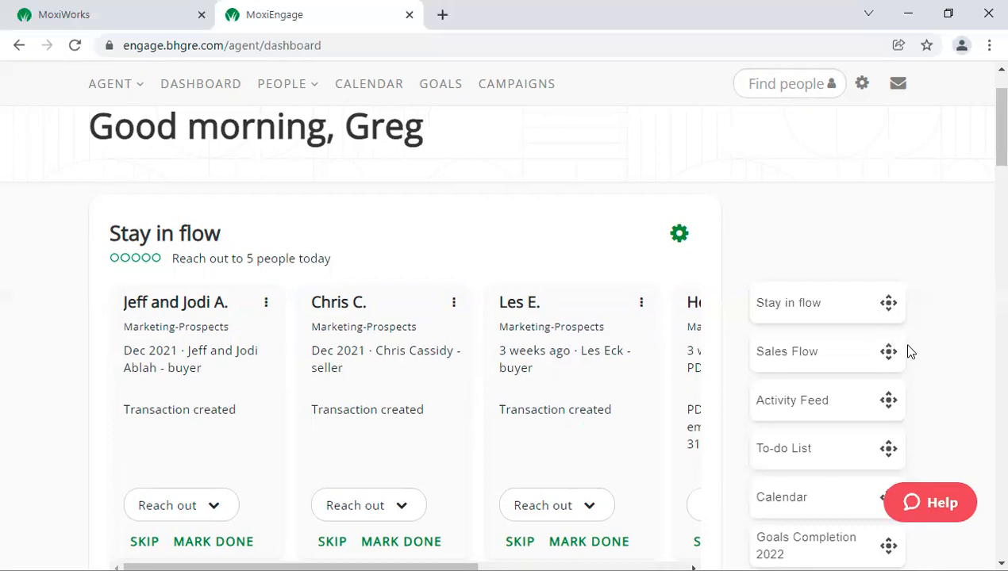
{"action": "scroll", "coordinate": [908, 351], "scroll_direction": "down", "scroll_amount": 1}
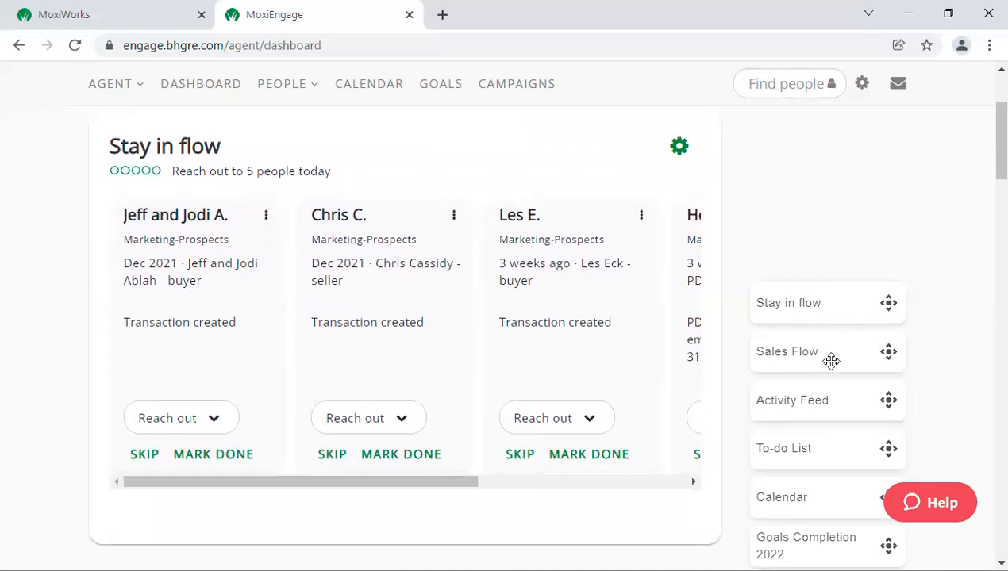
{"action": "left_click_drag", "start_coordinate": [830, 357], "coordinate": [825, 303]}
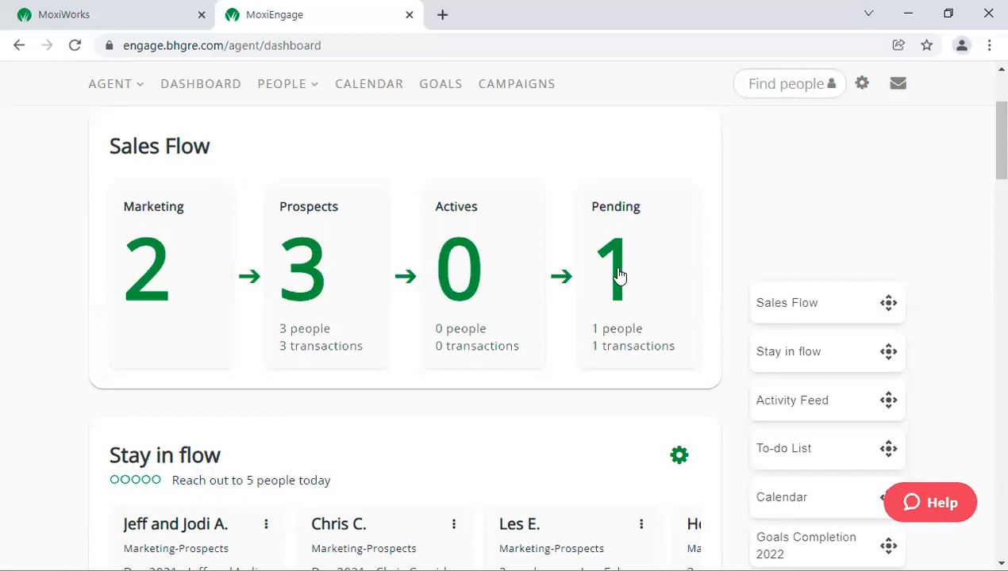
Step: Examine the dashboard's Activity Feed and show the Transaction Tasks in the To-do List
{"action": "scroll", "coordinate": [476, 361], "scroll_direction": "down", "scroll_amount": 3}
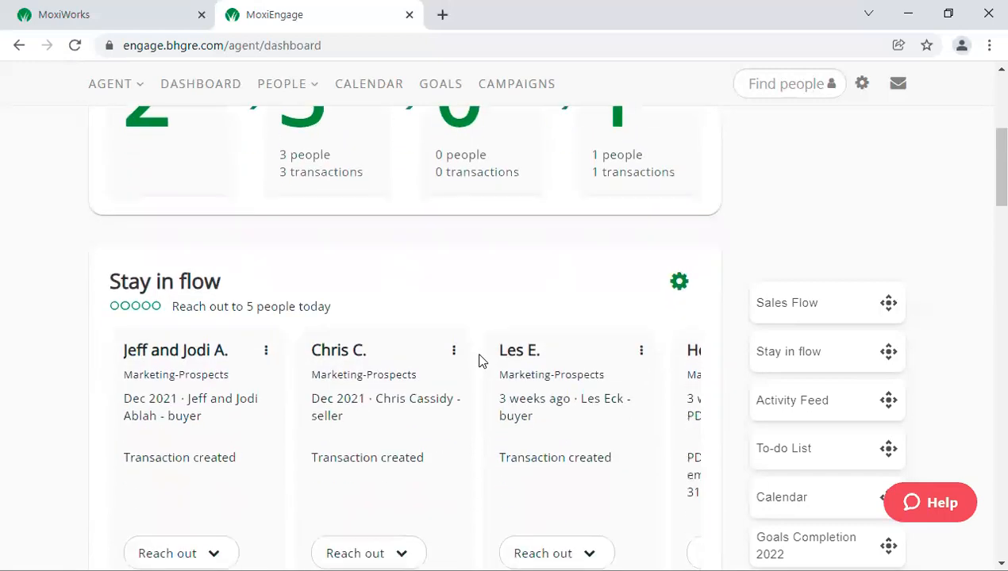
{"action": "scroll", "coordinate": [418, 374], "scroll_direction": "down", "scroll_amount": 6}
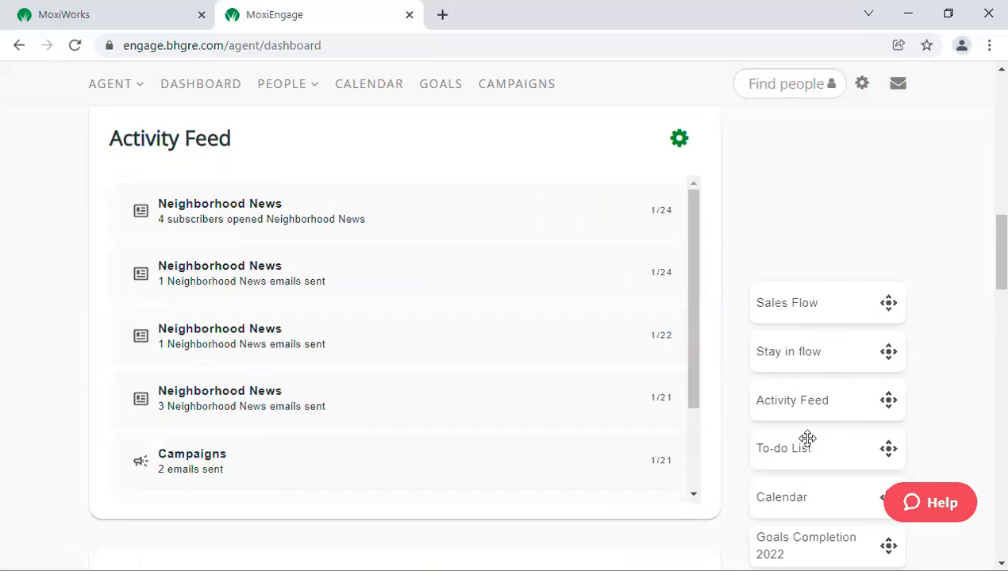
{"action": "scroll", "coordinate": [714, 234], "scroll_direction": "up", "scroll_amount": 1}
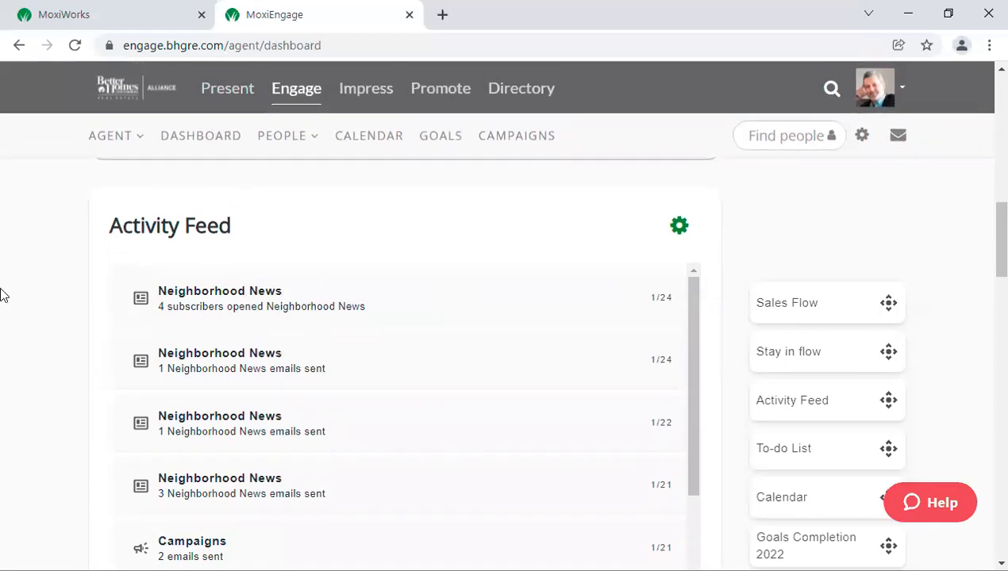
{"action": "scroll", "coordinate": [65, 332], "scroll_direction": "down", "scroll_amount": 1}
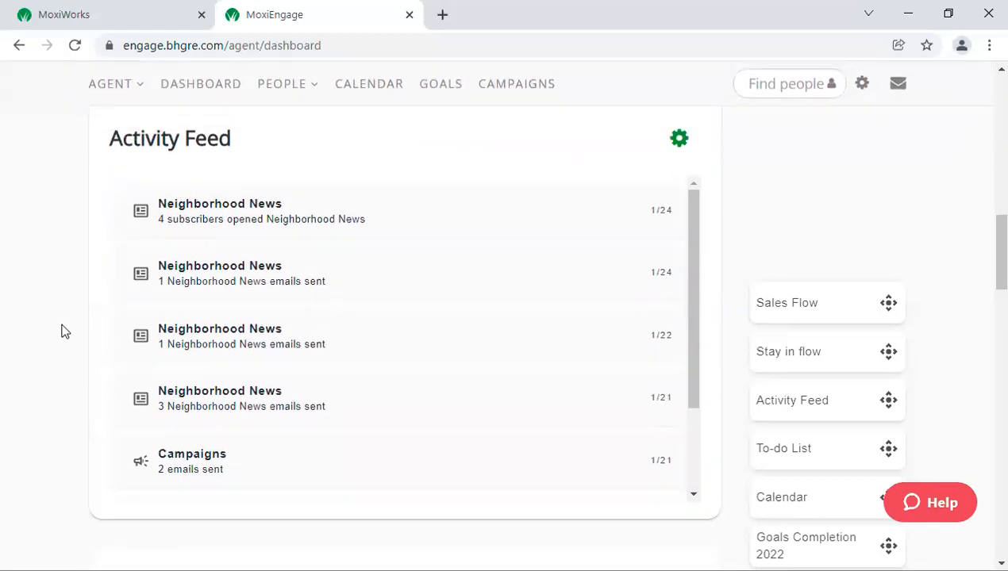
{"action": "scroll", "coordinate": [65, 331], "scroll_direction": "down", "scroll_amount": 4}
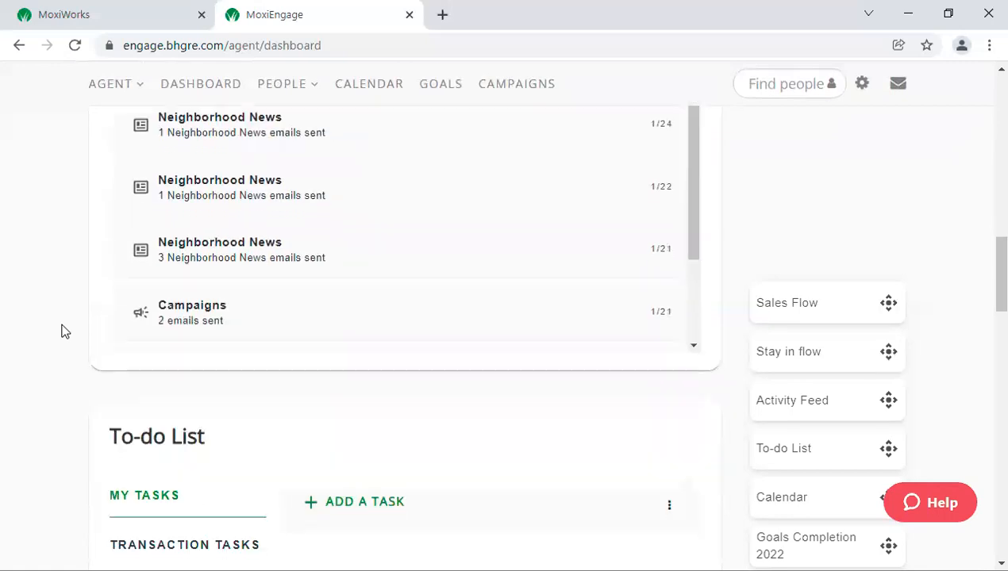
{"action": "scroll", "coordinate": [65, 331], "scroll_direction": "down", "scroll_amount": 1}
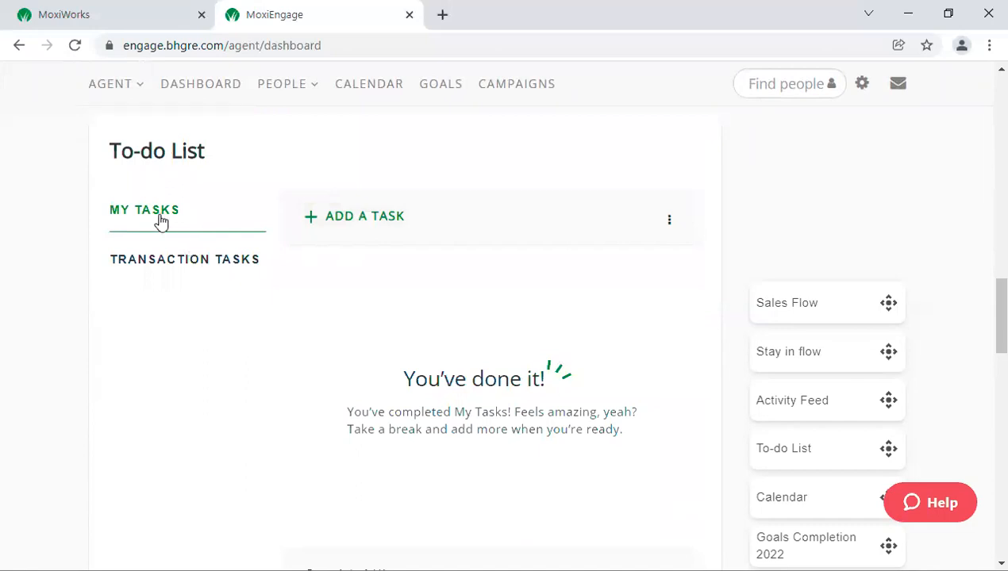
{"action": "left_click", "coordinate": [207, 269]}
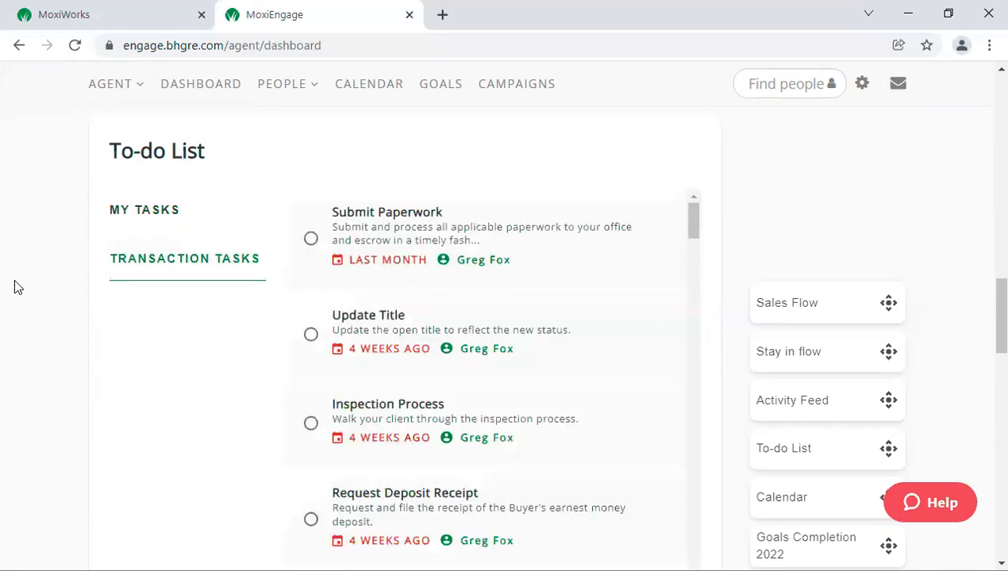
Step: Examine the Calendar and Goals Completion 2022 cards, and show the sold properties under My Listings
{"action": "scroll", "coordinate": [17, 287], "scroll_direction": "down", "scroll_amount": 7}
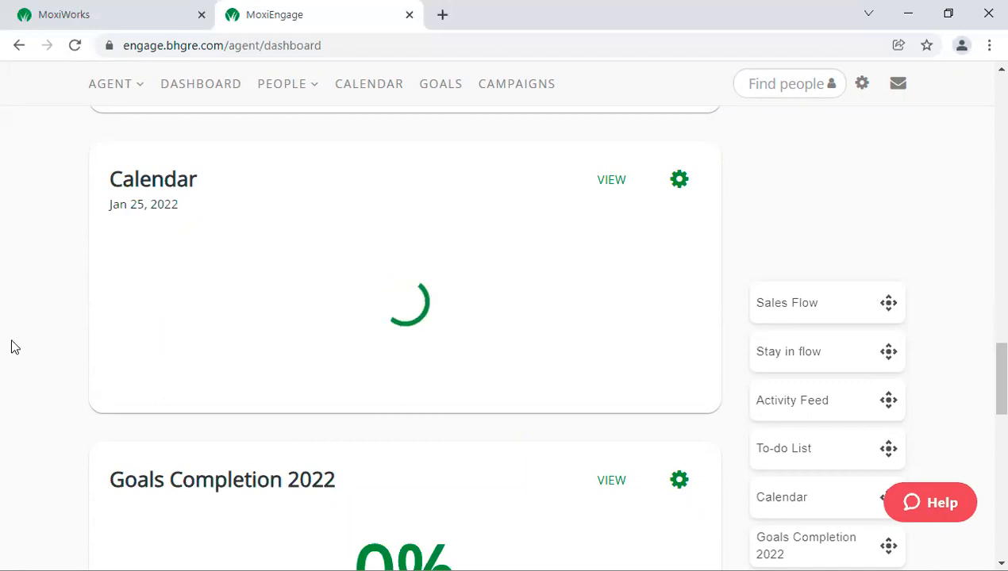
{"action": "scroll", "coordinate": [11, 345], "scroll_direction": "down", "scroll_amount": 4}
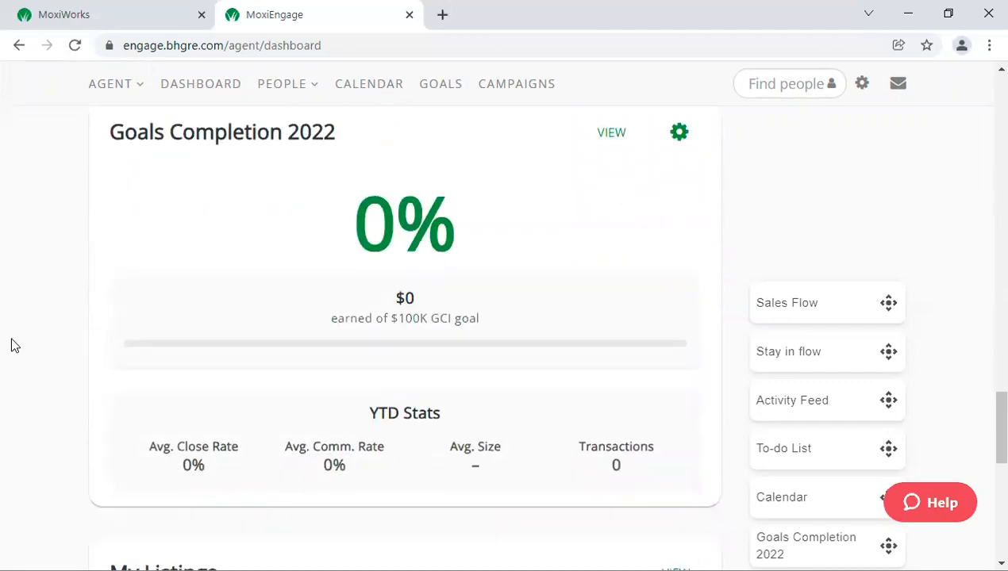
{"action": "scroll", "coordinate": [11, 345], "scroll_direction": "down", "scroll_amount": 1}
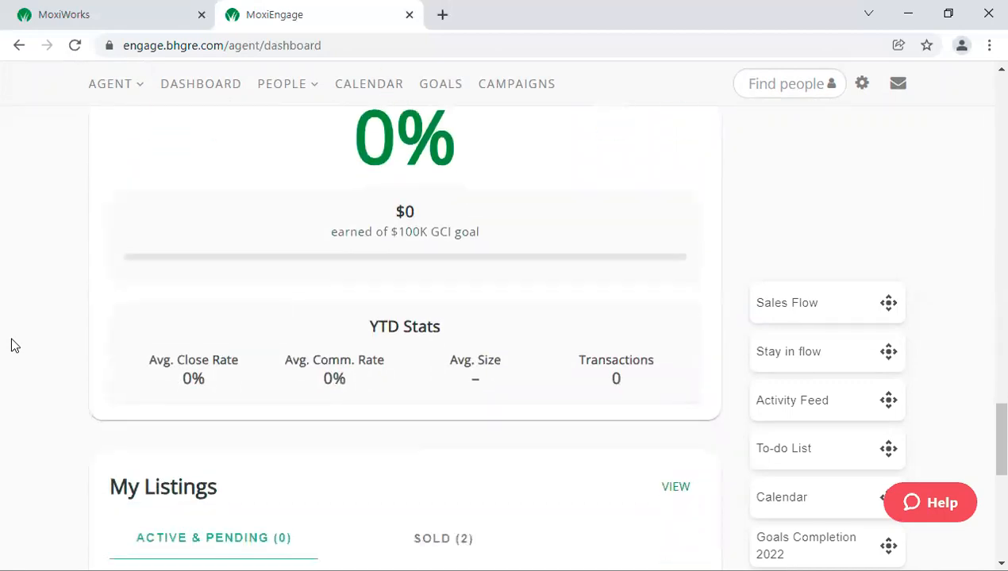
{"action": "scroll", "coordinate": [11, 345], "scroll_direction": "up", "scroll_amount": 1}
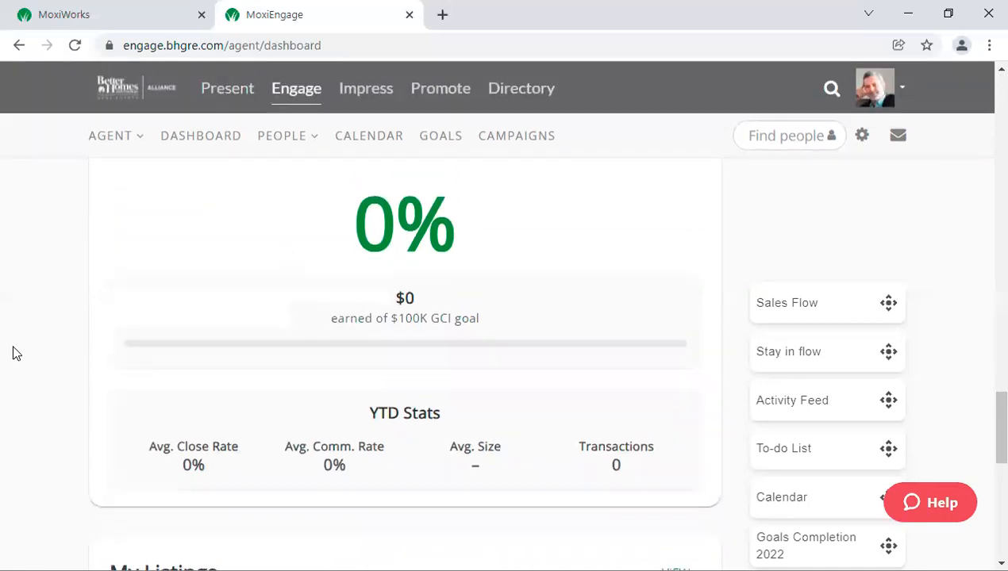
{"action": "scroll", "coordinate": [25, 332], "scroll_direction": "up", "scroll_amount": 1}
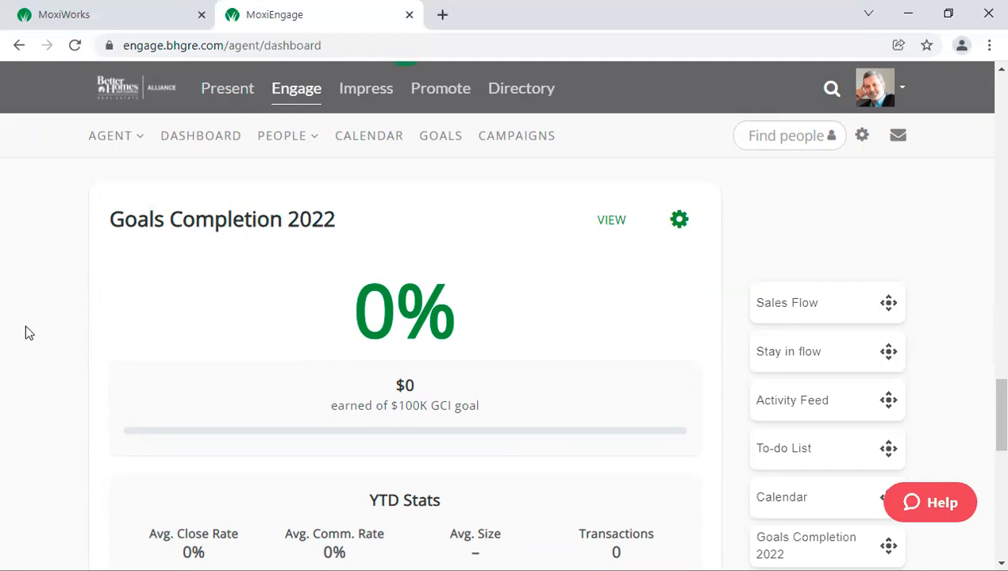
{"action": "scroll", "coordinate": [502, 284], "scroll_direction": "down", "scroll_amount": 3}
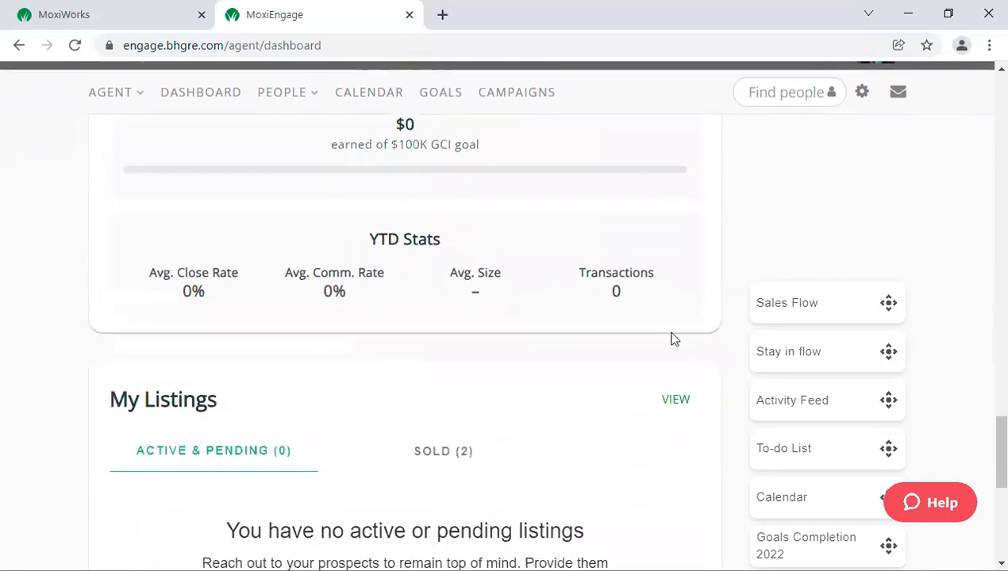
{"action": "scroll", "coordinate": [736, 386], "scroll_direction": "down", "scroll_amount": 3}
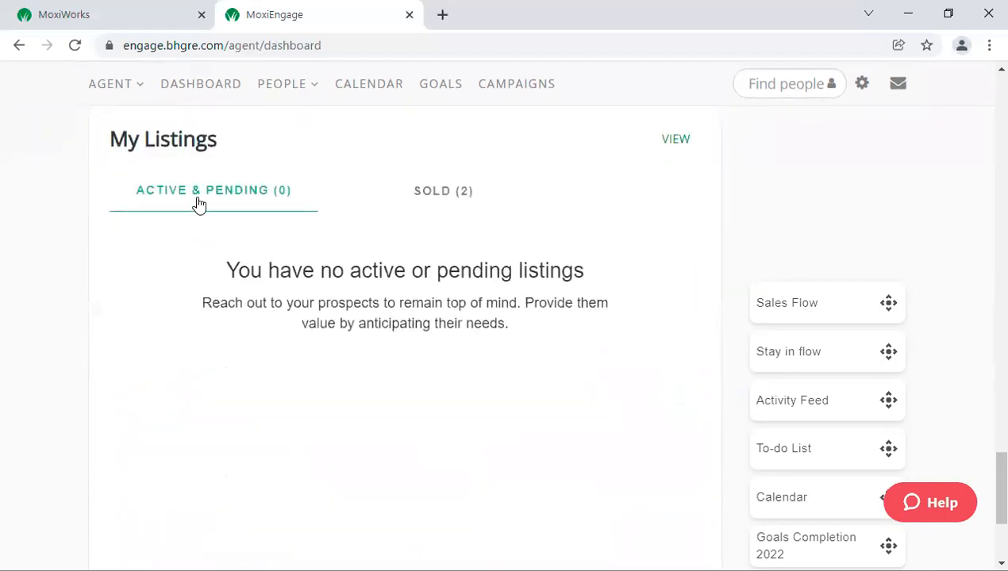
{"action": "left_click", "coordinate": [434, 198]}
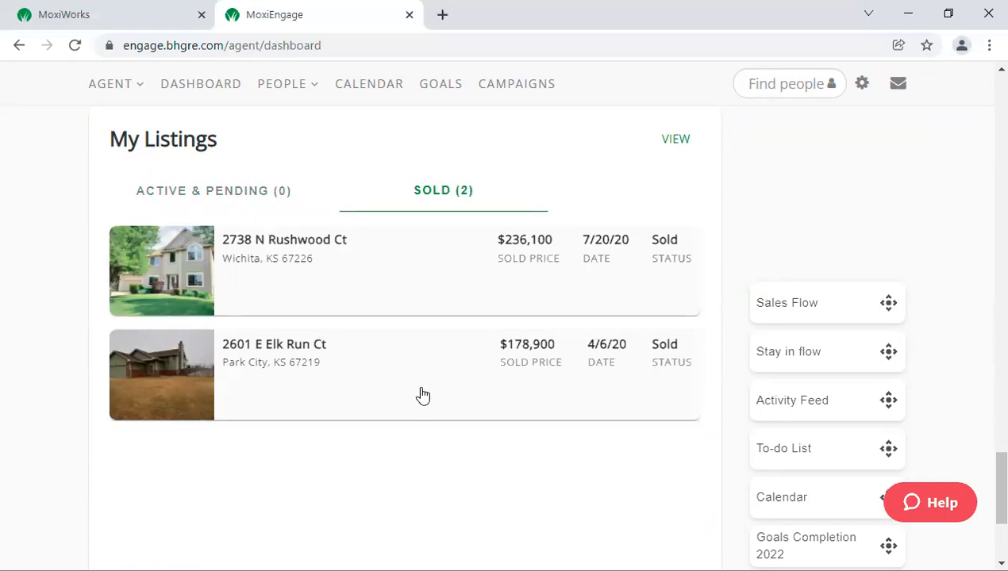
Step: Return the Stay in flow card to the first place in the dashboard's card order
{"action": "scroll", "coordinate": [420, 395], "scroll_direction": "up", "scroll_amount": 6}
{"action": "scroll", "coordinate": [420, 395], "scroll_direction": "up", "scroll_amount": 15}
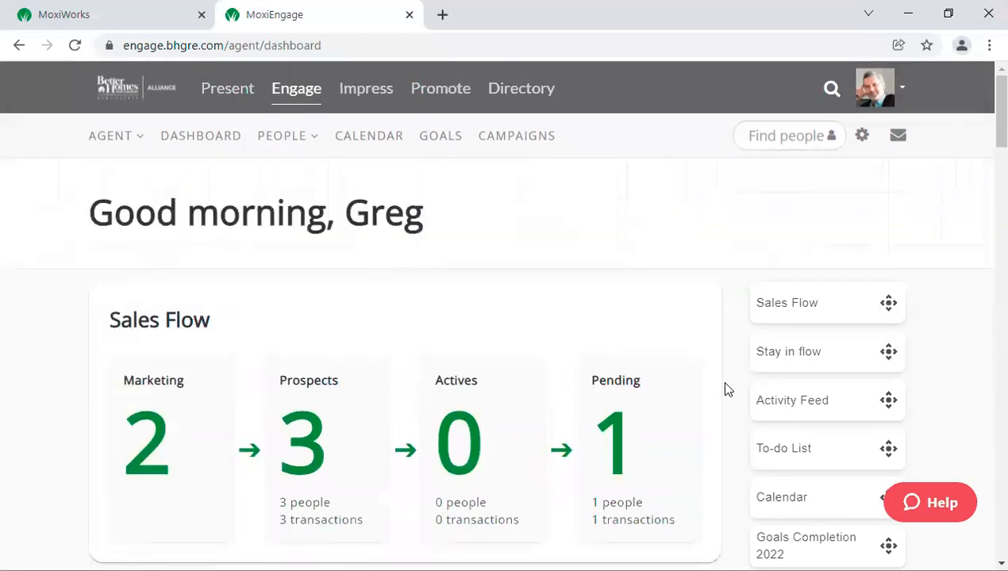
{"action": "left_click_drag", "start_coordinate": [790, 362], "coordinate": [794, 292]}
Step: Open the Stay in flow settings, try the 30 days cadence and set it back to 90 days
{"action": "scroll", "coordinate": [32, 319], "scroll_direction": "down", "scroll_amount": 3}
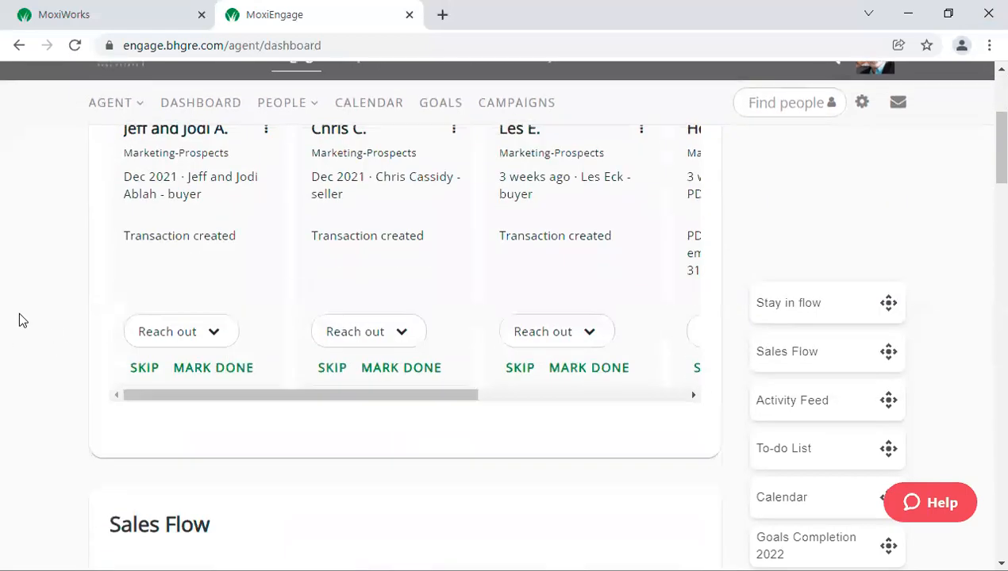
{"action": "scroll", "coordinate": [19, 307], "scroll_direction": "up", "scroll_amount": 1}
{"action": "scroll", "coordinate": [20, 312], "scroll_direction": "up", "scroll_amount": 1}
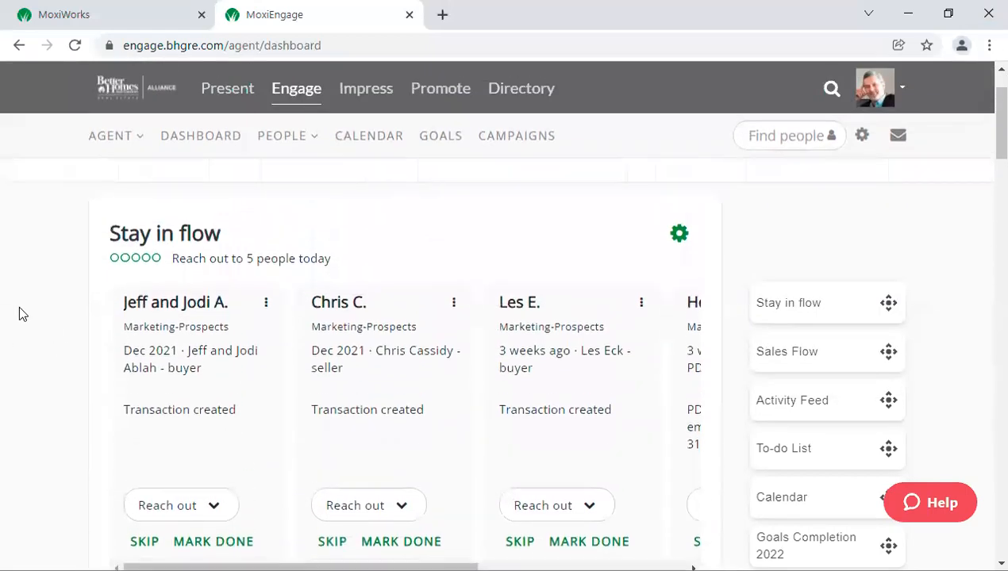
{"action": "left_click", "coordinate": [680, 235]}
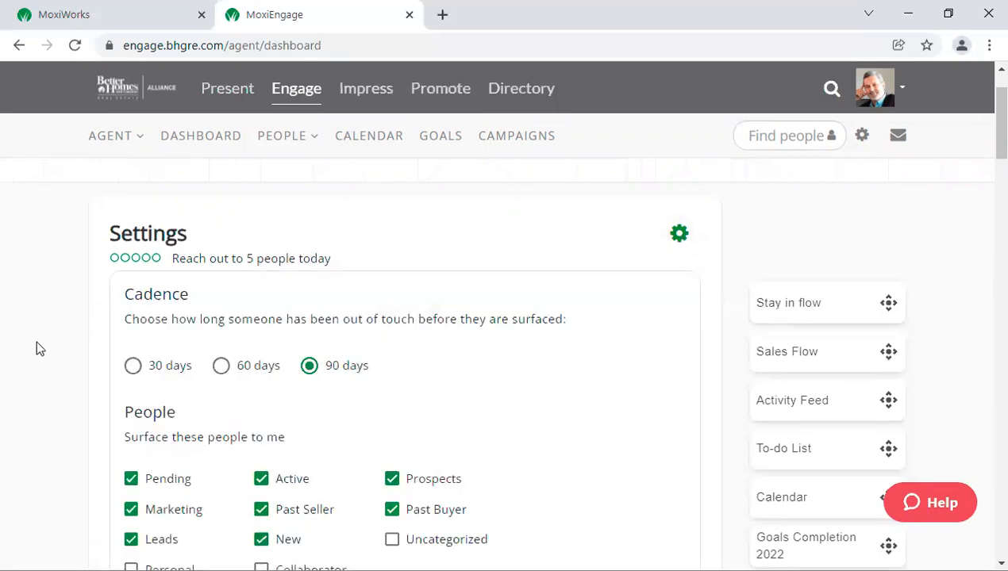
{"action": "scroll", "coordinate": [35, 346], "scroll_direction": "down", "scroll_amount": 1}
{"action": "scroll", "coordinate": [31, 349], "scroll_direction": "down", "scroll_amount": 1}
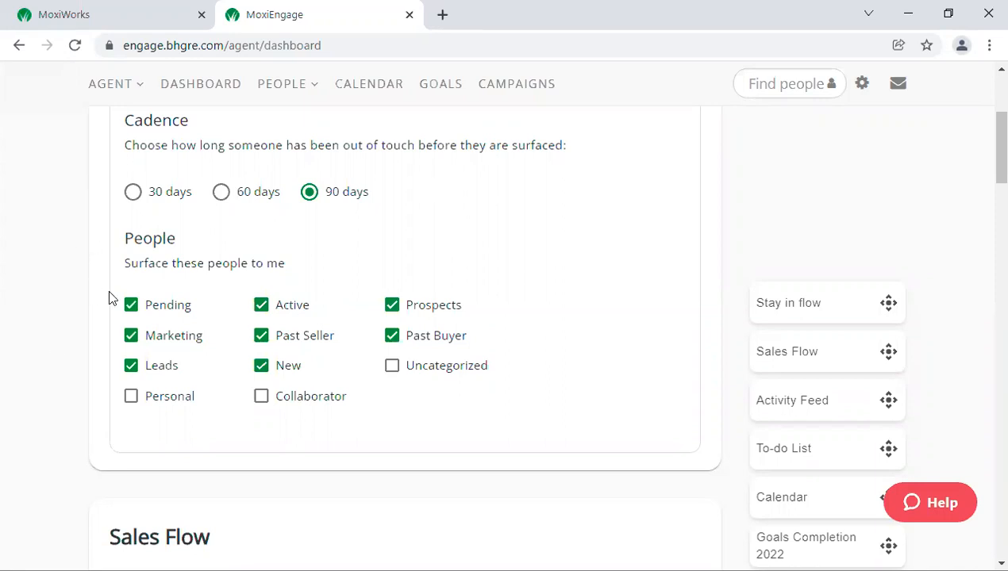
{"action": "left_click", "coordinate": [139, 200]}
{"action": "left_click", "coordinate": [312, 194]}
Step: Exclude Pending and Active people from the contacts that Stay in flow surfaces
{"action": "left_click", "coordinate": [131, 306]}
{"action": "left_click", "coordinate": [261, 305]}
{"action": "scroll", "coordinate": [521, 331], "scroll_direction": "up", "scroll_amount": 2}
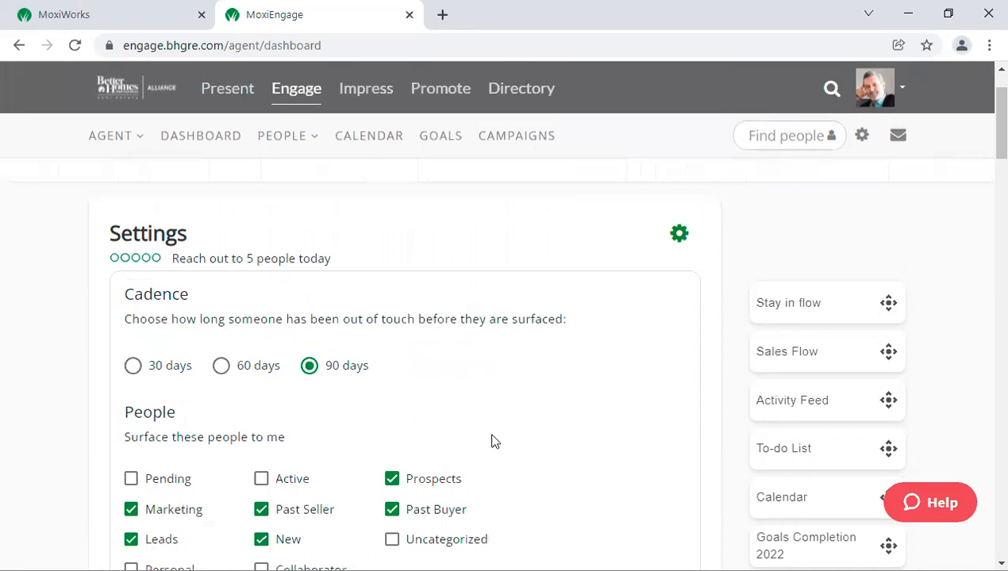
{"action": "scroll", "coordinate": [512, 397], "scroll_direction": "down", "scroll_amount": 3}
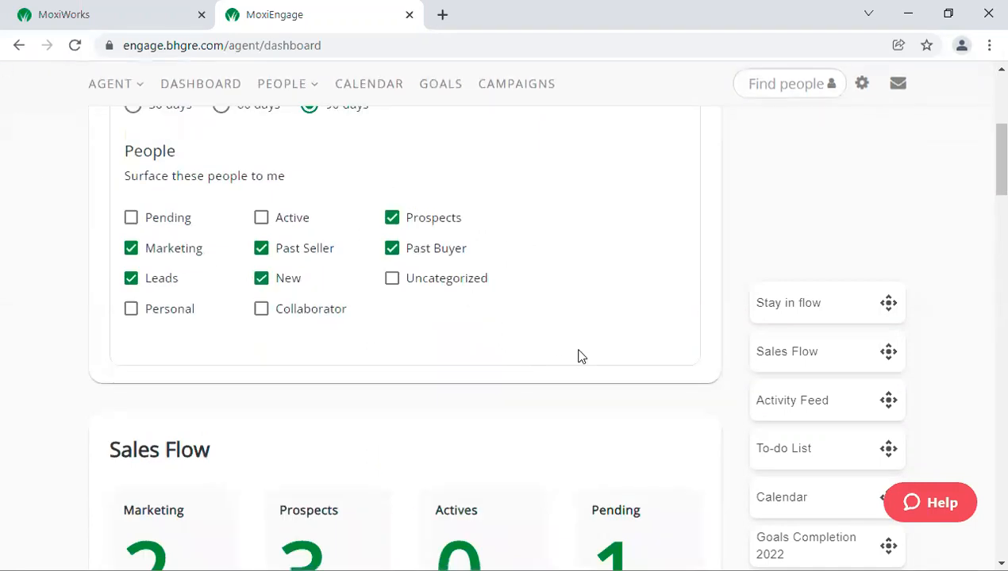
{"action": "scroll", "coordinate": [579, 353], "scroll_direction": "up", "scroll_amount": 2}
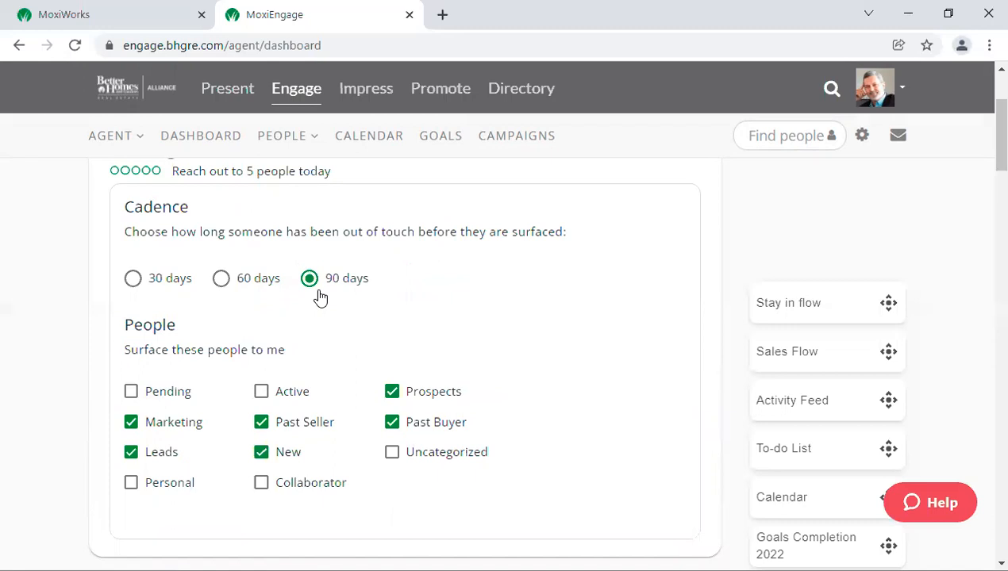
{"action": "scroll", "coordinate": [468, 242], "scroll_direction": "up", "scroll_amount": 1}
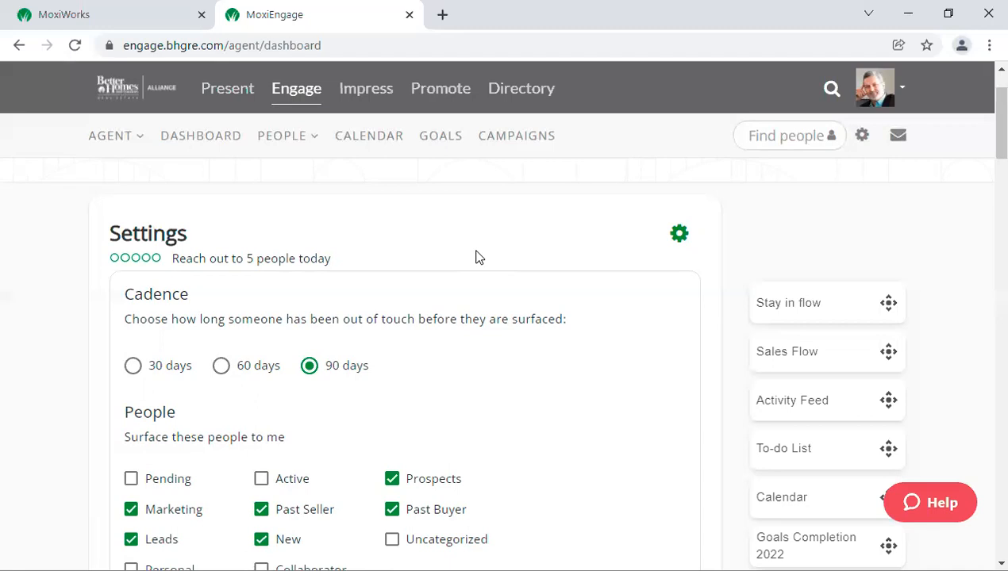
Step: Review the people categories, close the Stay in flow settings and bring its contact cards into view
{"action": "scroll", "coordinate": [493, 257], "scroll_direction": "down", "scroll_amount": 1}
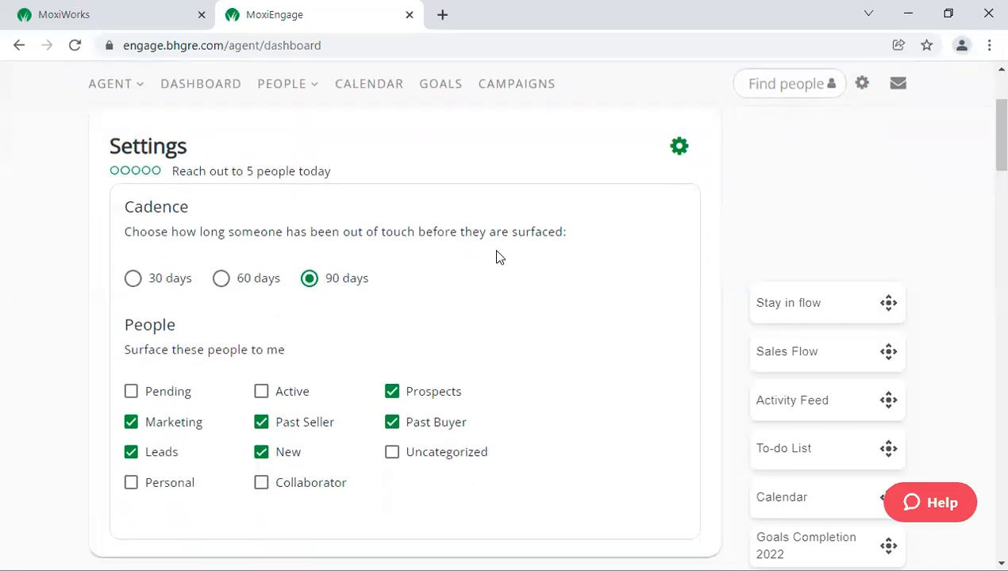
{"action": "scroll", "coordinate": [603, 242], "scroll_direction": "up", "scroll_amount": 1}
{"action": "left_click", "coordinate": [680, 234]}
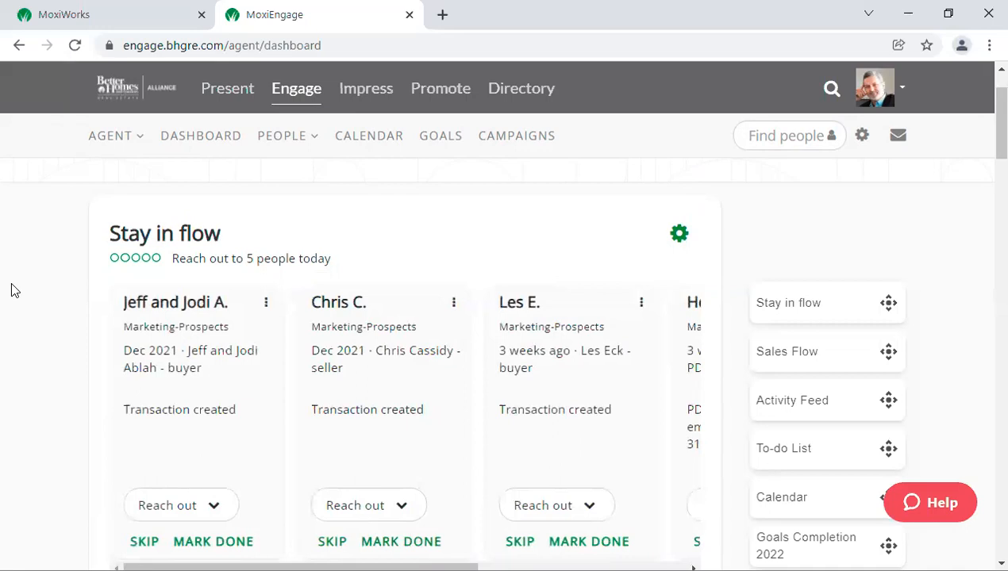
{"action": "scroll", "coordinate": [311, 359], "scroll_direction": "down", "scroll_amount": 1}
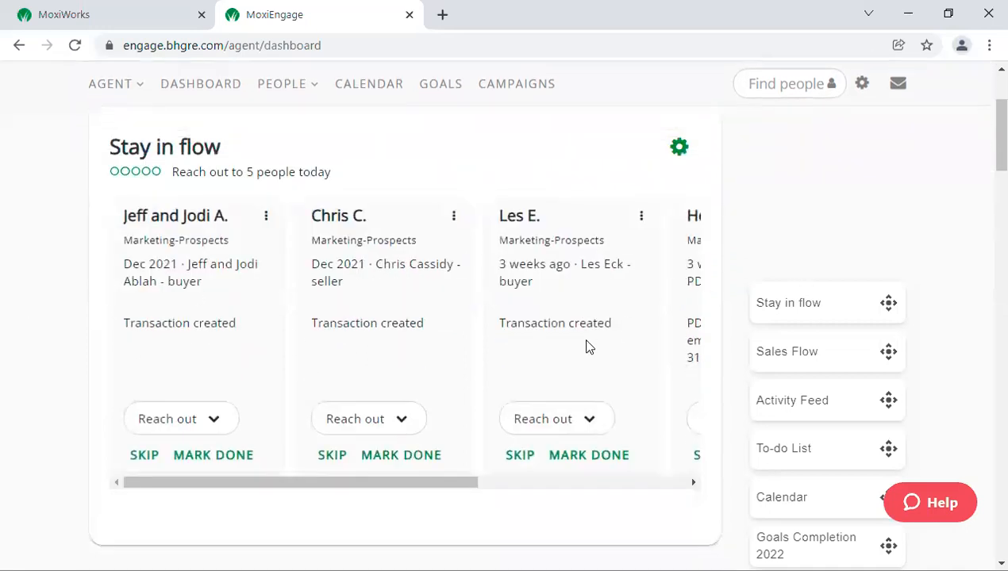
{"action": "left_click_drag", "start_coordinate": [468, 484], "coordinate": [5, 94]}
Step: Mark the first Stay in flow contact done, logging an activity of type Other with the description "They are happy"
{"action": "left_click", "coordinate": [223, 465]}
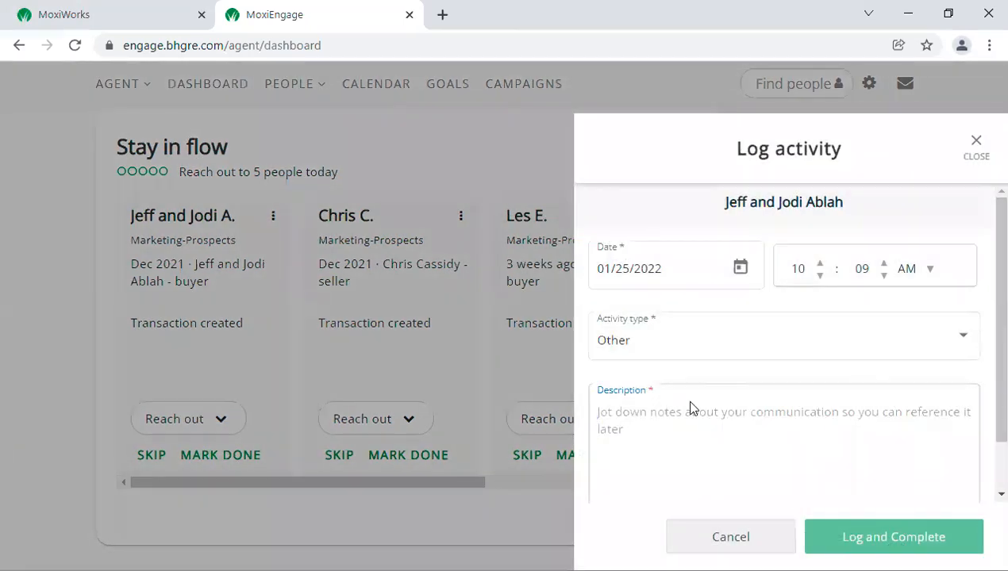
{"action": "scroll", "coordinate": [688, 406], "scroll_direction": "down", "scroll_amount": 1}
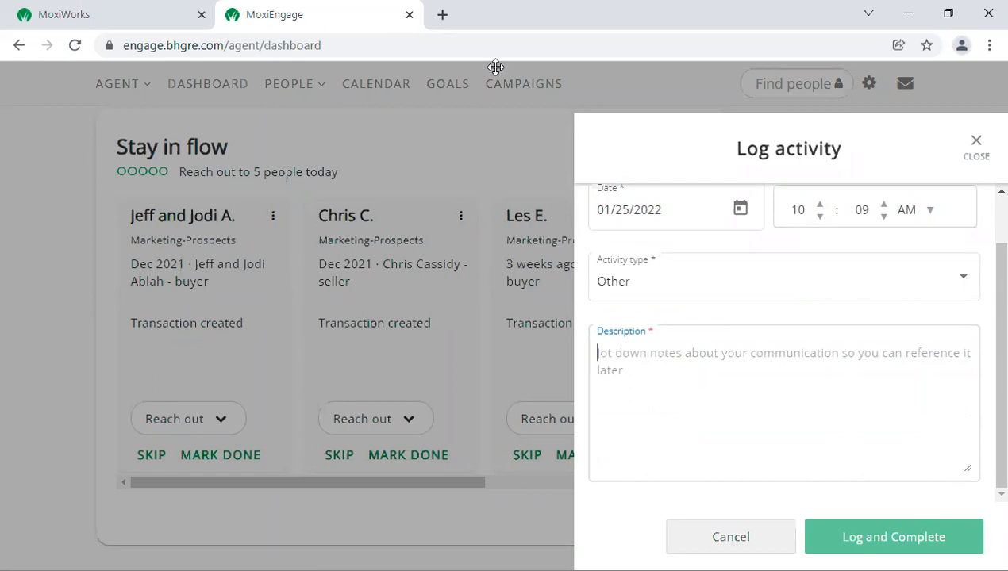
{"action": "left_click", "coordinate": [637, 125]}
{"action": "left_click", "coordinate": [644, 363]}
{"action": "type", "text": "They "}
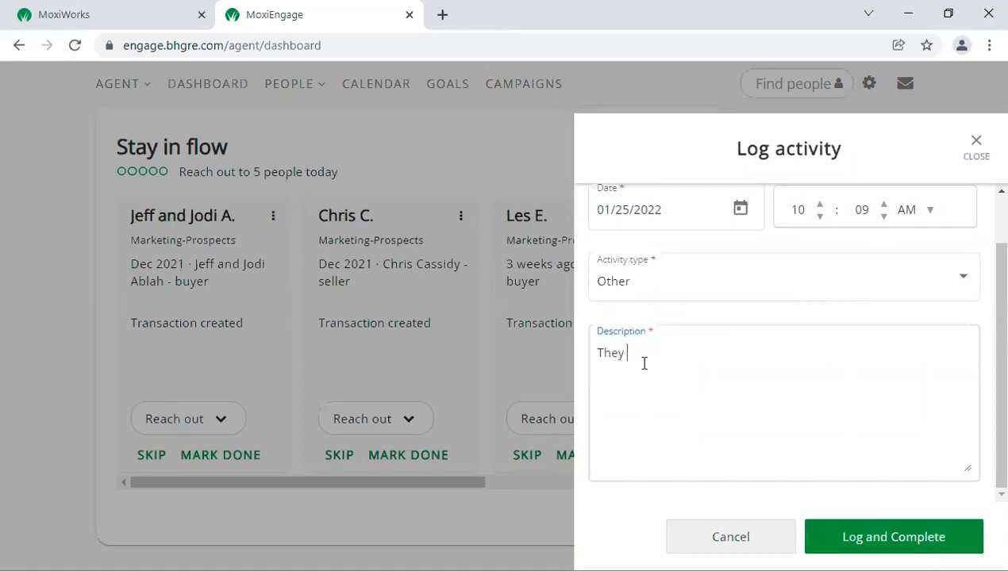
{"action": "type", "text": "are happy"}
{"action": "left_click", "coordinate": [875, 541]}
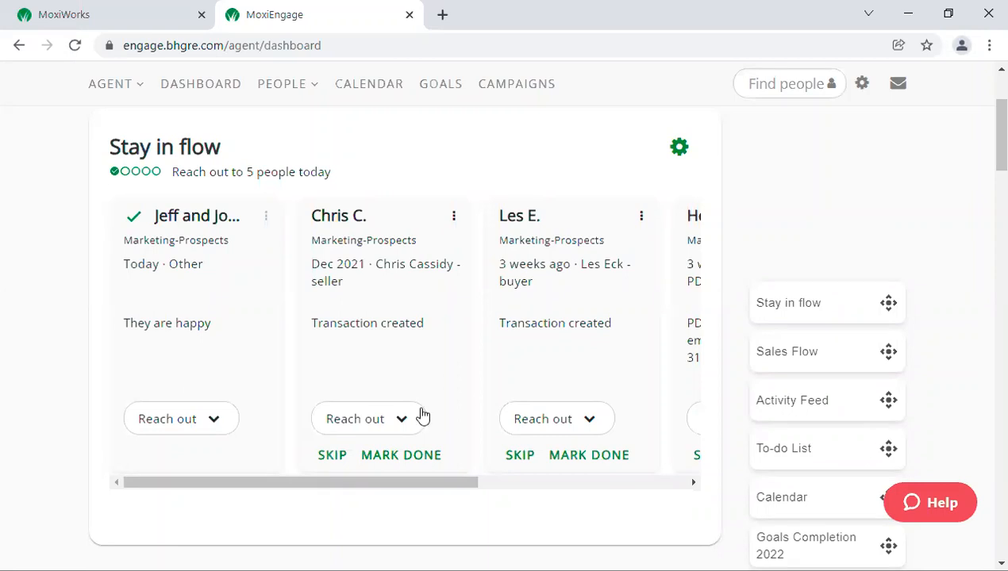
Step: Open the My People contact list from the dashboard
{"action": "scroll", "coordinate": [735, 337], "scroll_direction": "up", "scroll_amount": 1}
{"action": "scroll", "coordinate": [2, 321], "scroll_direction": "up", "scroll_amount": 1}
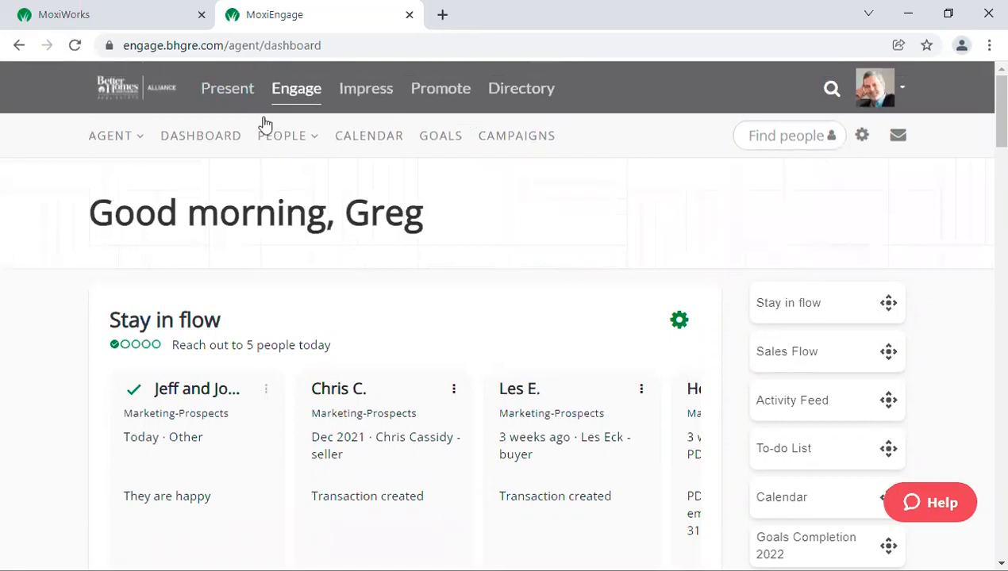
{"action": "left_click", "coordinate": [285, 140]}
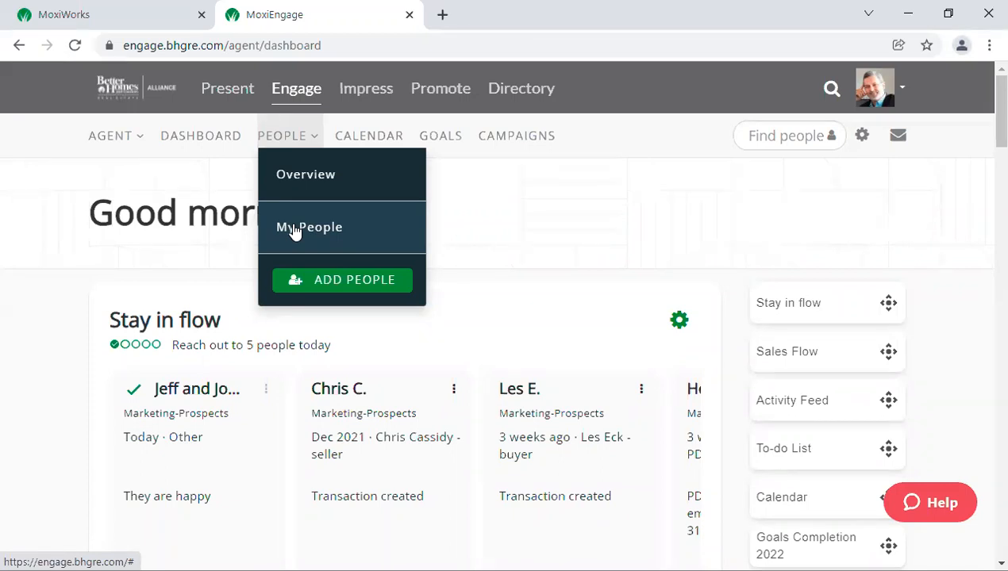
{"action": "left_click", "coordinate": [293, 229]}
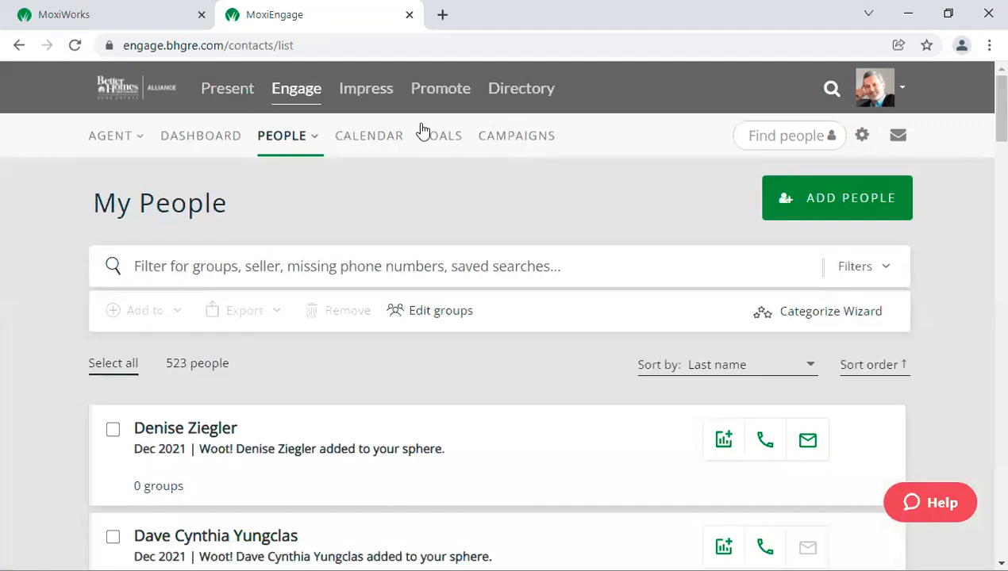
Step: Open the People Overview and examine its Sales Flow, Recommended Actions, Recently Viewed and New sections
{"action": "mouse_move", "coordinate": [289, 149]}
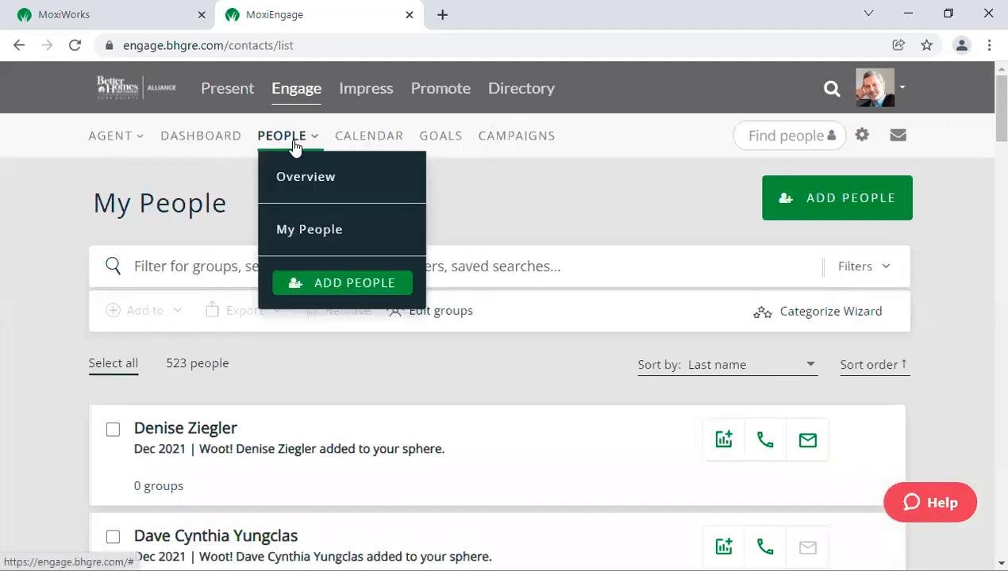
{"action": "left_click", "coordinate": [303, 181]}
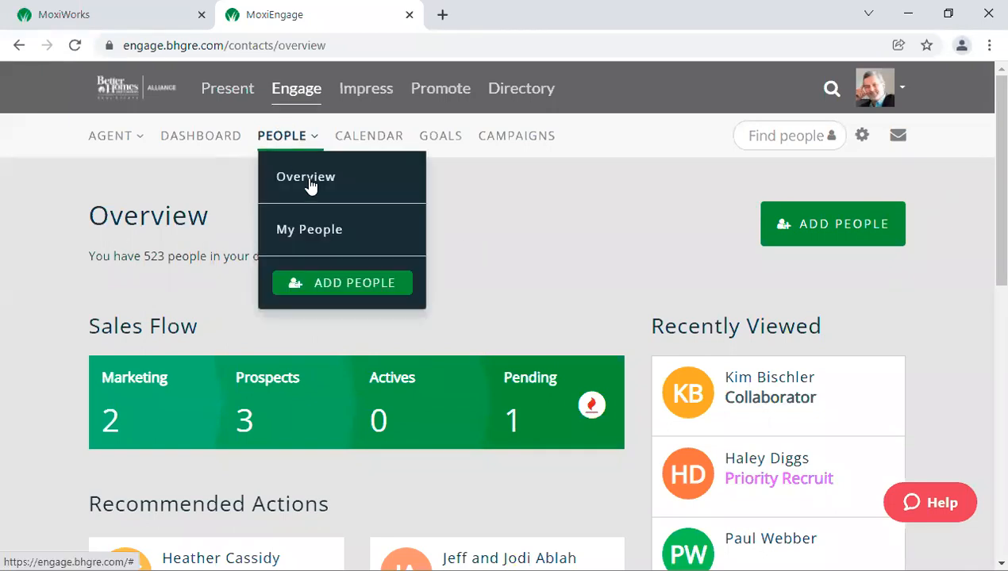
{"action": "scroll", "coordinate": [594, 230], "scroll_direction": "down", "scroll_amount": 2}
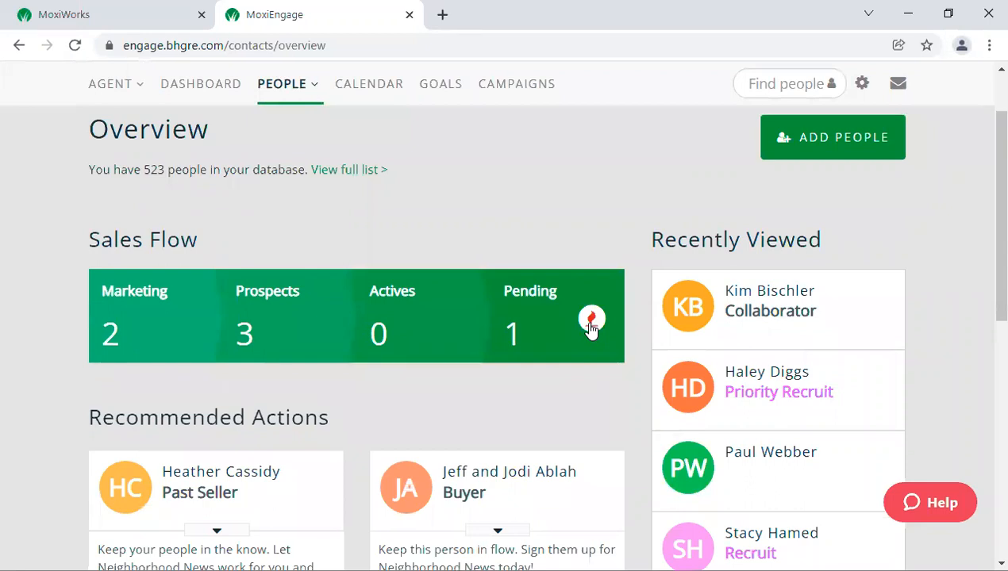
{"action": "scroll", "coordinate": [616, 381], "scroll_direction": "down", "scroll_amount": 2}
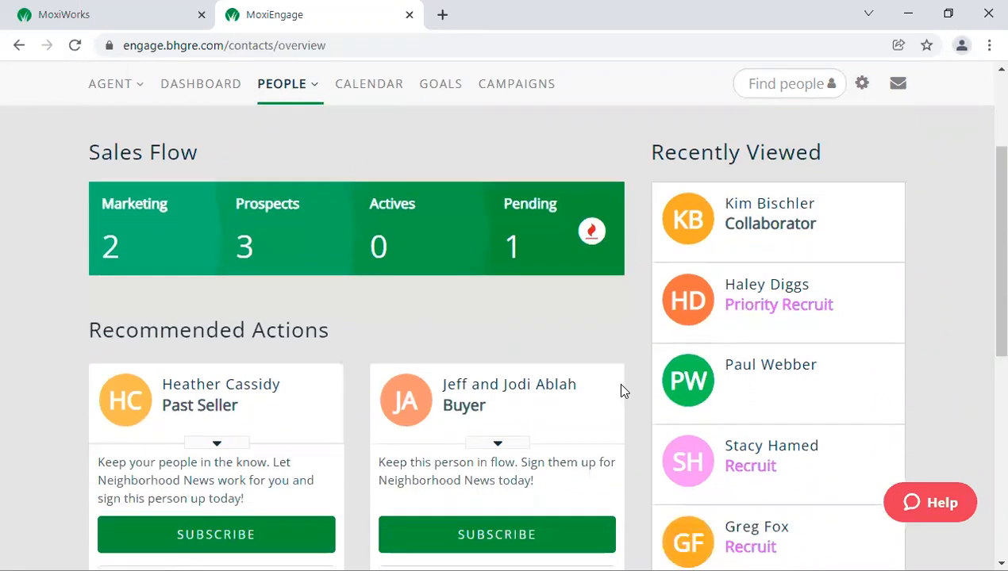
{"action": "scroll", "coordinate": [782, 397], "scroll_direction": "down", "scroll_amount": 3}
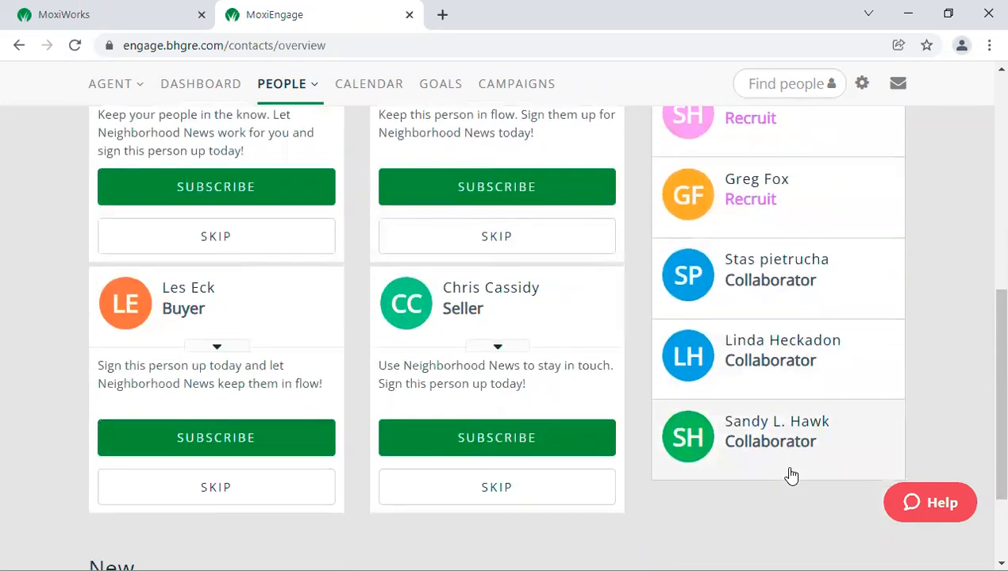
{"action": "scroll", "coordinate": [791, 474], "scroll_direction": "up", "scroll_amount": 4}
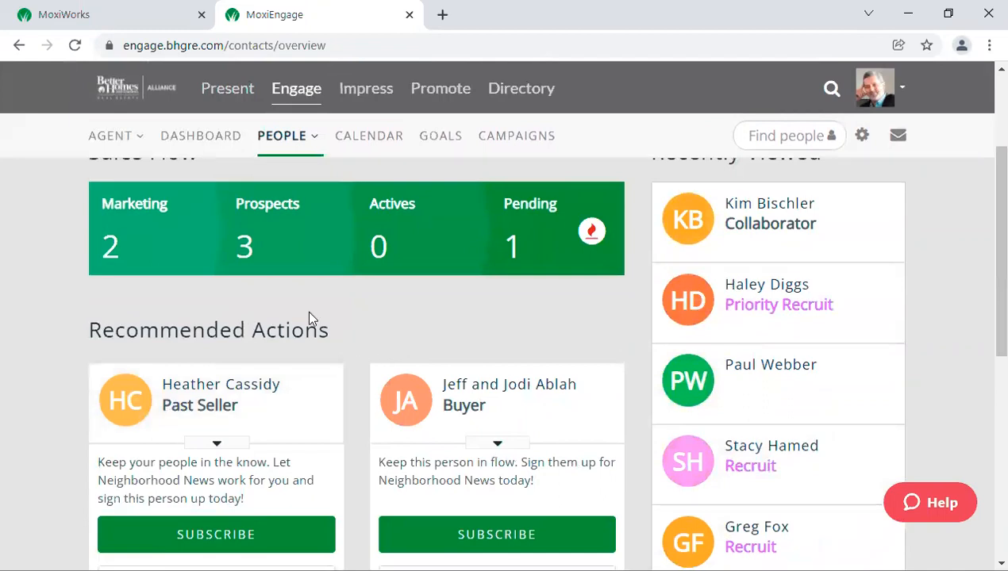
{"action": "scroll", "coordinate": [311, 320], "scroll_direction": "down", "scroll_amount": 2}
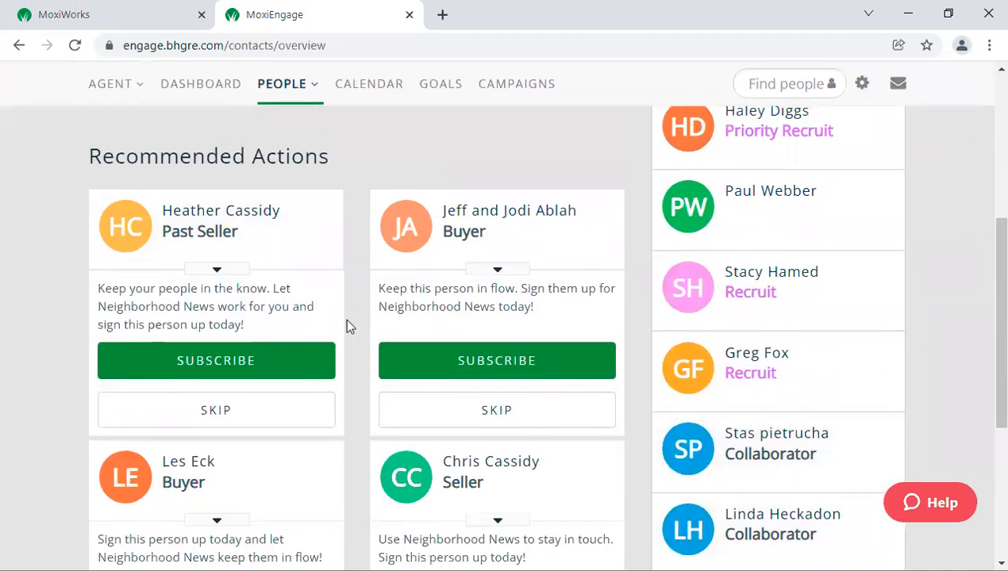
{"action": "scroll", "coordinate": [315, 334], "scroll_direction": "down", "scroll_amount": 2}
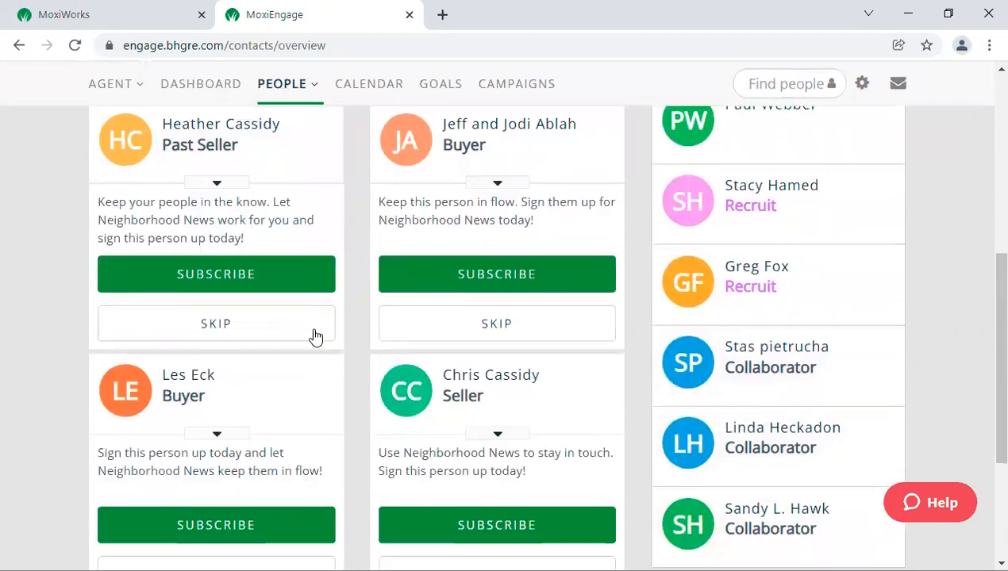
{"action": "scroll", "coordinate": [194, 412], "scroll_direction": "down", "scroll_amount": 1}
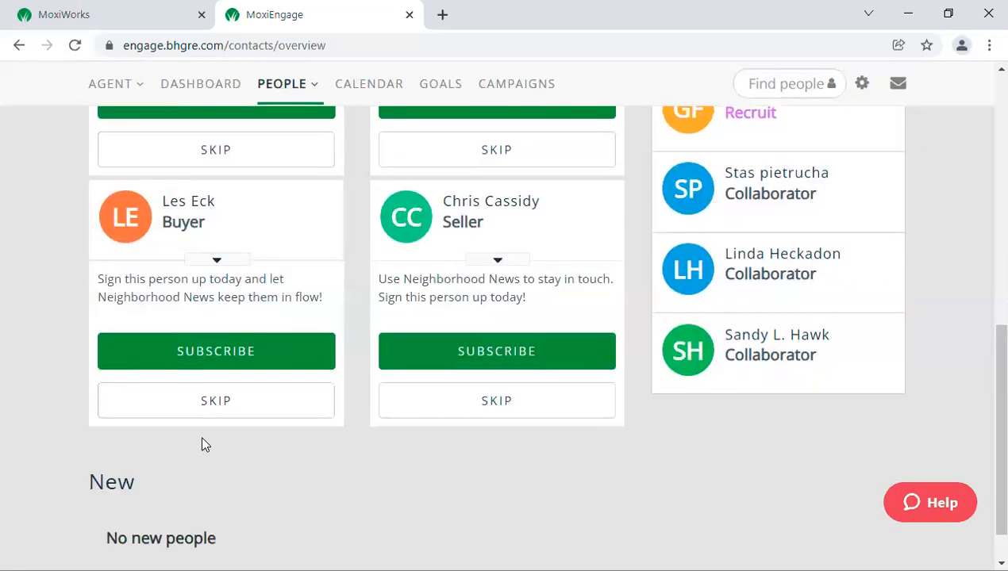
{"action": "scroll", "coordinate": [258, 459], "scroll_direction": "down", "scroll_amount": 1}
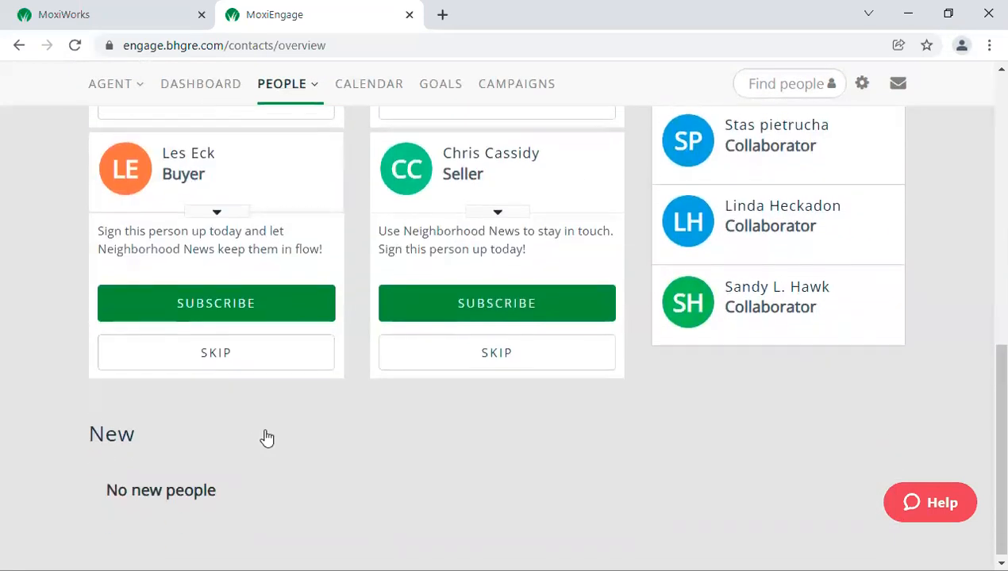
{"action": "scroll", "coordinate": [270, 432], "scroll_direction": "up", "scroll_amount": 8}
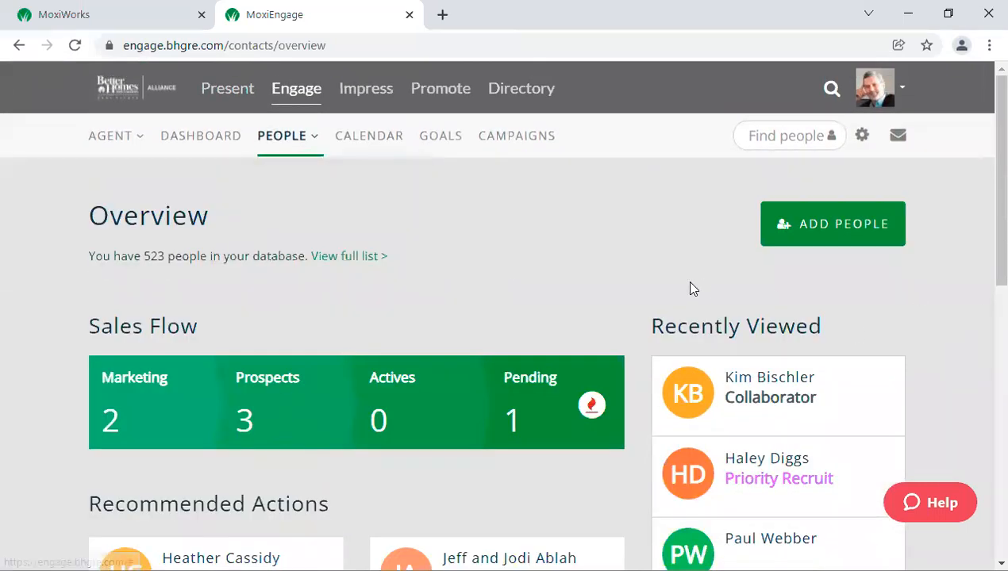
Step: Open the full contact list from the Overview, browse its entries and return to the start of the list
{"action": "mouse_move", "coordinate": [293, 158]}
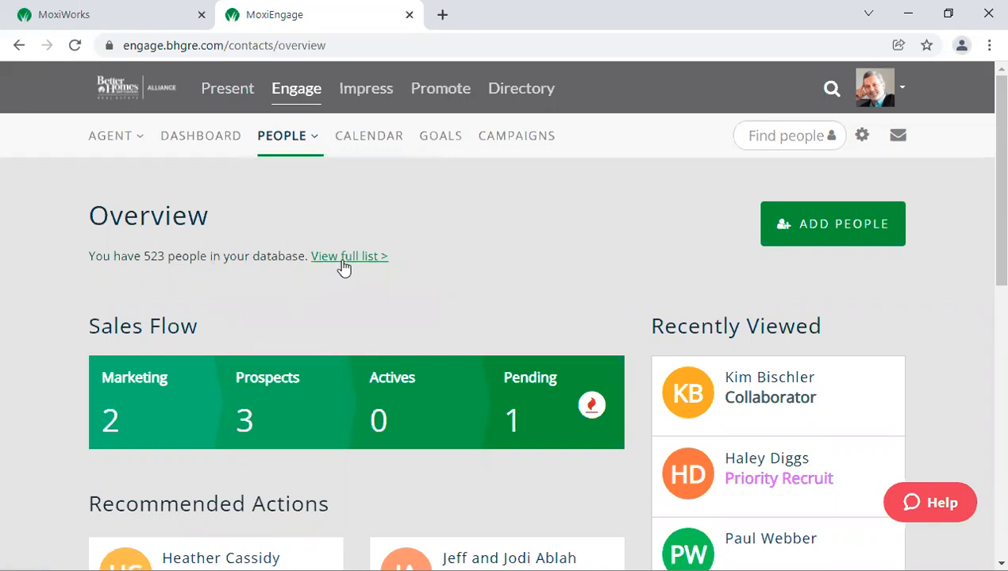
{"action": "left_click", "coordinate": [335, 262]}
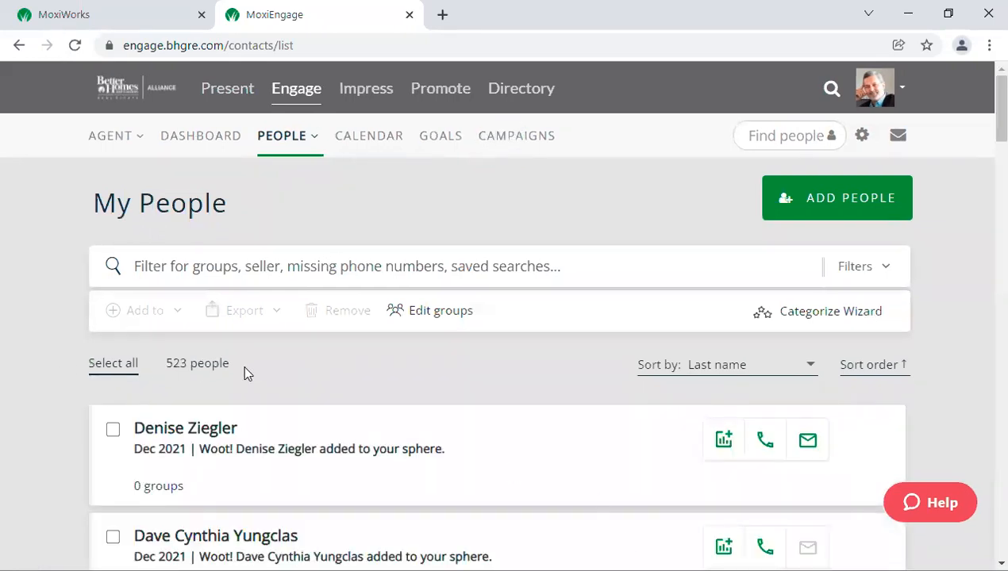
{"action": "scroll", "coordinate": [395, 431], "scroll_direction": "down", "scroll_amount": 10}
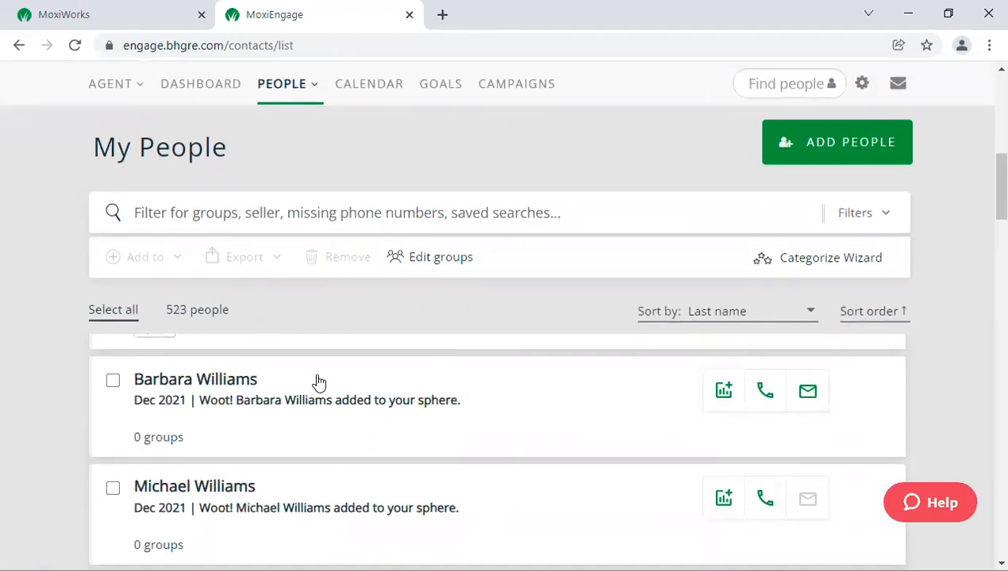
{"action": "scroll", "coordinate": [403, 416], "scroll_direction": "down", "scroll_amount": 8}
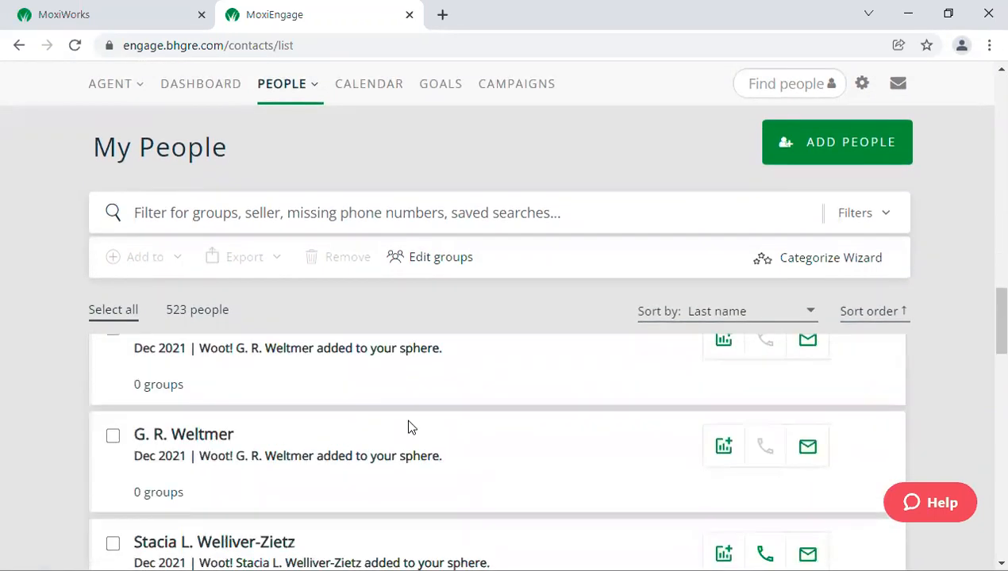
{"action": "scroll", "coordinate": [408, 427], "scroll_direction": "down", "scroll_amount": 2}
{"action": "scroll", "coordinate": [407, 426], "scroll_direction": "up", "scroll_amount": 10}
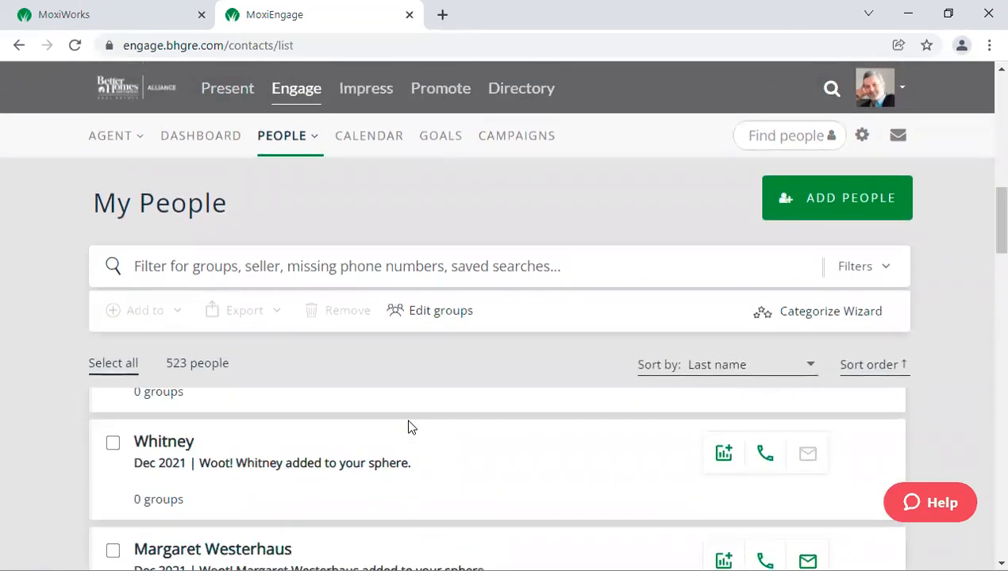
{"action": "scroll", "coordinate": [288, 383], "scroll_direction": "up", "scroll_amount": 5}
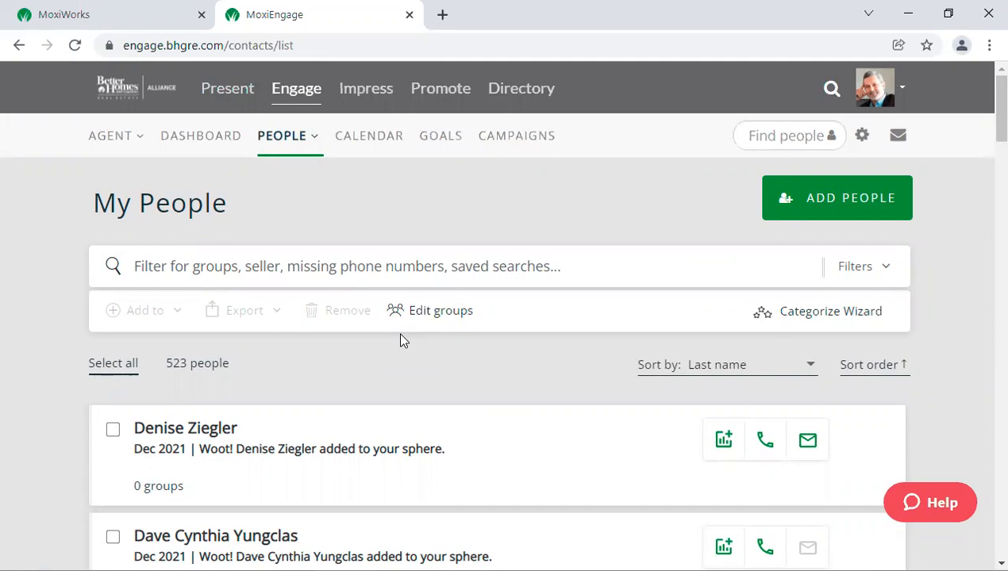
Step: Open the Categorize Wizard and examine the uncategorized contacts with their Client and Non-client choices
{"action": "left_click", "coordinate": [826, 323]}
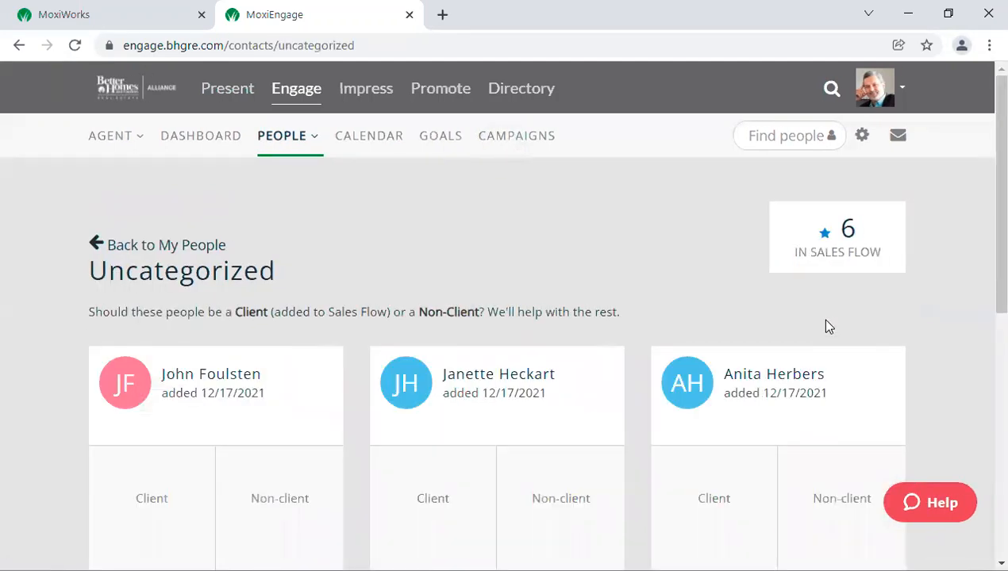
{"action": "scroll", "coordinate": [940, 306], "scroll_direction": "down", "scroll_amount": 5}
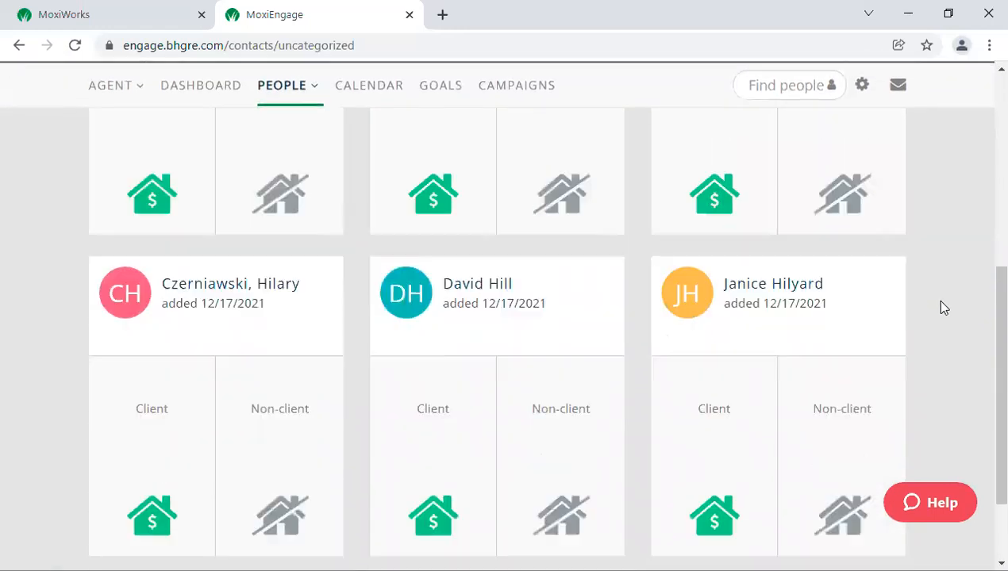
{"action": "scroll", "coordinate": [941, 308], "scroll_direction": "down", "scroll_amount": 2}
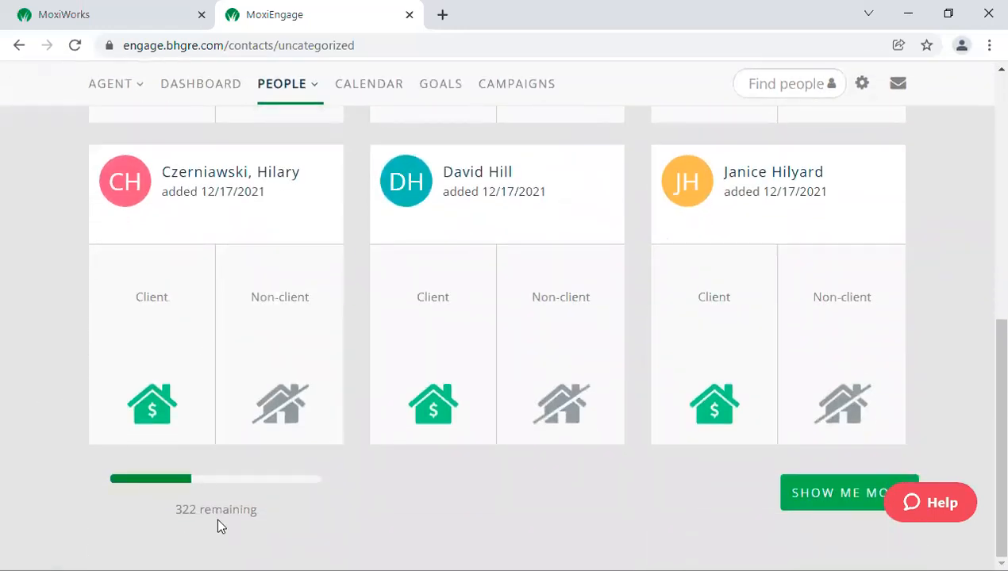
{"action": "scroll", "coordinate": [21, 246], "scroll_direction": "up", "scroll_amount": 5}
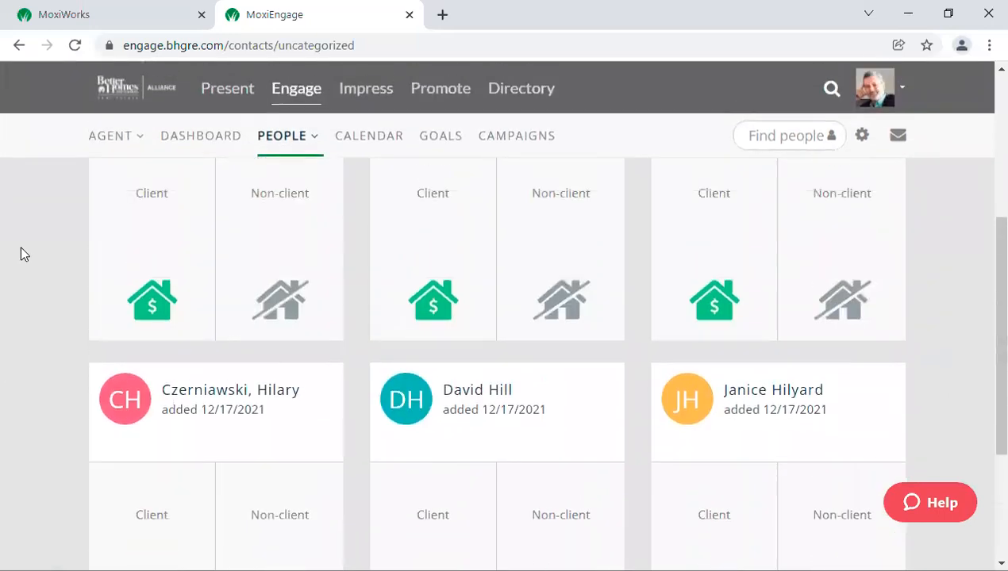
{"action": "scroll", "coordinate": [22, 252], "scroll_direction": "down", "scroll_amount": 2}
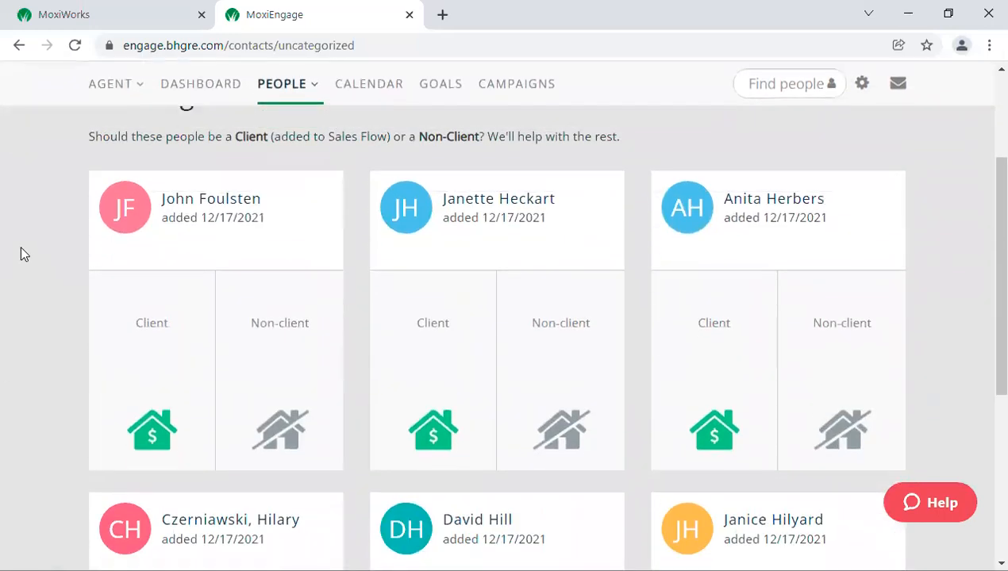
Step: Make the first uncategorized contact a client seller prospect and designate the second one as a non-client Collaborator
{"action": "left_click", "coordinate": [160, 438]}
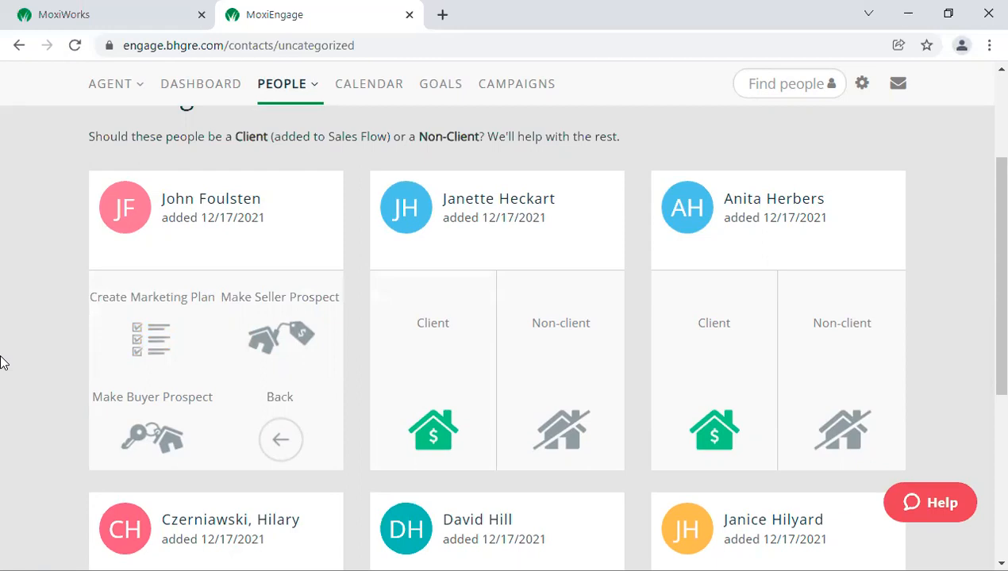
{"action": "left_click", "coordinate": [280, 336]}
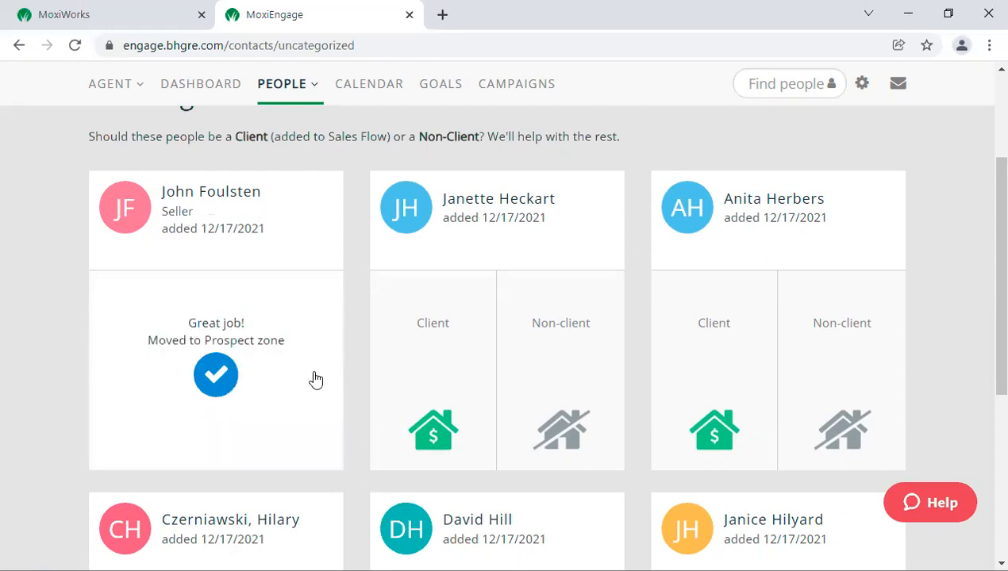
{"action": "left_click", "coordinate": [564, 439]}
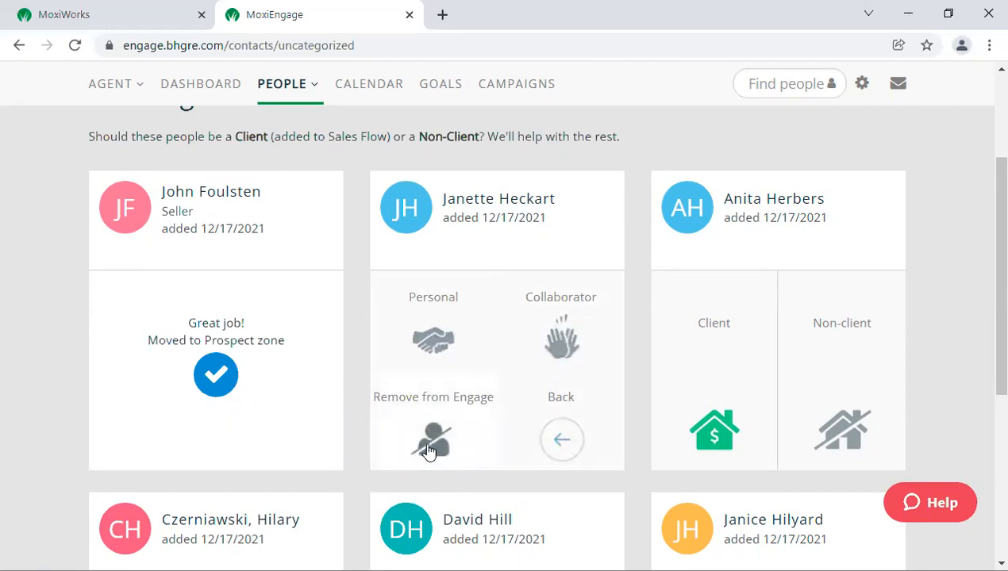
{"action": "left_click", "coordinate": [561, 346]}
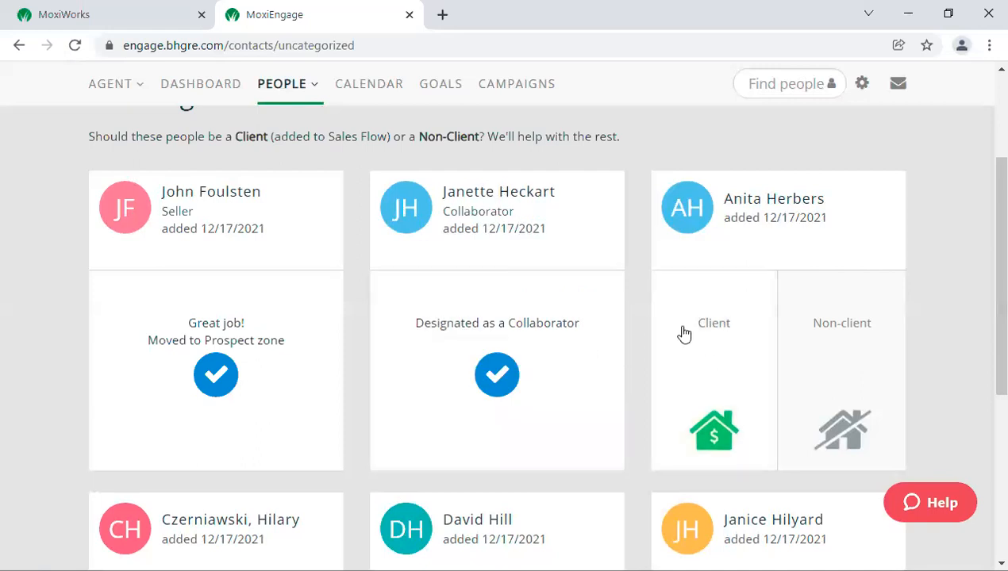
Step: Classify the third uncategorized contact as a non-client and remove that person from Engage, confirming the removal
{"action": "scroll", "coordinate": [698, 333], "scroll_direction": "down", "scroll_amount": 2}
{"action": "scroll", "coordinate": [781, 337], "scroll_direction": "up", "scroll_amount": 3}
{"action": "scroll", "coordinate": [788, 360], "scroll_direction": "down", "scroll_amount": 2}
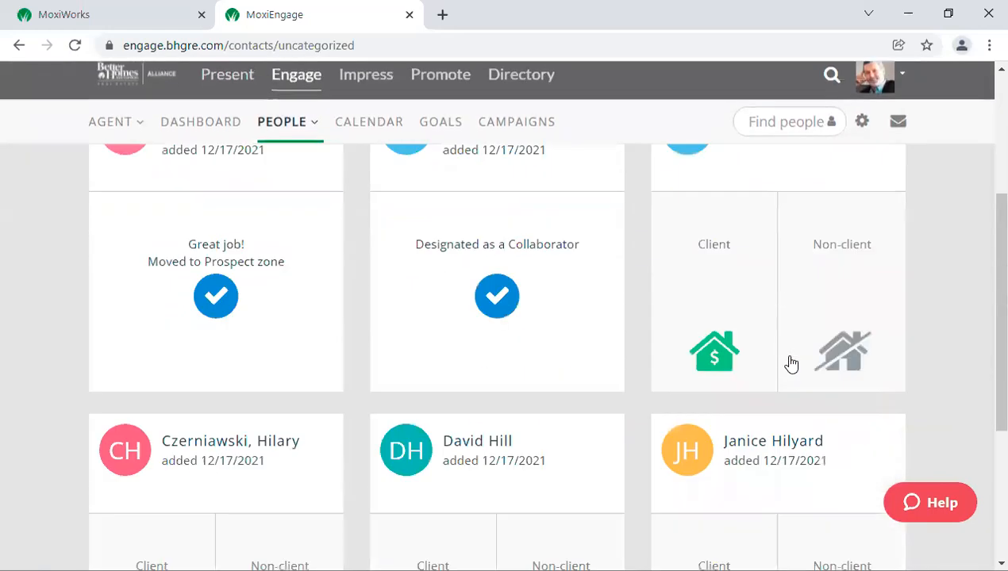
{"action": "left_click", "coordinate": [833, 335]}
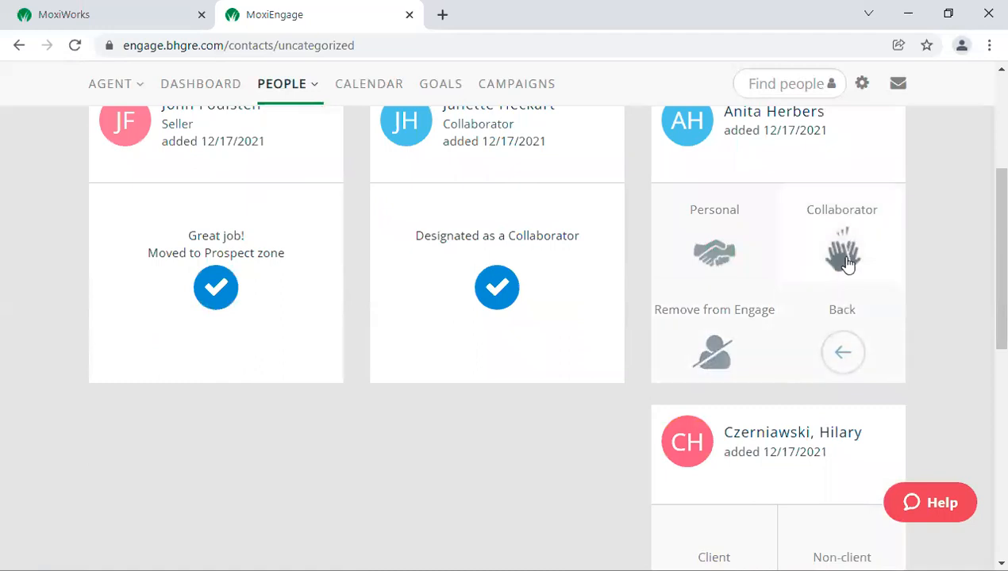
{"action": "left_click", "coordinate": [714, 354]}
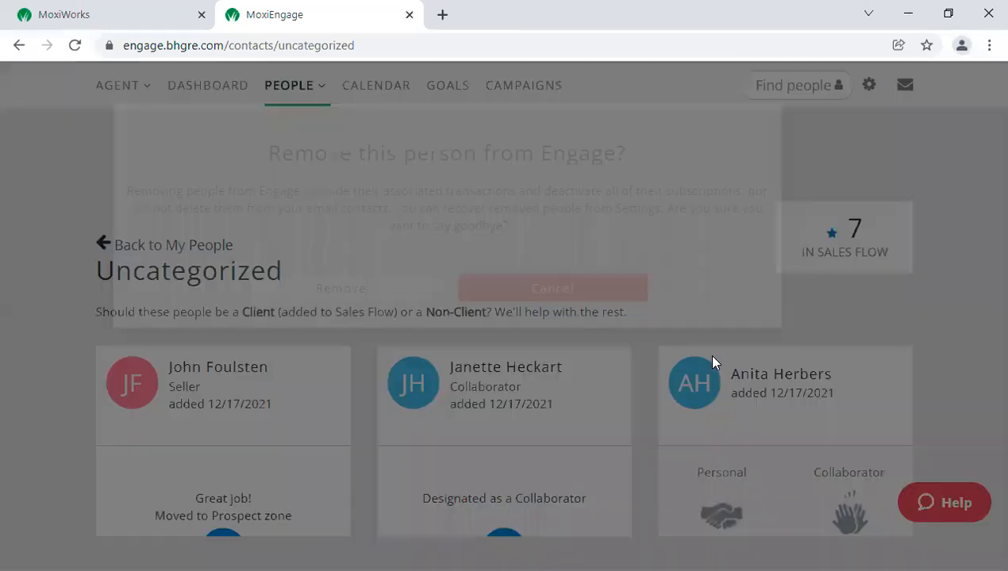
{"action": "left_click", "coordinate": [359, 361]}
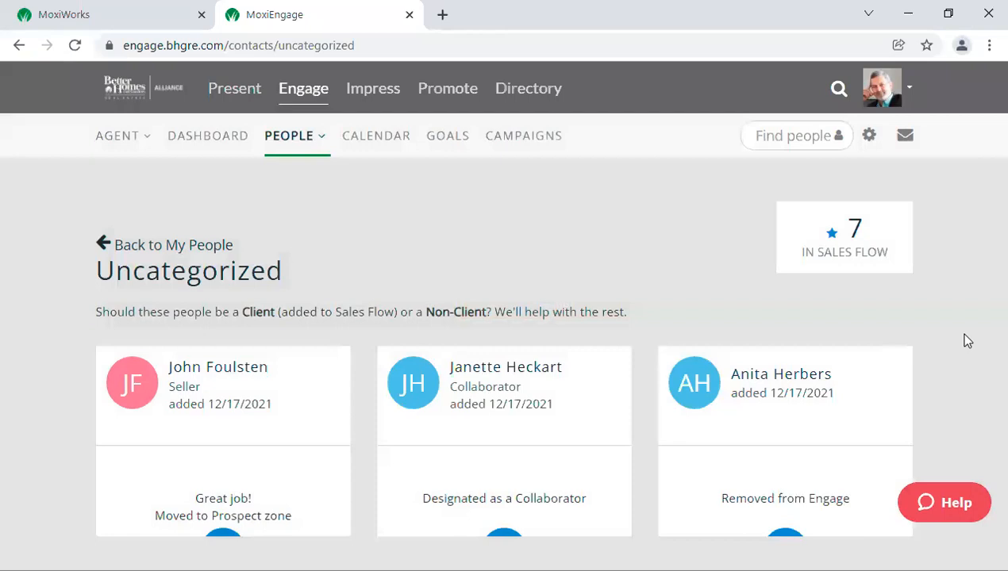
Step: Review the three categorized cards, the contacts still awaiting a choice and the wizard's remaining progress
{"action": "scroll", "coordinate": [945, 357], "scroll_direction": "down", "scroll_amount": 3}
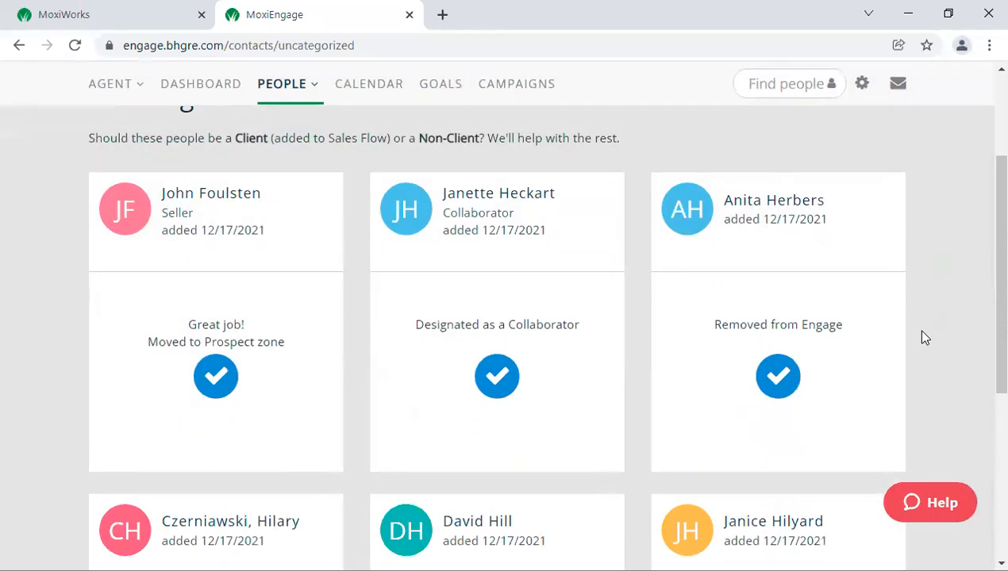
{"action": "scroll", "coordinate": [897, 357], "scroll_direction": "down", "scroll_amount": 3}
{"action": "scroll", "coordinate": [301, 385], "scroll_direction": "down", "scroll_amount": 1}
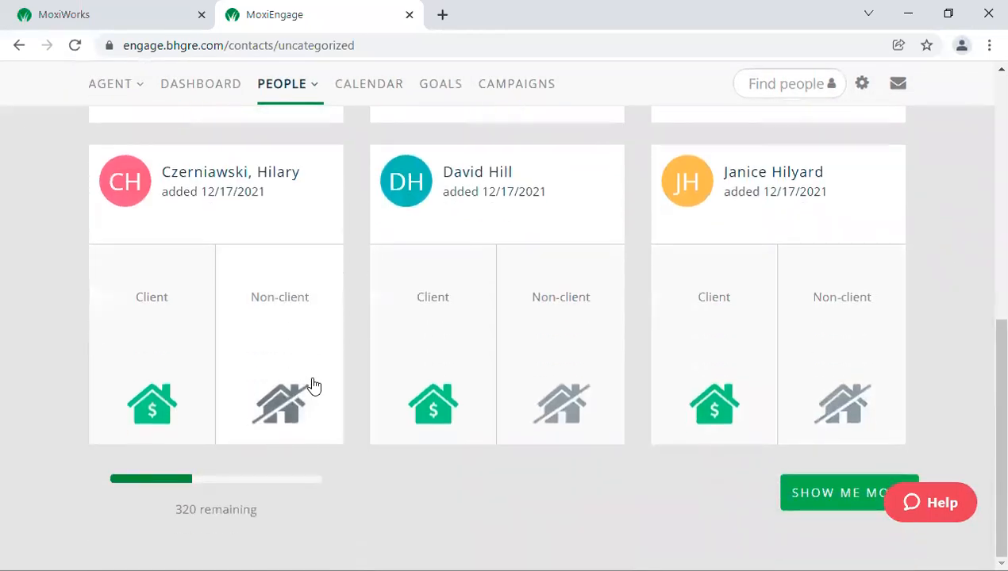
{"action": "scroll", "coordinate": [313, 385], "scroll_direction": "up", "scroll_amount": 6}
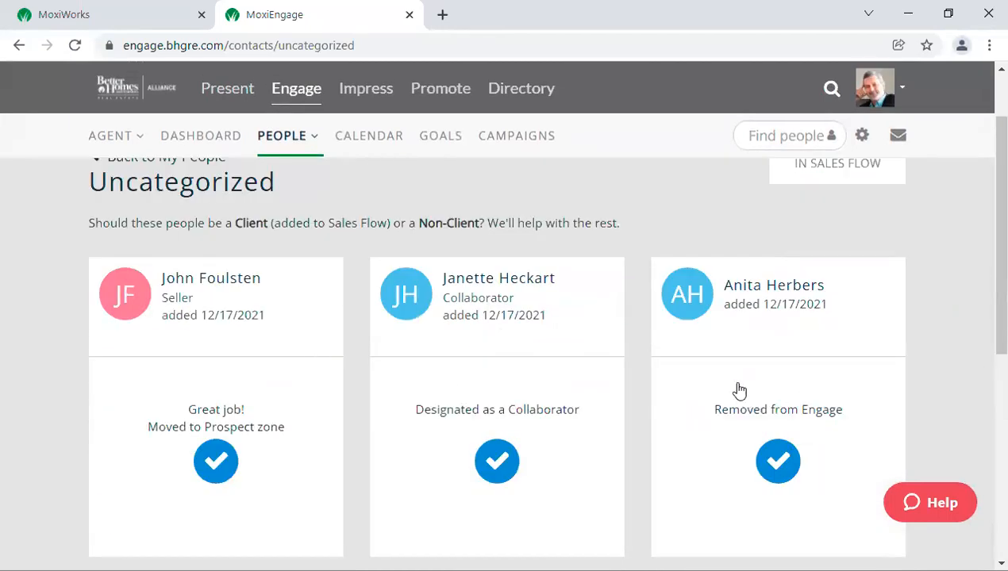
{"action": "scroll", "coordinate": [321, 344], "scroll_direction": "down", "scroll_amount": 5}
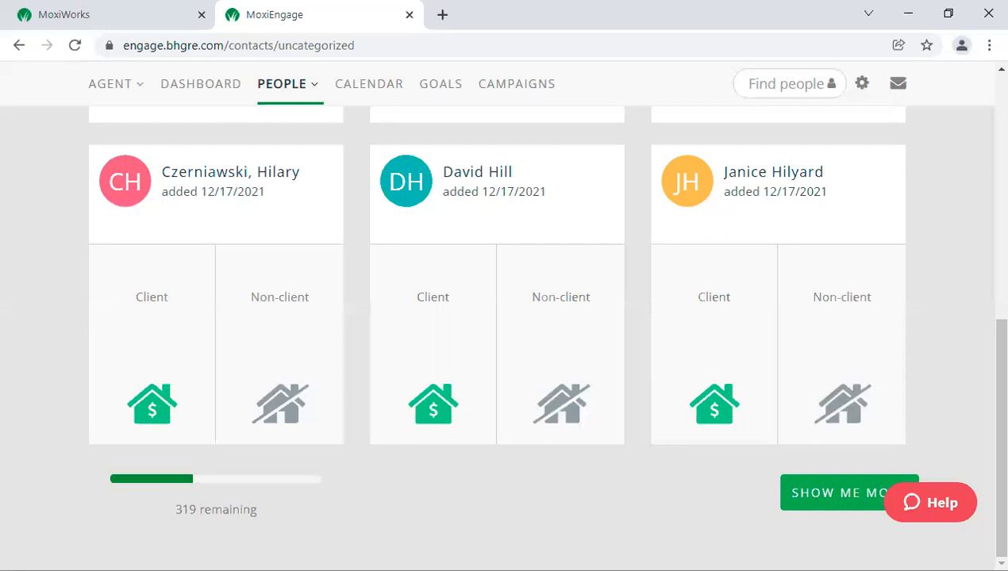
{"action": "scroll", "coordinate": [441, 429], "scroll_direction": "up", "scroll_amount": 7}
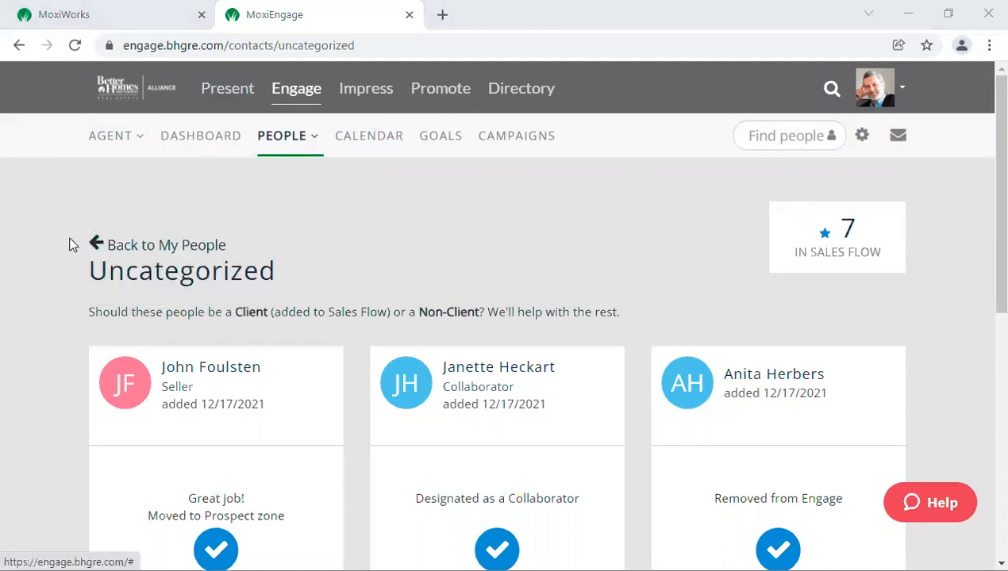
{"action": "left_click", "coordinate": [18, 319]}
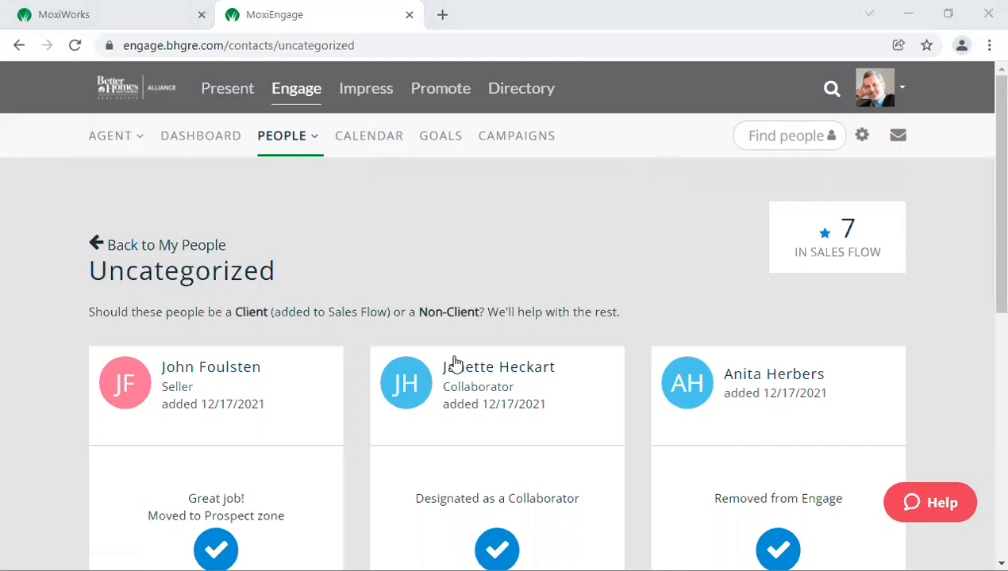
{"action": "scroll", "coordinate": [373, 316], "scroll_direction": "down", "scroll_amount": 3}
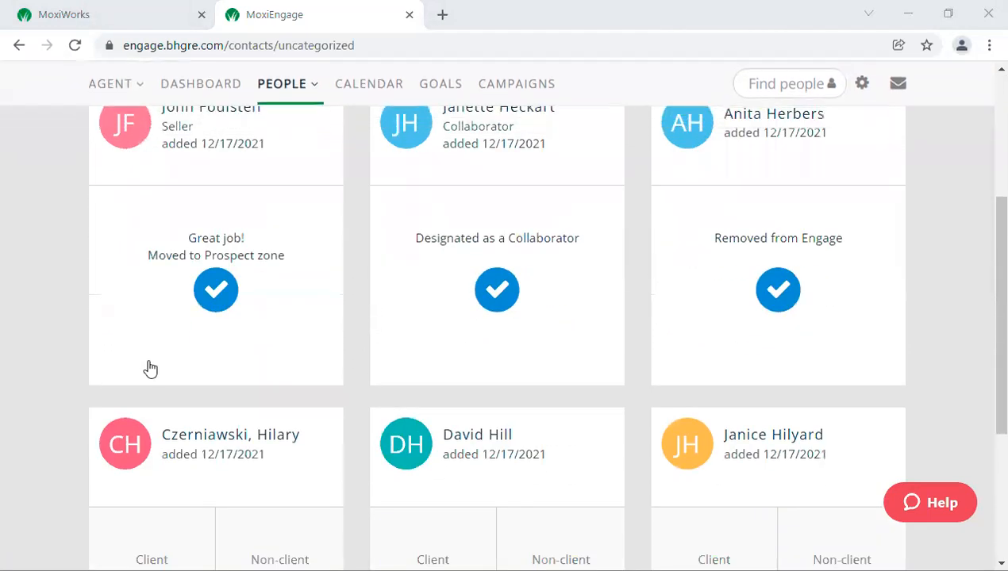
{"action": "scroll", "coordinate": [199, 377], "scroll_direction": "down", "scroll_amount": 1}
{"action": "scroll", "coordinate": [266, 443], "scroll_direction": "up", "scroll_amount": 4}
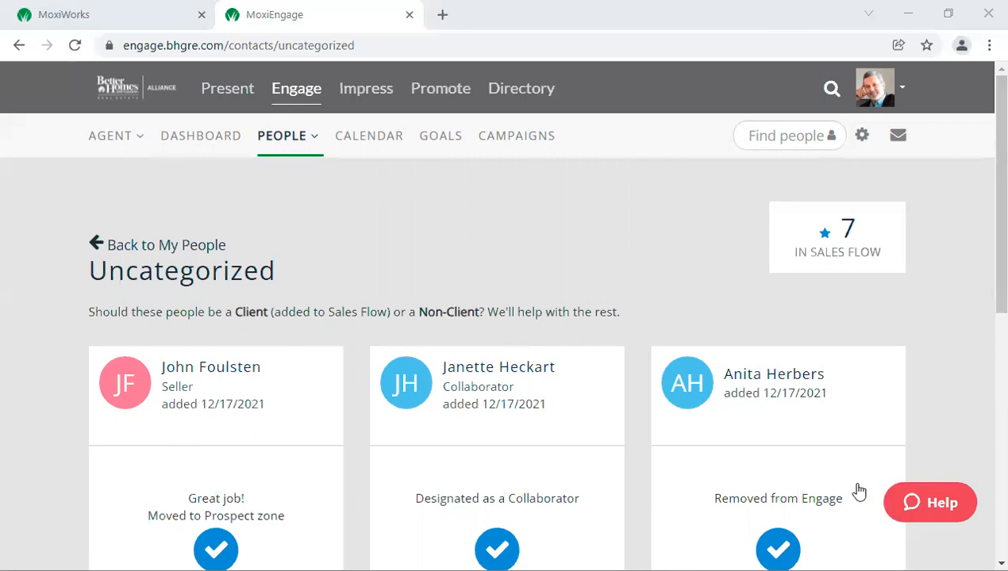
Step: Open the Campaigns section and examine the list of all campaigns under My Campaigns
{"action": "left_click", "coordinate": [515, 141]}
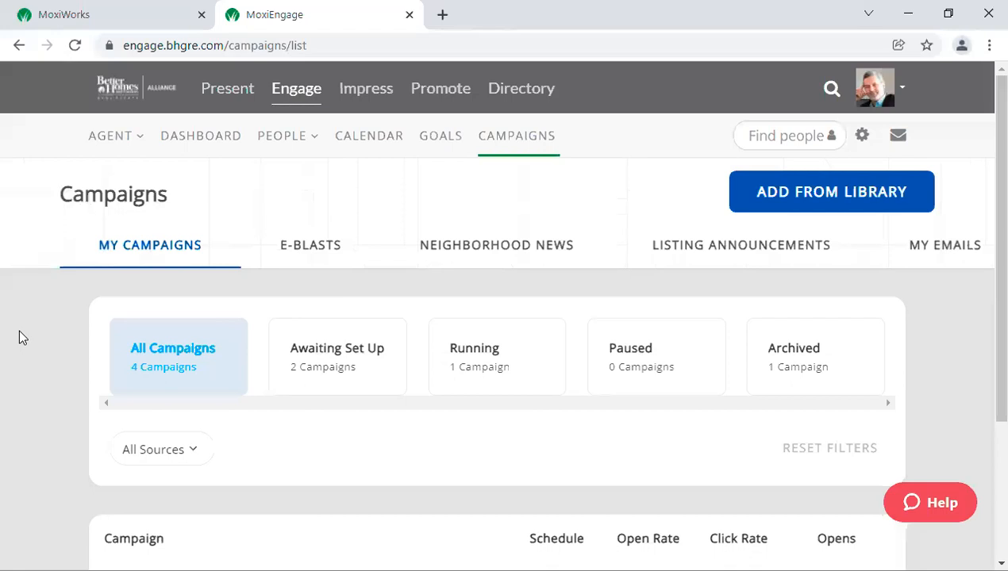
{"action": "scroll", "coordinate": [15, 356], "scroll_direction": "down", "scroll_amount": 1}
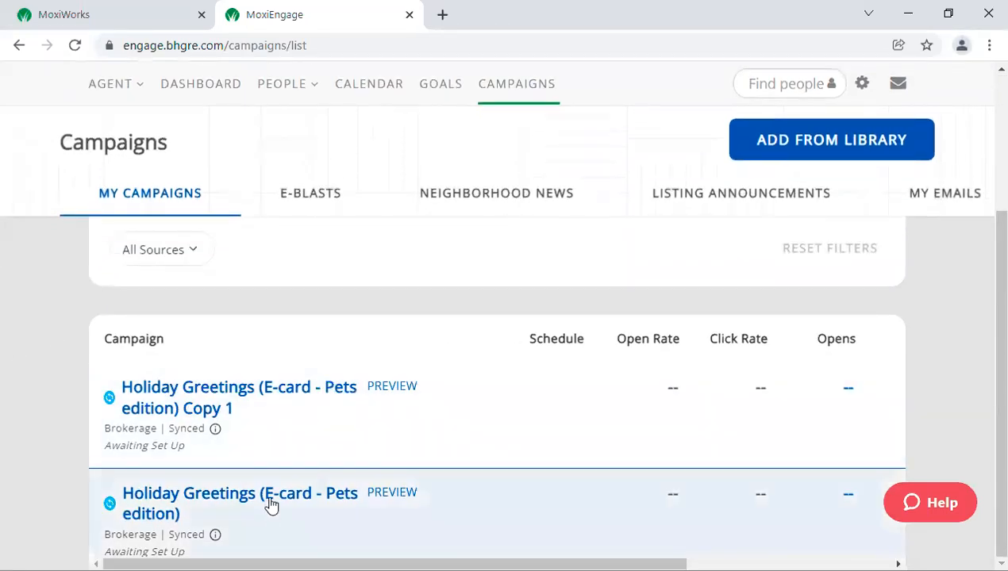
{"action": "scroll", "coordinate": [270, 502], "scroll_direction": "down", "scroll_amount": 2}
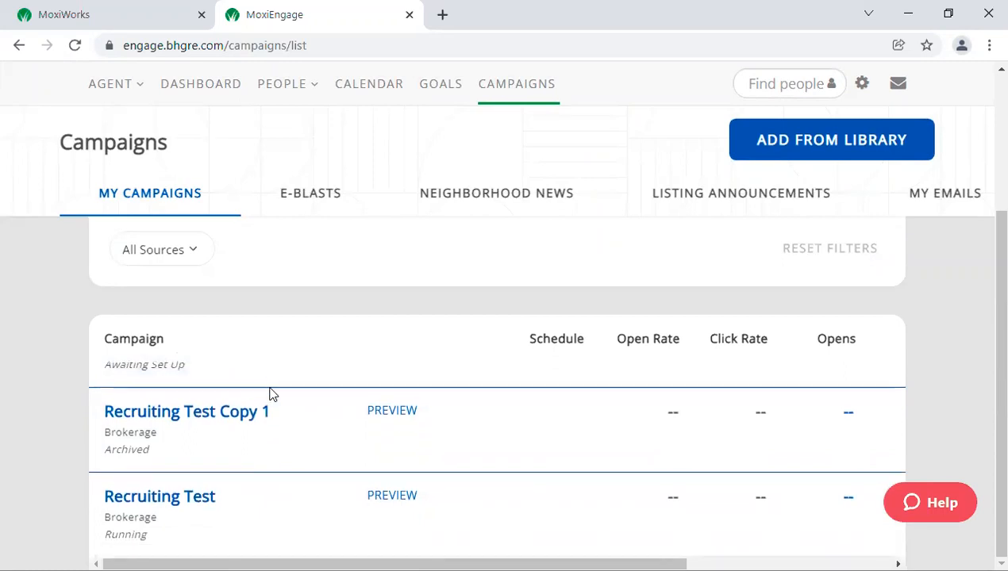
{"action": "scroll", "coordinate": [279, 354], "scroll_direction": "up", "scroll_amount": 5}
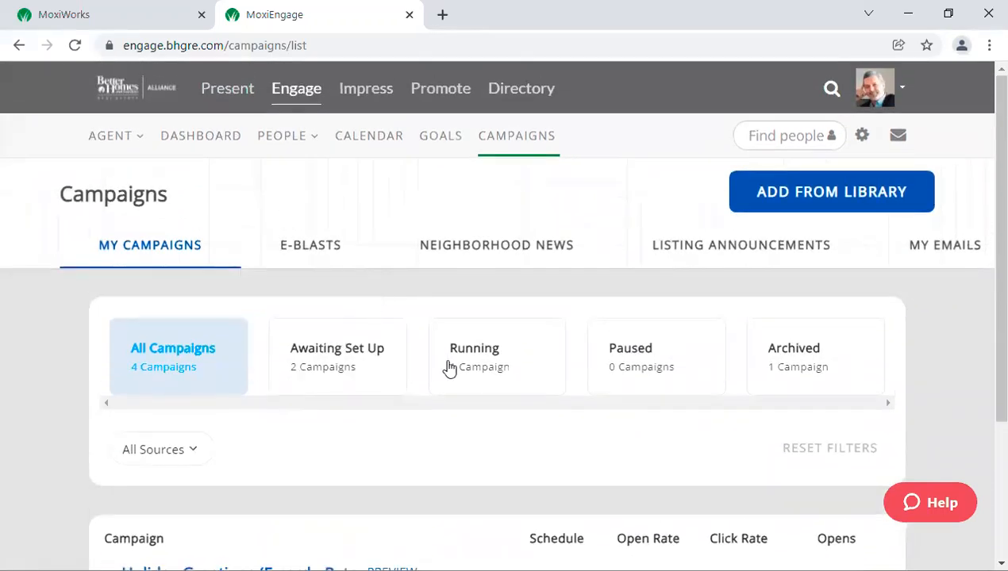
Step: Filter My Campaigns to those Awaiting Set Up and look over the filtered list
{"action": "left_click", "coordinate": [336, 358]}
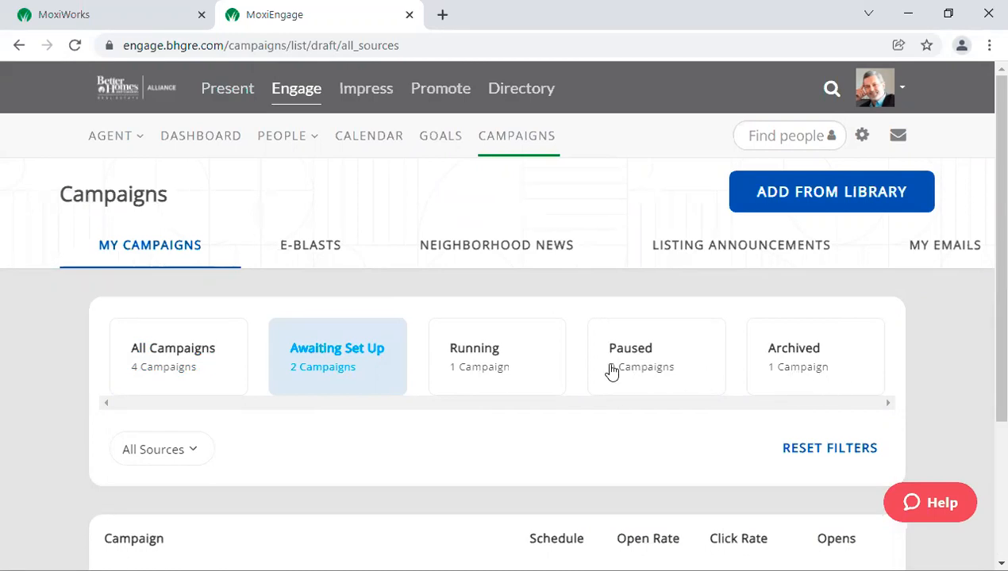
{"action": "scroll", "coordinate": [935, 364], "scroll_direction": "down", "scroll_amount": 3}
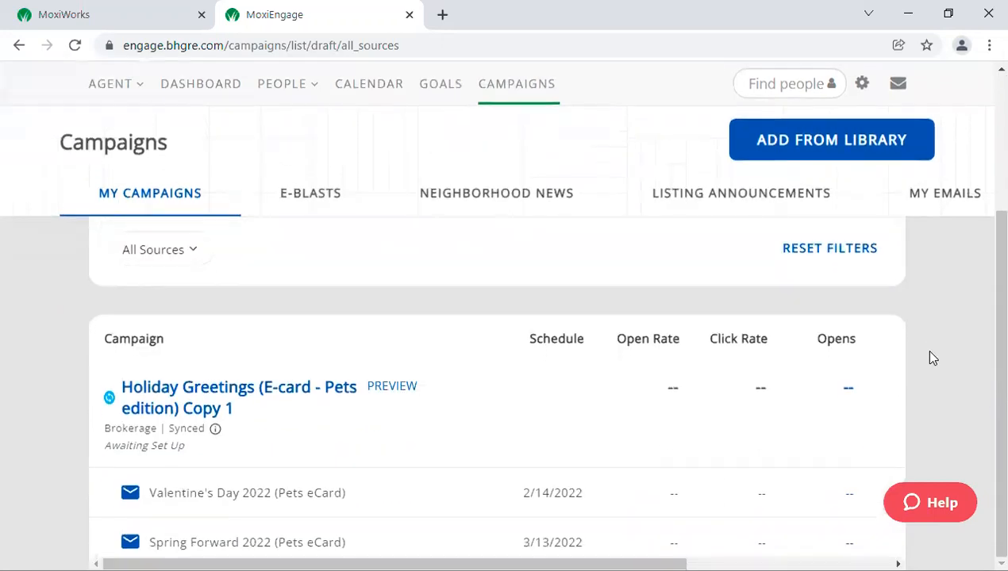
{"action": "scroll", "coordinate": [35, 428], "scroll_direction": "up", "scroll_amount": 3}
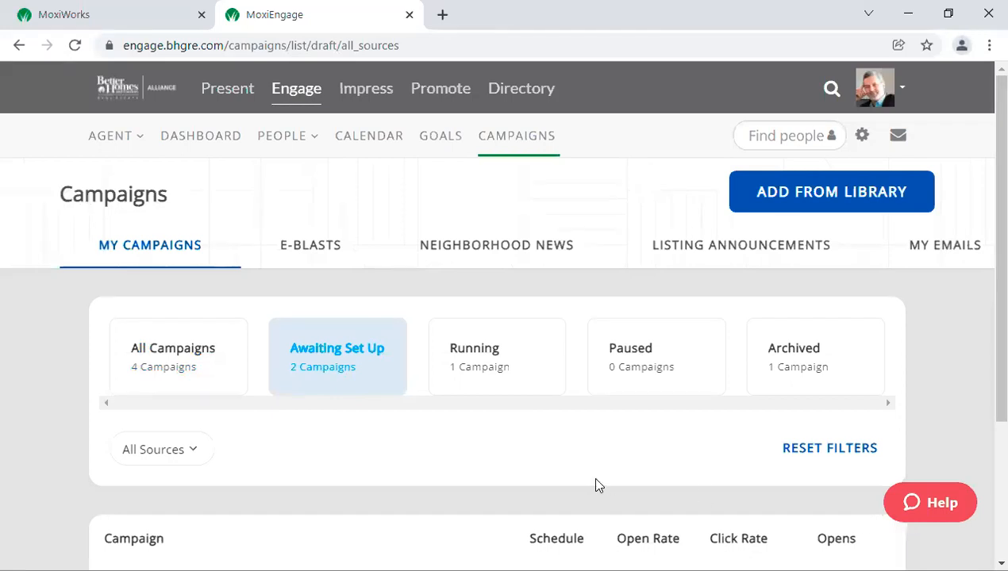
Step: Open the campaign library and browse its campaigns down to Holiday Greetings (E-card - Pets edition)
{"action": "left_click", "coordinate": [857, 203]}
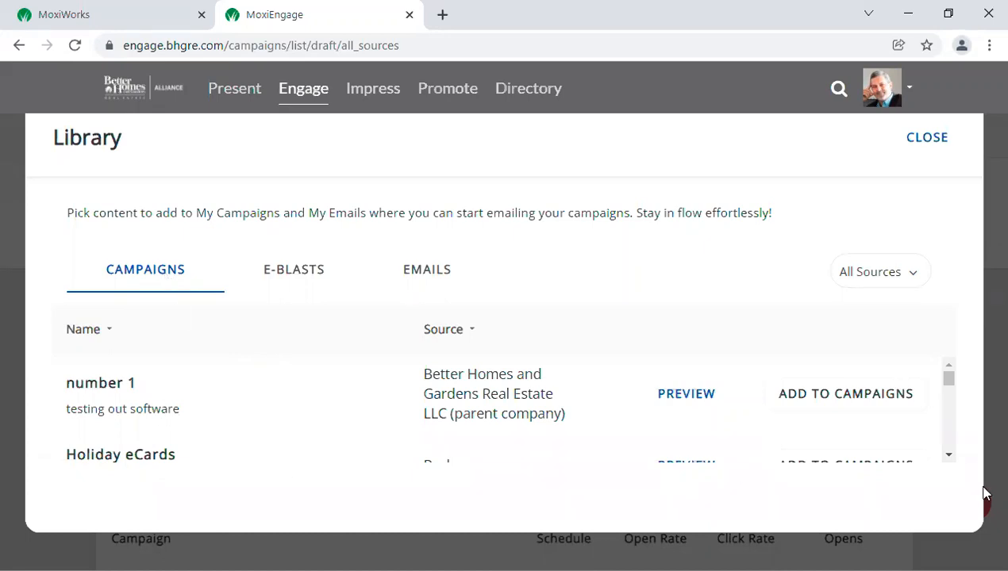
{"action": "left_click", "coordinate": [949, 458]}
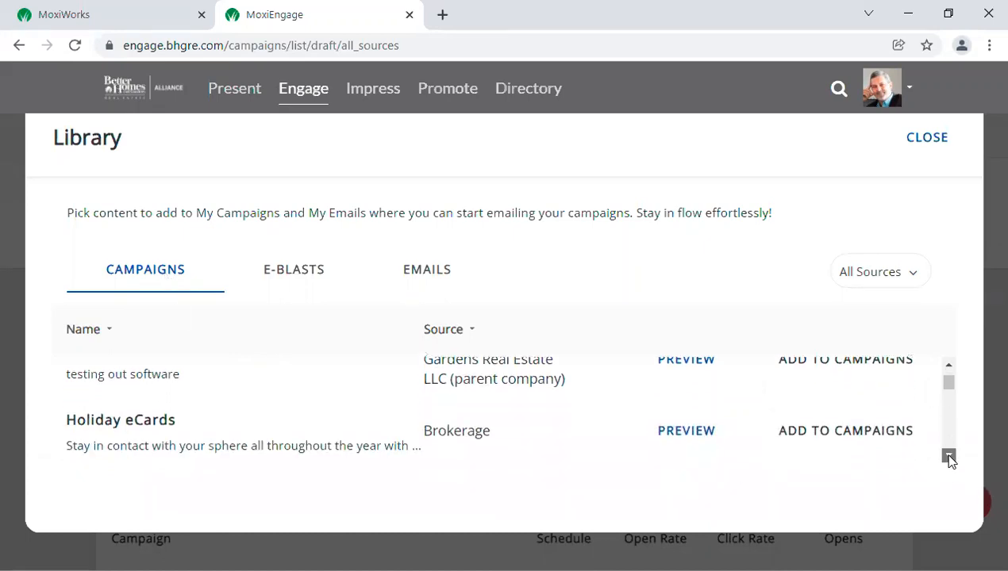
{"action": "left_click", "coordinate": [948, 366]}
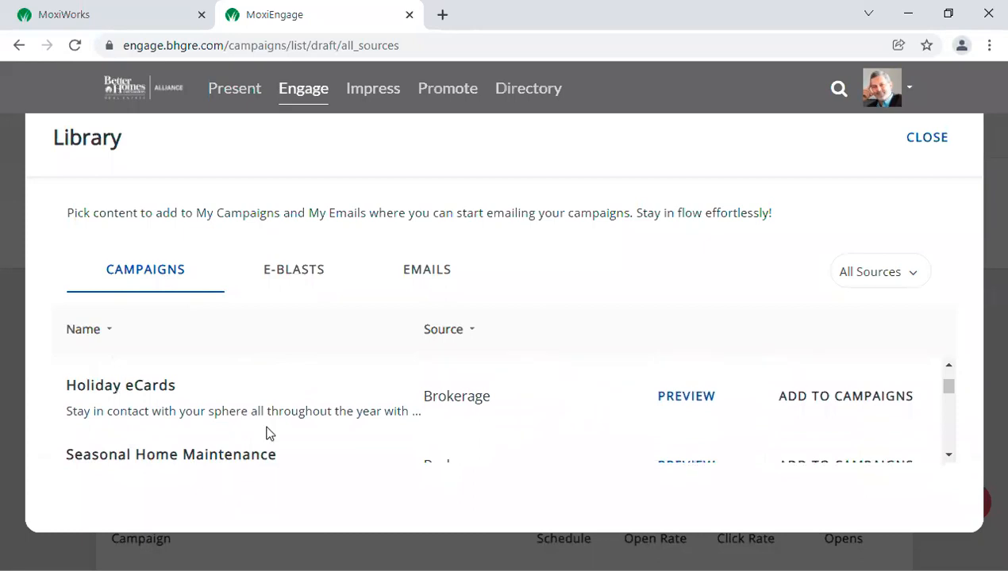
{"action": "left_click", "coordinate": [948, 455]}
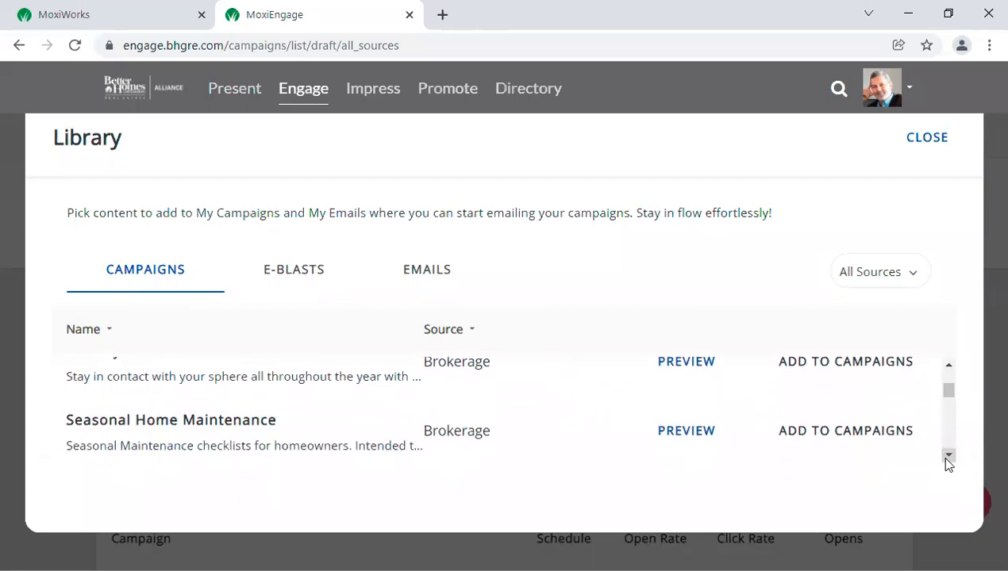
{"action": "left_click", "coordinate": [948, 455]}
{"action": "left_click", "coordinate": [947, 457]}
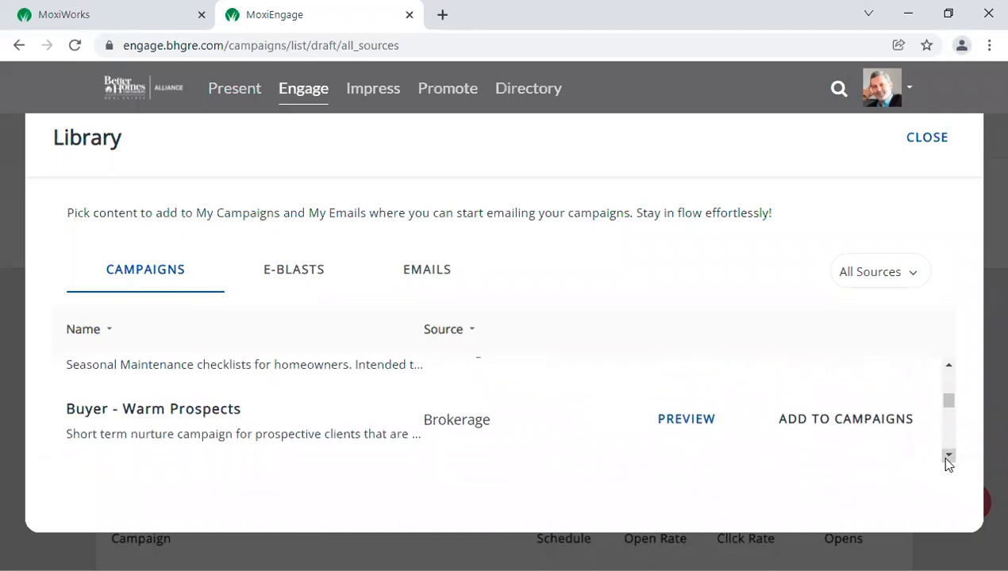
{"action": "left_click", "coordinate": [948, 457]}
{"action": "left_click", "coordinate": [948, 455]}
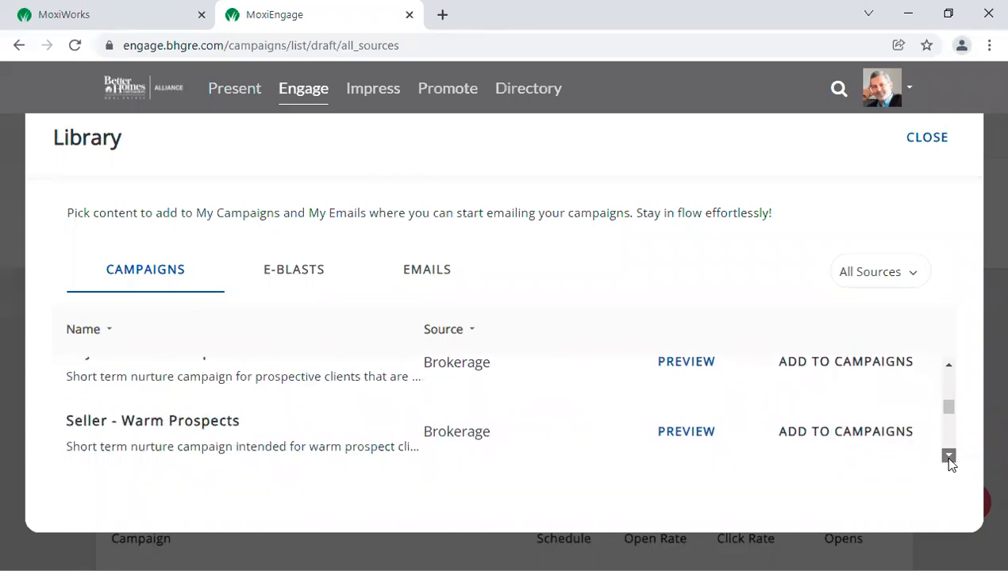
{"action": "left_click", "coordinate": [948, 456]}
{"action": "left_click", "coordinate": [948, 456]}
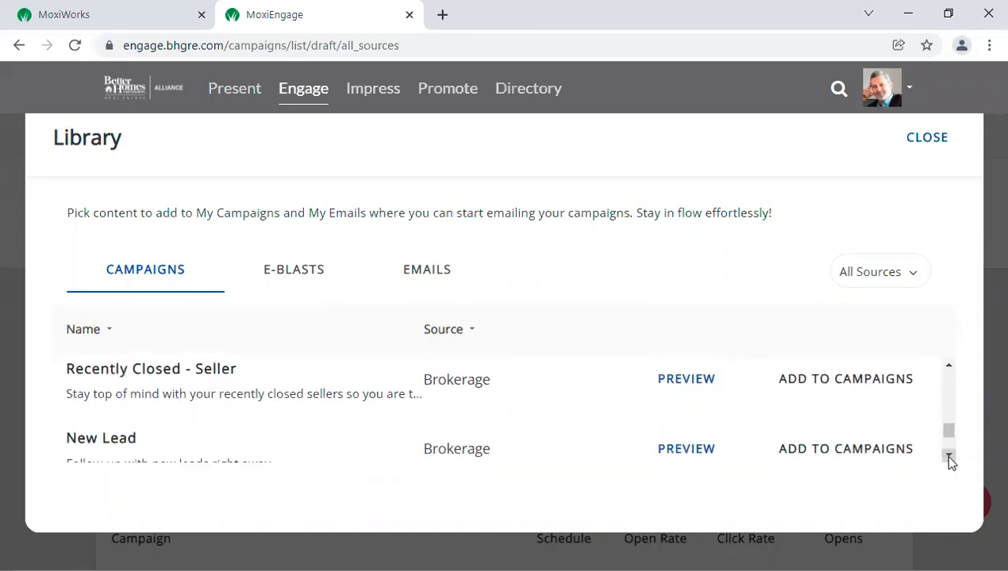
{"action": "left_click", "coordinate": [948, 456]}
{"action": "left_click", "coordinate": [949, 367]}
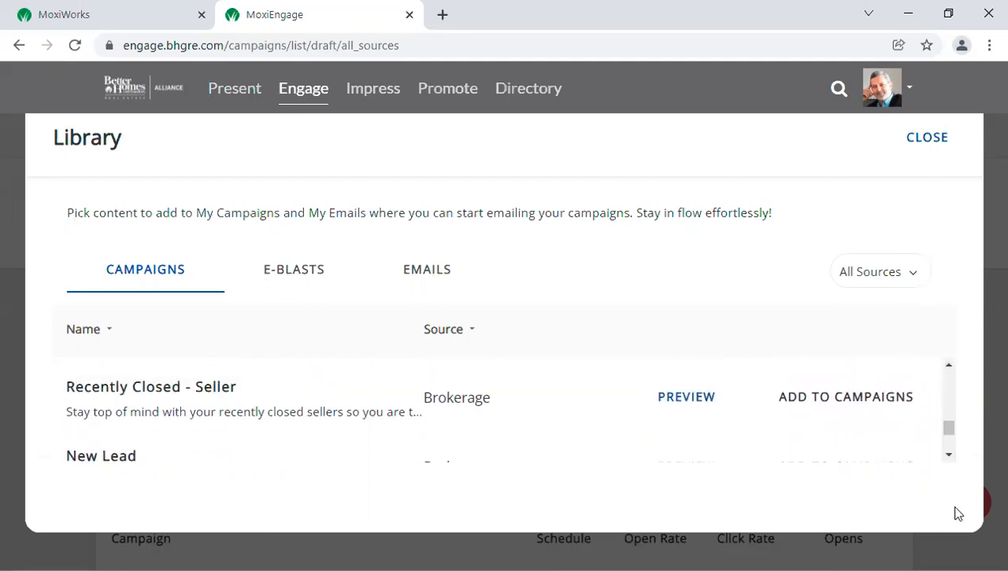
{"action": "left_click", "coordinate": [948, 456]}
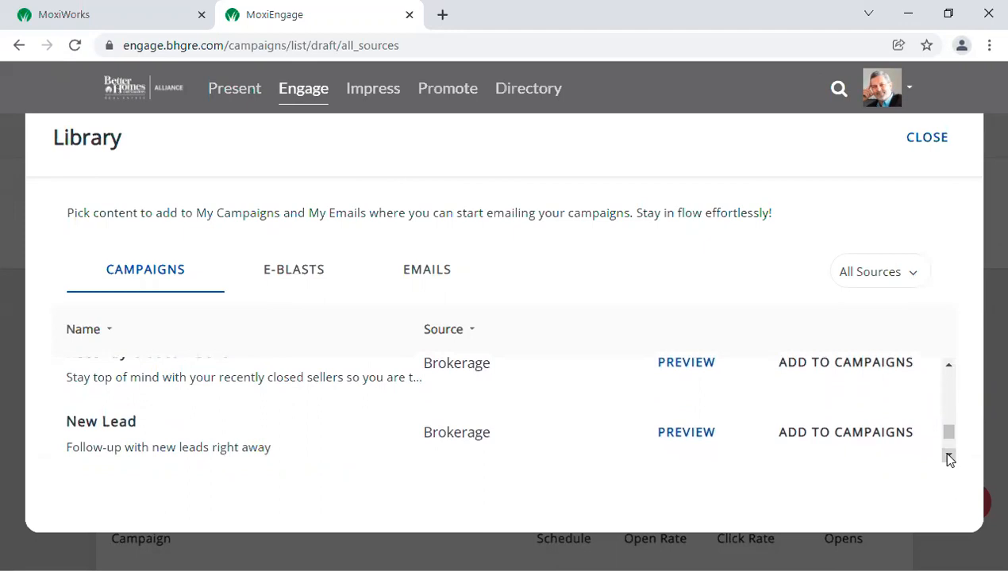
{"action": "left_click", "coordinate": [949, 456]}
{"action": "left_click", "coordinate": [949, 457]}
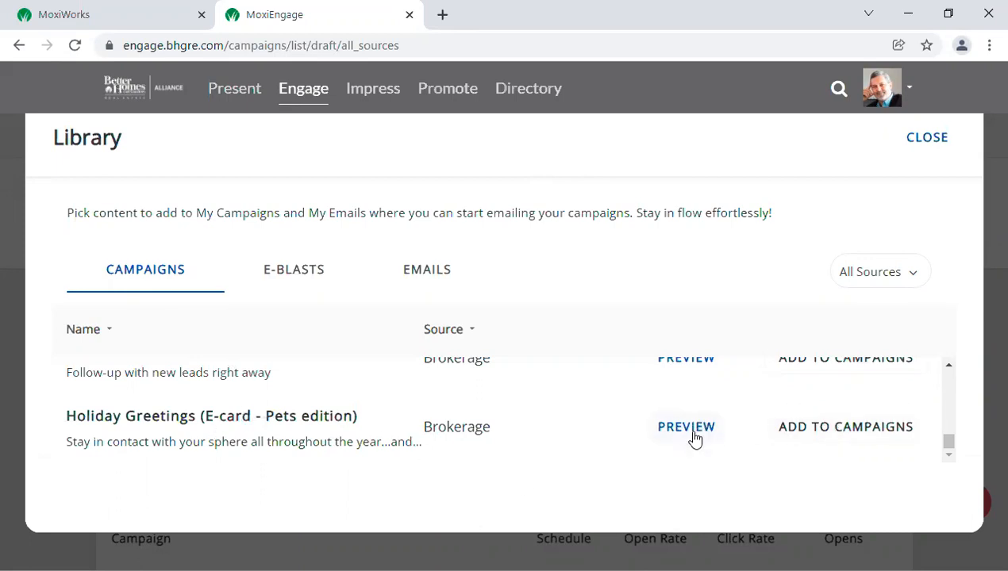
Step: Add Holiday Greetings (E-card - Pets edition) to My Campaigns, close the library and check the new entry's scheduled emails
{"action": "left_click", "coordinate": [882, 433]}
{"action": "left_click", "coordinate": [930, 140]}
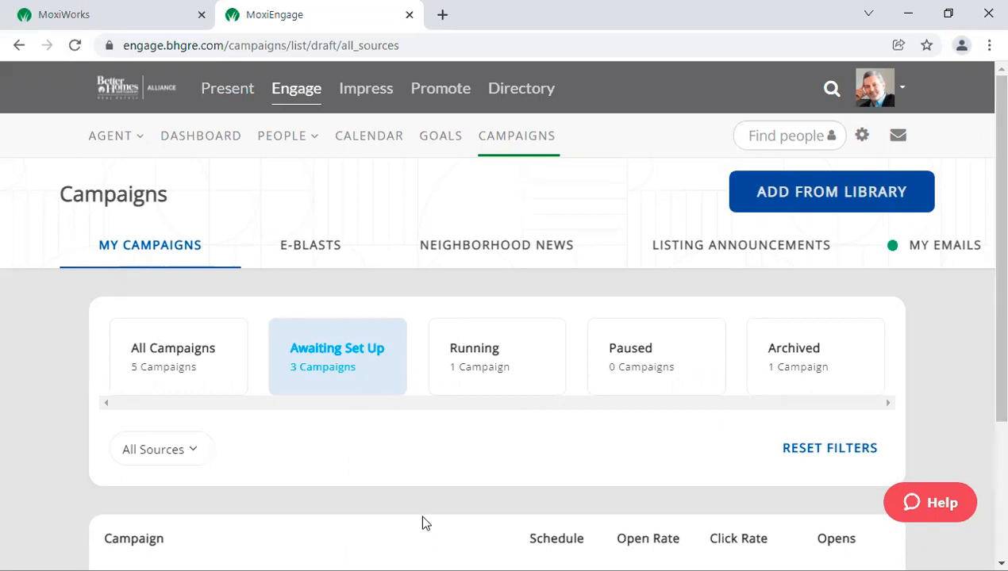
{"action": "scroll", "coordinate": [421, 450], "scroll_direction": "down", "scroll_amount": 1}
{"action": "scroll", "coordinate": [421, 452], "scroll_direction": "down", "scroll_amount": 4}
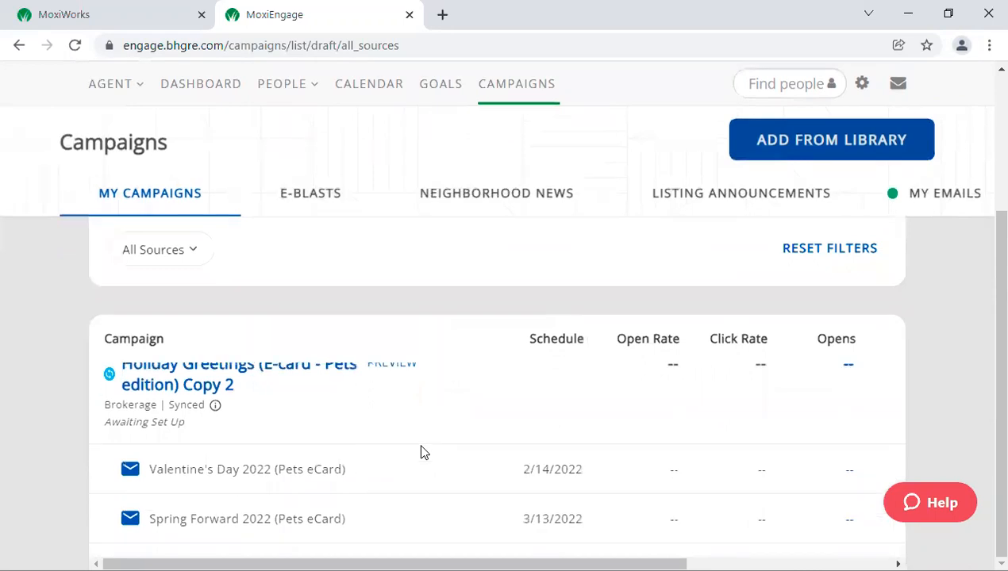
Step: Look over the newly added Holiday Greetings (E-card - Pets edition) Copy 2 entry and open its campaign setup
{"action": "scroll", "coordinate": [419, 419], "scroll_direction": "up", "scroll_amount": 1}
{"action": "scroll", "coordinate": [422, 414], "scroll_direction": "up", "scroll_amount": 1}
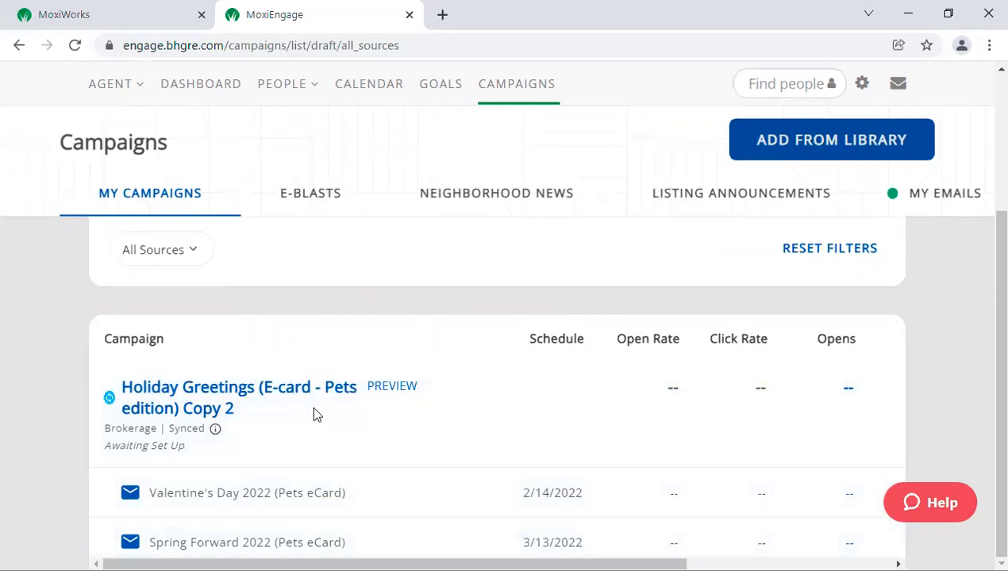
{"action": "scroll", "coordinate": [351, 421], "scroll_direction": "down", "scroll_amount": 2}
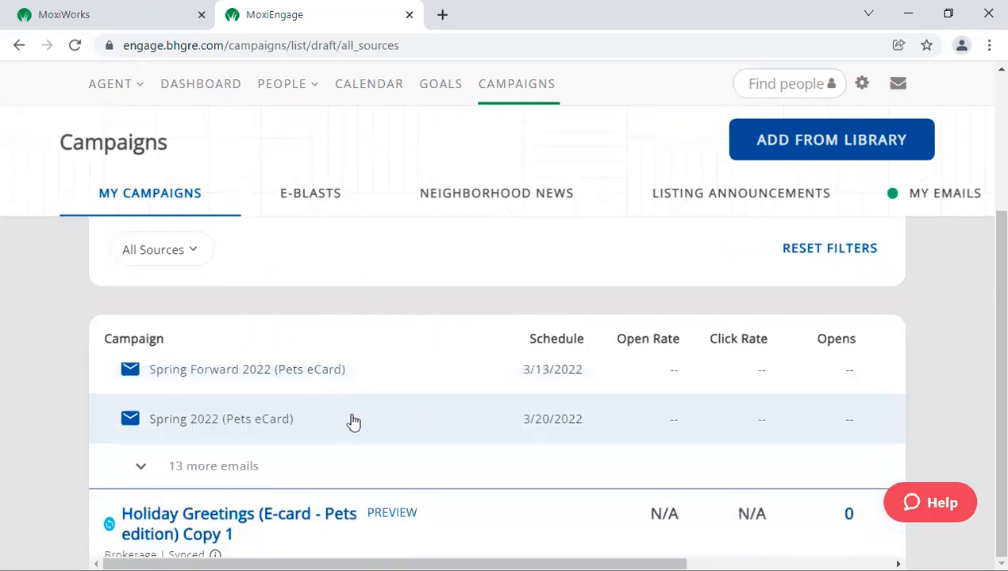
{"action": "scroll", "coordinate": [357, 424], "scroll_direction": "down", "scroll_amount": 1}
{"action": "scroll", "coordinate": [358, 421], "scroll_direction": "up", "scroll_amount": 3}
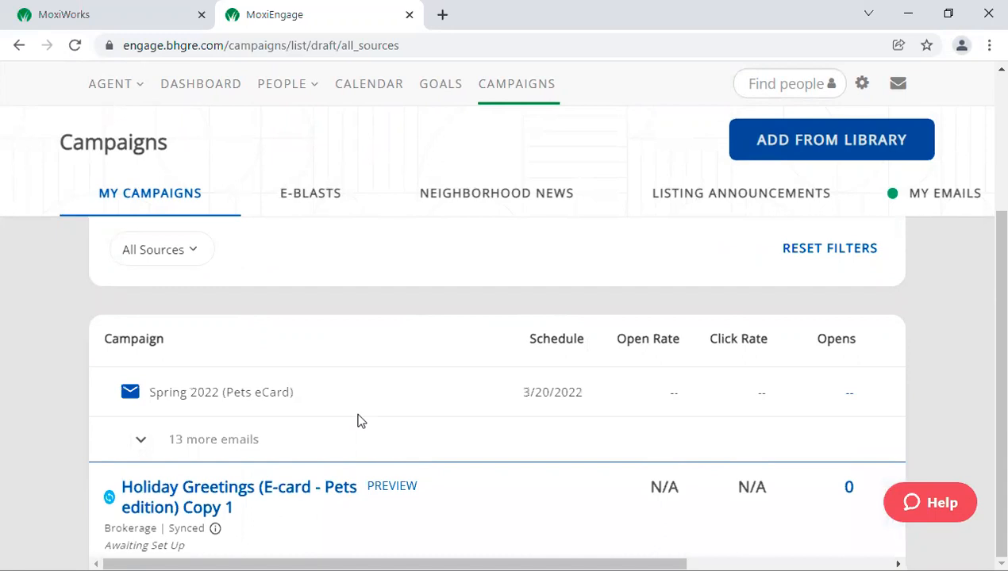
{"action": "left_click", "coordinate": [235, 396]}
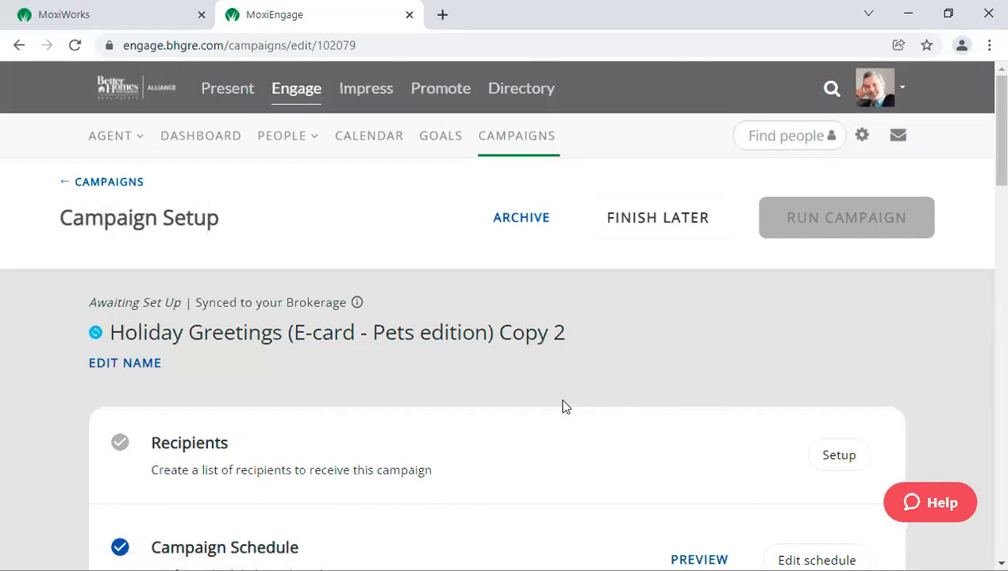
Step: Review the campaign's scheduled emails and their send dates in the Campaign Schedule section
{"action": "scroll", "coordinate": [545, 407], "scroll_direction": "down", "scroll_amount": 2}
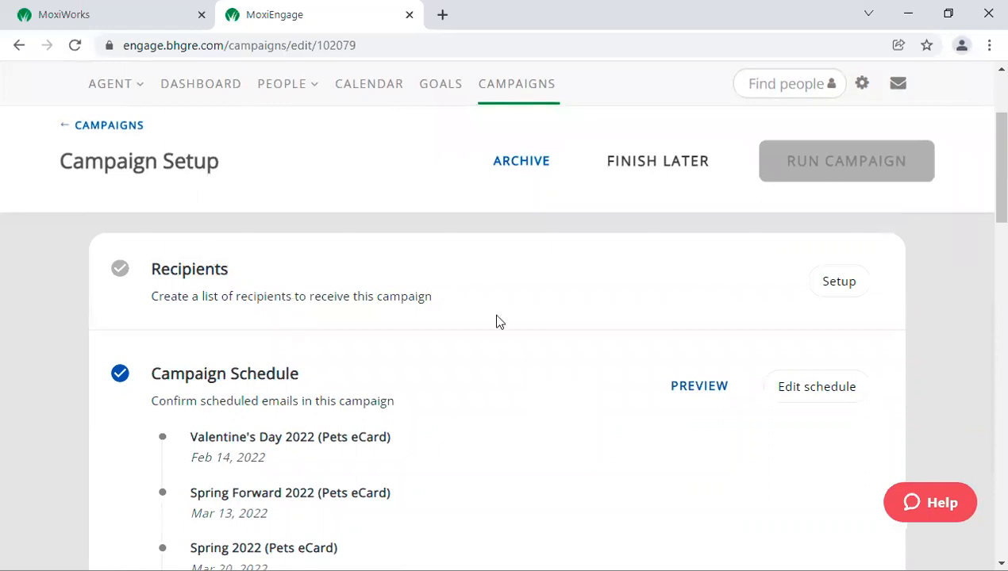
{"action": "scroll", "coordinate": [498, 321], "scroll_direction": "down", "scroll_amount": 6}
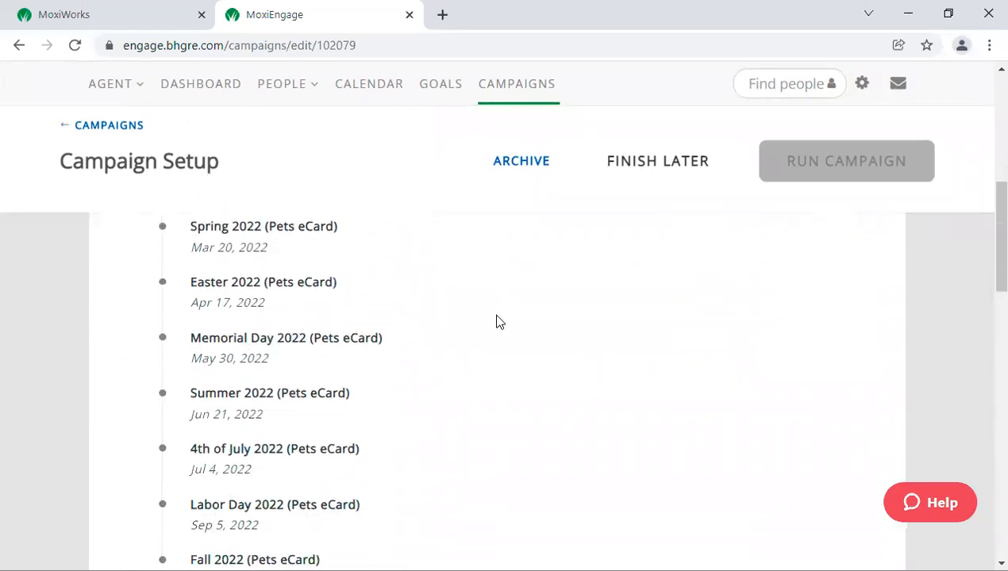
{"action": "scroll", "coordinate": [498, 321], "scroll_direction": "down", "scroll_amount": 1}
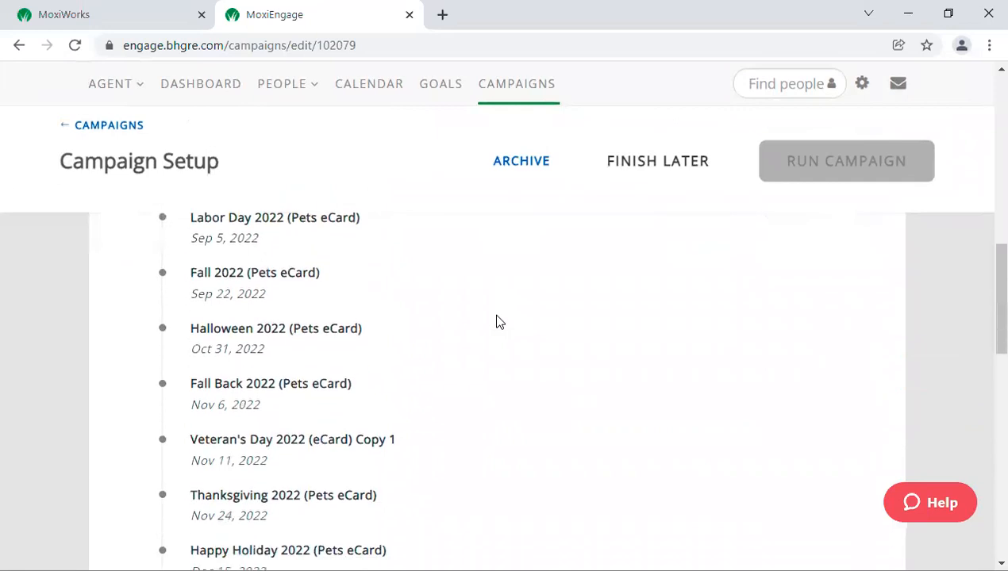
{"action": "scroll", "coordinate": [497, 321], "scroll_direction": "down", "scroll_amount": 2}
{"action": "scroll", "coordinate": [492, 336], "scroll_direction": "up", "scroll_amount": 5}
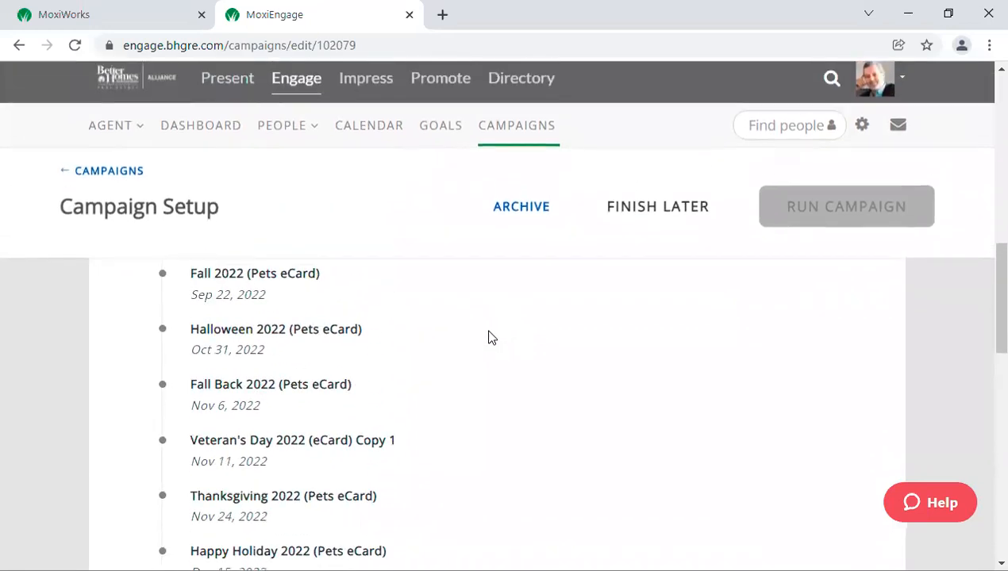
{"action": "scroll", "coordinate": [490, 339], "scroll_direction": "up", "scroll_amount": 3}
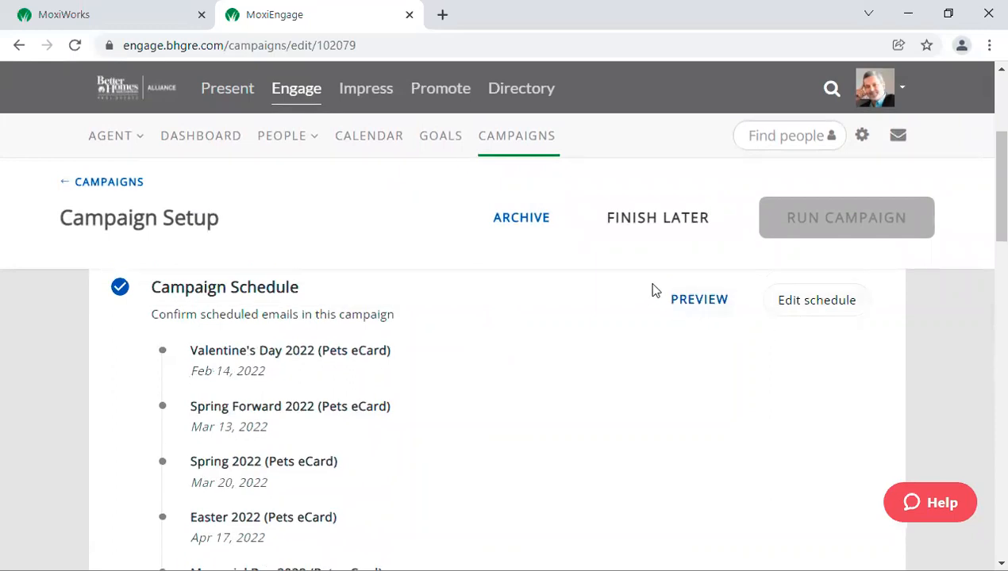
Step: Preview the campaign's e-cards from Happy New Year 2021 through Welcome Summer 2021, and close the preview
{"action": "left_click", "coordinate": [698, 308]}
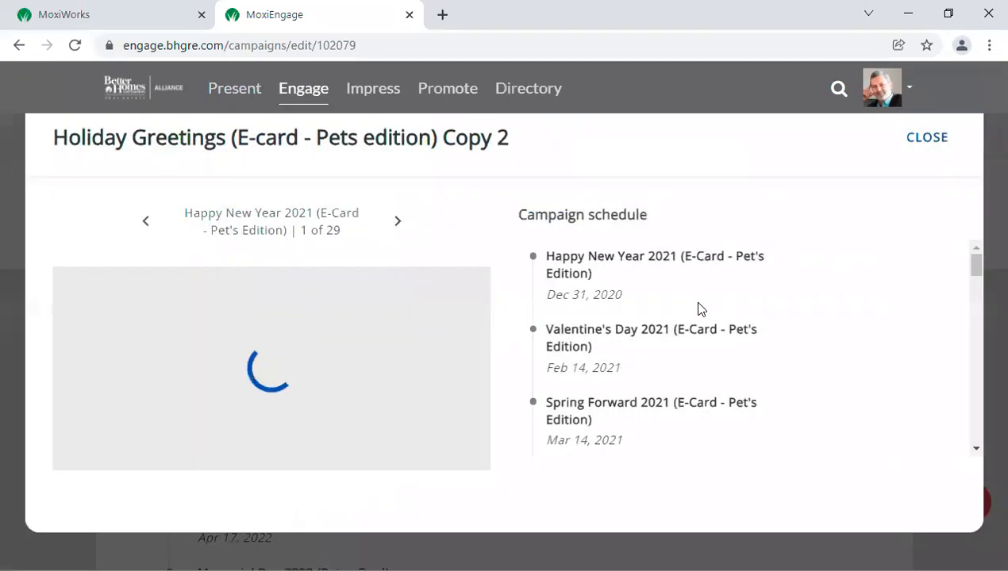
{"action": "scroll", "coordinate": [275, 378], "scroll_direction": "down", "scroll_amount": 2}
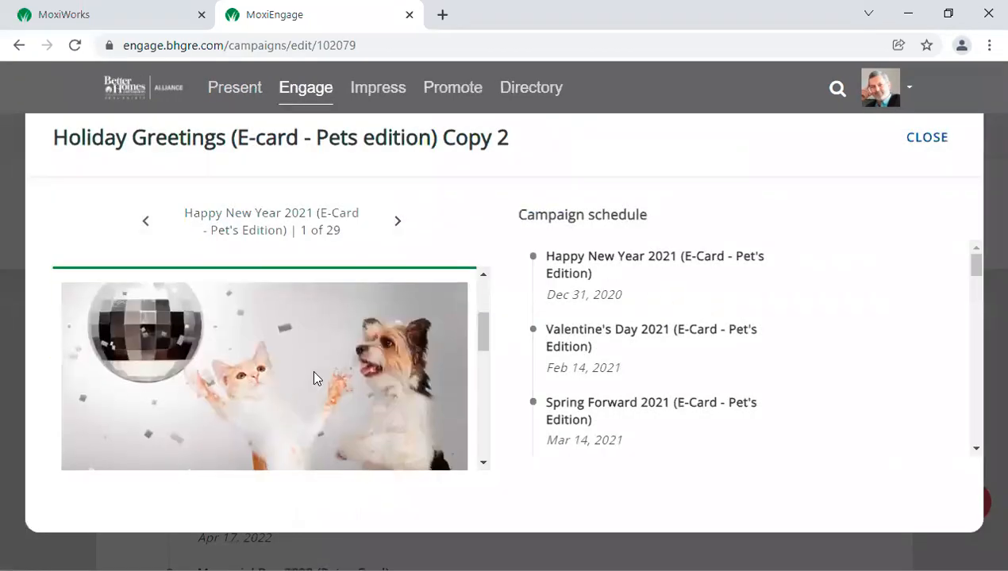
{"action": "scroll", "coordinate": [314, 384], "scroll_direction": "down", "scroll_amount": 2}
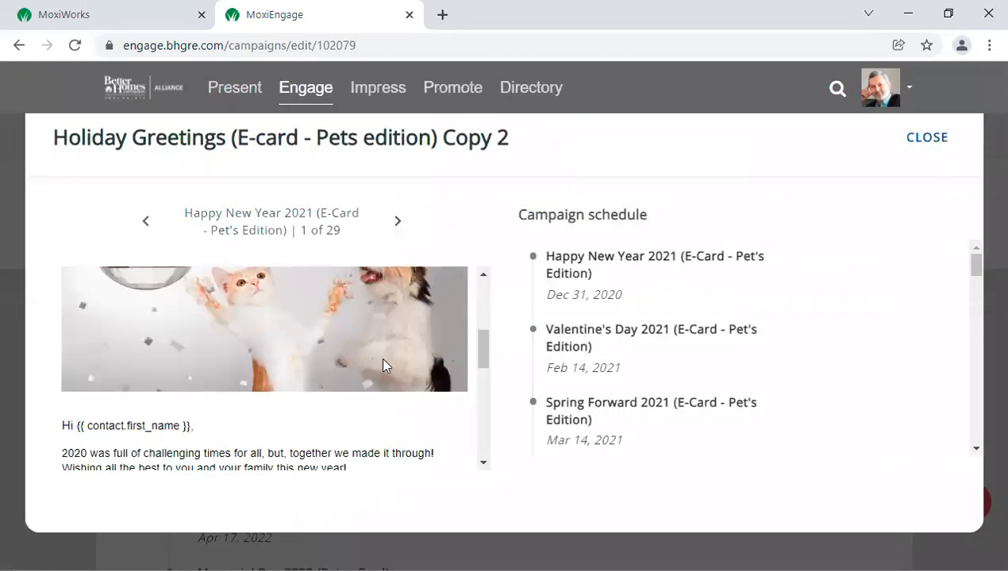
{"action": "scroll", "coordinate": [379, 355], "scroll_direction": "up", "scroll_amount": 2}
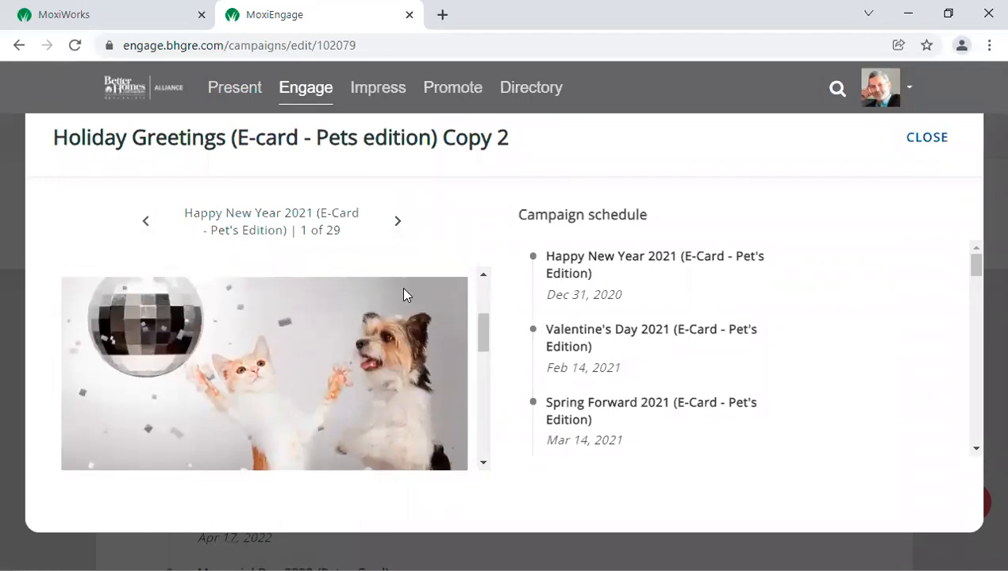
{"action": "left_click", "coordinate": [398, 222]}
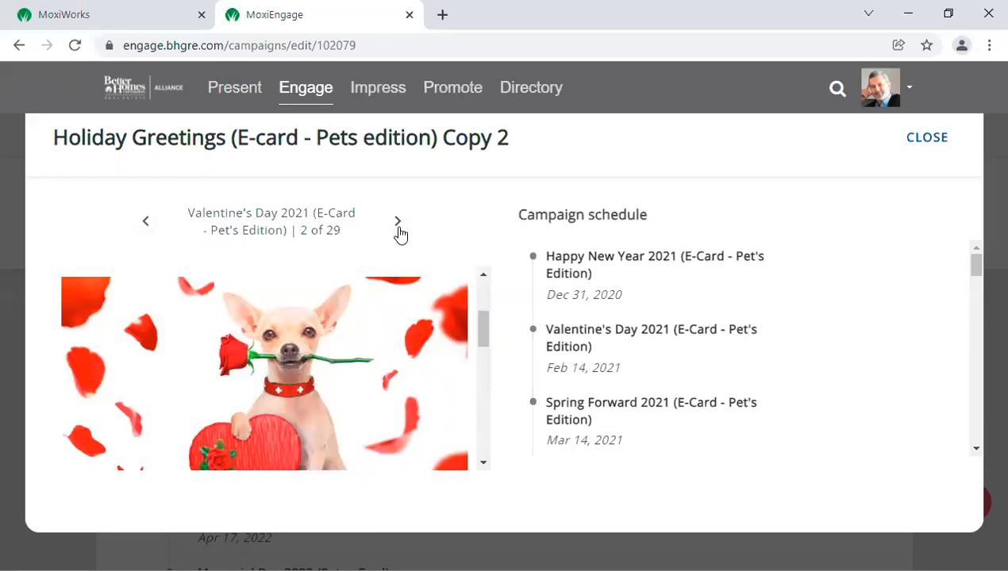
{"action": "left_click", "coordinate": [398, 222]}
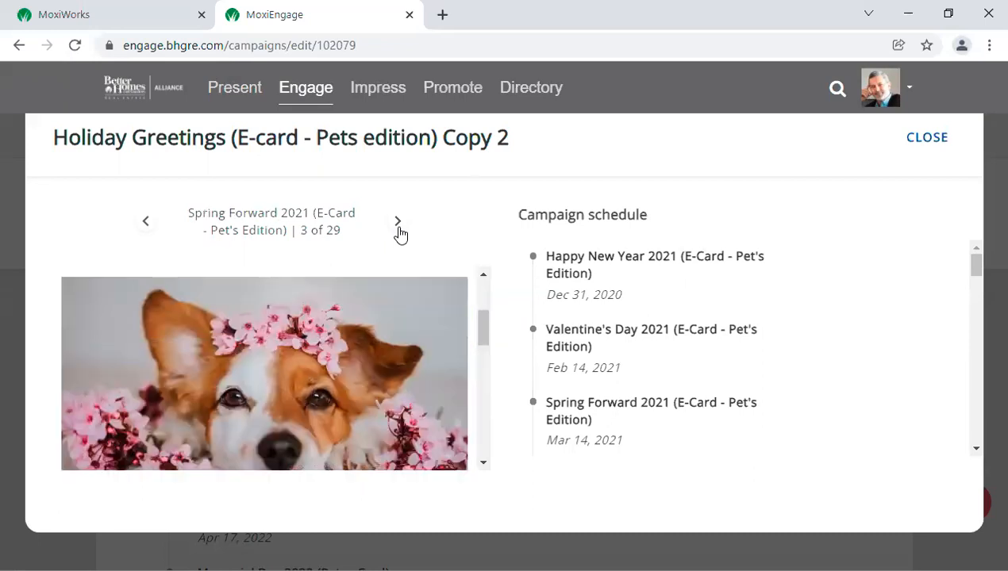
{"action": "left_click", "coordinate": [398, 222]}
{"action": "left_click", "coordinate": [398, 222]}
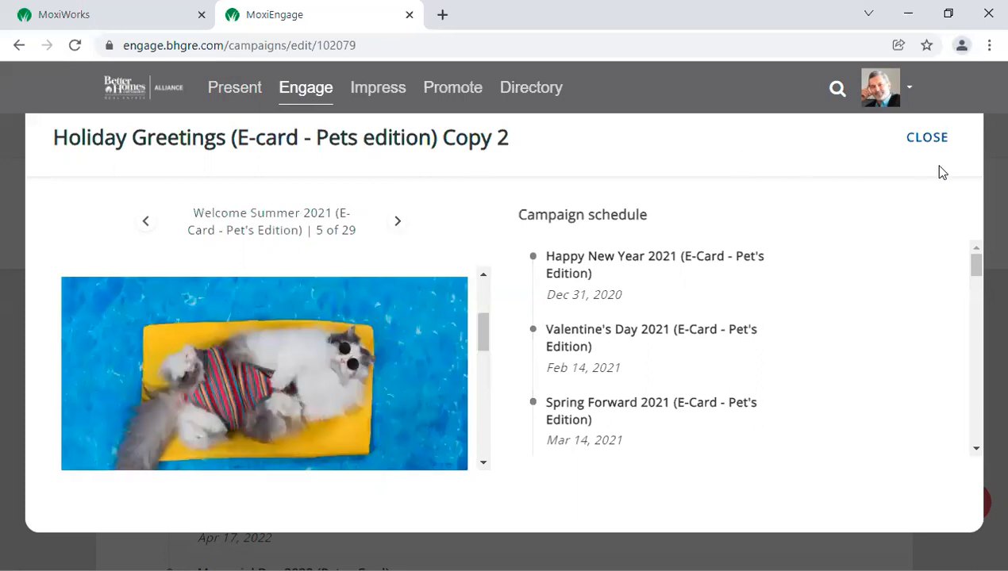
{"action": "left_click", "coordinate": [921, 138]}
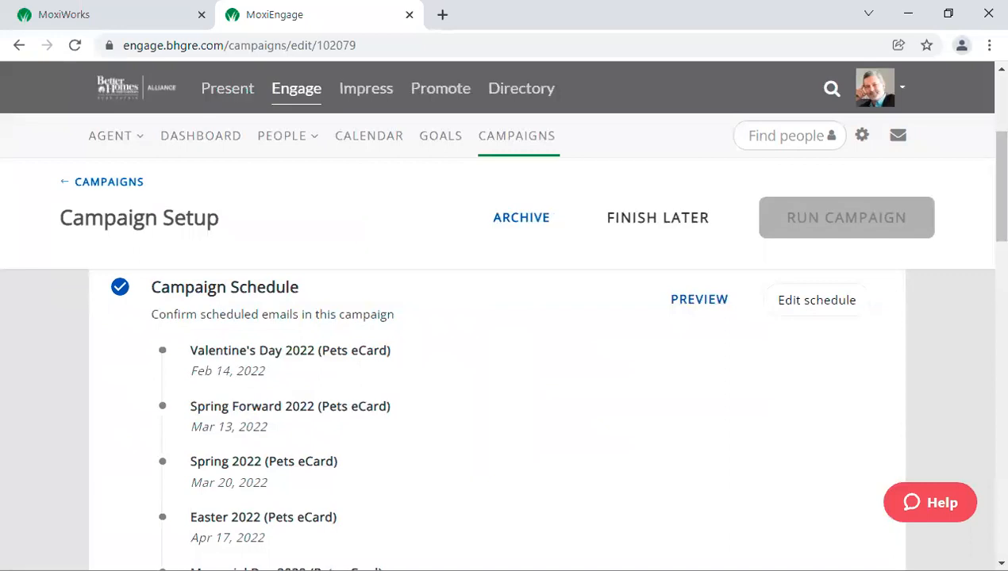
Step: Open the campaign's Recipients setup and look over its recipient list area
{"action": "scroll", "coordinate": [24, 361], "scroll_direction": "up", "scroll_amount": 1}
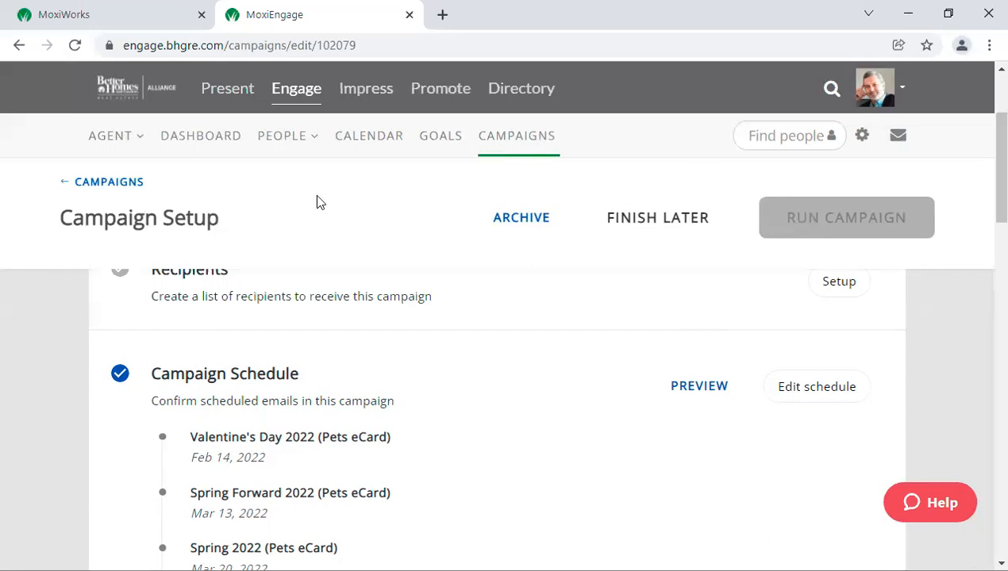
{"action": "scroll", "coordinate": [511, 434], "scroll_direction": "down", "scroll_amount": 2}
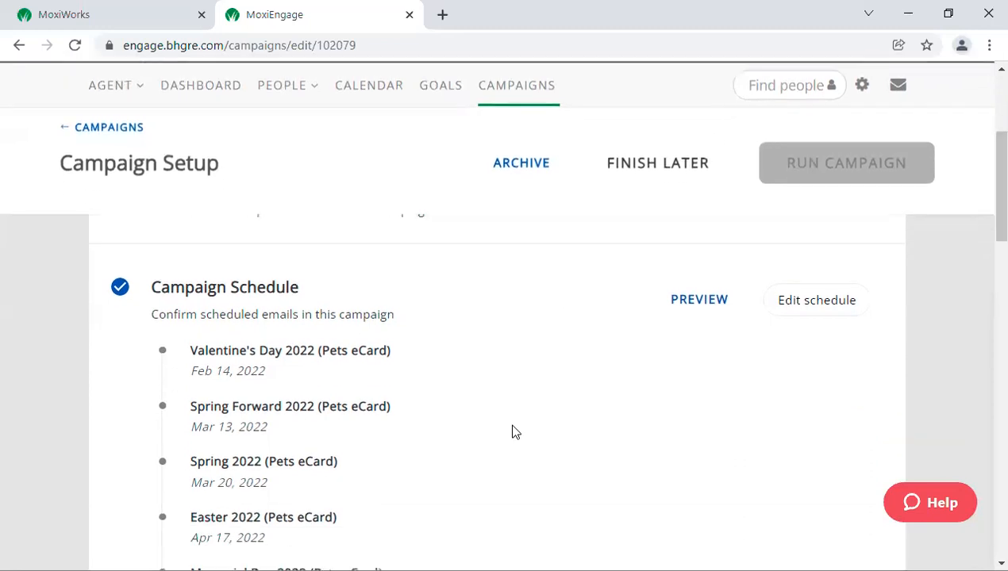
{"action": "scroll", "coordinate": [512, 430], "scroll_direction": "down", "scroll_amount": 1}
{"action": "scroll", "coordinate": [512, 429], "scroll_direction": "up", "scroll_amount": 3}
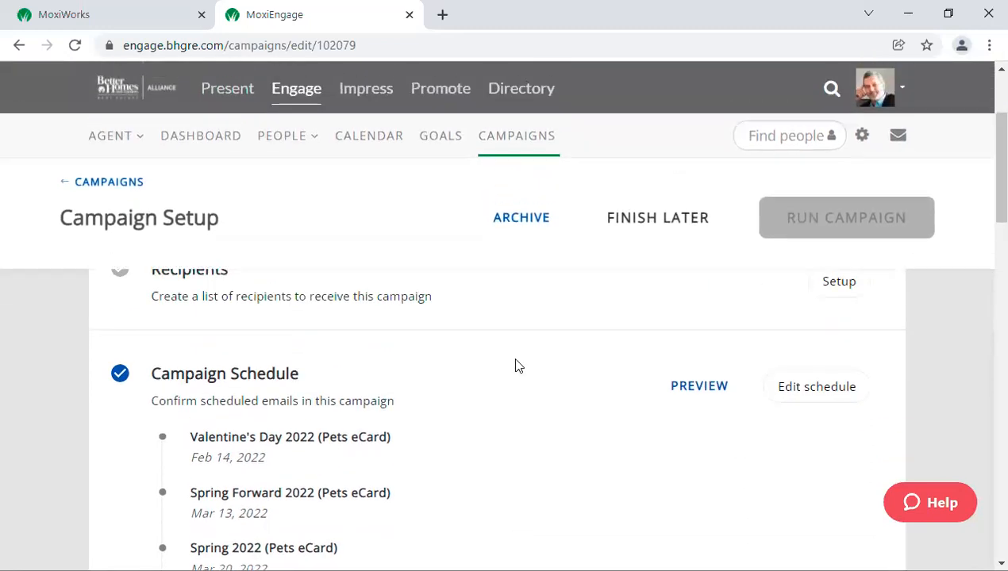
{"action": "scroll", "coordinate": [567, 385], "scroll_direction": "up", "scroll_amount": 1}
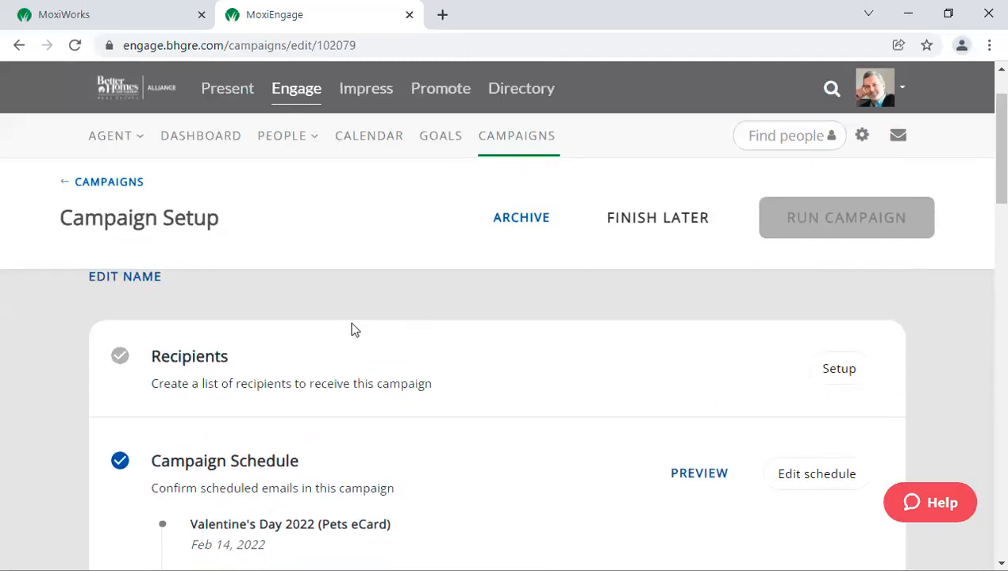
{"action": "left_click", "coordinate": [832, 371]}
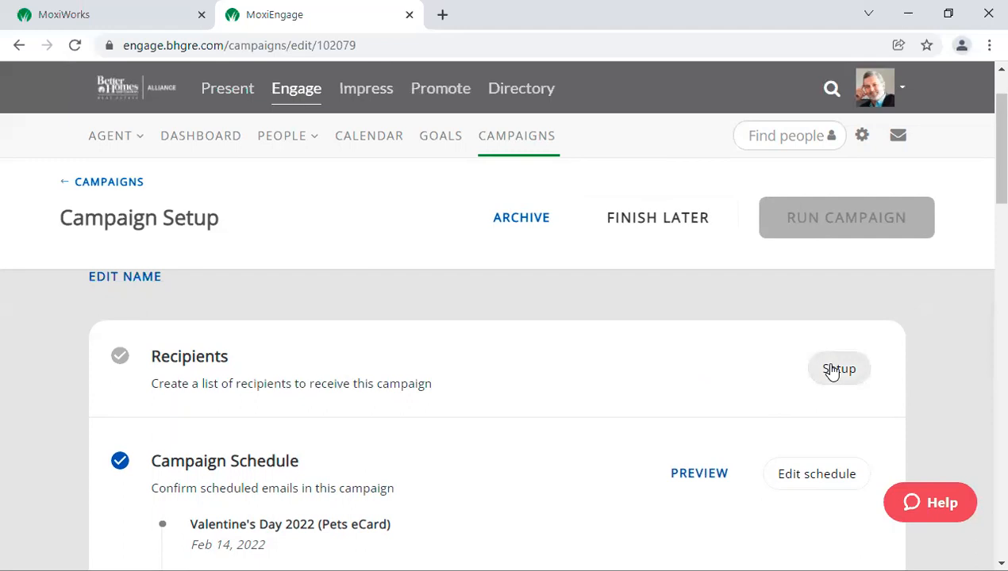
{"action": "scroll", "coordinate": [607, 384], "scroll_direction": "down", "scroll_amount": 1}
{"action": "scroll", "coordinate": [608, 384], "scroll_direction": "down", "scroll_amount": 2}
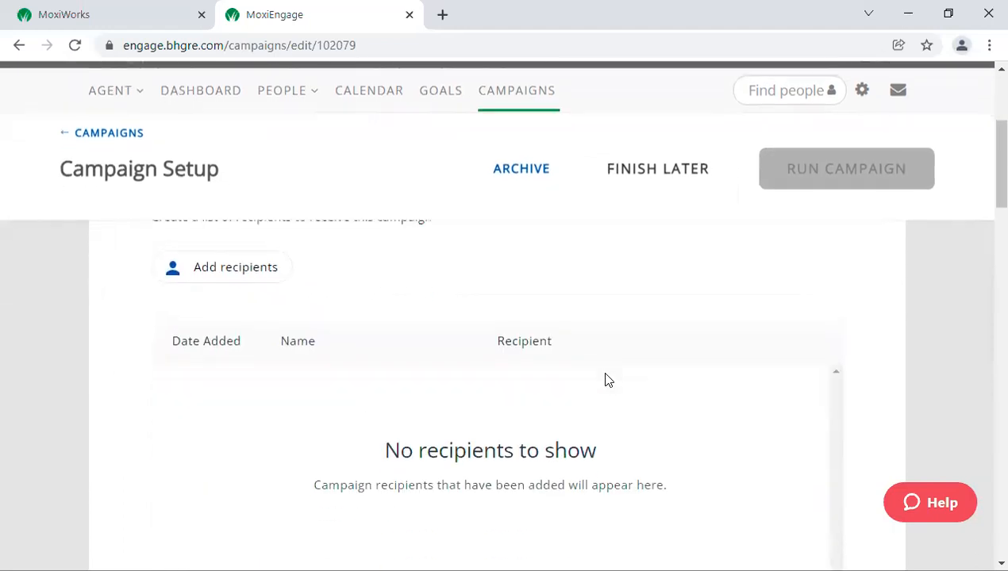
{"action": "scroll", "coordinate": [628, 484], "scroll_direction": "down", "scroll_amount": 2}
{"action": "scroll", "coordinate": [629, 476], "scroll_direction": "down", "scroll_amount": 4}
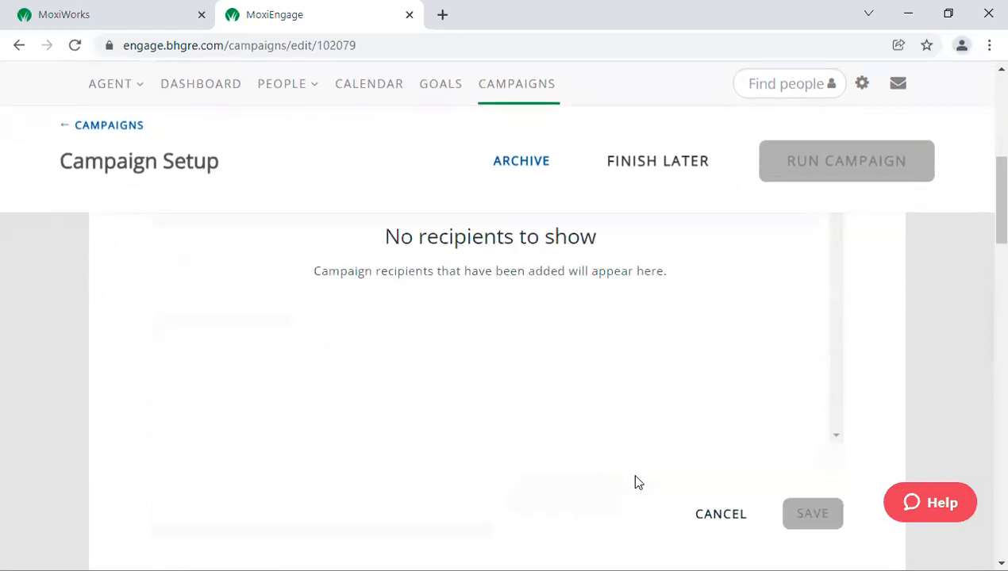
{"action": "scroll", "coordinate": [635, 456], "scroll_direction": "up", "scroll_amount": 2}
{"action": "scroll", "coordinate": [642, 441], "scroll_direction": "up", "scroll_amount": 5}
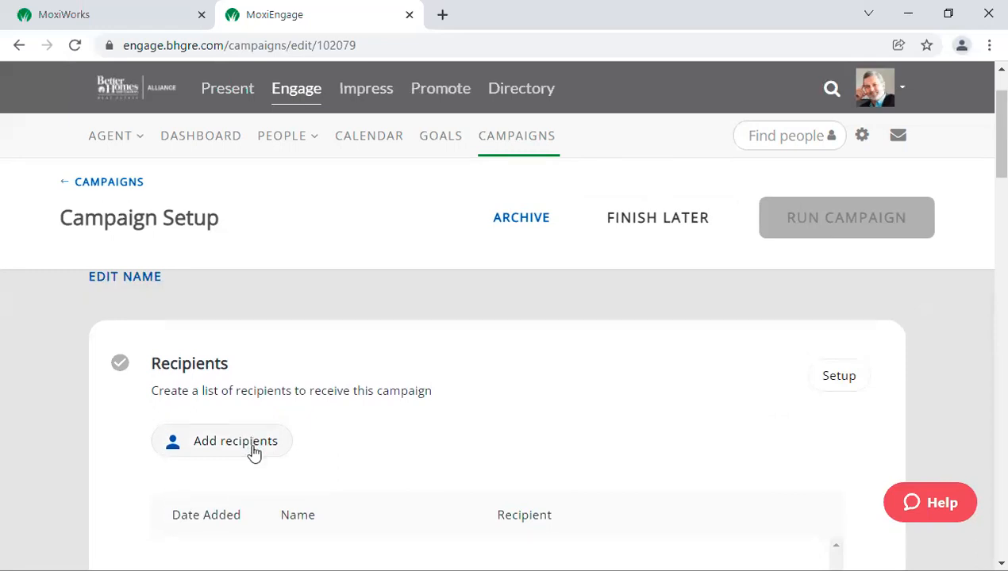
Step: Start adding recipients to the campaign and browse the list of individual people
{"action": "left_click", "coordinate": [253, 452]}
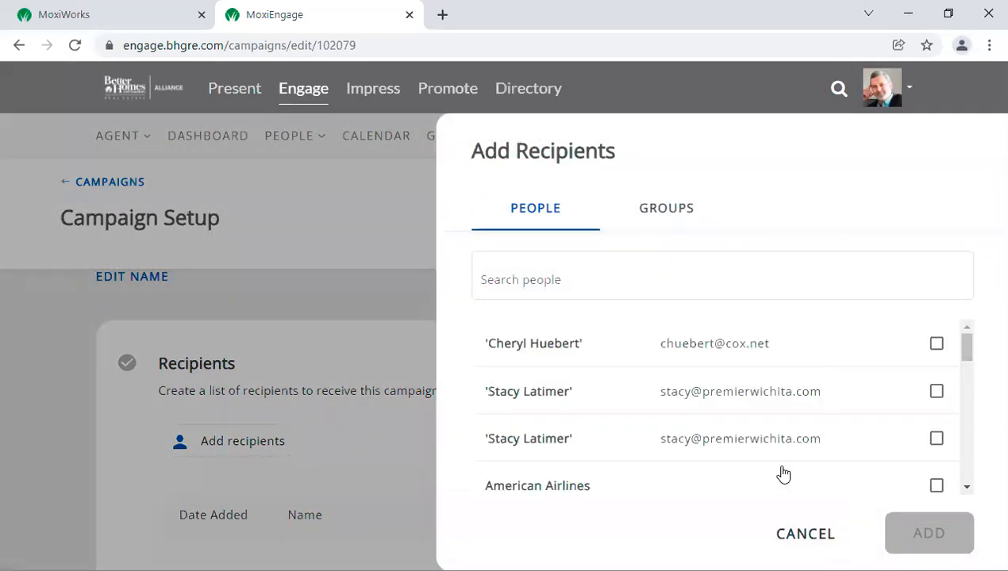
{"action": "scroll", "coordinate": [801, 460], "scroll_direction": "down", "scroll_amount": 1}
{"action": "scroll", "coordinate": [819, 447], "scroll_direction": "down", "scroll_amount": 15}
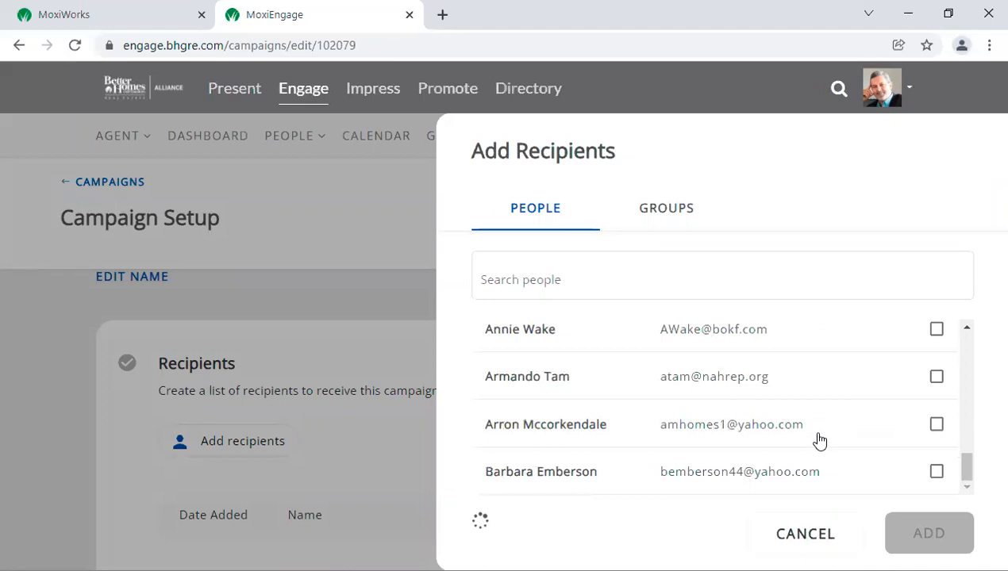
{"action": "scroll", "coordinate": [821, 441], "scroll_direction": "down", "scroll_amount": 5}
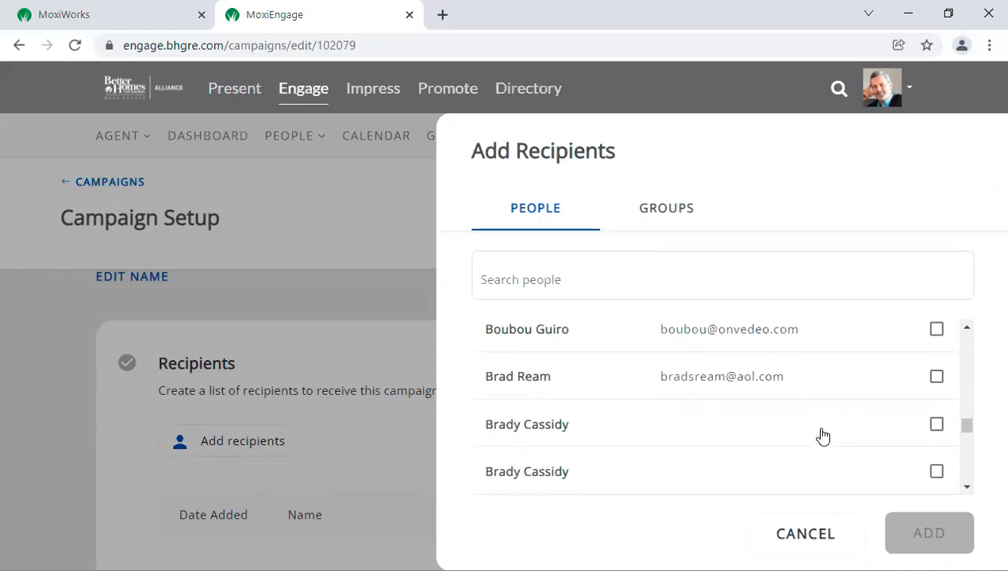
{"action": "scroll", "coordinate": [827, 418], "scroll_direction": "up", "scroll_amount": 20}
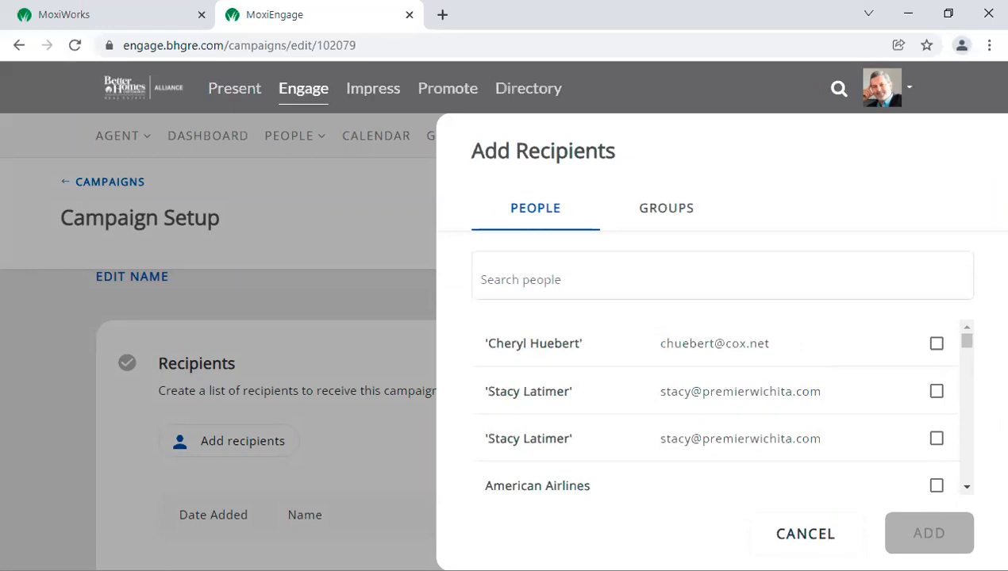
Step: Switch the recipient selection to groups and examine the available contact groups from All Current Contacts to Recruits
{"action": "left_click", "coordinate": [665, 216]}
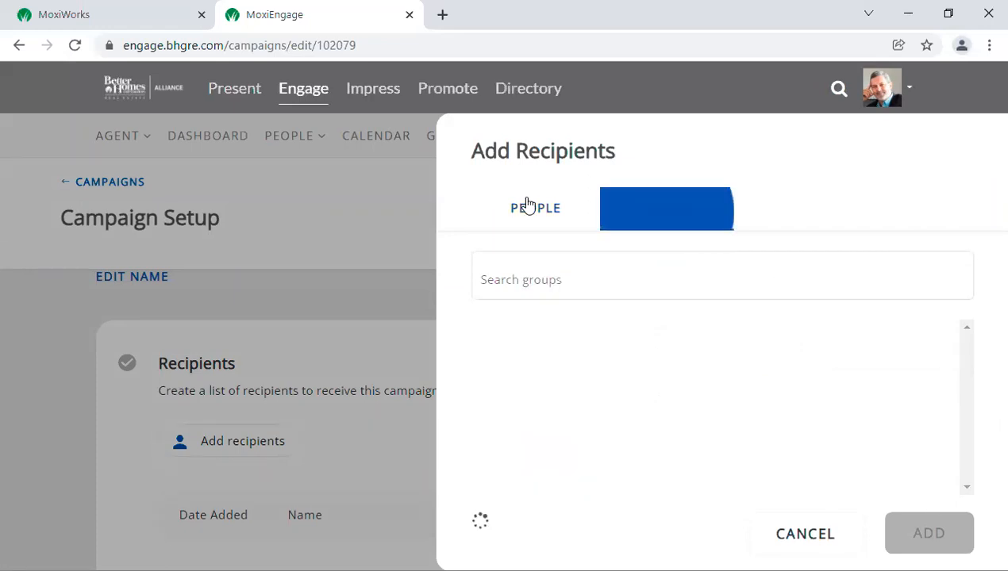
{"action": "scroll", "coordinate": [733, 423], "scroll_direction": "down", "scroll_amount": 1}
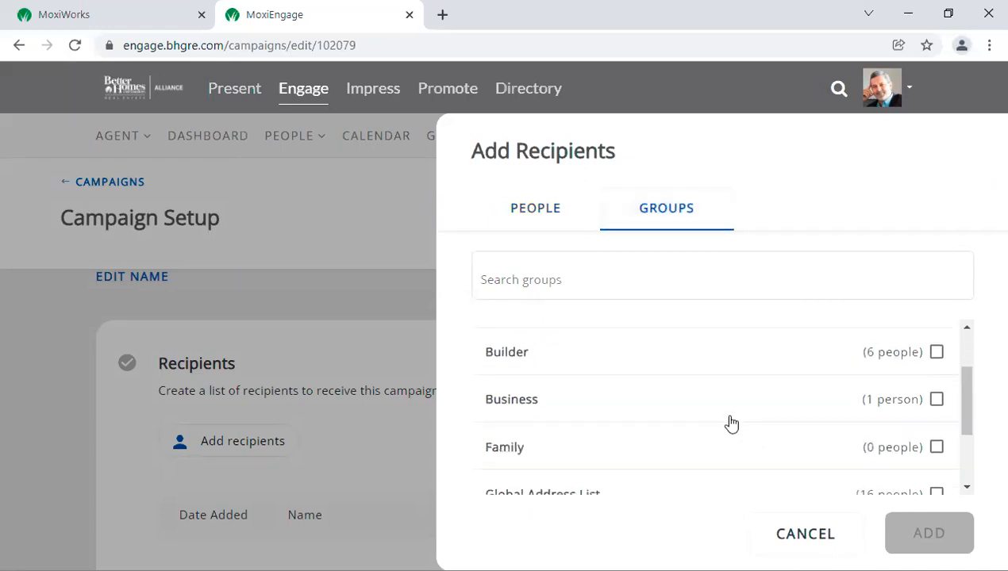
{"action": "scroll", "coordinate": [728, 422], "scroll_direction": "up", "scroll_amount": 1}
{"action": "scroll", "coordinate": [680, 459], "scroll_direction": "down", "scroll_amount": 1}
{"action": "scroll", "coordinate": [681, 460], "scroll_direction": "up", "scroll_amount": 1}
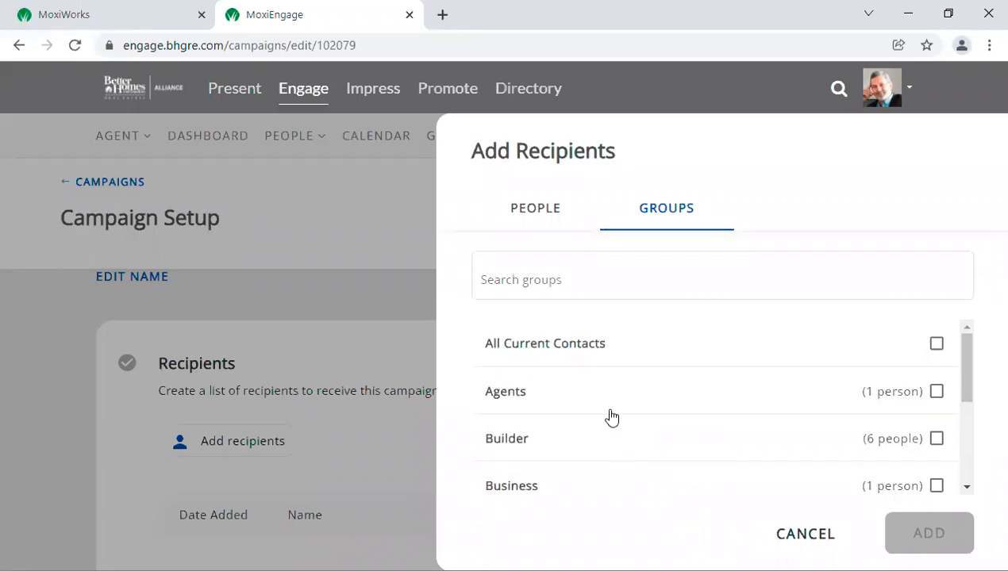
{"action": "scroll", "coordinate": [573, 440], "scroll_direction": "down", "scroll_amount": 1}
{"action": "scroll", "coordinate": [577, 425], "scroll_direction": "down", "scroll_amount": 1}
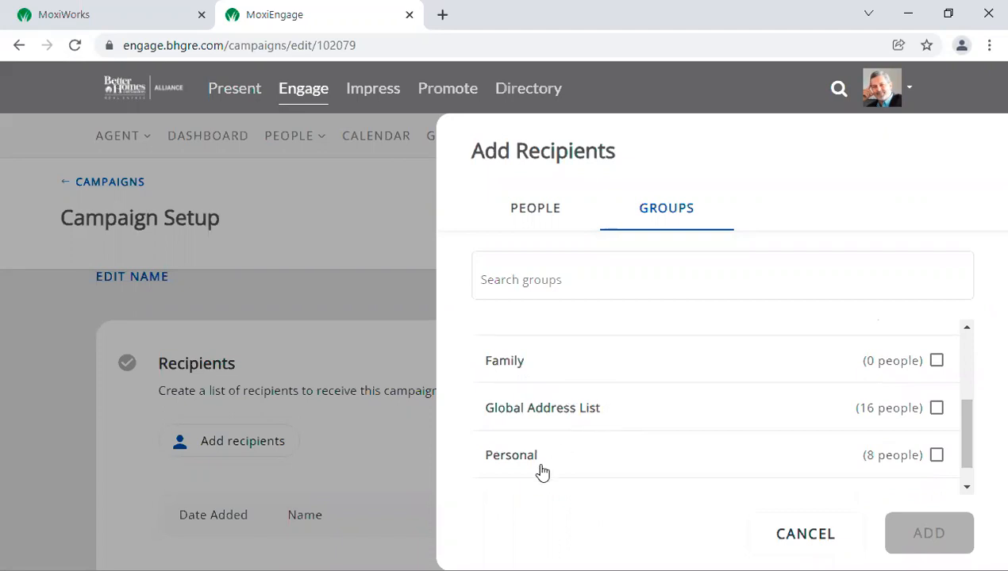
{"action": "scroll", "coordinate": [541, 468], "scroll_direction": "down", "scroll_amount": 1}
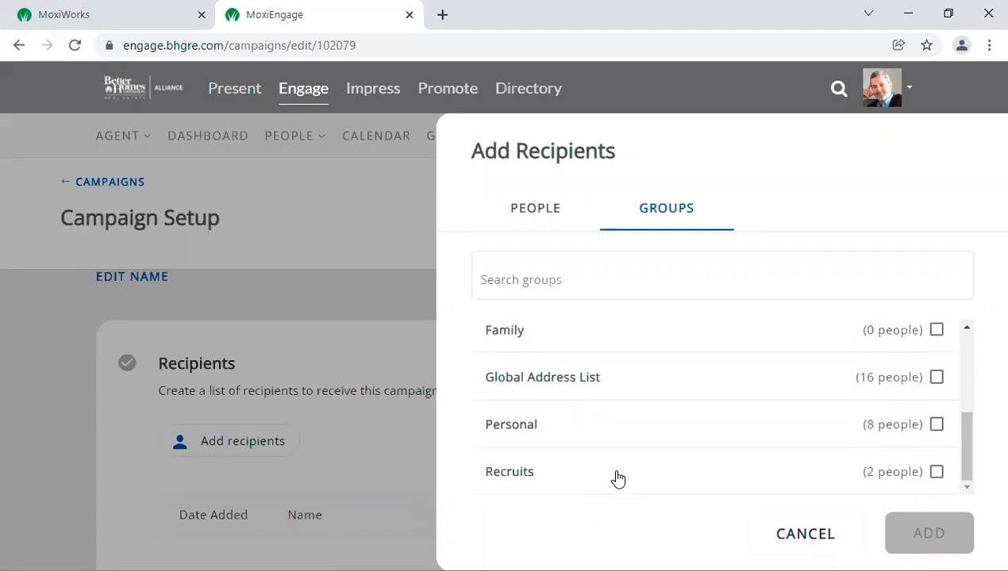
{"action": "scroll", "coordinate": [619, 464], "scroll_direction": "up", "scroll_amount": 4}
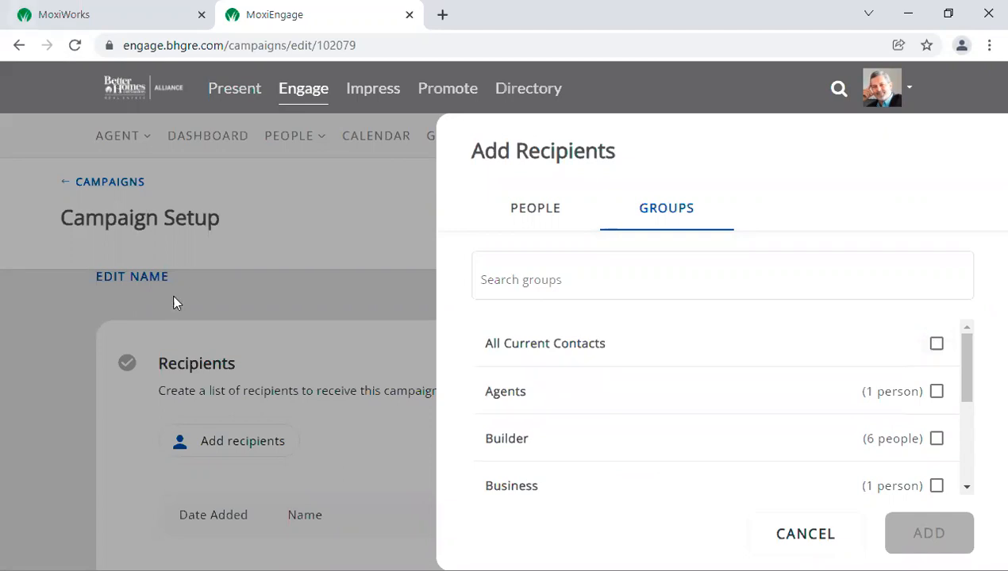
Step: Cancel adding recipients and leave the campaign setup for the overview of campaigns
{"action": "left_click", "coordinate": [800, 536]}
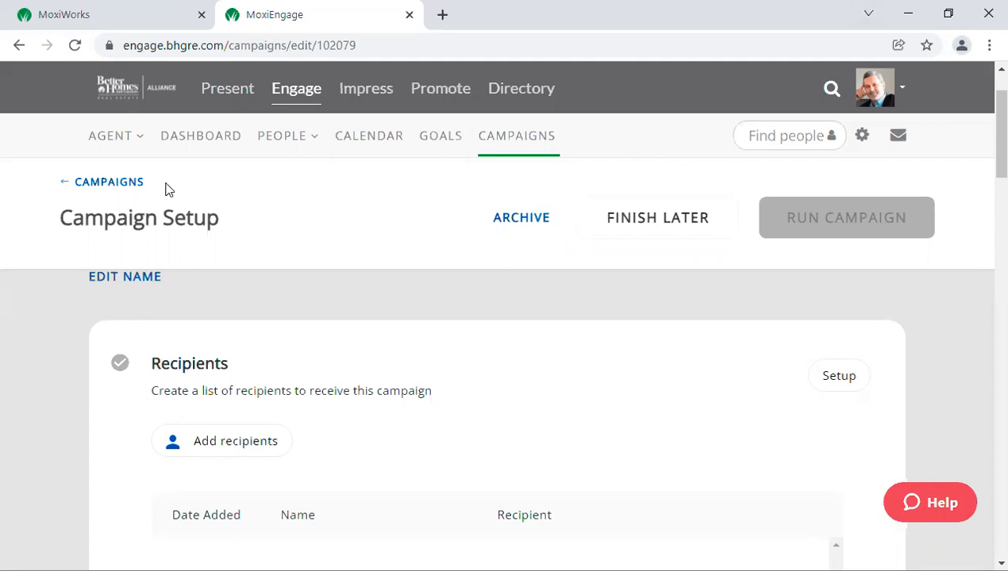
{"action": "left_click", "coordinate": [108, 187]}
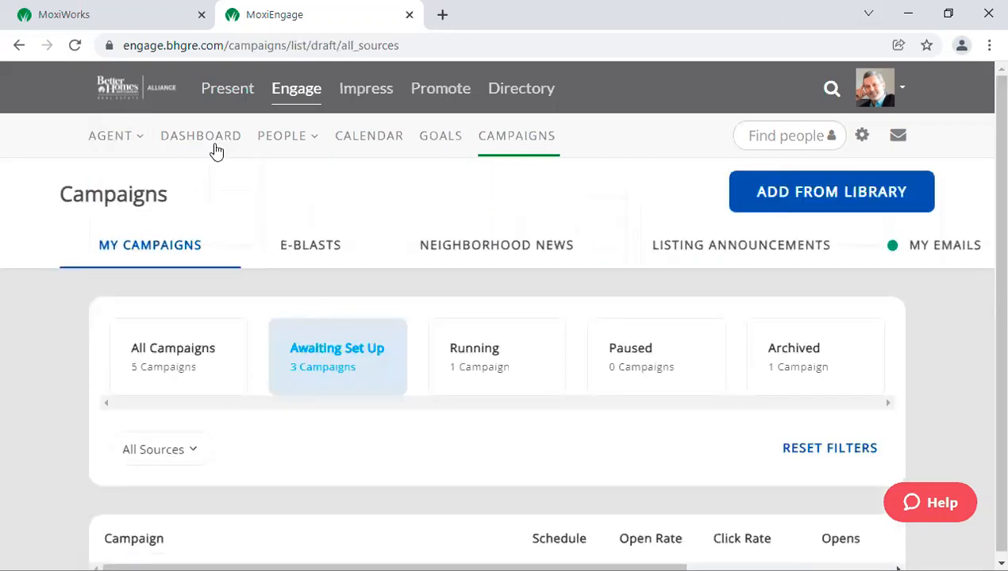
Step: Search the contacts by the collaborator's first name and open that person's profile
{"action": "mouse_move", "coordinate": [328, 136]}
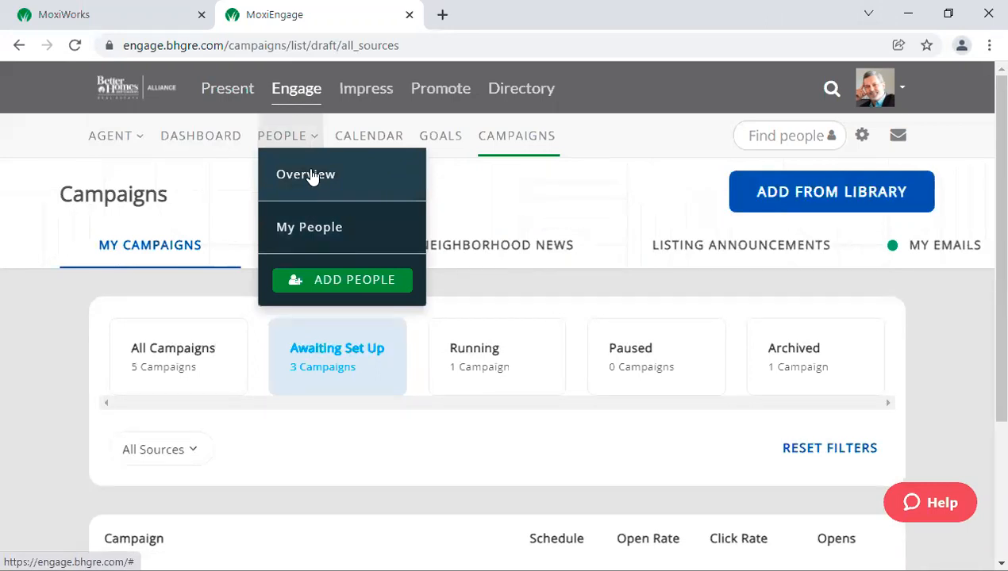
{"action": "left_click", "coordinate": [778, 133]}
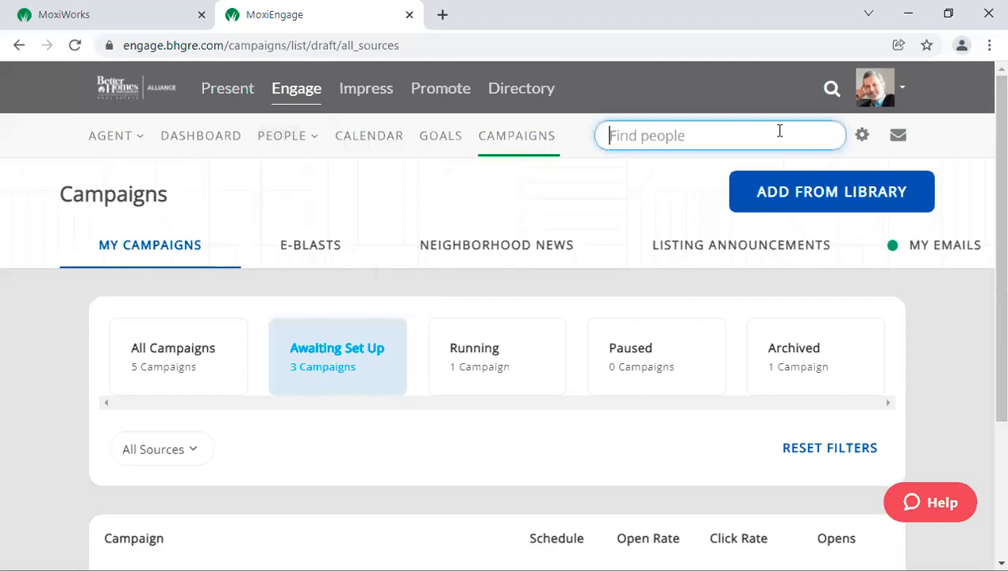
{"action": "type", "text": "k"}
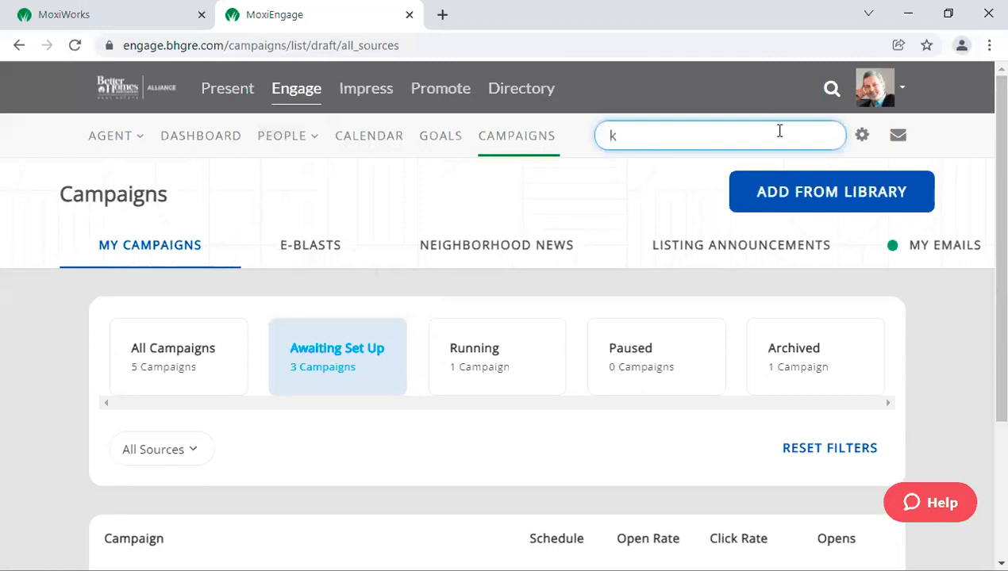
{"action": "key", "text": "BackSpace"}
{"action": "type", "text": "Wes"}
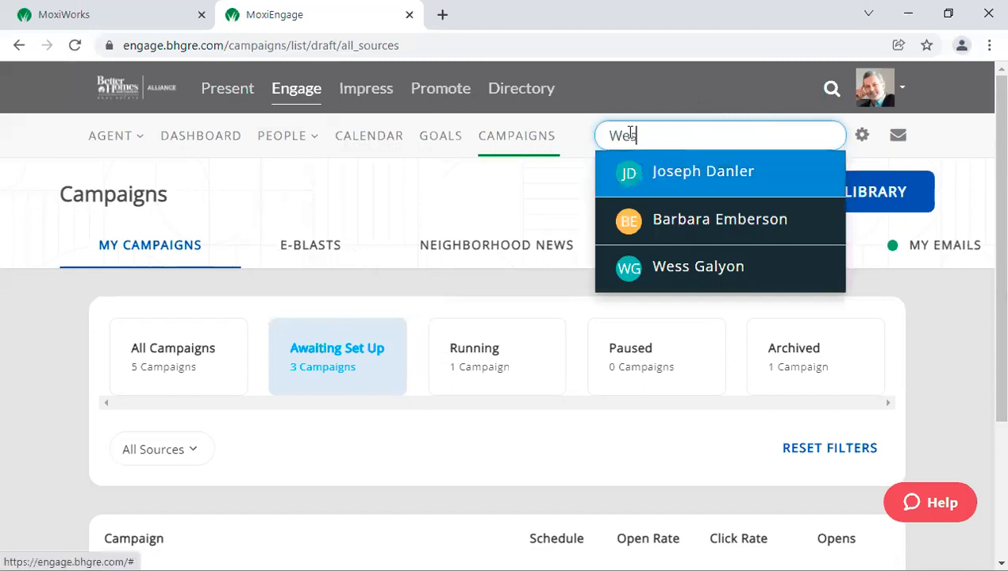
{"action": "left_click", "coordinate": [669, 271]}
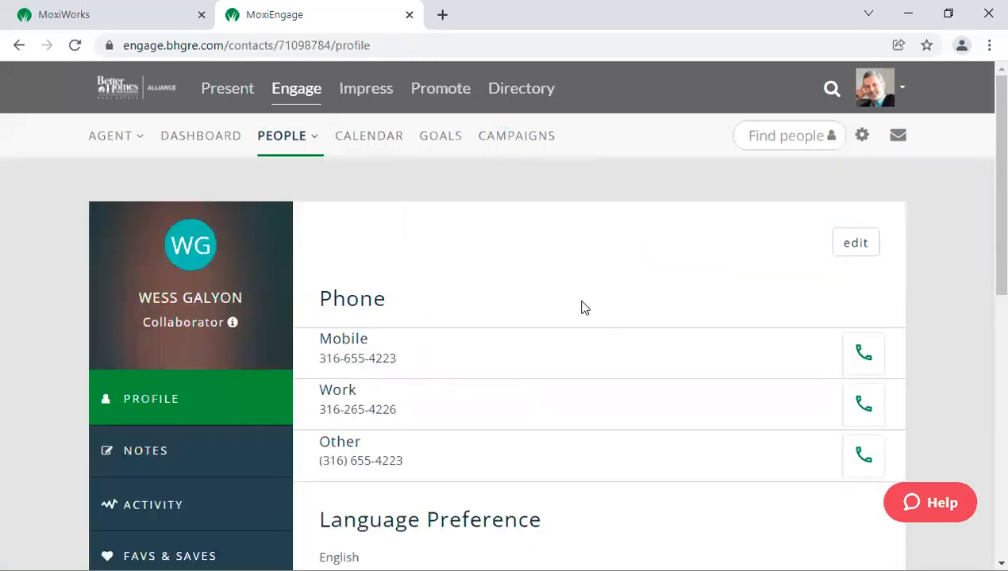
Step: Look over the contact's profile, from phone numbers, language preference and email to the subscriptions and groups areas
{"action": "scroll", "coordinate": [534, 341], "scroll_direction": "down", "scroll_amount": 5}
{"action": "scroll", "coordinate": [534, 347], "scroll_direction": "down", "scroll_amount": 3}
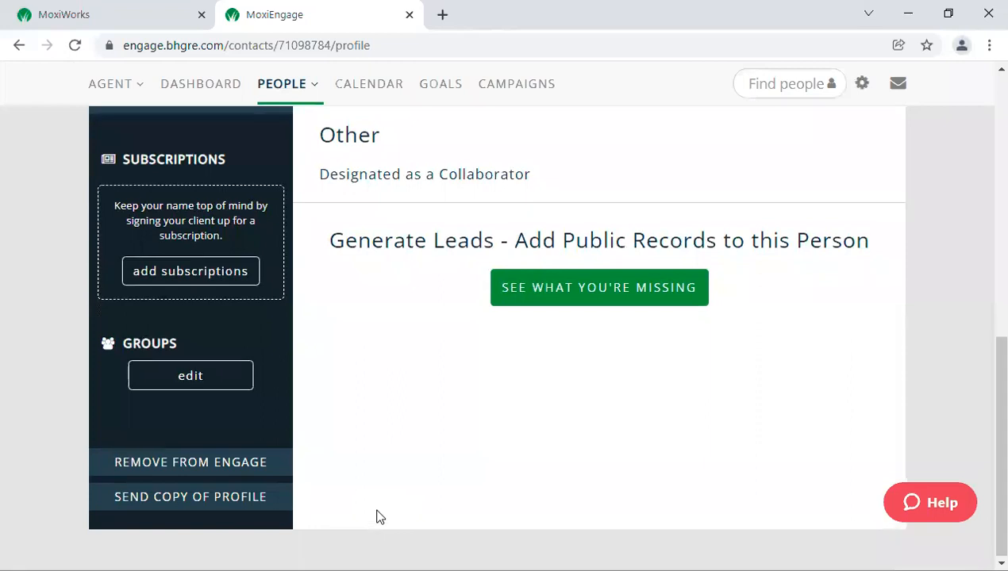
{"action": "scroll", "coordinate": [376, 518], "scroll_direction": "up", "scroll_amount": 6}
{"action": "scroll", "coordinate": [376, 487], "scroll_direction": "up", "scroll_amount": 2}
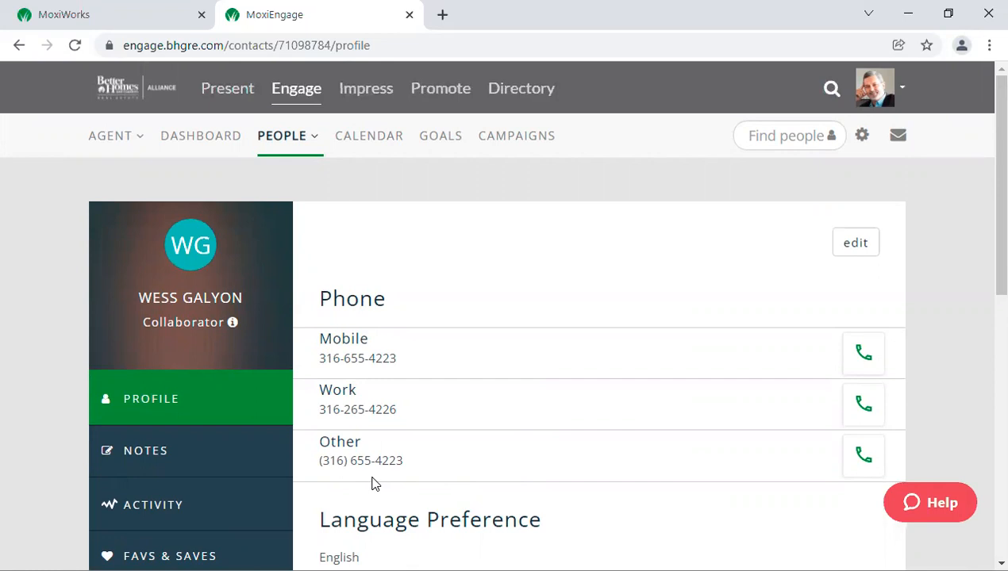
{"action": "scroll", "coordinate": [520, 265], "scroll_direction": "down", "scroll_amount": 1}
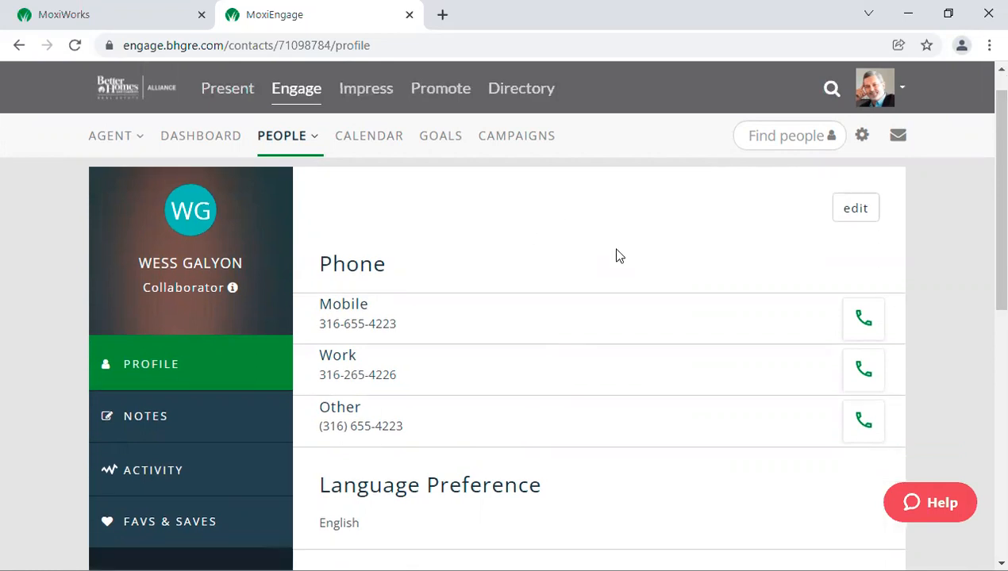
{"action": "scroll", "coordinate": [484, 287], "scroll_direction": "down", "scroll_amount": 1}
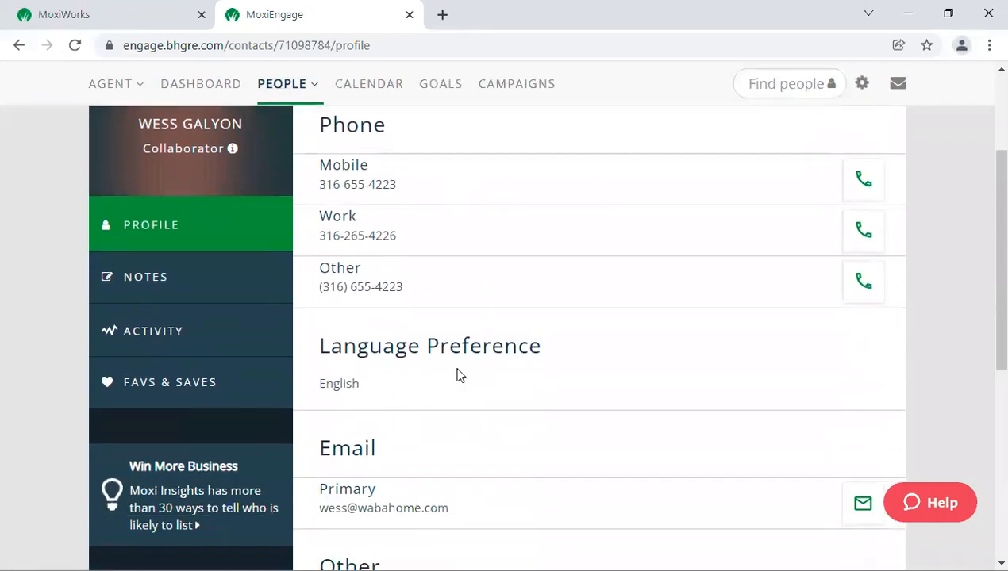
{"action": "scroll", "coordinate": [459, 373], "scroll_direction": "down", "scroll_amount": 3}
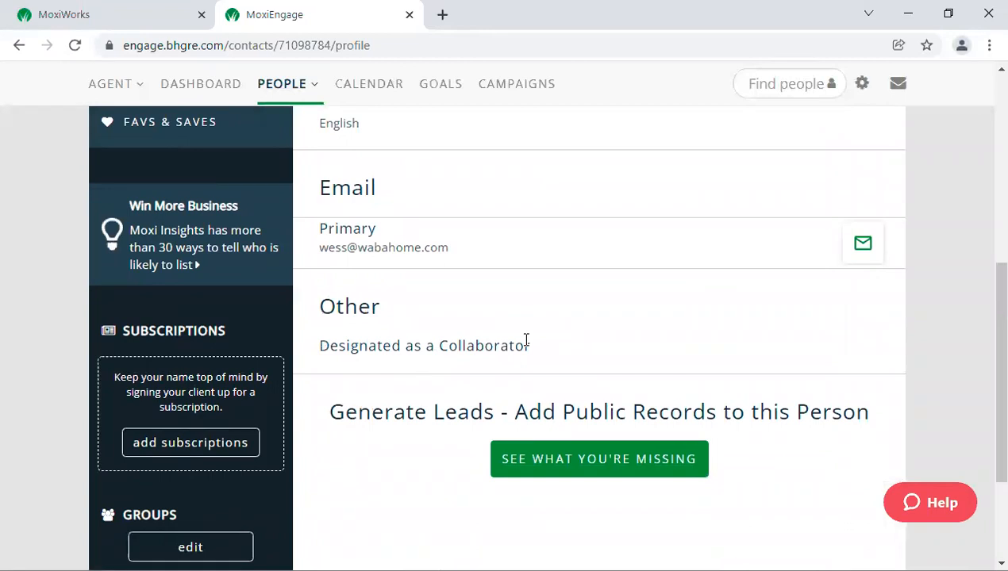
{"action": "scroll", "coordinate": [505, 345], "scroll_direction": "down", "scroll_amount": 1}
{"action": "scroll", "coordinate": [427, 355], "scroll_direction": "up", "scroll_amount": 2}
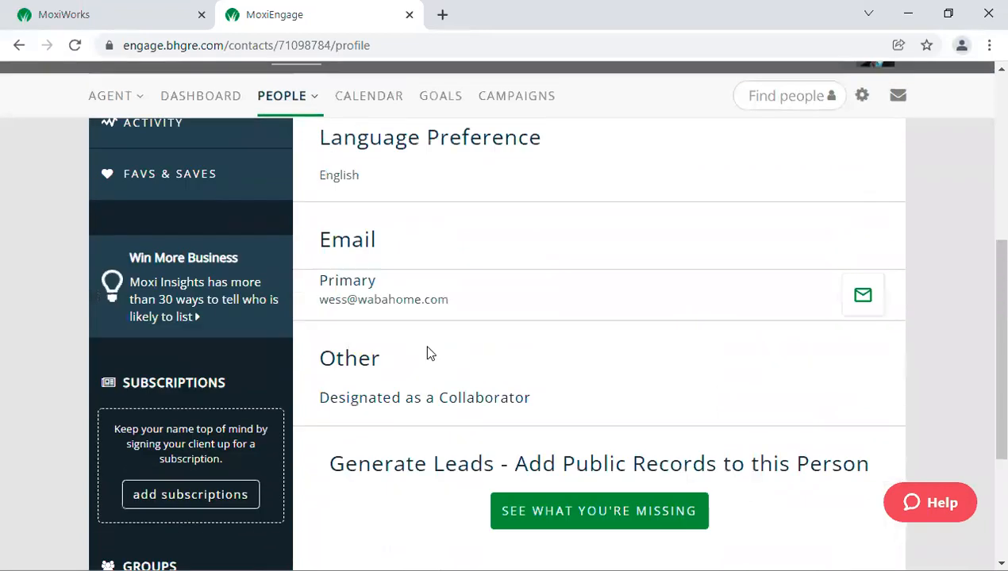
{"action": "scroll", "coordinate": [427, 349], "scroll_direction": "up", "scroll_amount": 4}
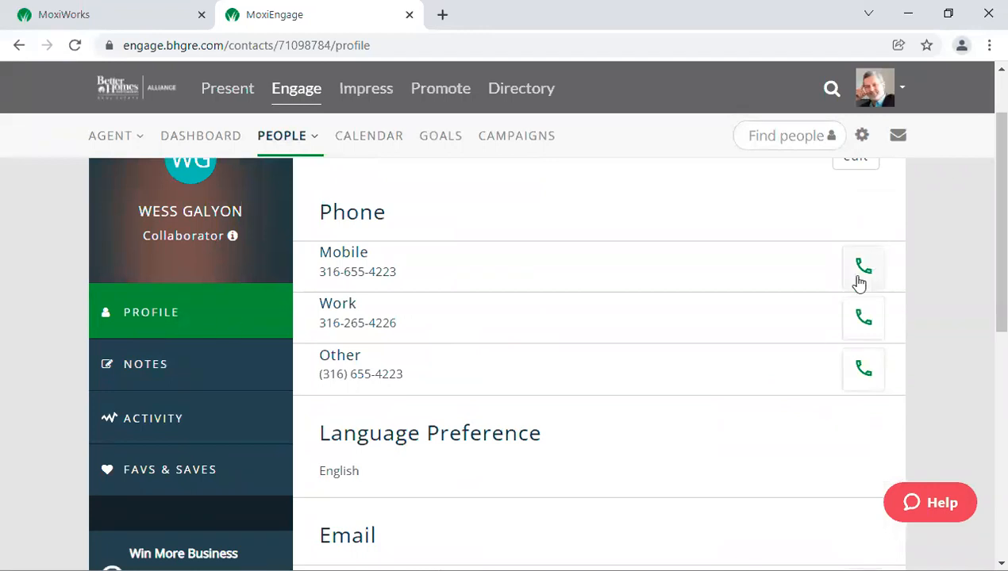
{"action": "scroll", "coordinate": [849, 269], "scroll_direction": "up", "scroll_amount": 1}
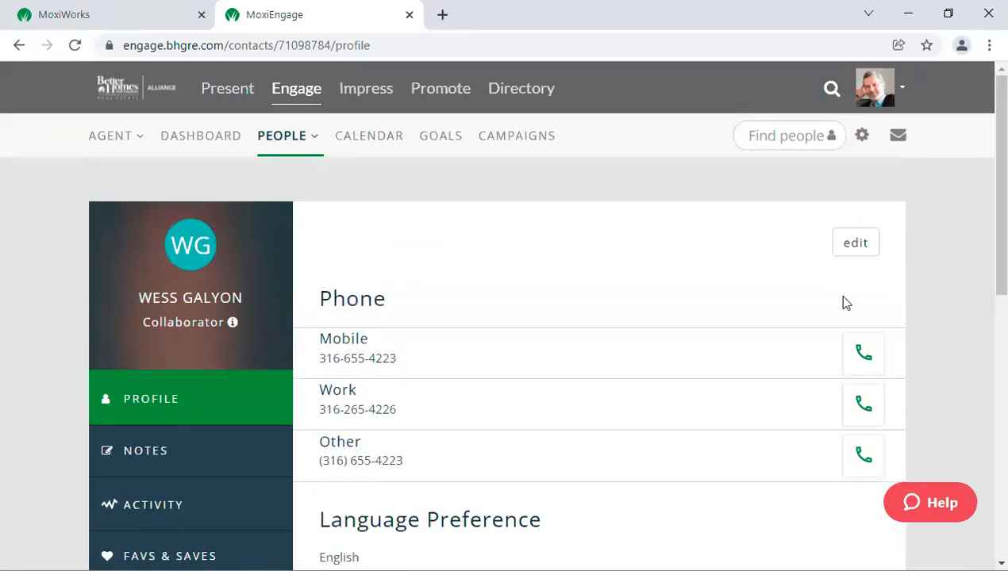
Step: Open the contact's details for editing and examine the fields from name and phone to social media and the collaborator designation
{"action": "left_click", "coordinate": [855, 243]}
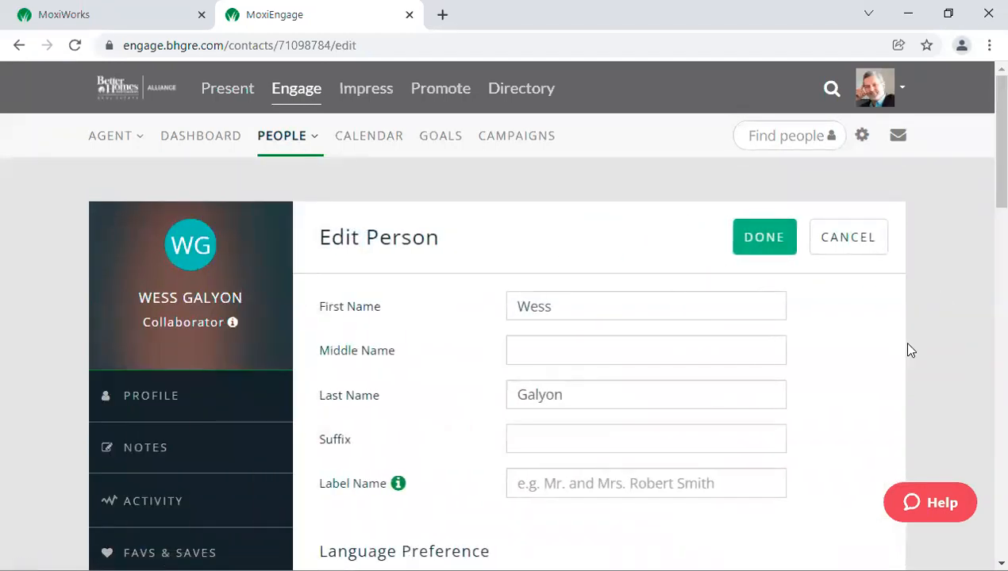
{"action": "scroll", "coordinate": [822, 389], "scroll_direction": "down", "scroll_amount": 1}
{"action": "scroll", "coordinate": [833, 385], "scroll_direction": "down", "scroll_amount": 5}
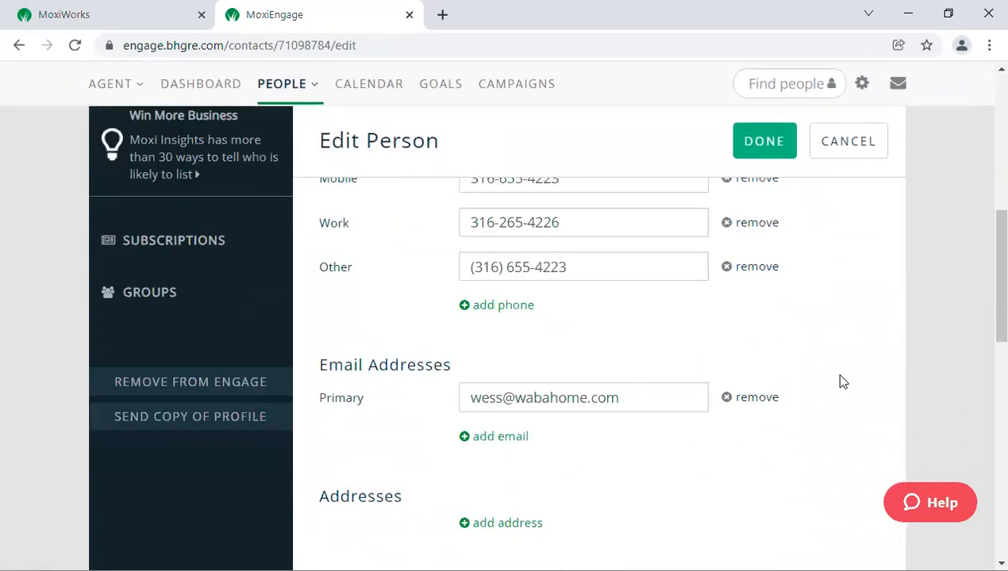
{"action": "scroll", "coordinate": [841, 383], "scroll_direction": "down", "scroll_amount": 4}
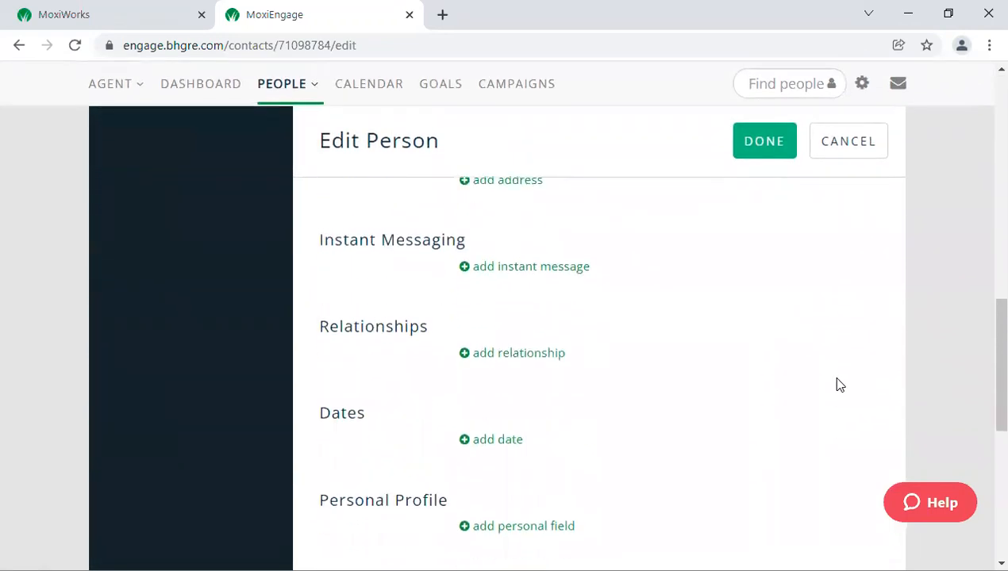
{"action": "scroll", "coordinate": [837, 385], "scroll_direction": "down", "scroll_amount": 1}
{"action": "scroll", "coordinate": [838, 385], "scroll_direction": "down", "scroll_amount": 2}
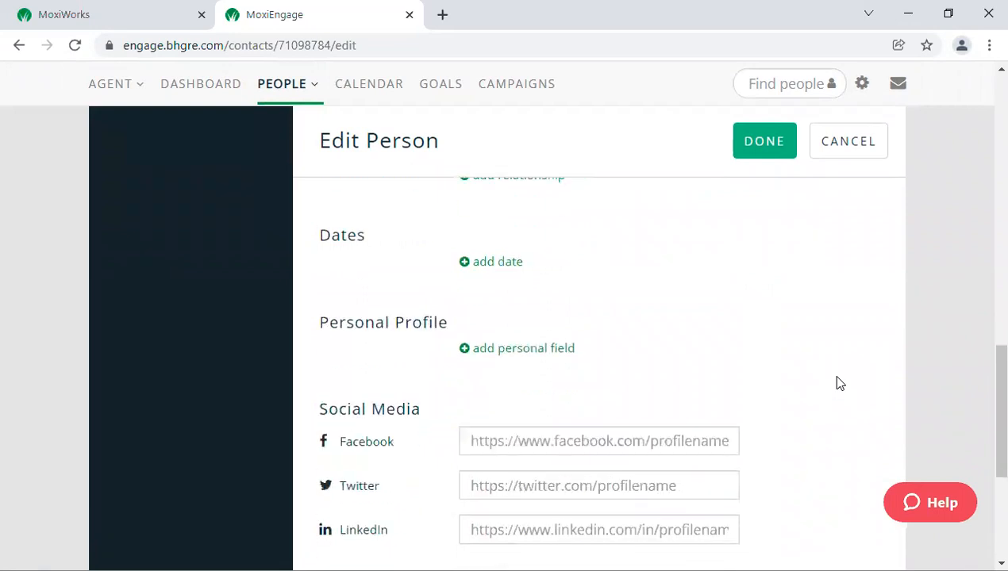
{"action": "scroll", "coordinate": [833, 396], "scroll_direction": "down", "scroll_amount": 2}
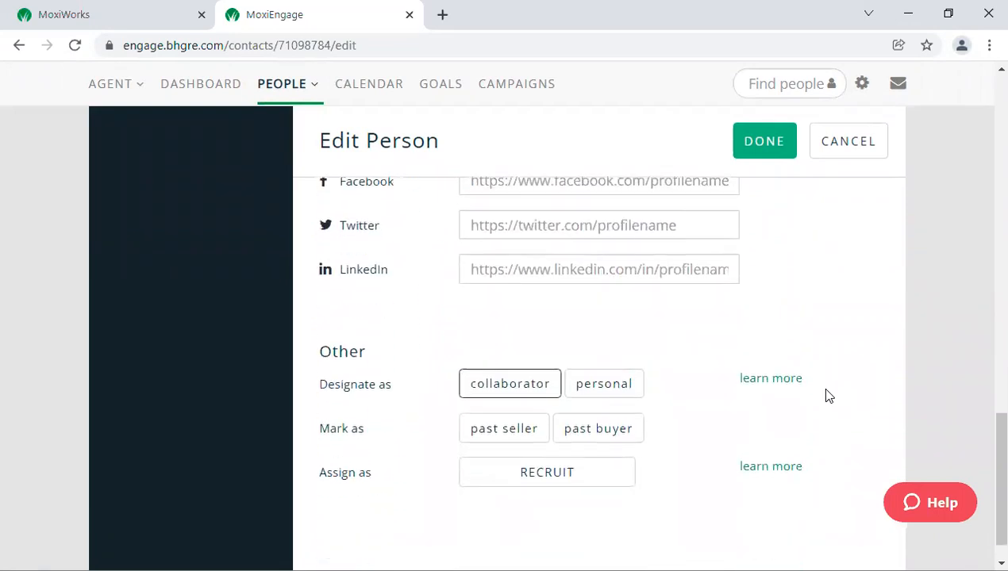
{"action": "scroll", "coordinate": [828, 396], "scroll_direction": "down", "scroll_amount": 1}
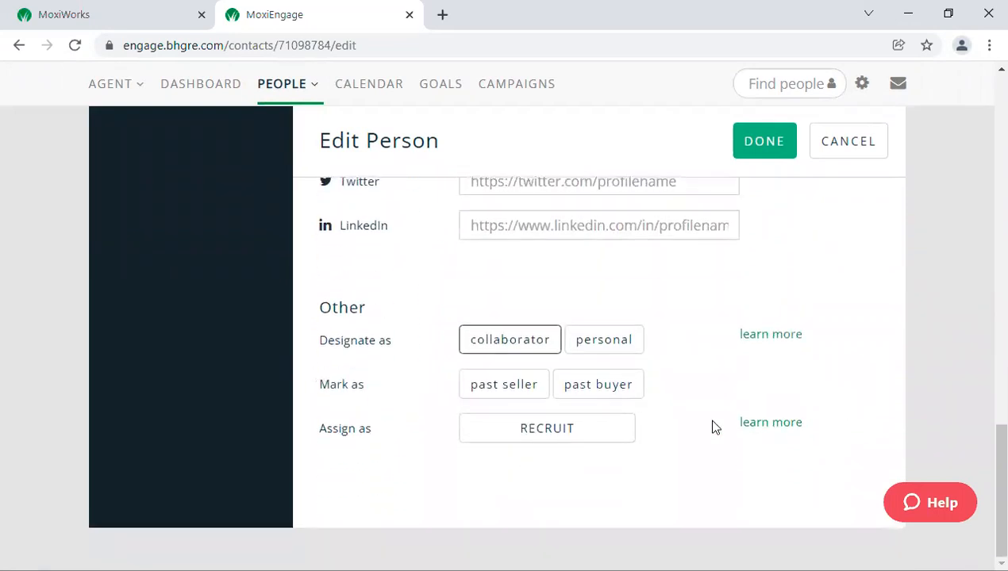
{"action": "scroll", "coordinate": [720, 421], "scroll_direction": "up", "scroll_amount": 3}
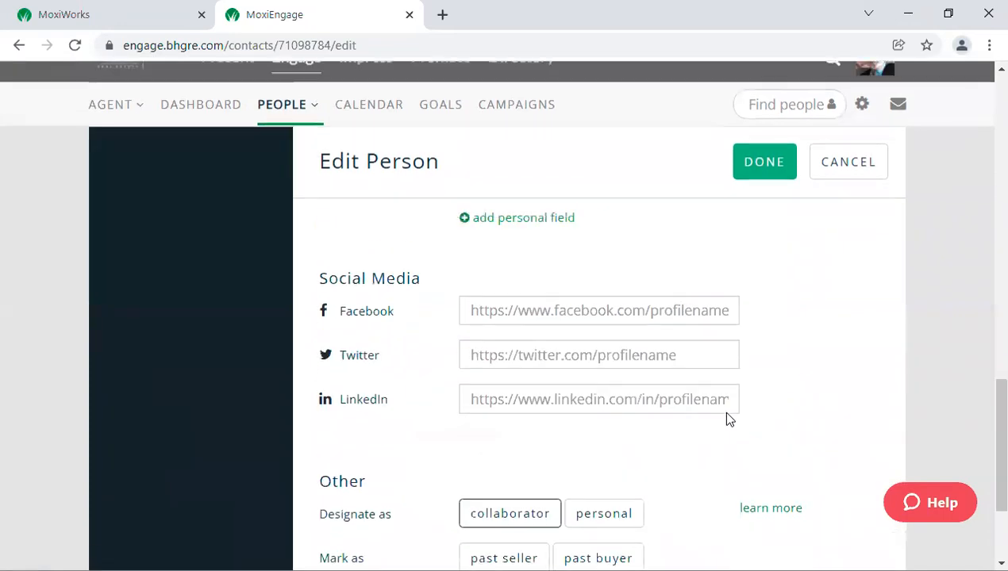
{"action": "scroll", "coordinate": [732, 442], "scroll_direction": "down", "scroll_amount": 2}
{"action": "scroll", "coordinate": [732, 441], "scroll_direction": "up", "scroll_amount": 4}
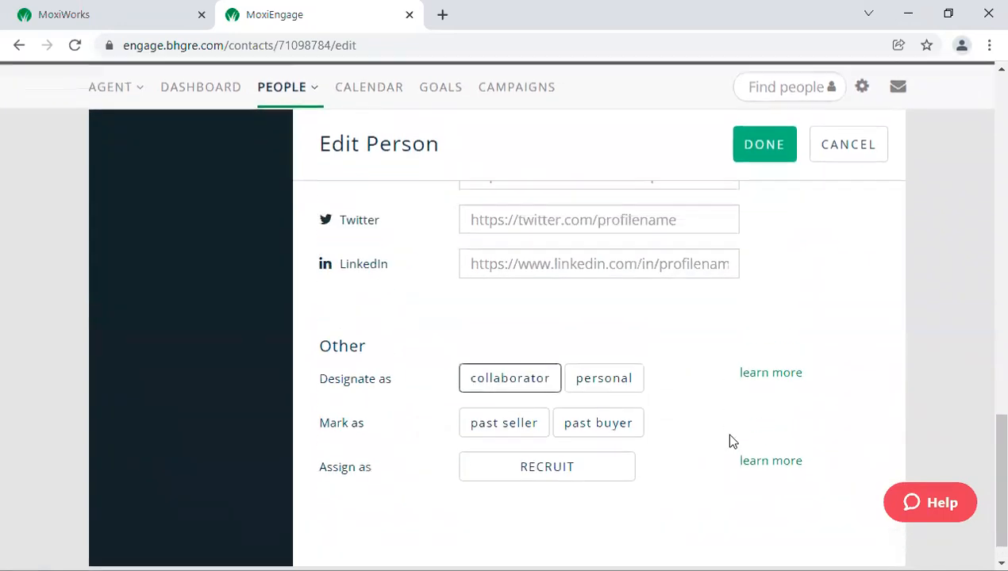
{"action": "scroll", "coordinate": [731, 441], "scroll_direction": "up", "scroll_amount": 2}
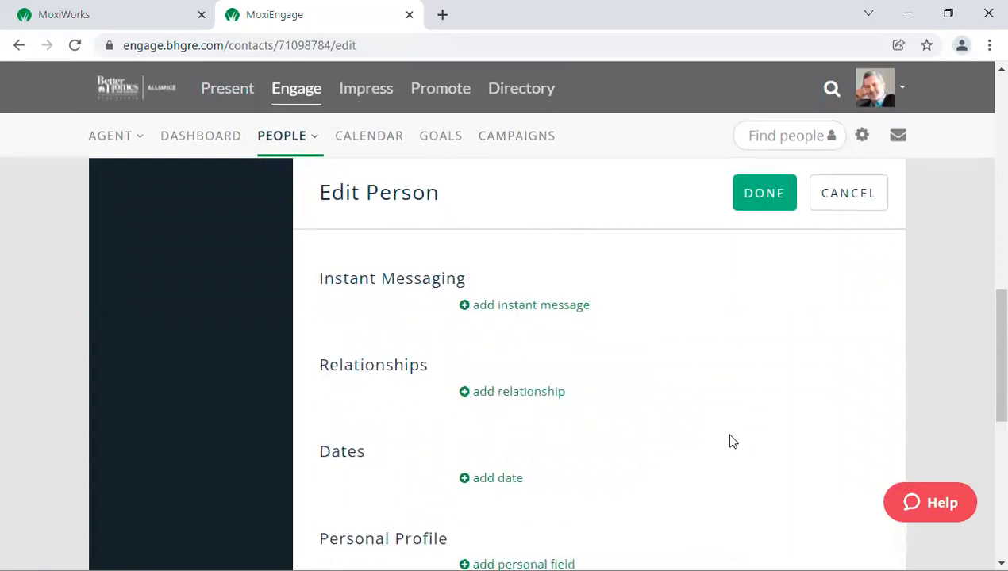
{"action": "scroll", "coordinate": [563, 387], "scroll_direction": "up", "scroll_amount": 3}
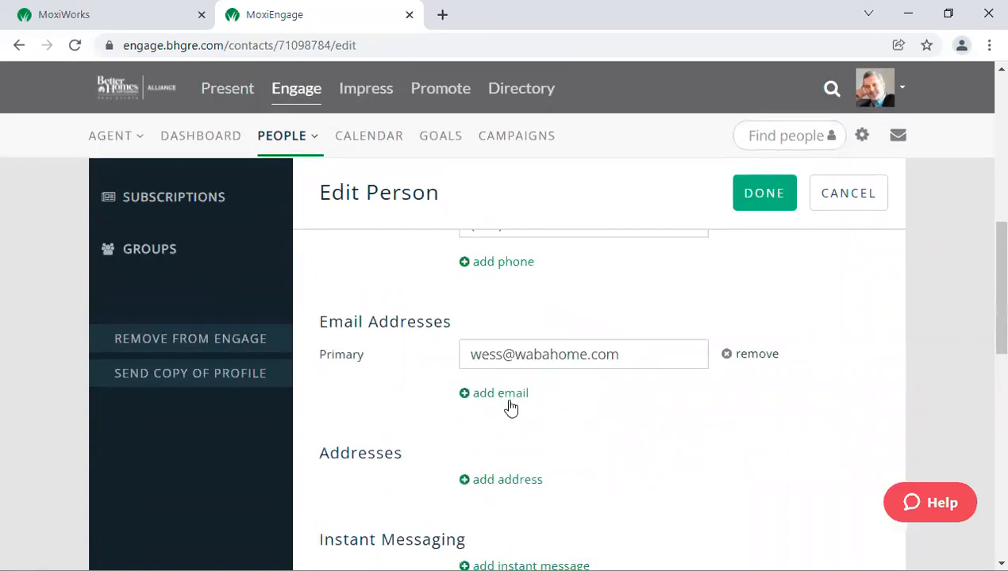
Step: Show the types of personal profile field that can be added to the contact, and cancel the editing
{"action": "scroll", "coordinate": [511, 411], "scroll_direction": "down", "scroll_amount": 3}
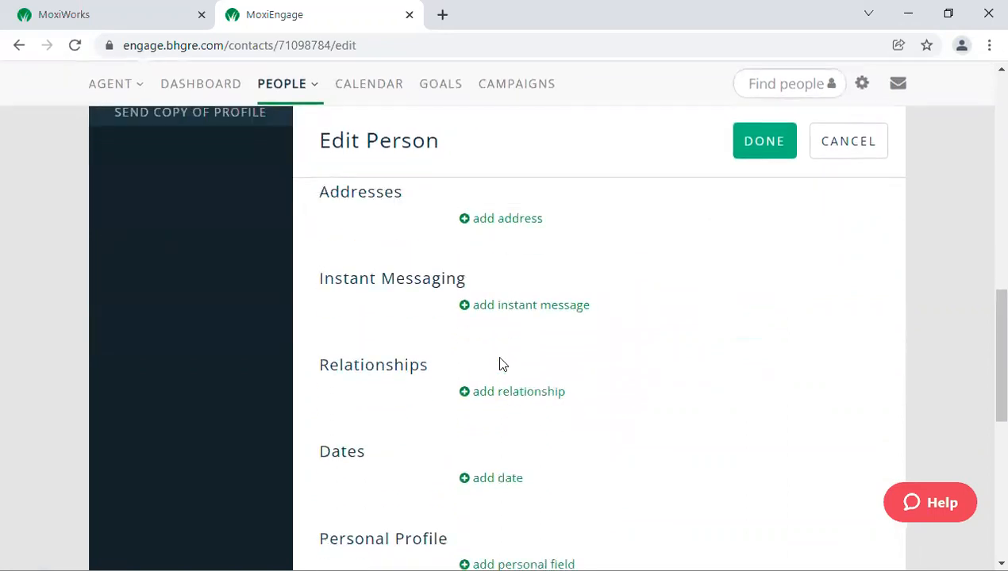
{"action": "scroll", "coordinate": [504, 401], "scroll_direction": "down", "scroll_amount": 2}
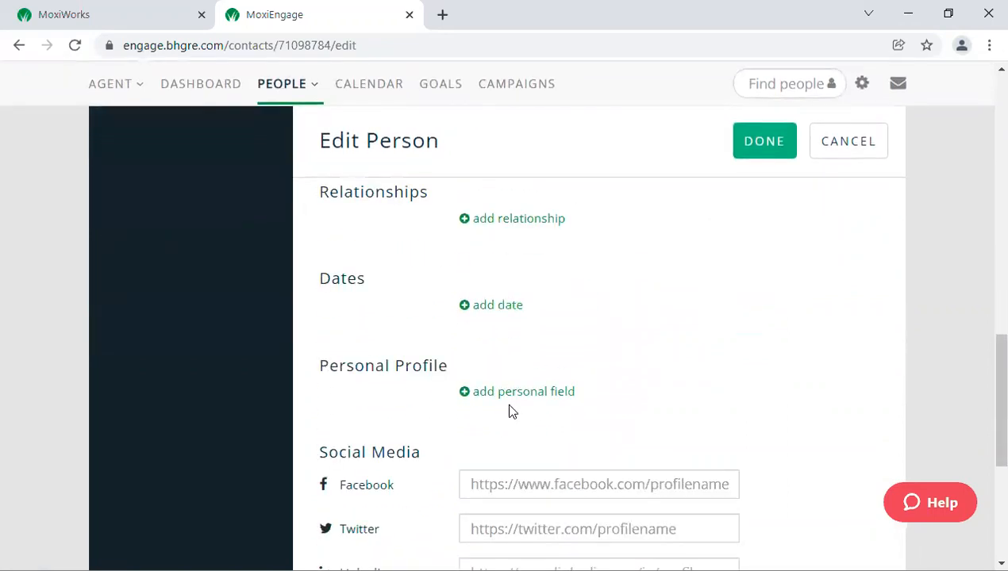
{"action": "left_click", "coordinate": [504, 399]}
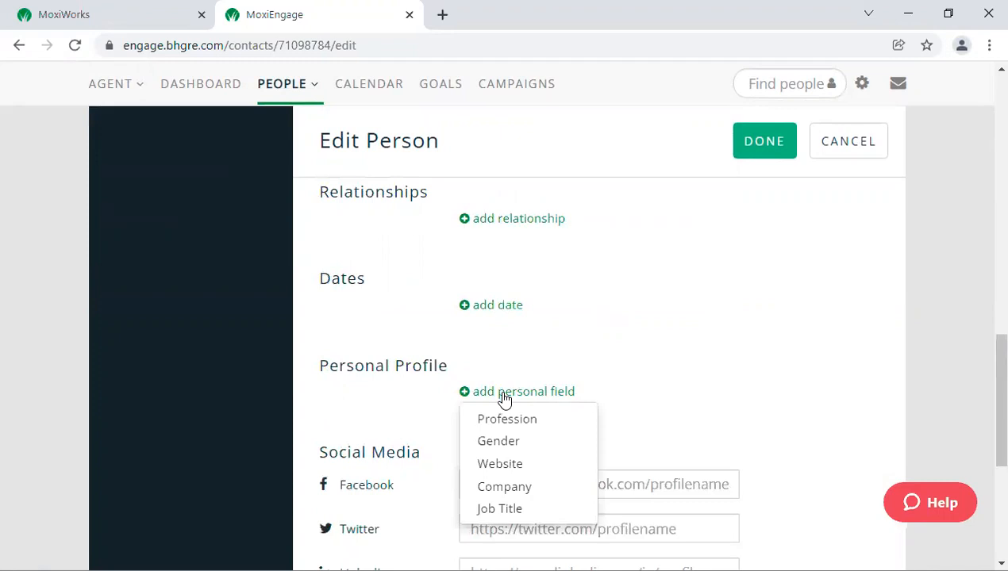
{"action": "left_click", "coordinate": [750, 389]}
{"action": "scroll", "coordinate": [708, 370], "scroll_direction": "up", "scroll_amount": 3}
{"action": "scroll", "coordinate": [708, 370], "scroll_direction": "up", "scroll_amount": 5}
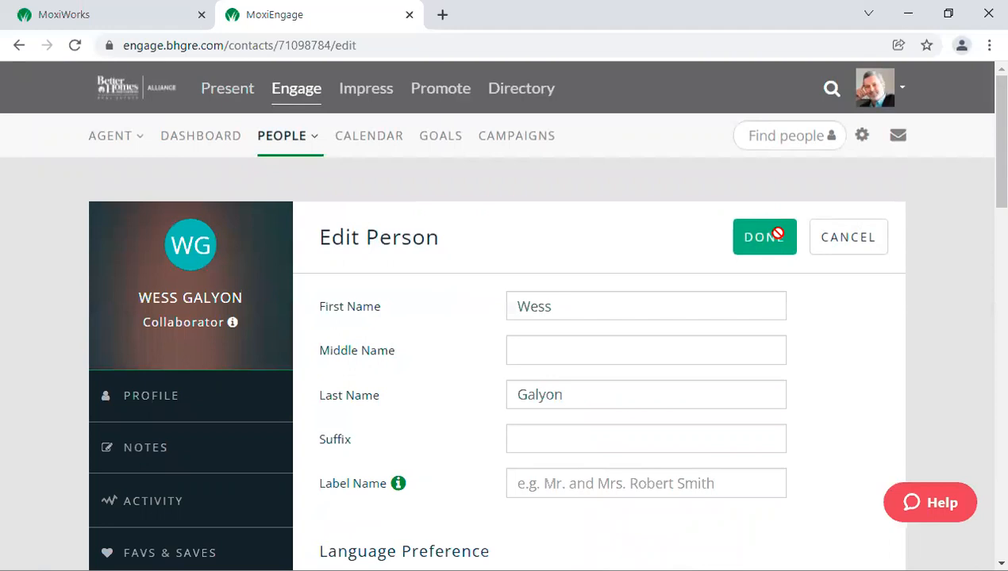
{"action": "left_click", "coordinate": [855, 238]}
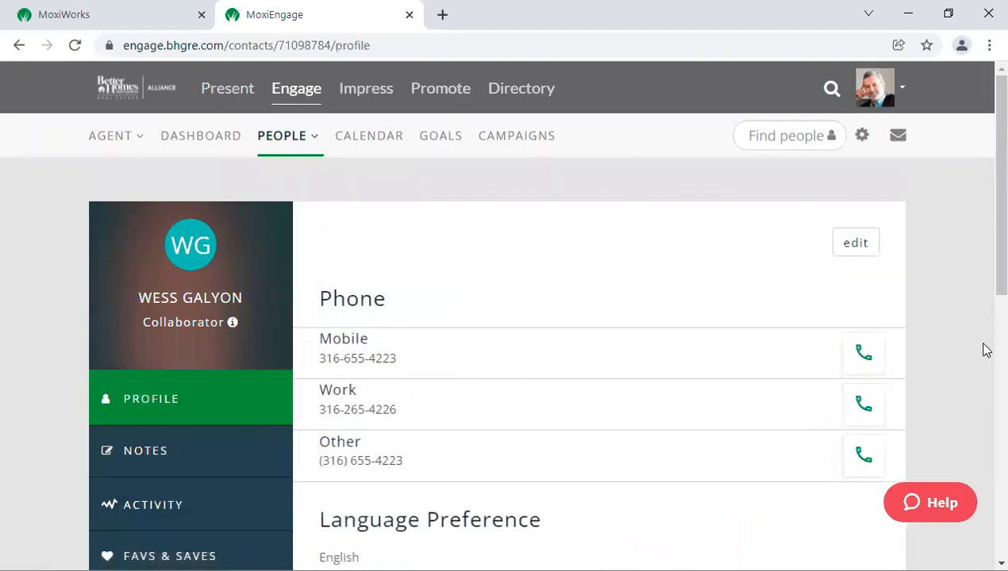
Step: Open the contact's group assignments for editing and look over the available groups from Agents to Recruits
{"action": "scroll", "coordinate": [675, 313], "scroll_direction": "down", "scroll_amount": 2}
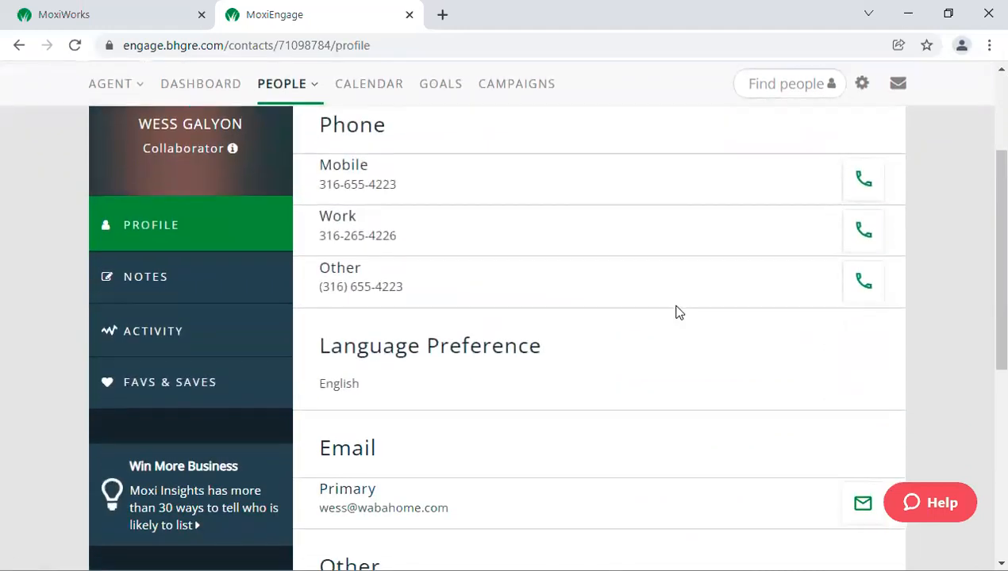
{"action": "scroll", "coordinate": [704, 353], "scroll_direction": "down", "scroll_amount": 5}
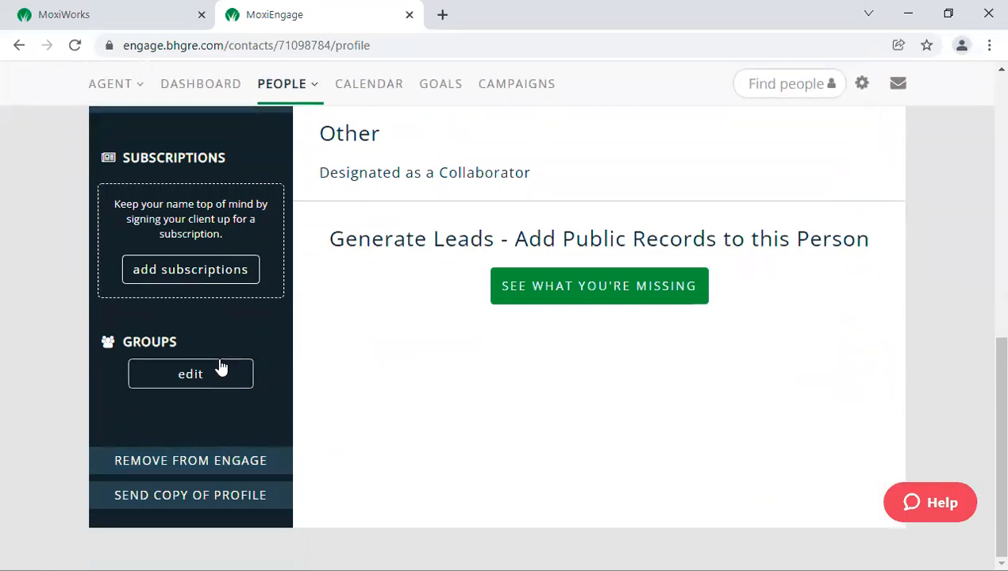
{"action": "left_click", "coordinate": [177, 376]}
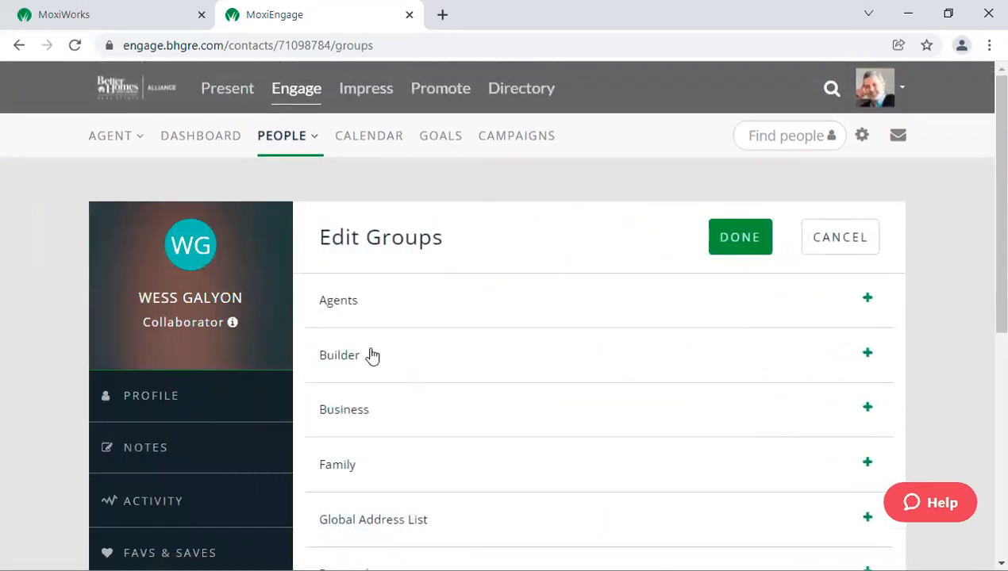
{"action": "scroll", "coordinate": [557, 409], "scroll_direction": "down", "scroll_amount": 5}
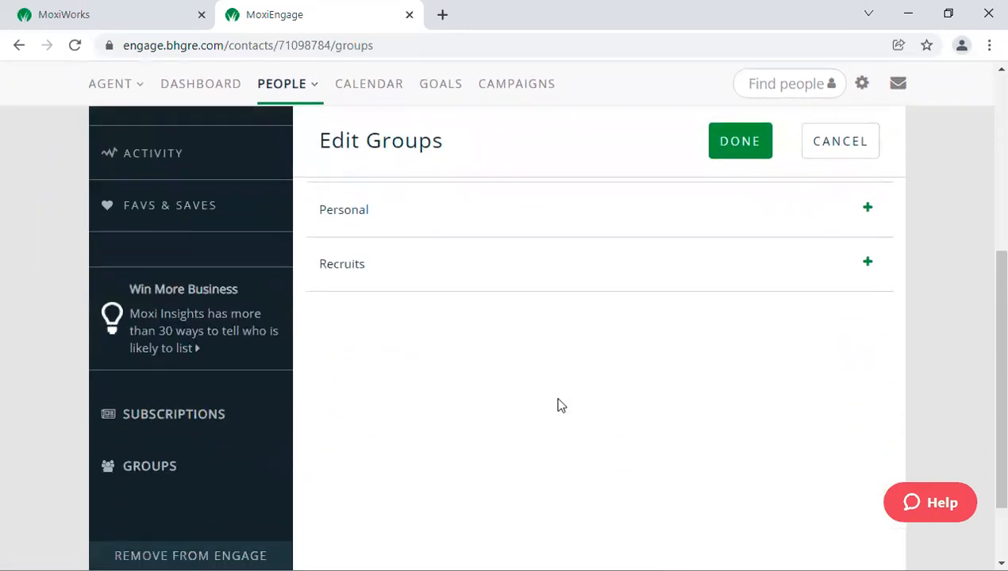
{"action": "scroll", "coordinate": [560, 405], "scroll_direction": "up", "scroll_amount": 3}
{"action": "scroll", "coordinate": [559, 405], "scroll_direction": "down", "scroll_amount": 2}
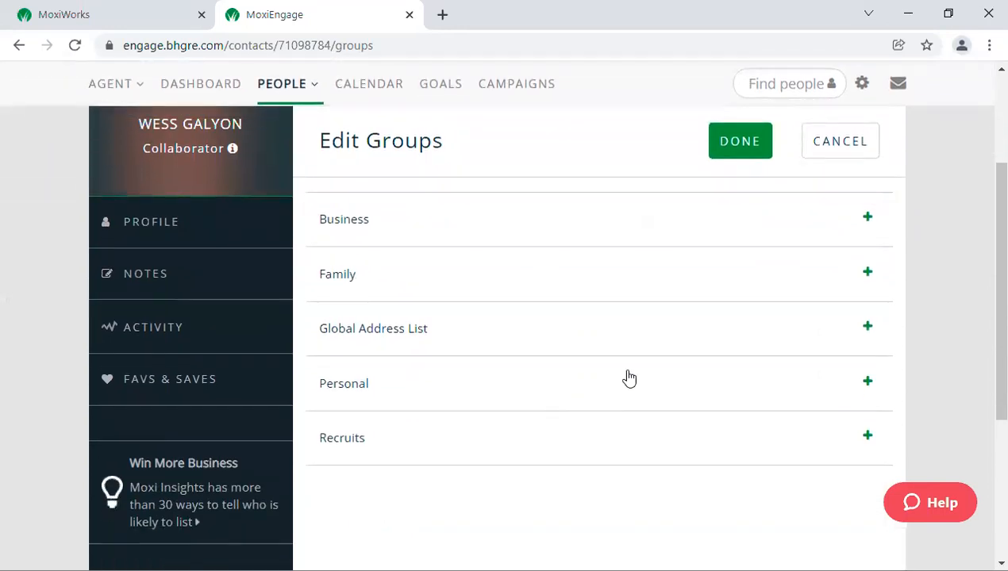
Step: Review the list of groups that the contact can be added to
{"action": "scroll", "coordinate": [595, 353], "scroll_direction": "up", "scroll_amount": 3}
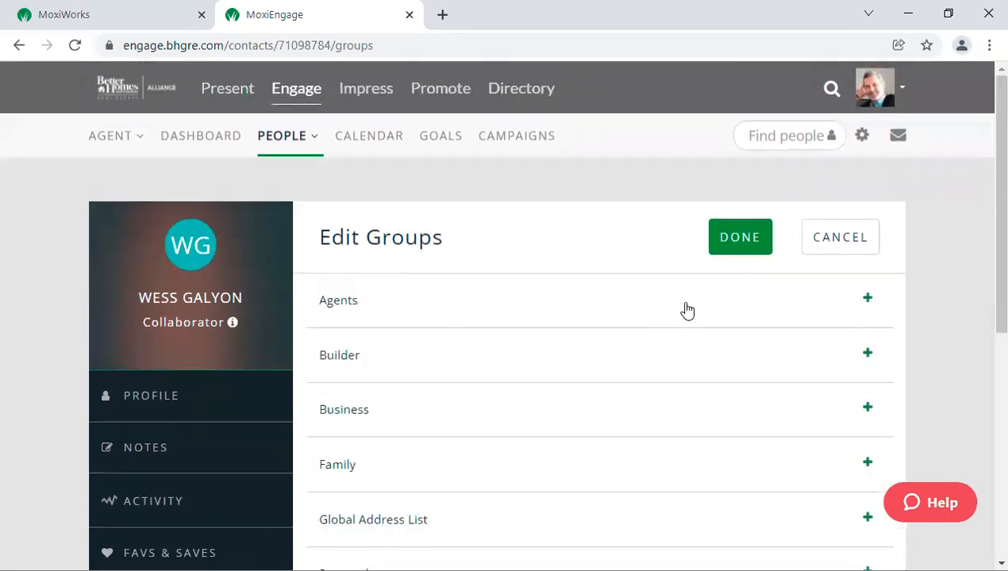
{"action": "scroll", "coordinate": [690, 313], "scroll_direction": "down", "scroll_amount": 3}
{"action": "scroll", "coordinate": [706, 318], "scroll_direction": "down", "scroll_amount": 1}
{"action": "scroll", "coordinate": [706, 319], "scroll_direction": "up", "scroll_amount": 4}
Step: Leave the contact's group editing and open the Engage Settings preferences
{"action": "left_click", "coordinate": [863, 137]}
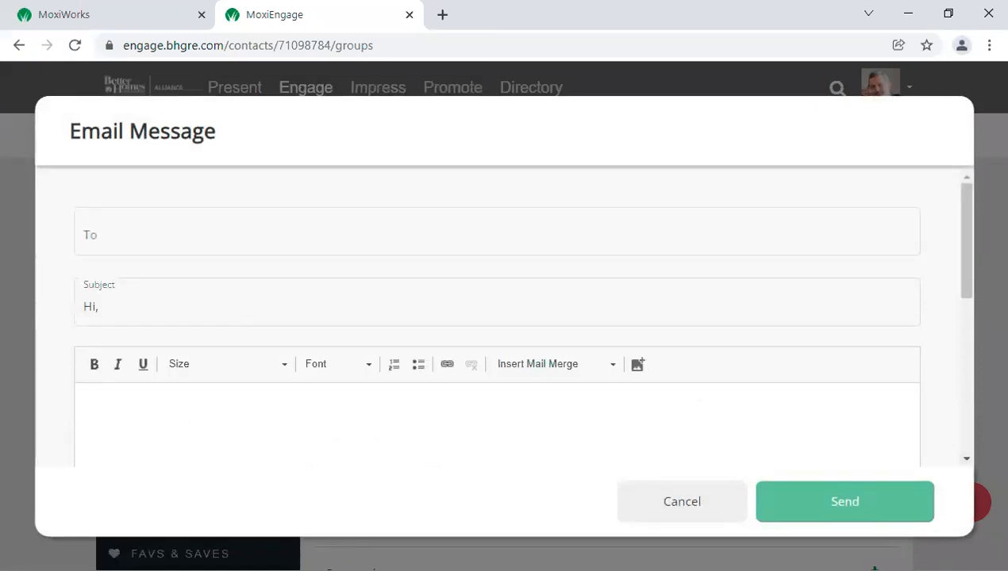
{"action": "left_click", "coordinate": [682, 502]}
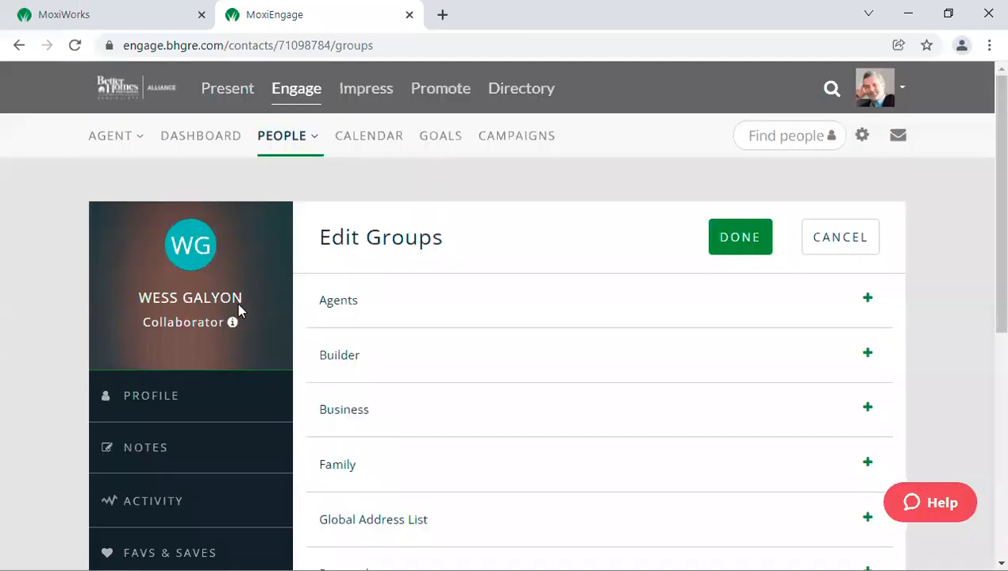
{"action": "left_click", "coordinate": [862, 137]}
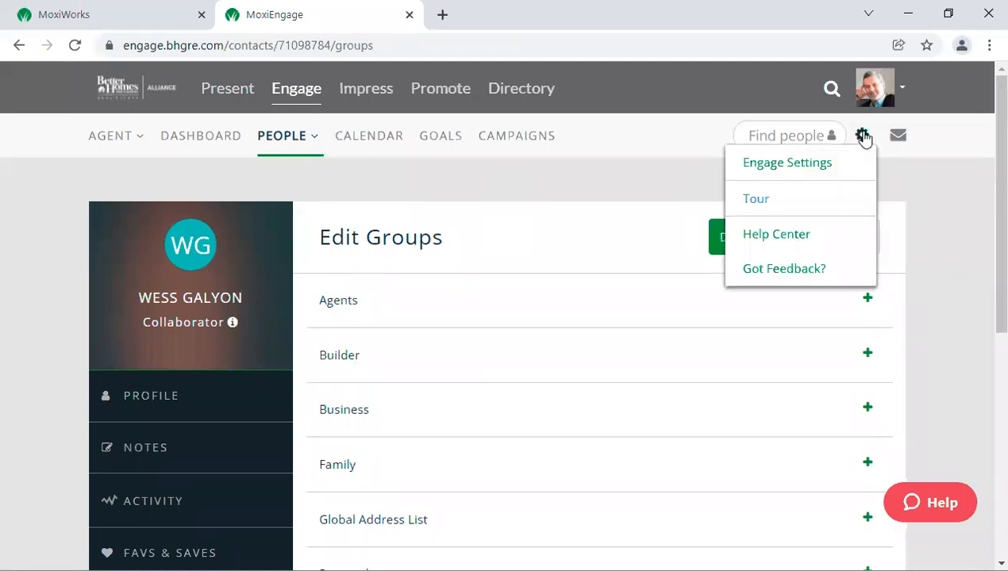
{"action": "left_click", "coordinate": [811, 167]}
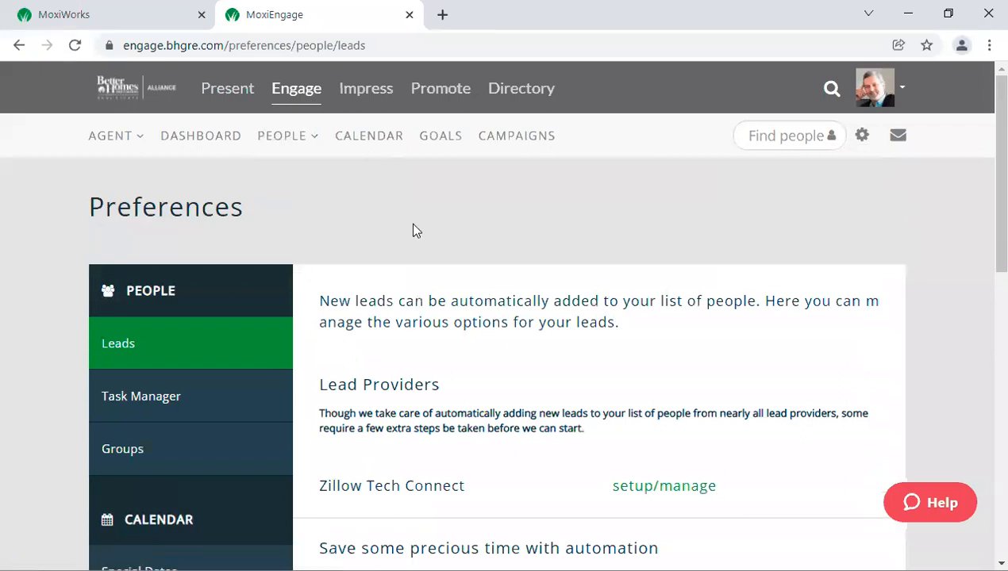
{"action": "left_click", "coordinate": [869, 143]}
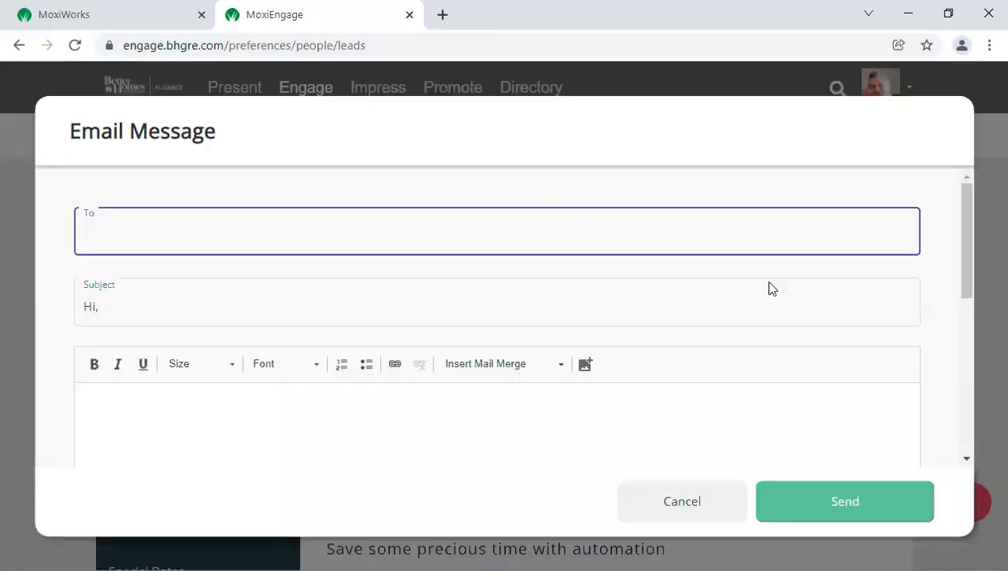
{"action": "left_click", "coordinate": [663, 509]}
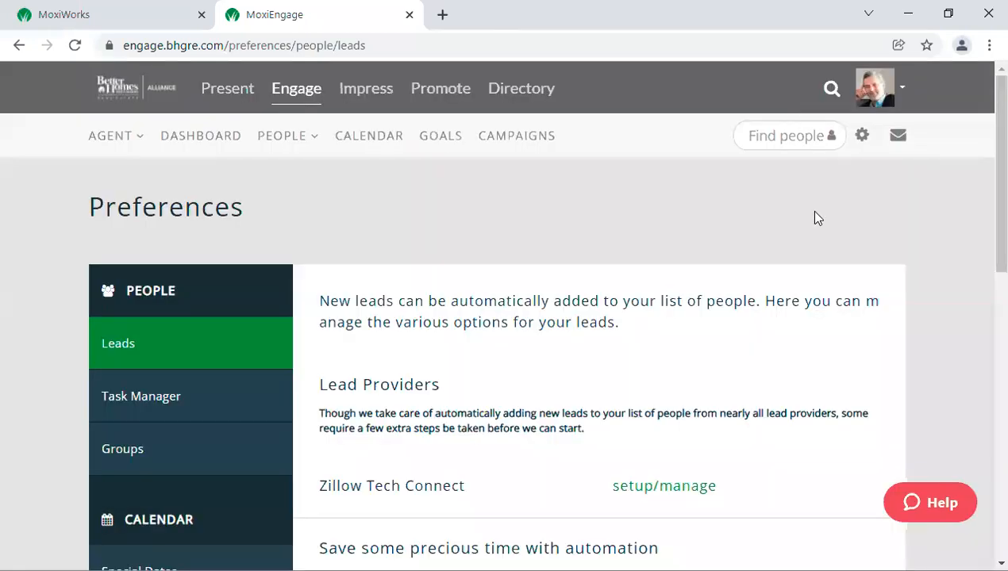
{"action": "left_click", "coordinate": [863, 142]}
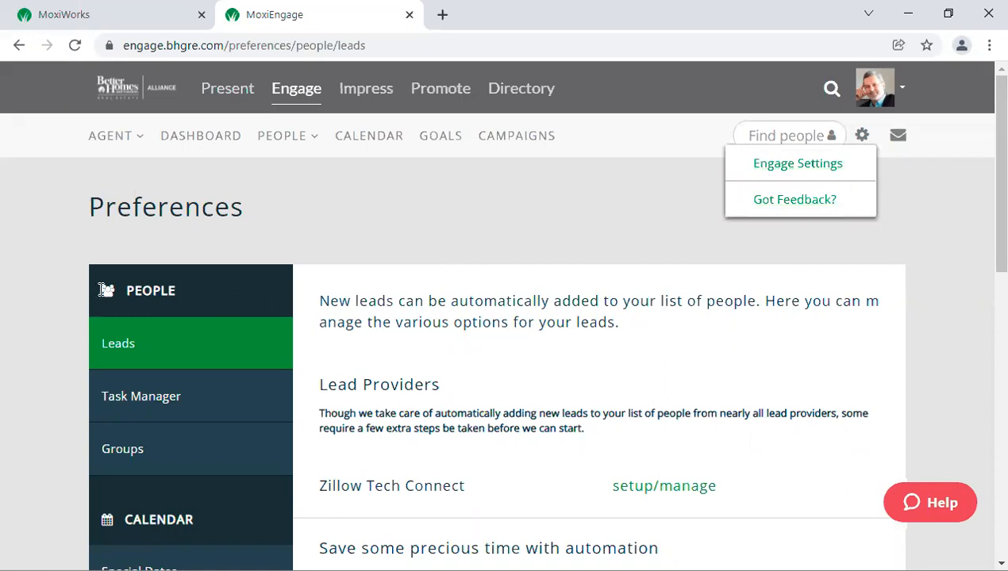
{"action": "left_click", "coordinate": [59, 272]}
Step: Examine the Leads preferences, including lead providers, the auto-response email and Neighborhood News sign-up, along with the other preference categories
{"action": "scroll", "coordinate": [48, 295], "scroll_direction": "down", "scroll_amount": 2}
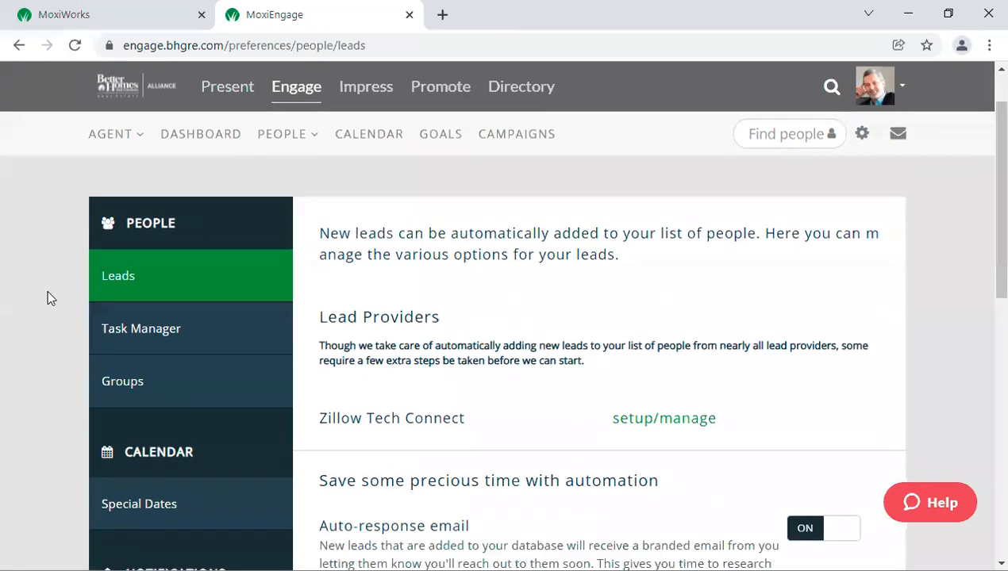
{"action": "scroll", "coordinate": [49, 286], "scroll_direction": "down", "scroll_amount": 2}
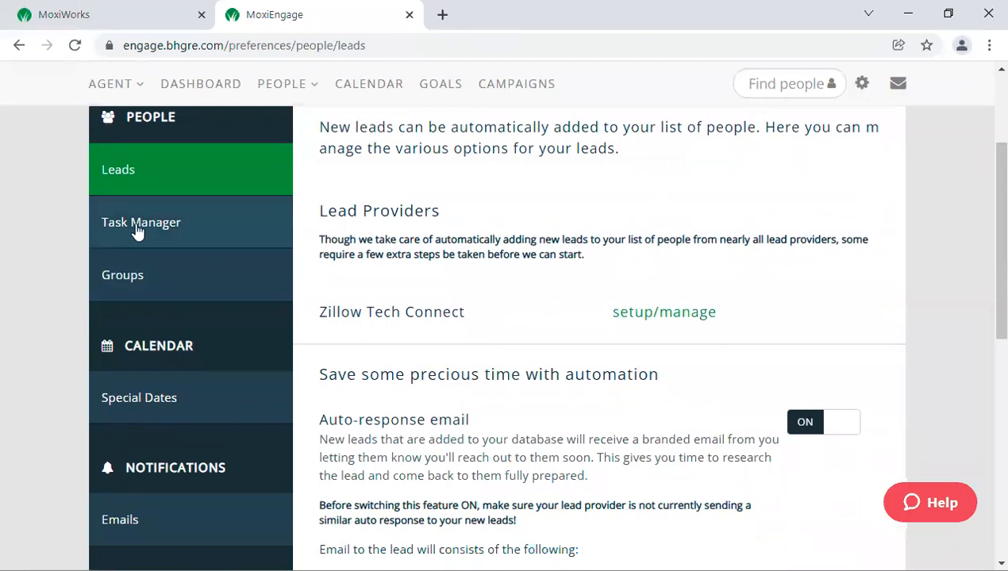
{"action": "scroll", "coordinate": [170, 232], "scroll_direction": "down", "scroll_amount": 3}
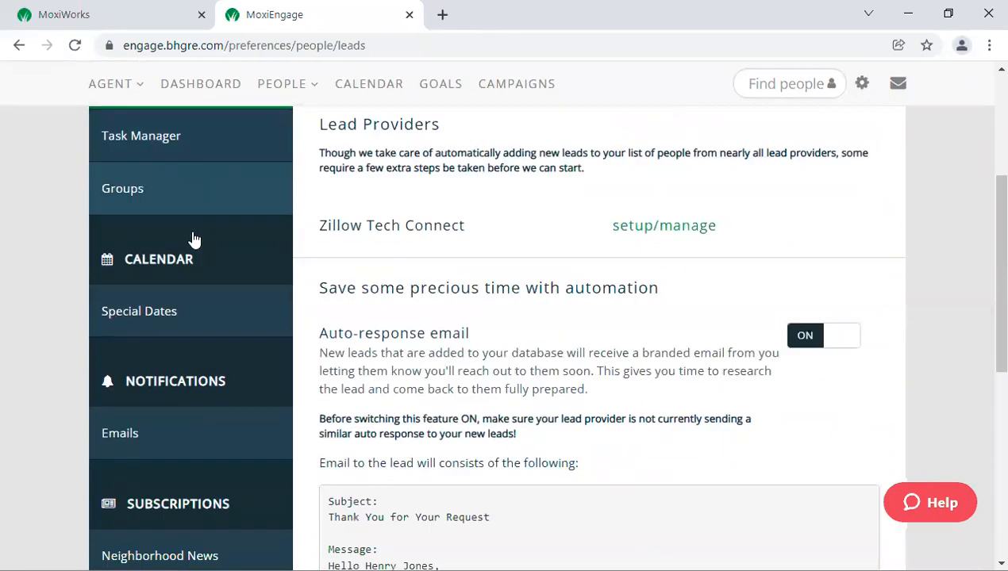
{"action": "scroll", "coordinate": [242, 324], "scroll_direction": "down", "scroll_amount": 4}
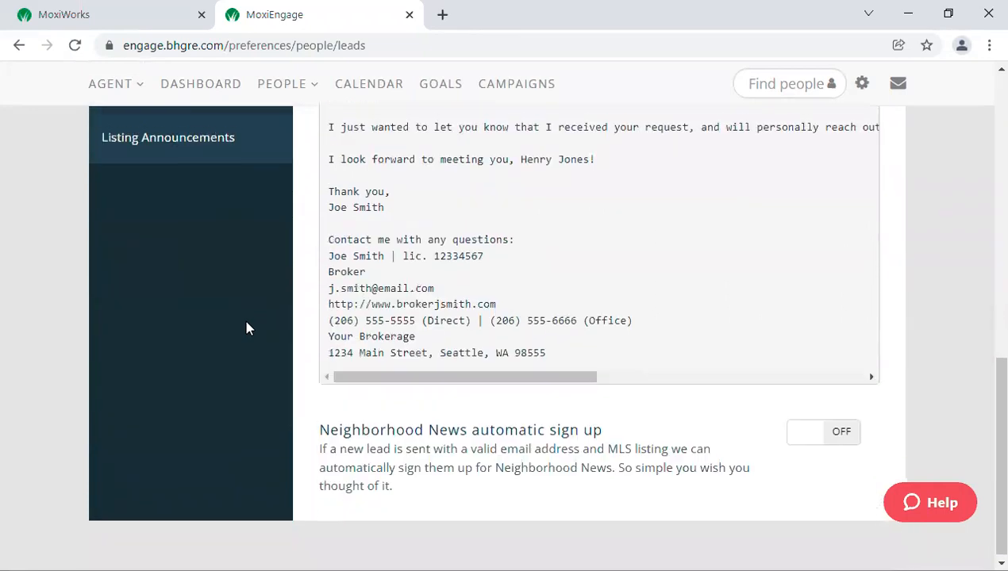
{"action": "scroll", "coordinate": [247, 334], "scroll_direction": "up", "scroll_amount": 5}
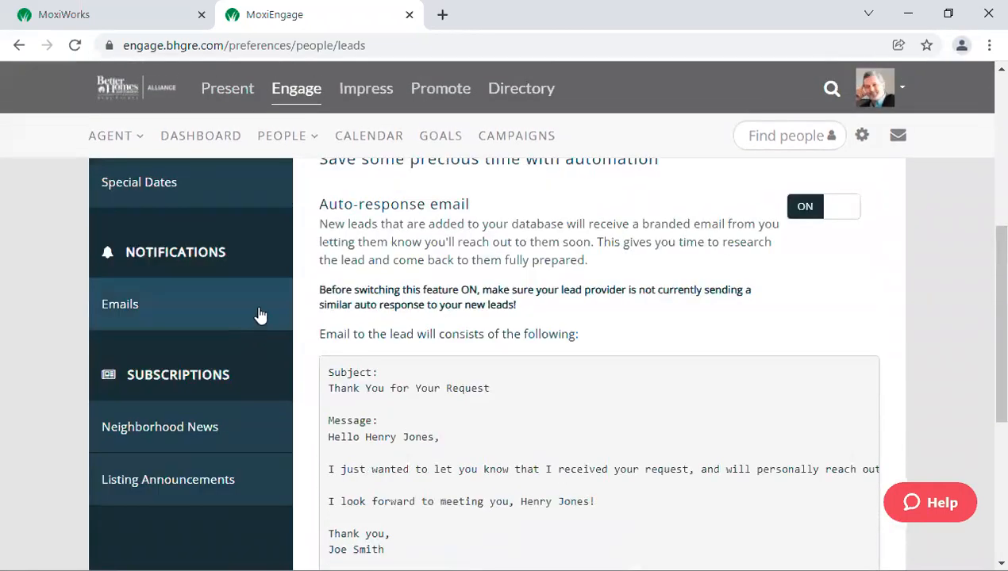
{"action": "scroll", "coordinate": [264, 308], "scroll_direction": "up", "scroll_amount": 2}
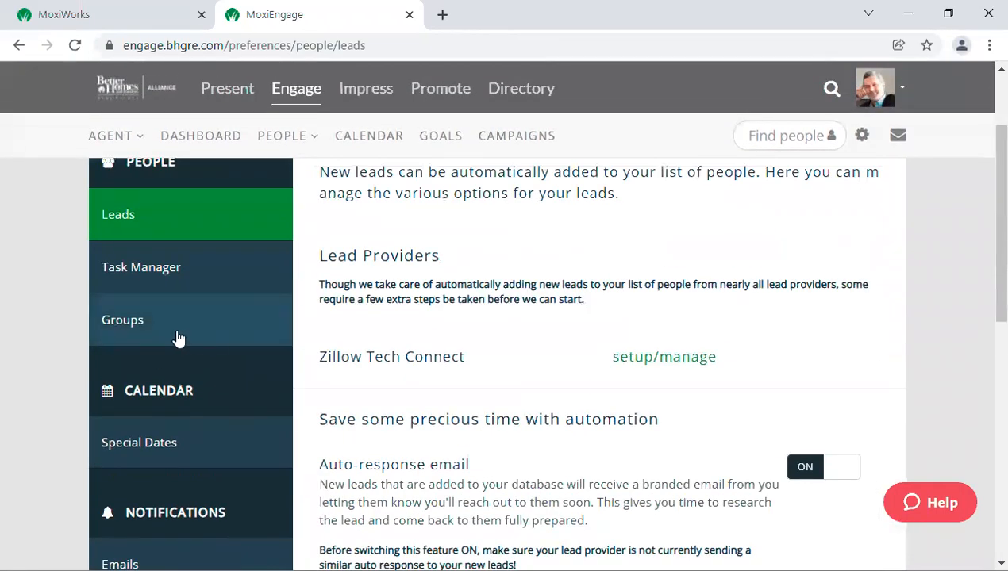
Step: Open the Groups preferences, show the categories found through group verification, and cancel without saving
{"action": "left_click", "coordinate": [179, 340]}
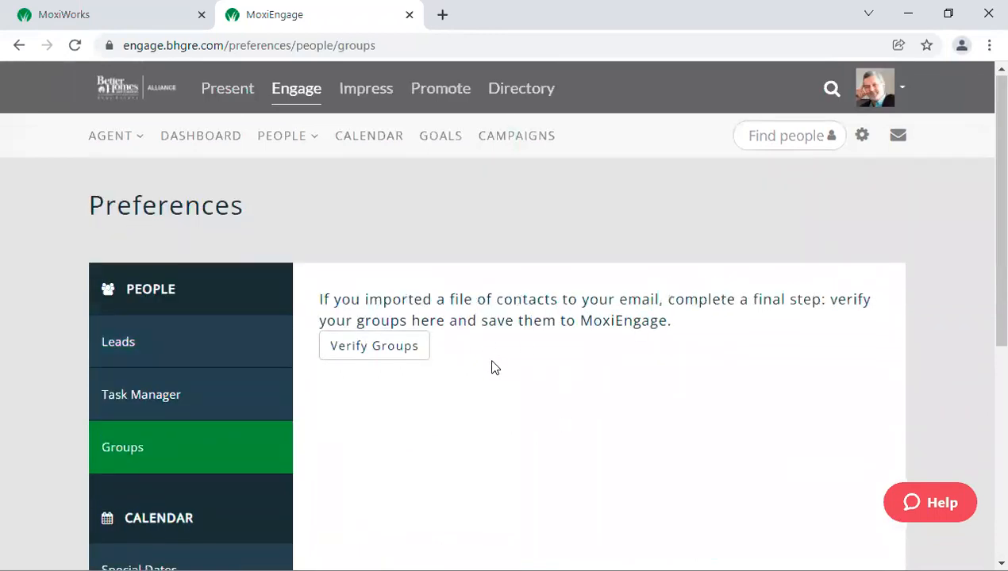
{"action": "scroll", "coordinate": [490, 367], "scroll_direction": "down", "scroll_amount": 2}
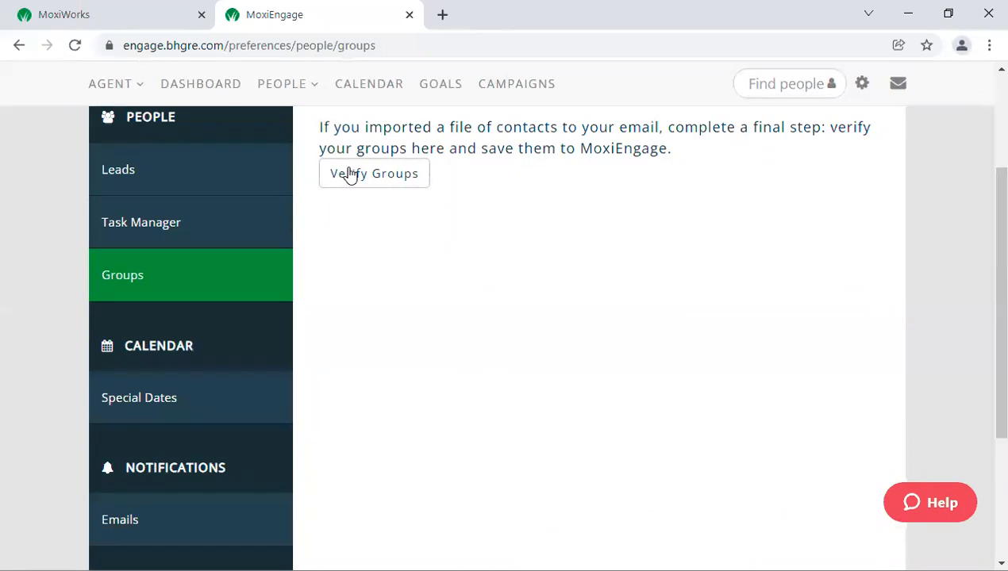
{"action": "left_click", "coordinate": [349, 174]}
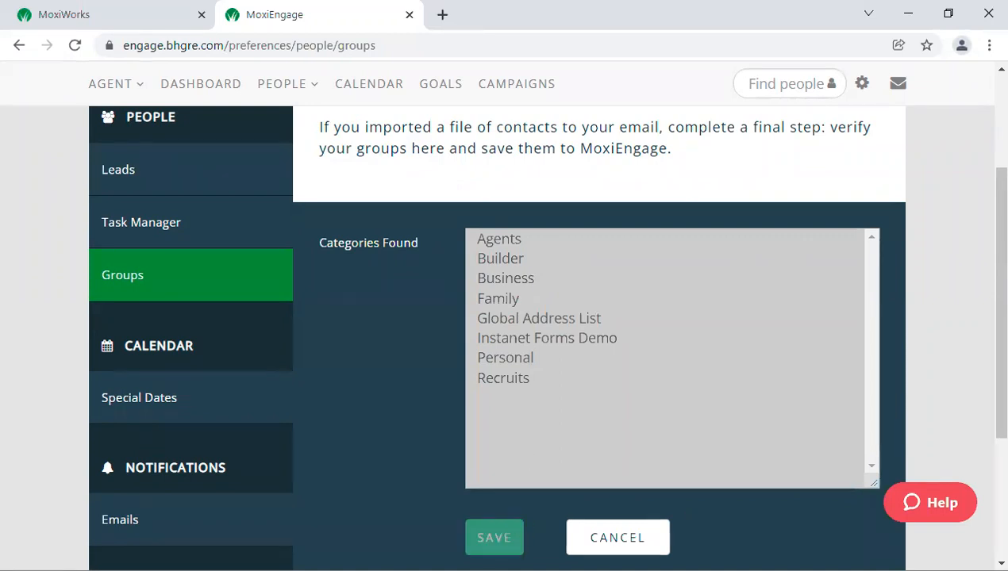
{"action": "left_click", "coordinate": [639, 532]}
{"action": "scroll", "coordinate": [643, 463], "scroll_direction": "up", "scroll_amount": 3}
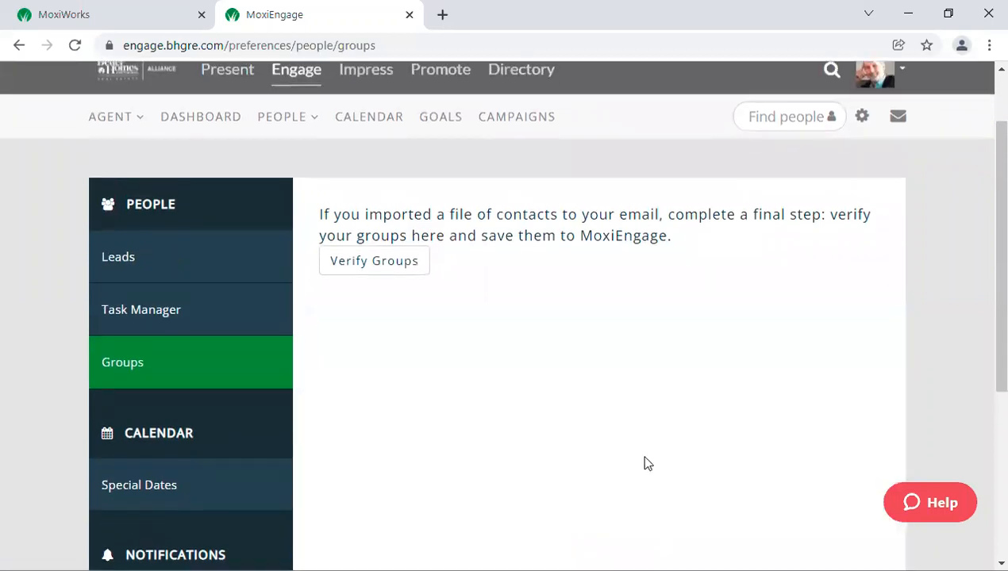
Step: Look over the preference categories for calendar, notifications and subscriptions
{"action": "scroll", "coordinate": [561, 428], "scroll_direction": "down", "scroll_amount": 4}
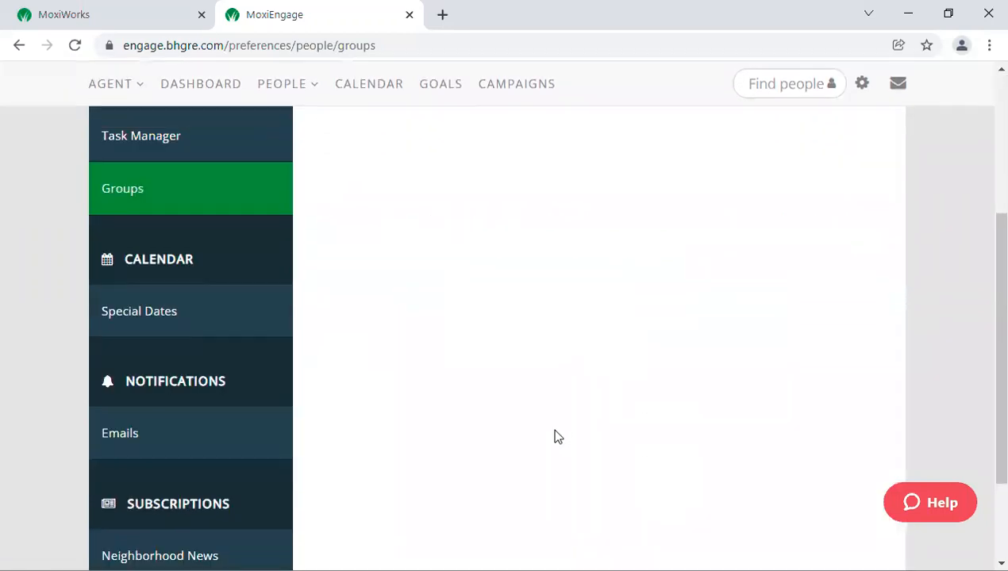
{"action": "scroll", "coordinate": [551, 425], "scroll_direction": "down", "scroll_amount": 1}
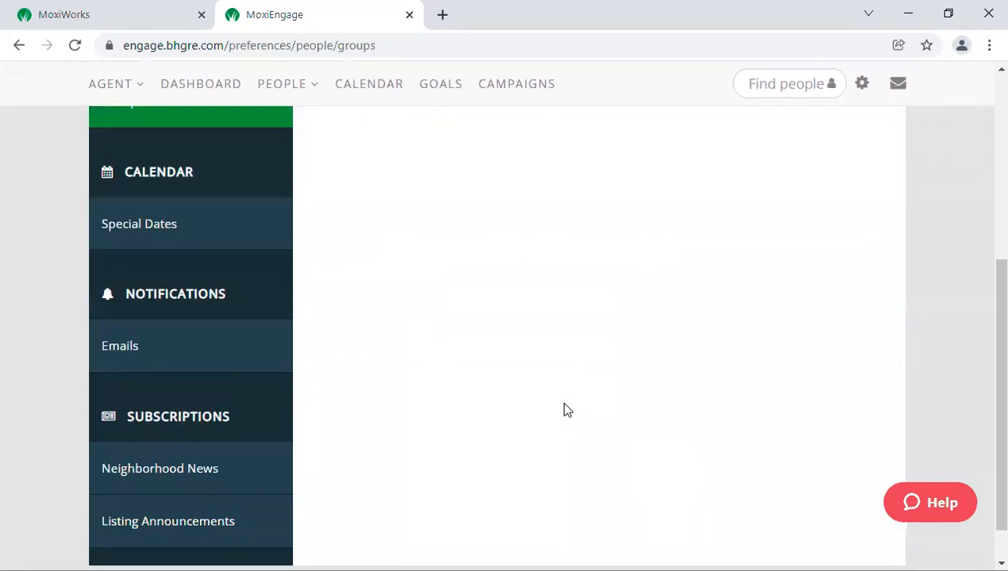
{"action": "scroll", "coordinate": [567, 410], "scroll_direction": "up", "scroll_amount": 5}
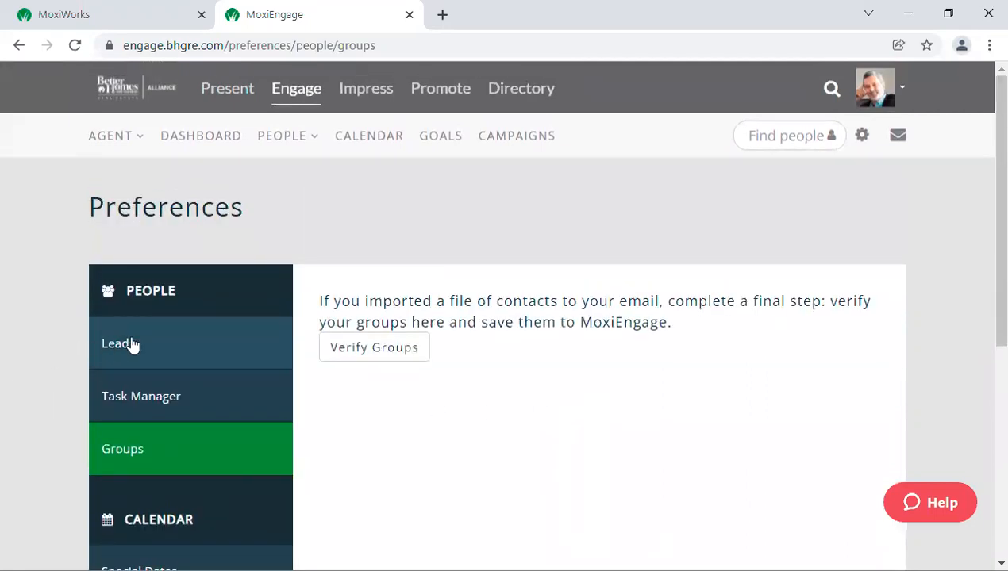
Step: Go to the campaigns list and try to open the archived Recruiting Test Copy 1 campaign
{"action": "left_click", "coordinate": [492, 139]}
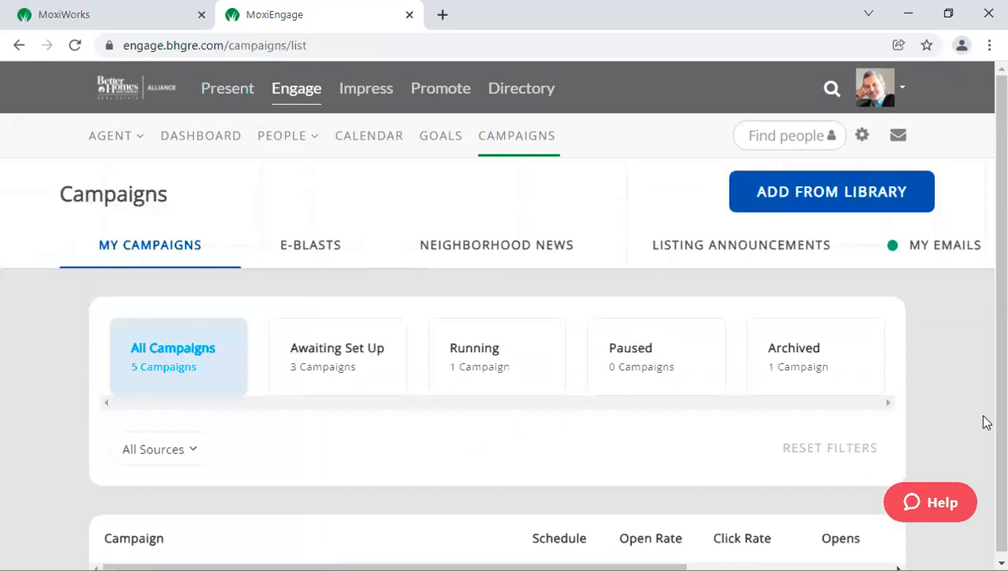
{"action": "scroll", "coordinate": [627, 413], "scroll_direction": "down", "scroll_amount": 3}
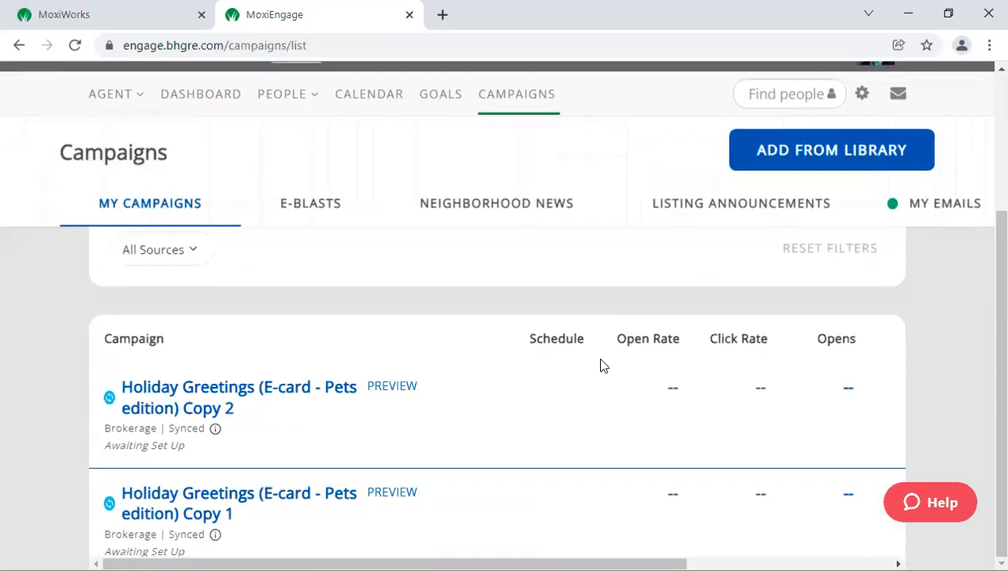
{"action": "scroll", "coordinate": [567, 397], "scroll_direction": "down", "scroll_amount": 4}
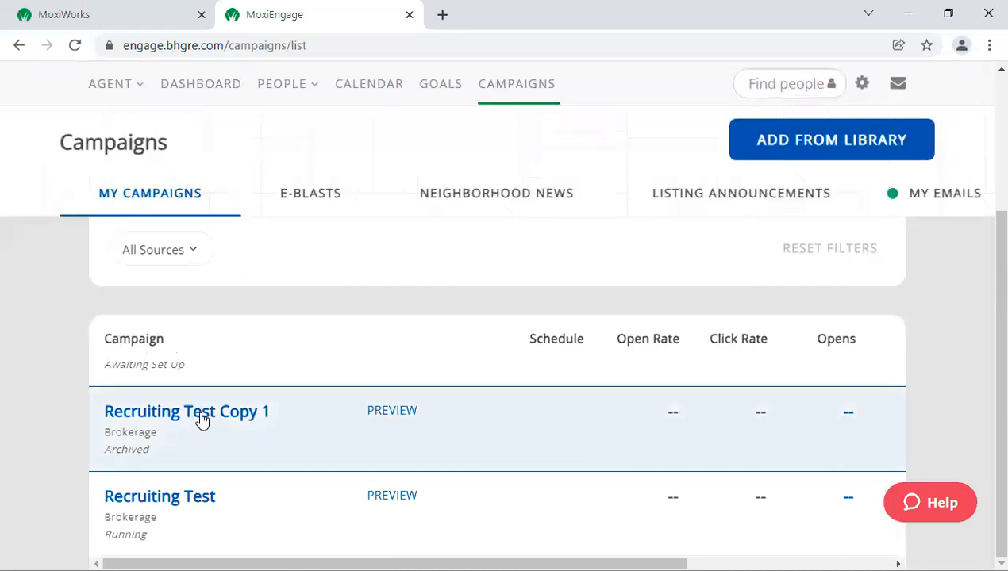
{"action": "left_click", "coordinate": [202, 419]}
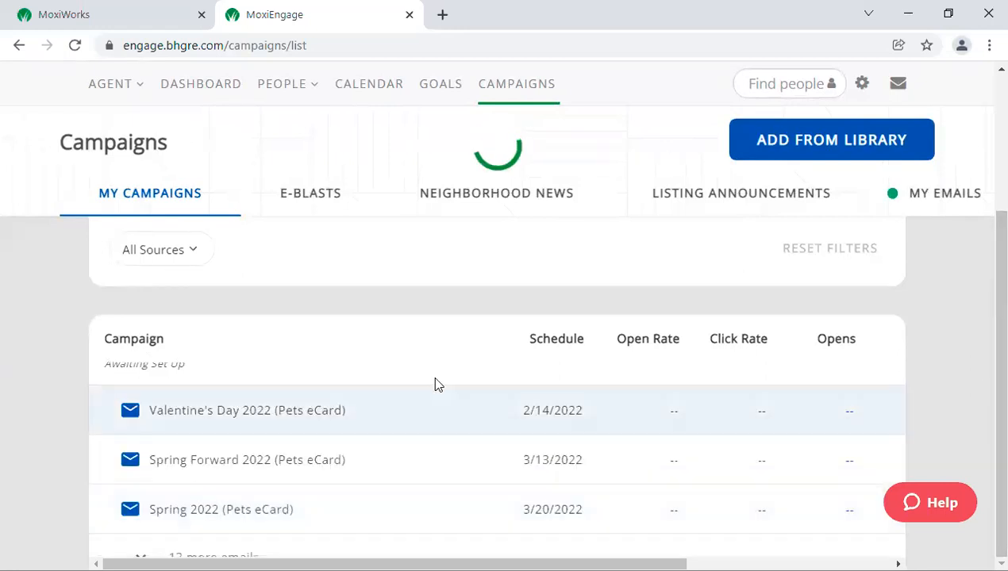
Step: Look over the scheduled emails listed under the pets e-card and Recruiting Test campaigns
{"action": "scroll", "coordinate": [943, 418], "scroll_direction": "down", "scroll_amount": 1}
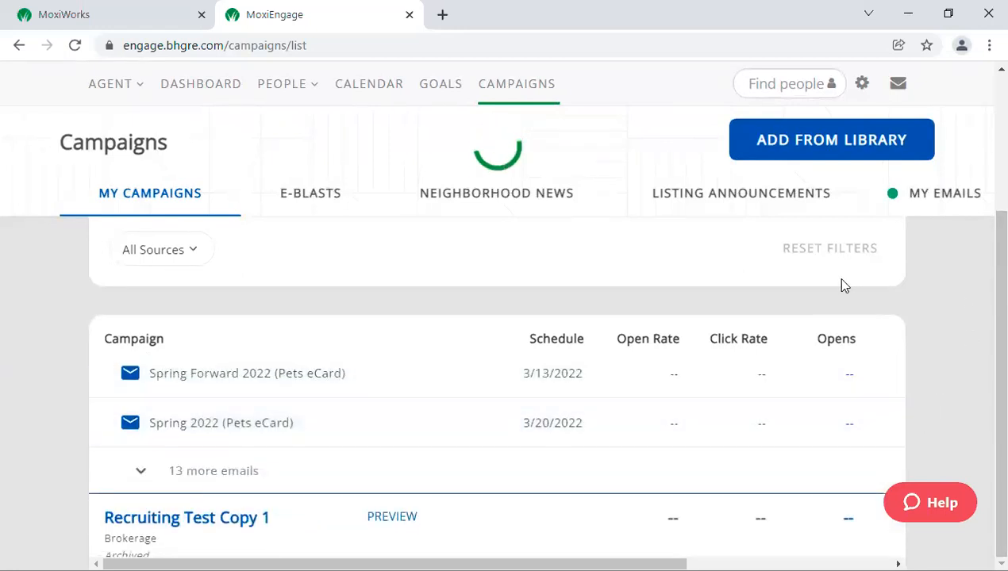
{"action": "scroll", "coordinate": [882, 265], "scroll_direction": "down", "scroll_amount": 3}
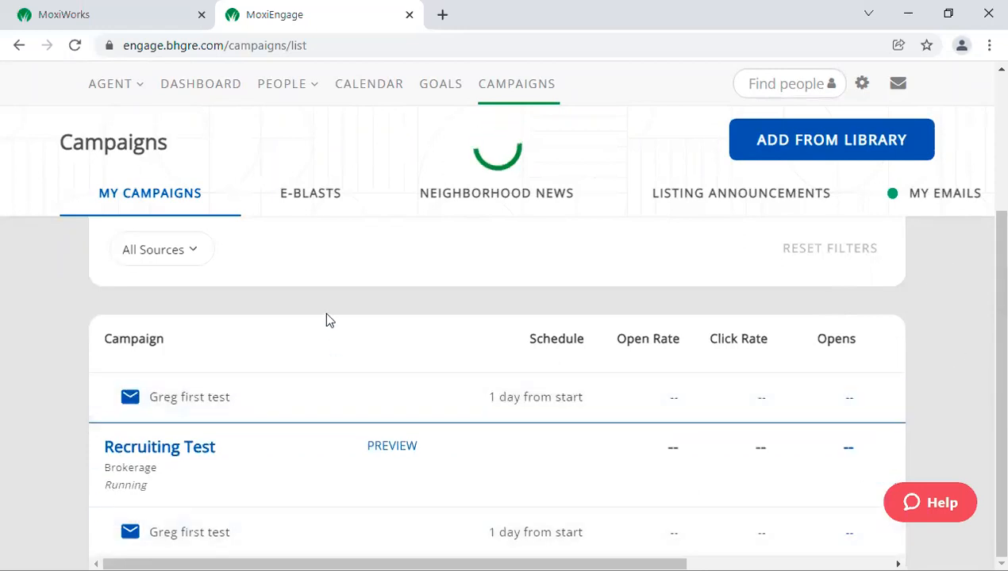
{"action": "scroll", "coordinate": [326, 319], "scroll_direction": "up", "scroll_amount": 3}
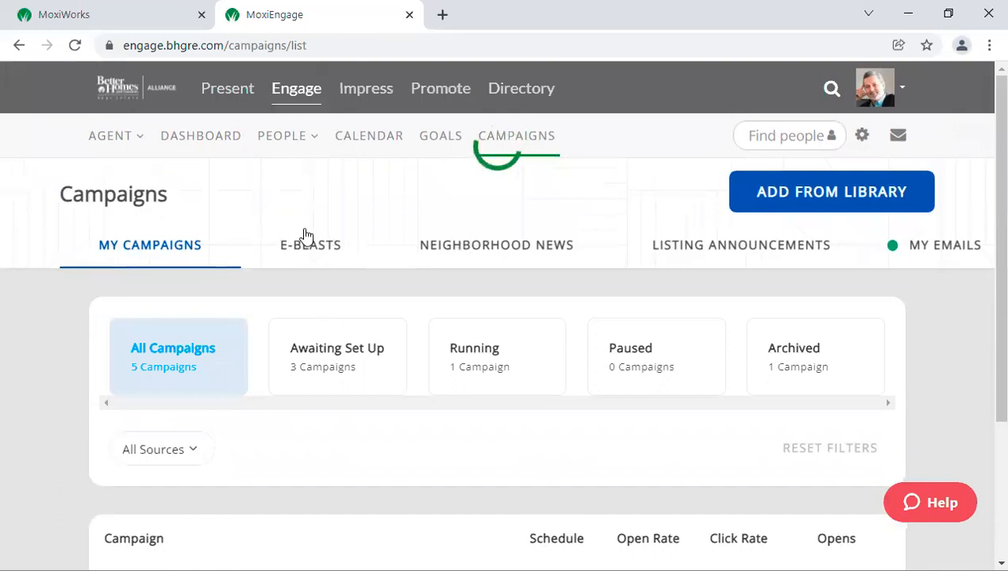
Step: Show the E-Blasts section of the campaigns and look through its contents
{"action": "left_click", "coordinate": [326, 259]}
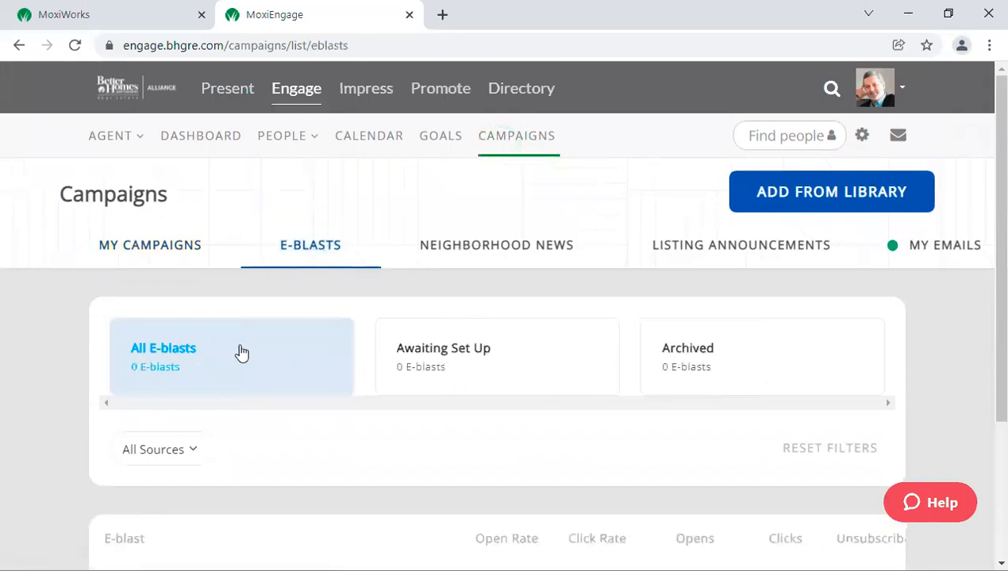
{"action": "scroll", "coordinate": [238, 351], "scroll_direction": "down", "scroll_amount": 3}
{"action": "scroll", "coordinate": [343, 399], "scroll_direction": "up", "scroll_amount": 3}
Step: Return to My Campaigns and try to open the running Recruiting Test campaign
{"action": "left_click", "coordinate": [170, 246]}
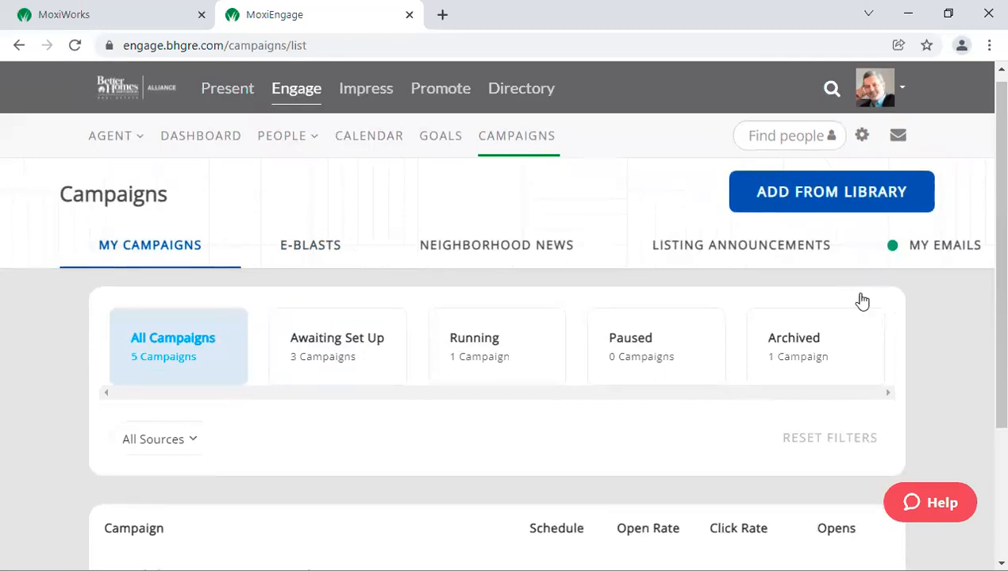
{"action": "scroll", "coordinate": [681, 393], "scroll_direction": "down", "scroll_amount": 5}
{"action": "scroll", "coordinate": [505, 407], "scroll_direction": "down", "scroll_amount": 1}
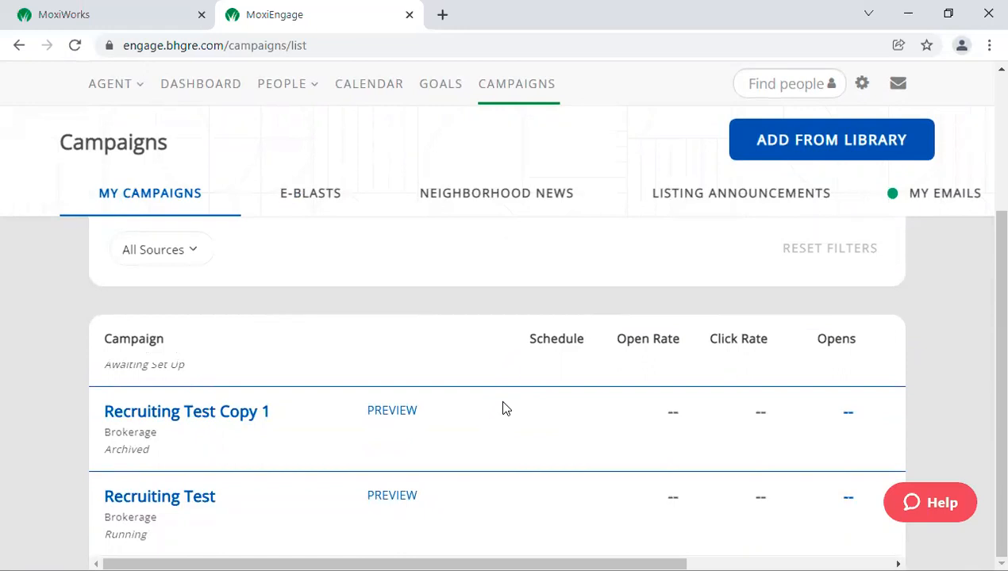
{"action": "left_click", "coordinate": [175, 505]}
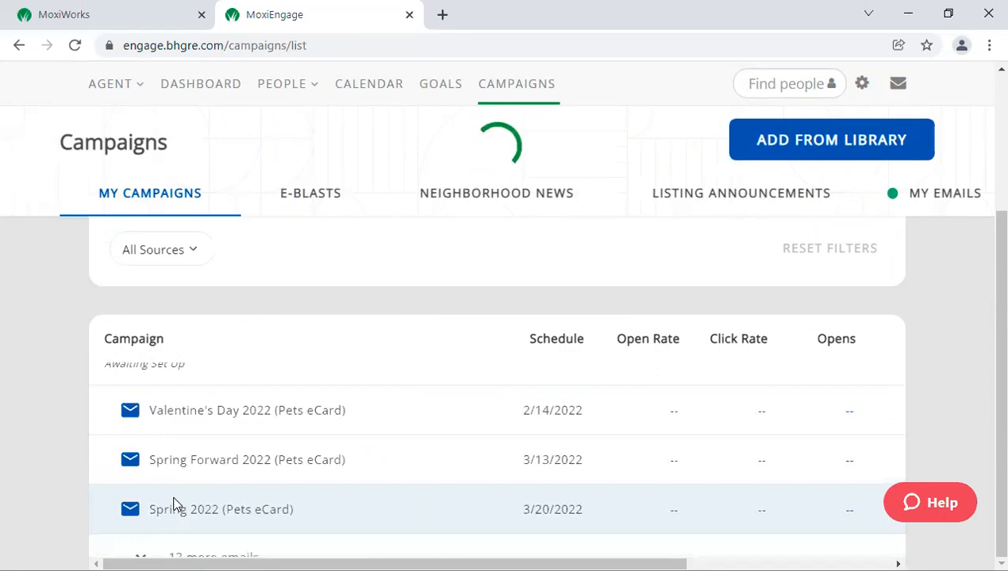
Step: Find the running Recruiting Test campaign in the My Campaigns list and open its setup page
{"action": "scroll", "coordinate": [808, 394], "scroll_direction": "down", "scroll_amount": 5}
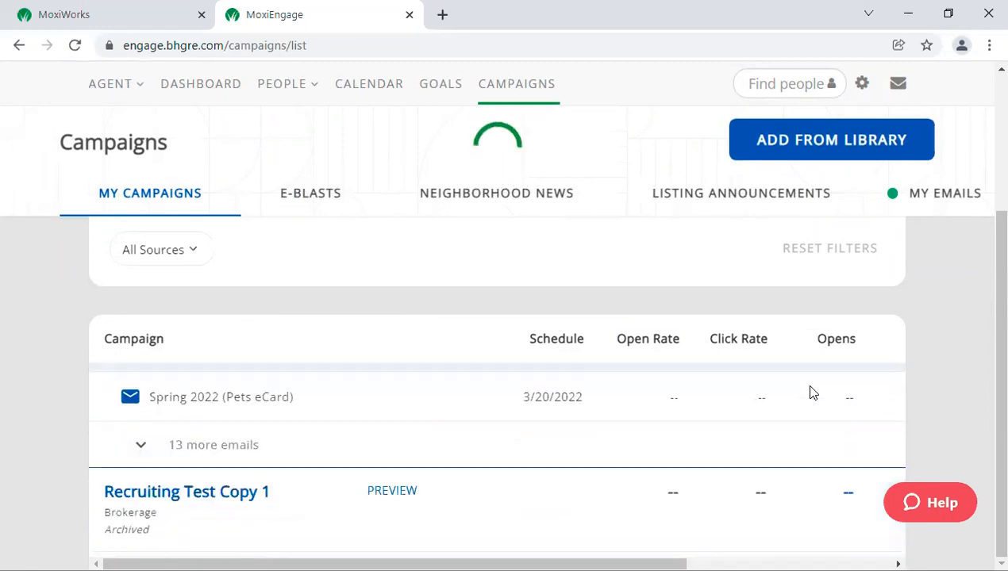
{"action": "scroll", "coordinate": [384, 450], "scroll_direction": "down", "scroll_amount": 4}
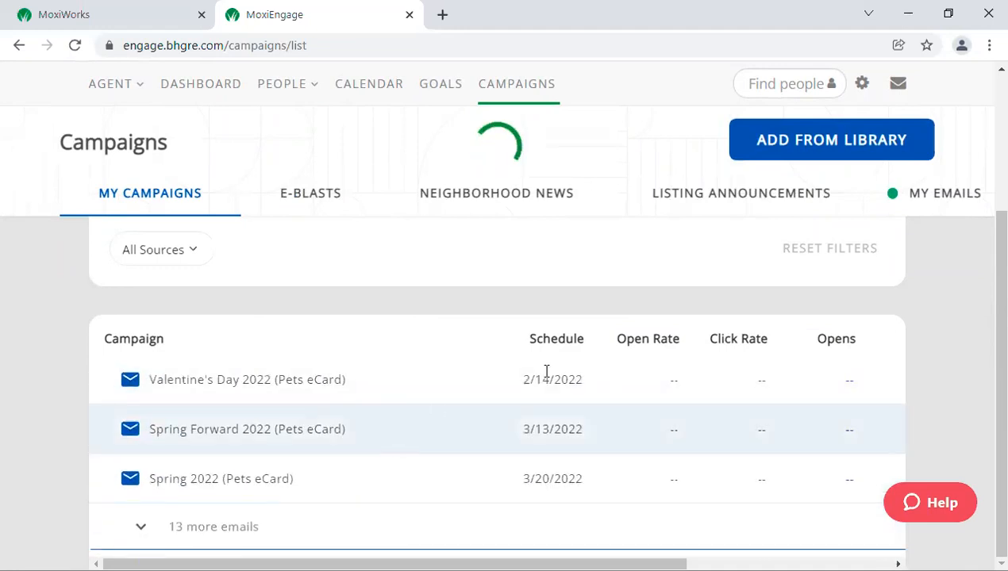
{"action": "scroll", "coordinate": [515, 481], "scroll_direction": "down", "scroll_amount": 2}
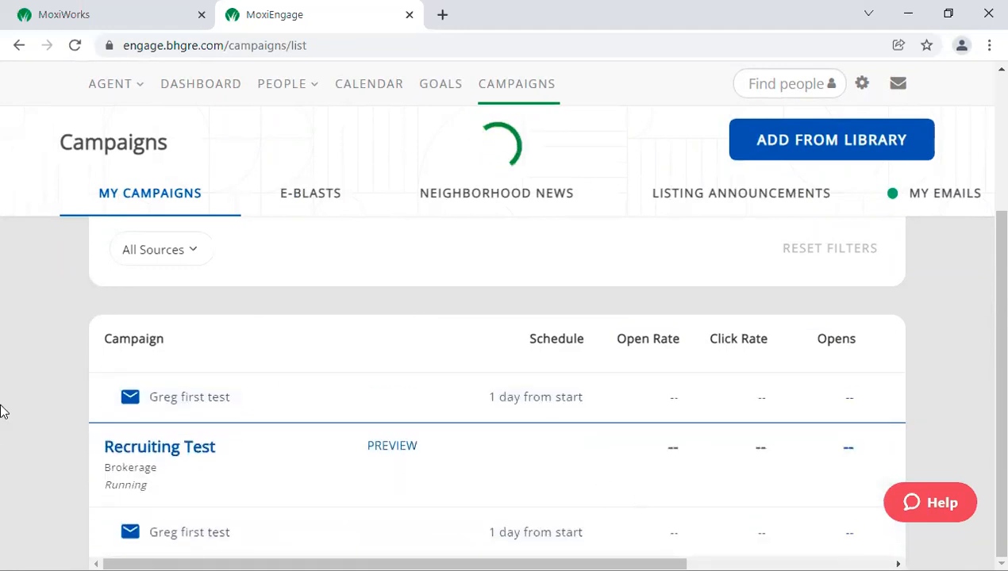
{"action": "left_click", "coordinate": [108, 487]}
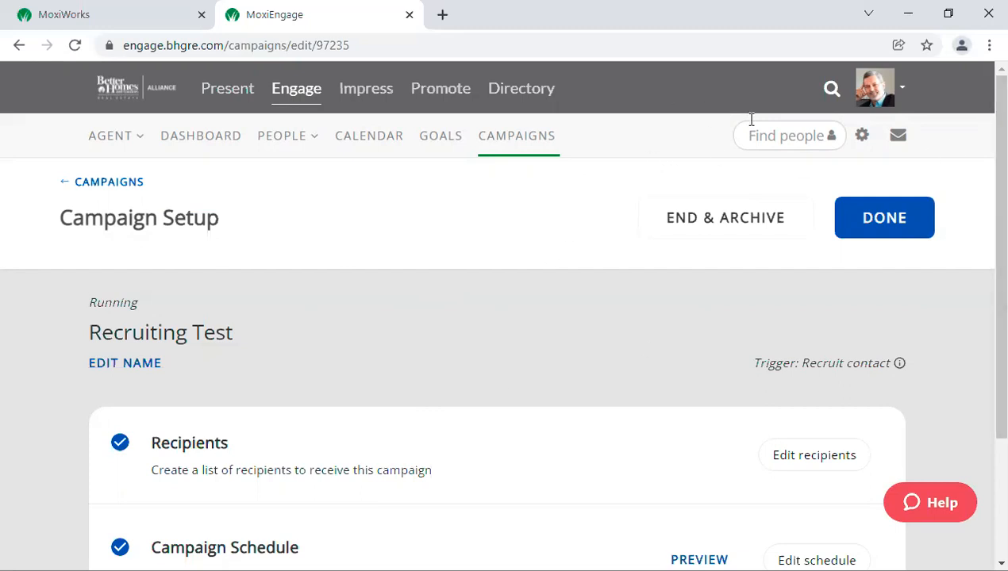
Step: Go to the Engage Settings preferences and display the Task Manager plans
{"action": "left_click", "coordinate": [309, 141]}
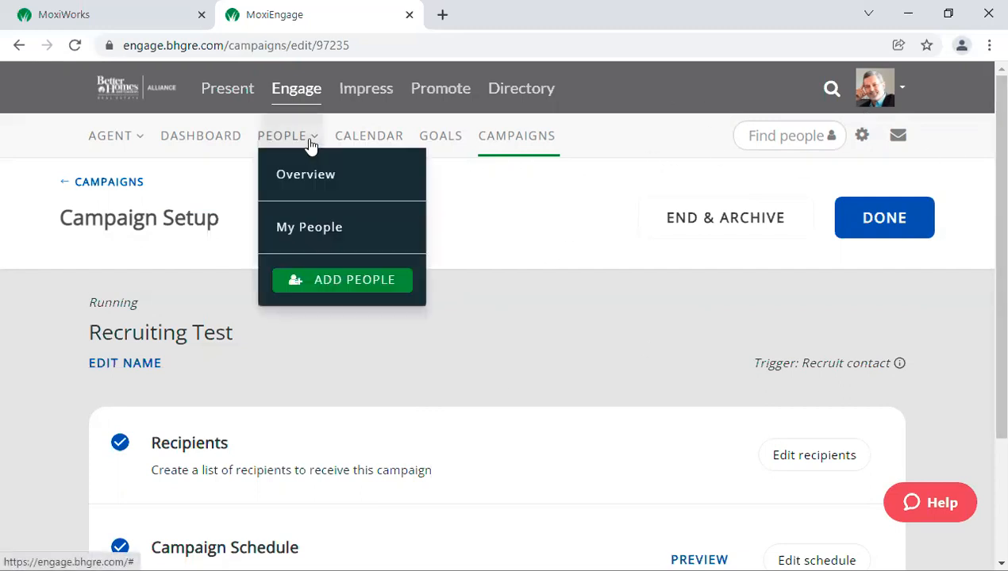
{"action": "left_click", "coordinate": [863, 136]}
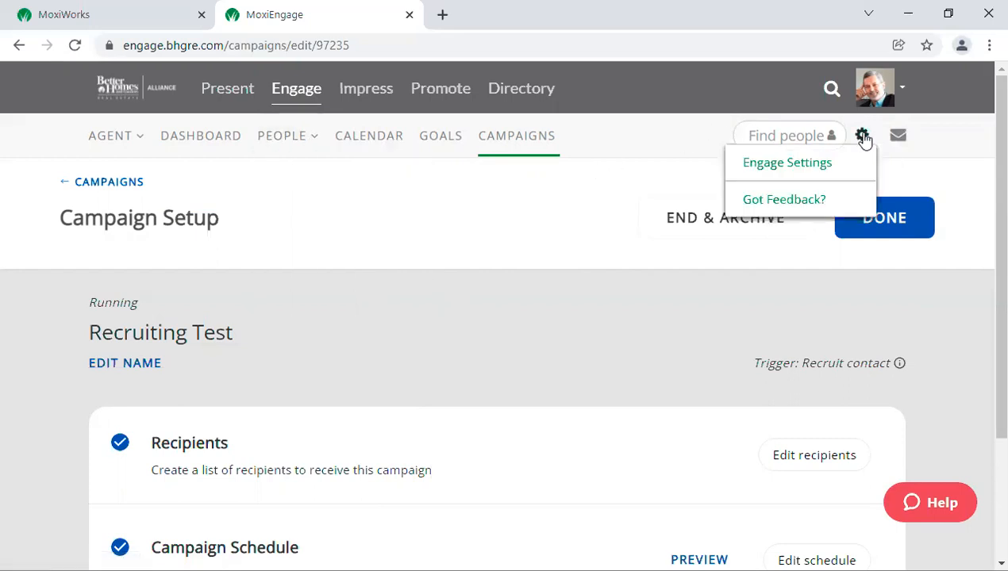
{"action": "left_click", "coordinate": [794, 167]}
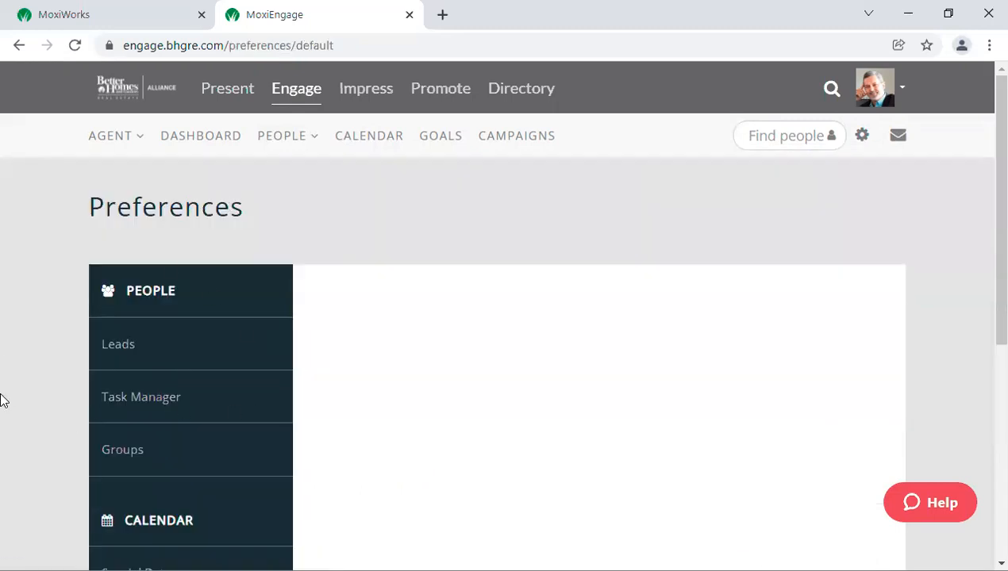
{"action": "scroll", "coordinate": [6, 425], "scroll_direction": "down", "scroll_amount": 2}
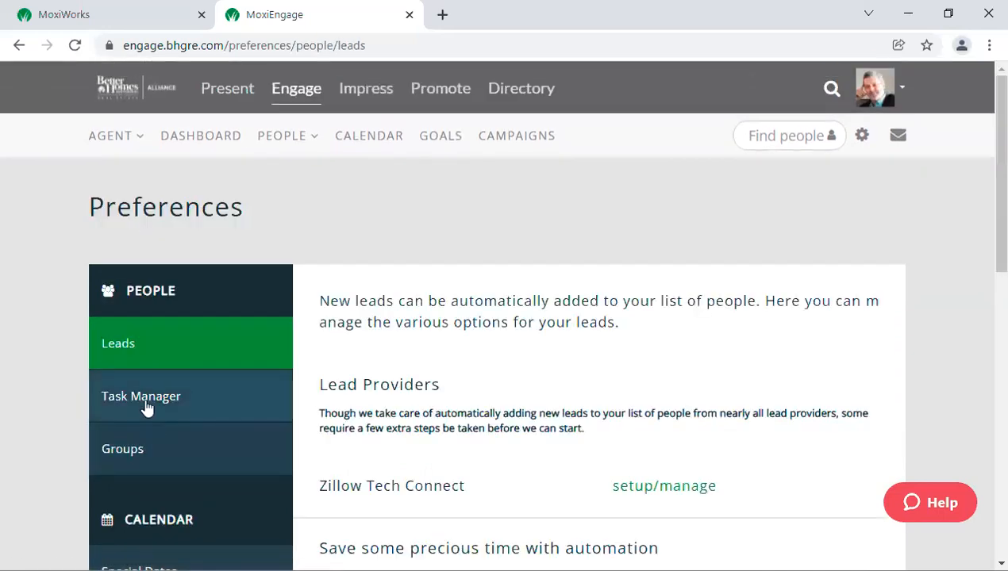
{"action": "left_click", "coordinate": [140, 399]}
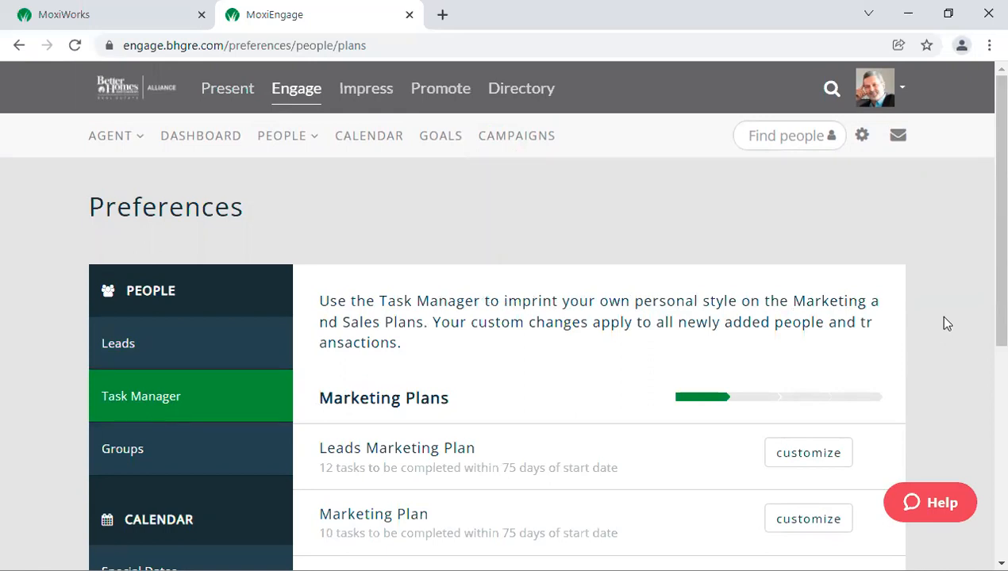
Step: Review the marketing and sales plans in the Task Manager and open the Buyer Plan for customizing
{"action": "scroll", "coordinate": [946, 323], "scroll_direction": "down", "scroll_amount": 3}
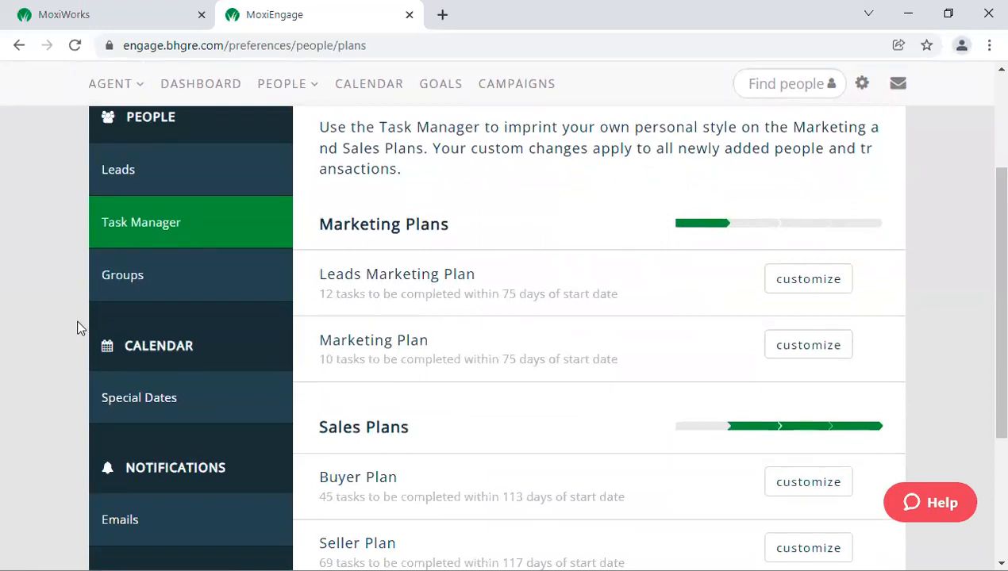
{"action": "scroll", "coordinate": [86, 329], "scroll_direction": "down", "scroll_amount": 1}
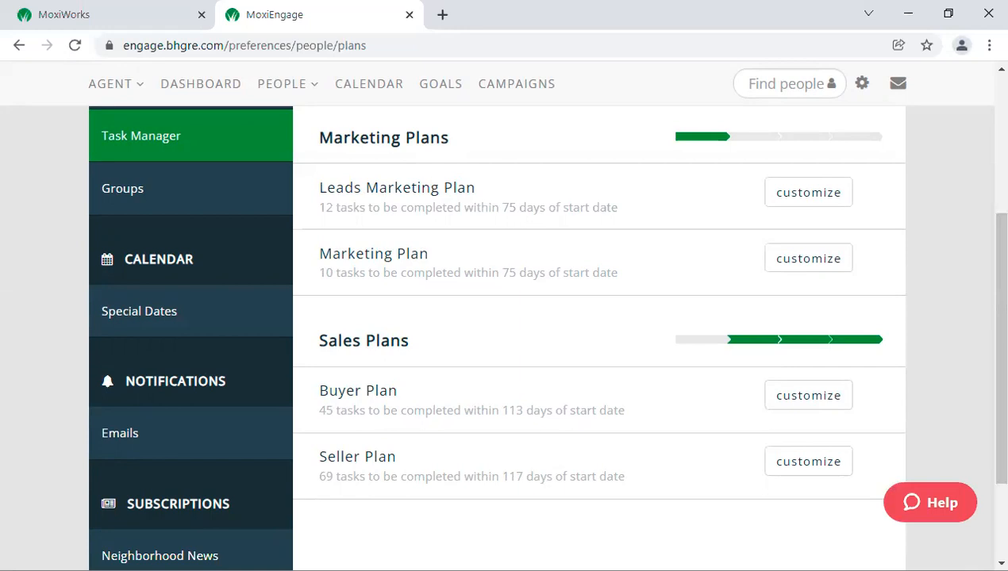
{"action": "scroll", "coordinate": [630, 382], "scroll_direction": "down", "scroll_amount": 1}
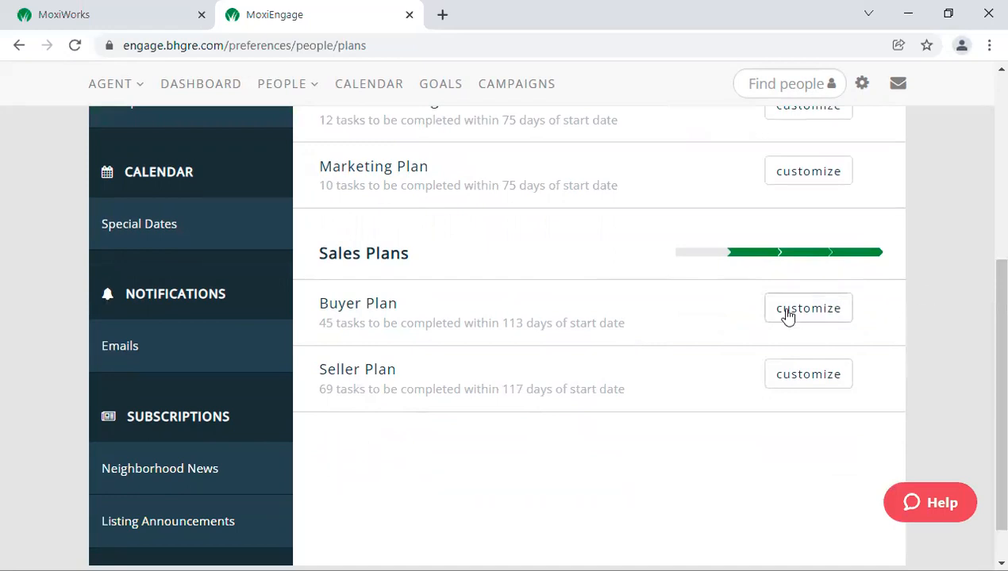
{"action": "scroll", "coordinate": [569, 277], "scroll_direction": "up", "scroll_amount": 5}
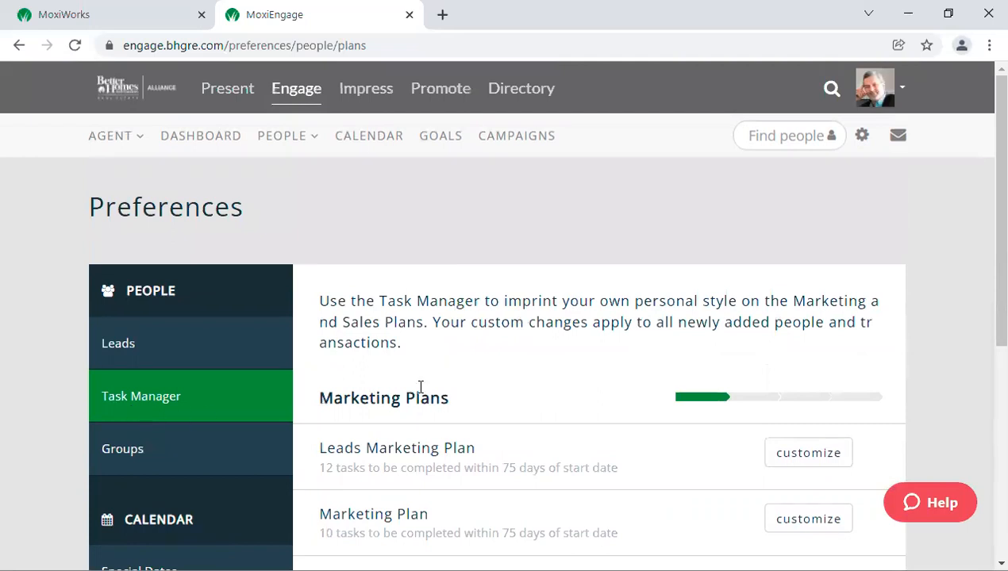
{"action": "scroll", "coordinate": [542, 438], "scroll_direction": "down", "scroll_amount": 3}
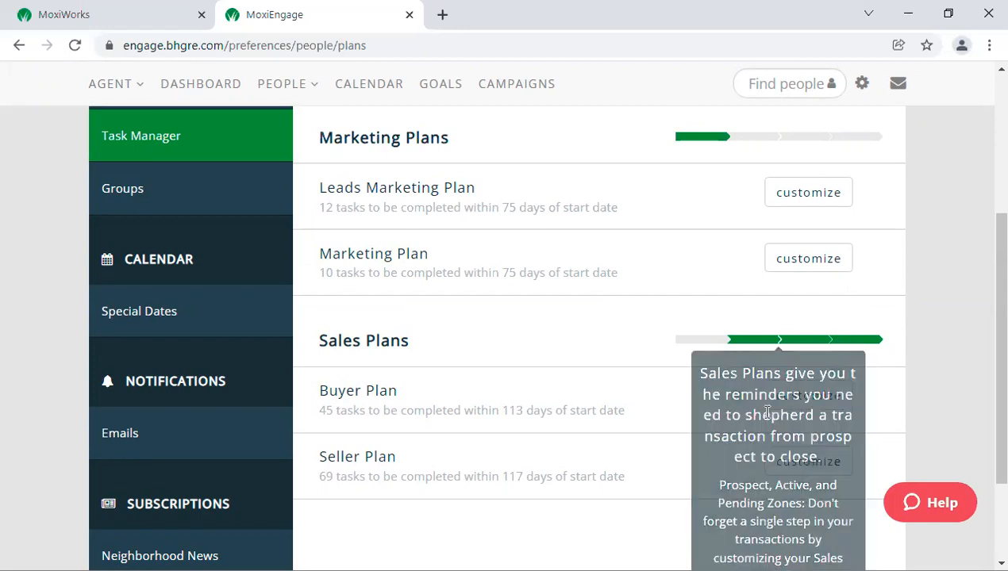
{"action": "left_click", "coordinate": [795, 403]}
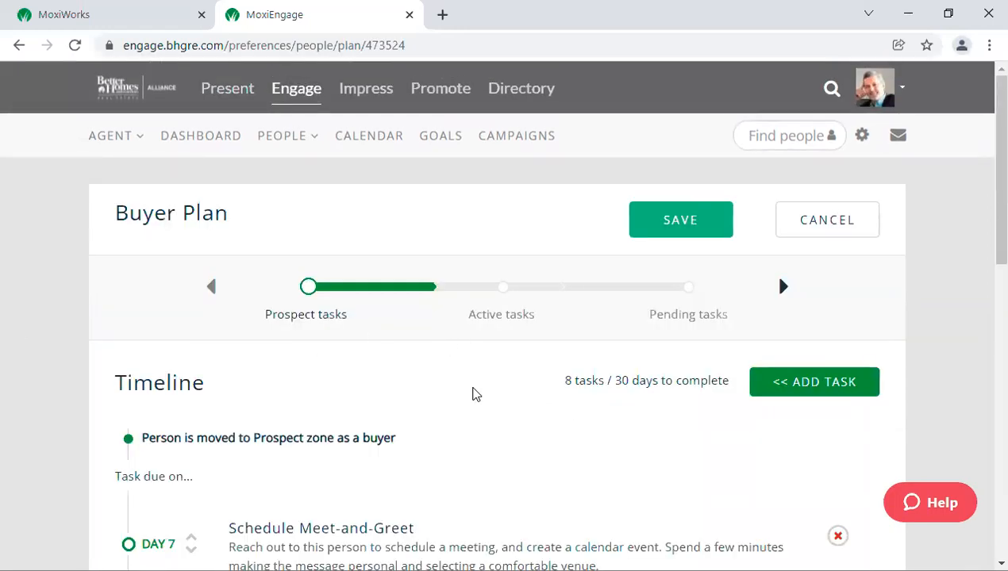
Step: Mark the Schedule Meet-and-Greet task for removal from the Buyer Plan's Prospect timeline
{"action": "scroll", "coordinate": [472, 395], "scroll_direction": "down", "scroll_amount": 2}
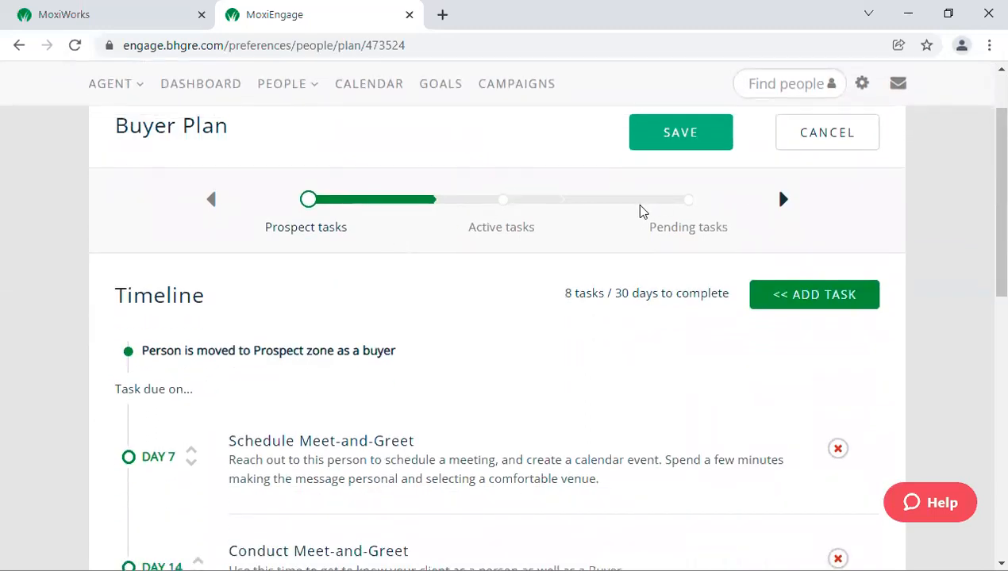
{"action": "scroll", "coordinate": [647, 207], "scroll_direction": "down", "scroll_amount": 1}
{"action": "scroll", "coordinate": [277, 363], "scroll_direction": "down", "scroll_amount": 1}
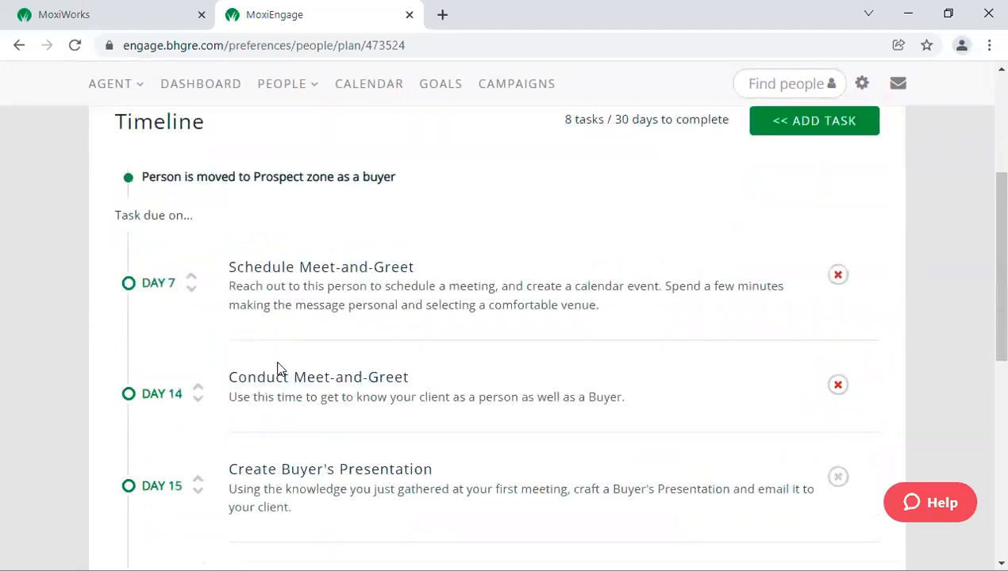
{"action": "scroll", "coordinate": [277, 359], "scroll_direction": "up", "scroll_amount": 3}
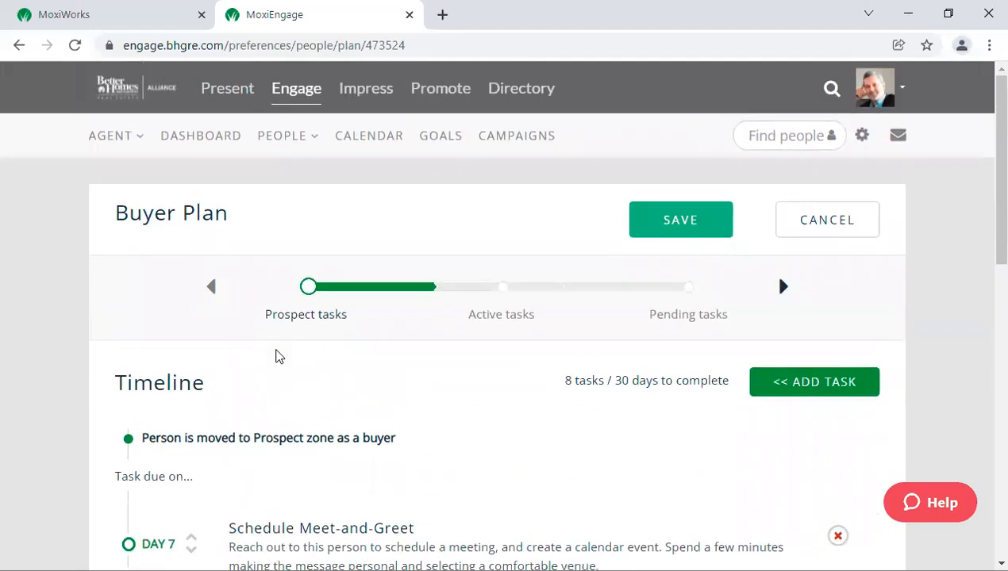
{"action": "scroll", "coordinate": [277, 357], "scroll_direction": "down", "scroll_amount": 2}
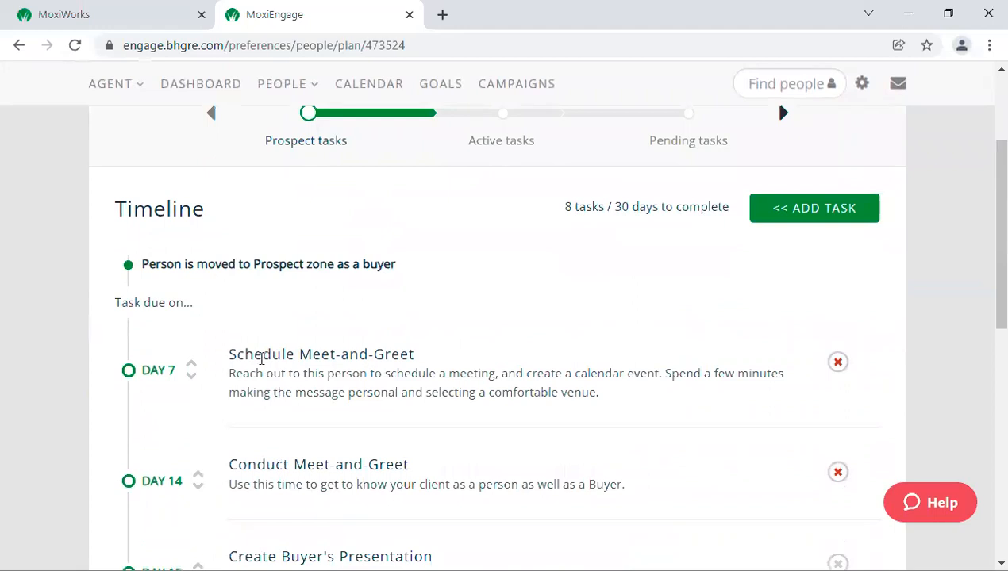
{"action": "scroll", "coordinate": [261, 359], "scroll_direction": "down", "scroll_amount": 1}
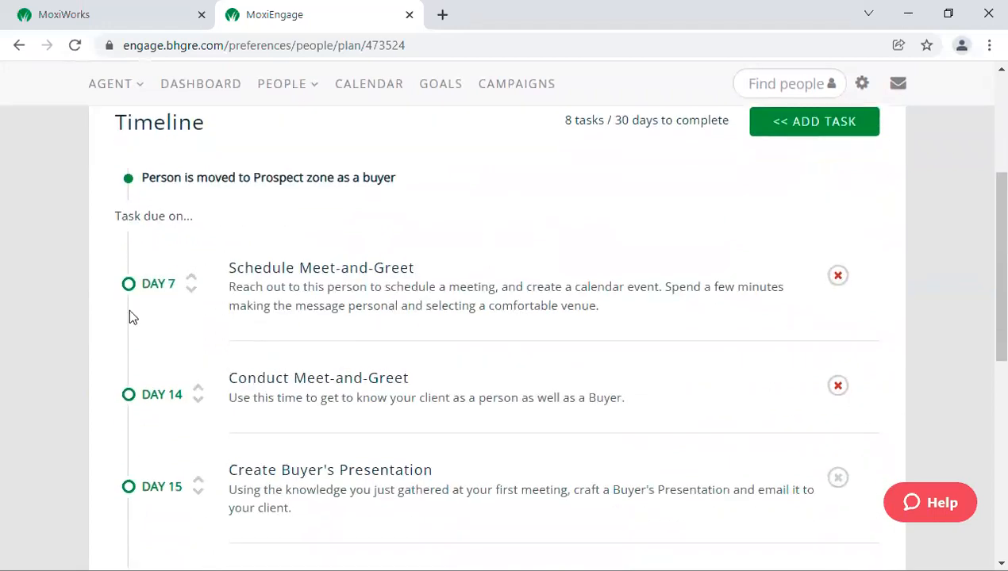
{"action": "left_click", "coordinate": [838, 277]}
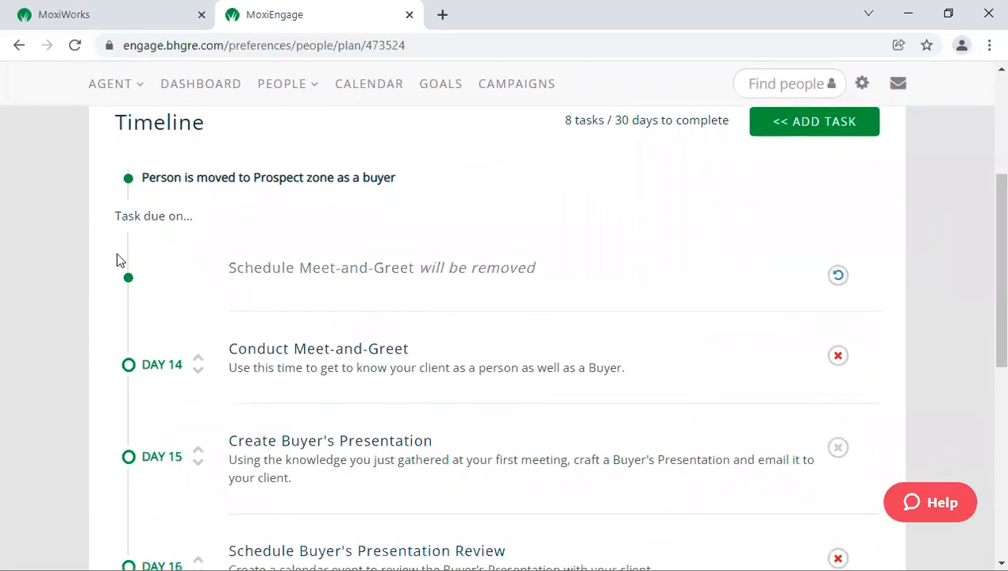
Step: Review the remaining Prospect tasks and their due days in the Buyer Plan timeline
{"action": "scroll", "coordinate": [373, 401], "scroll_direction": "down", "scroll_amount": 4}
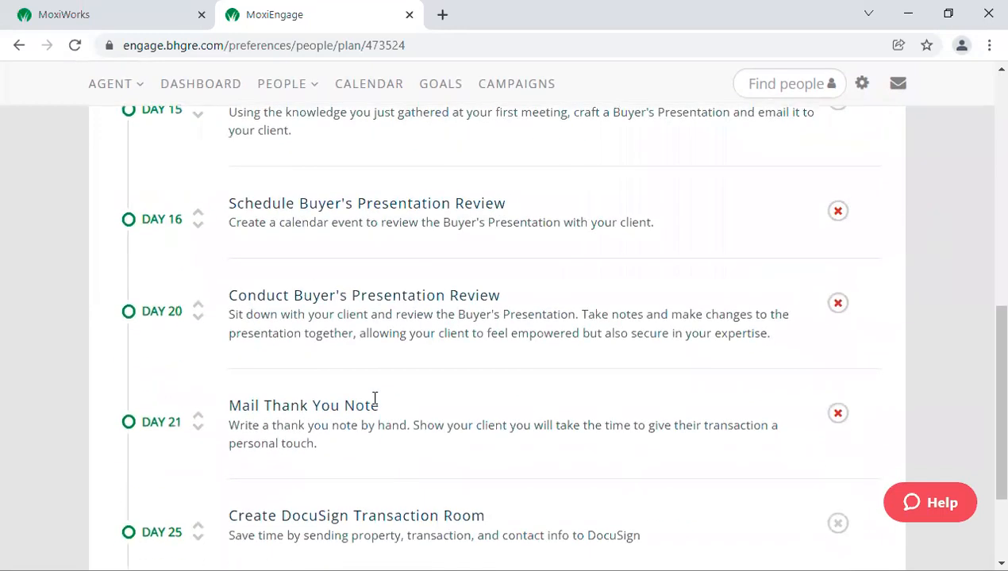
{"action": "scroll", "coordinate": [375, 398], "scroll_direction": "down", "scroll_amount": 2}
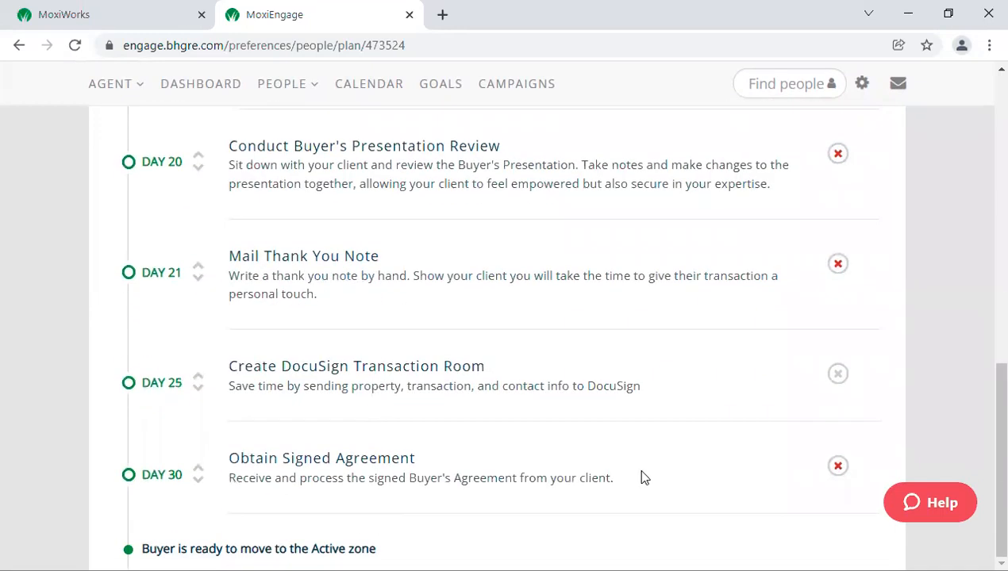
{"action": "scroll", "coordinate": [643, 477], "scroll_direction": "up", "scroll_amount": 4}
{"action": "scroll", "coordinate": [642, 477], "scroll_direction": "down", "scroll_amount": 4}
{"action": "scroll", "coordinate": [453, 392], "scroll_direction": "up", "scroll_amount": 5}
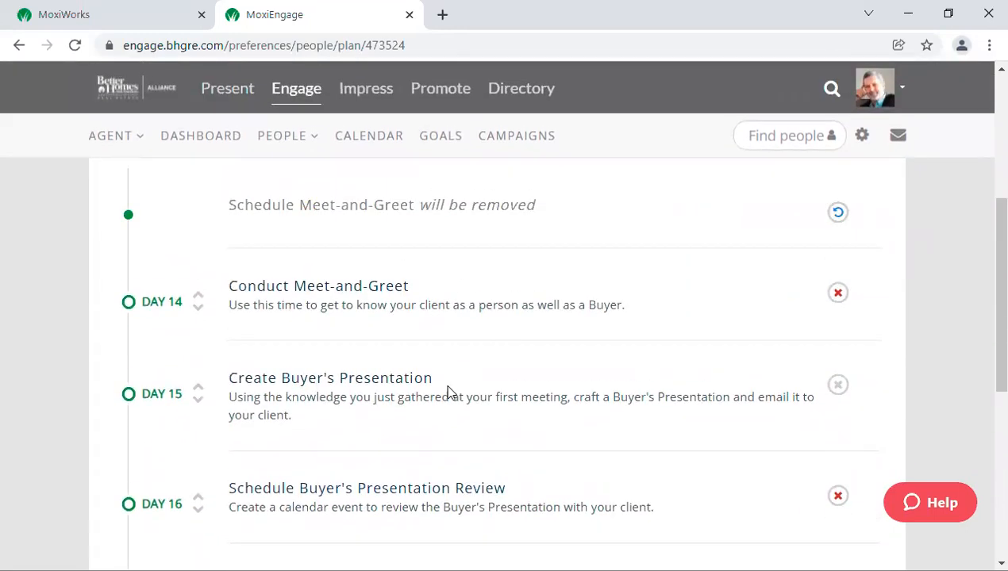
{"action": "scroll", "coordinate": [365, 387], "scroll_direction": "down", "scroll_amount": 1}
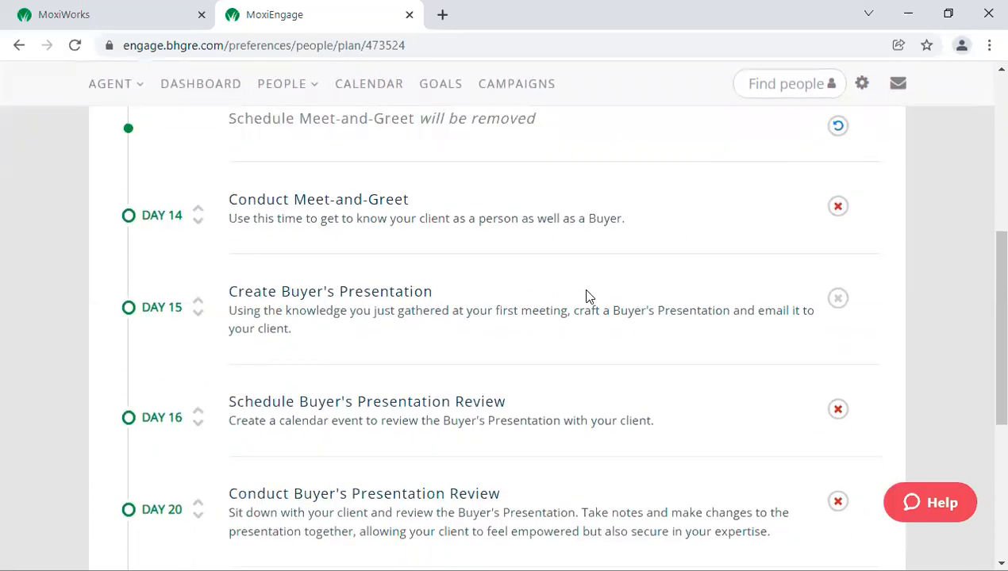
{"action": "scroll", "coordinate": [587, 293], "scroll_direction": "down", "scroll_amount": 4}
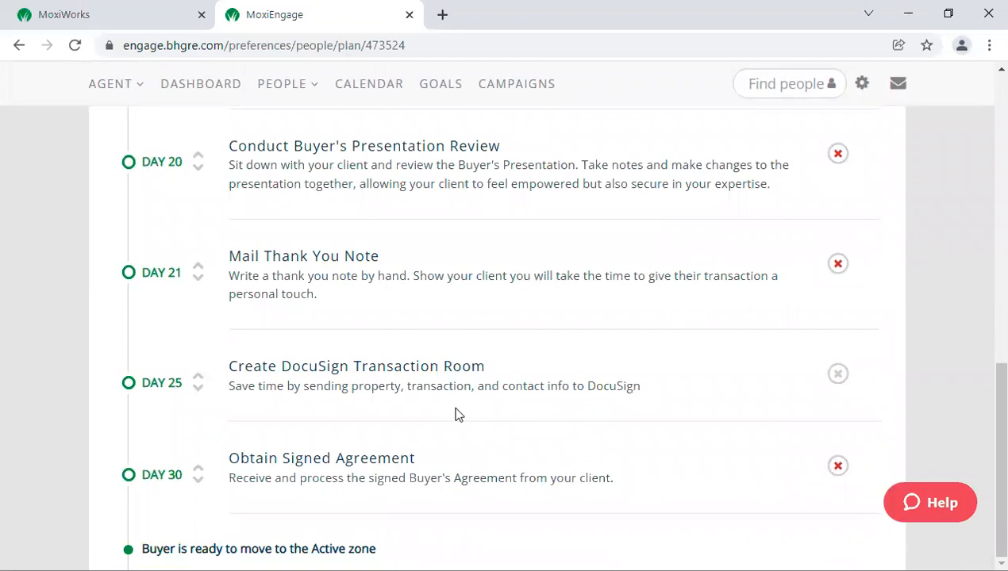
{"action": "scroll", "coordinate": [441, 435], "scroll_direction": "up", "scroll_amount": 7}
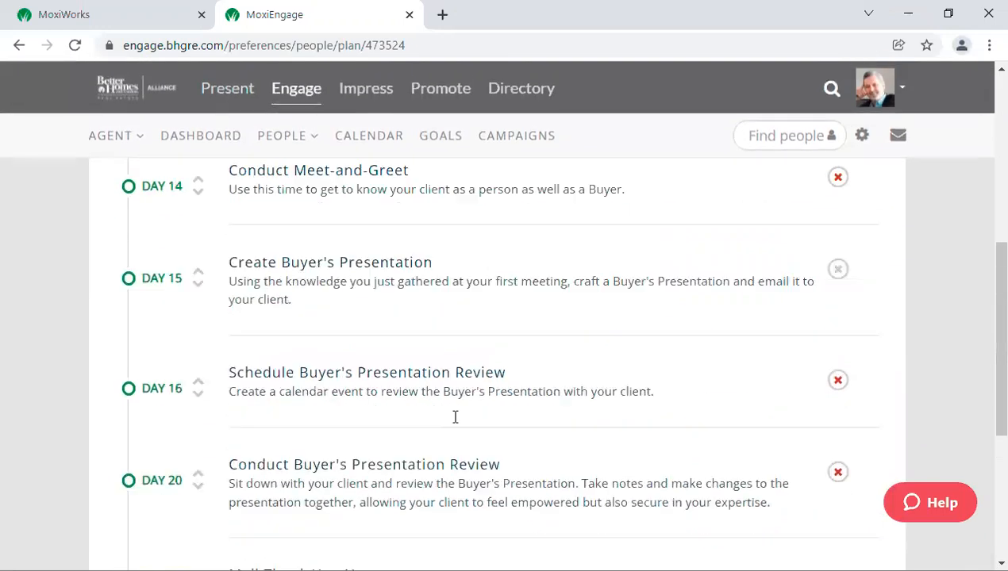
{"action": "scroll", "coordinate": [444, 448], "scroll_direction": "down", "scroll_amount": 3}
{"action": "scroll", "coordinate": [432, 414], "scroll_direction": "up", "scroll_amount": 2}
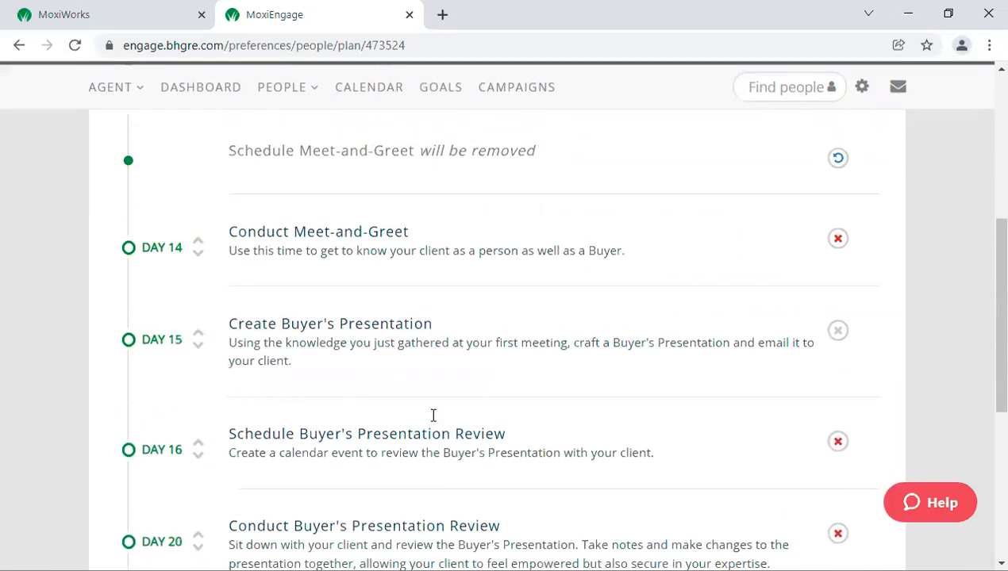
{"action": "scroll", "coordinate": [431, 414], "scroll_direction": "down", "scroll_amount": 6}
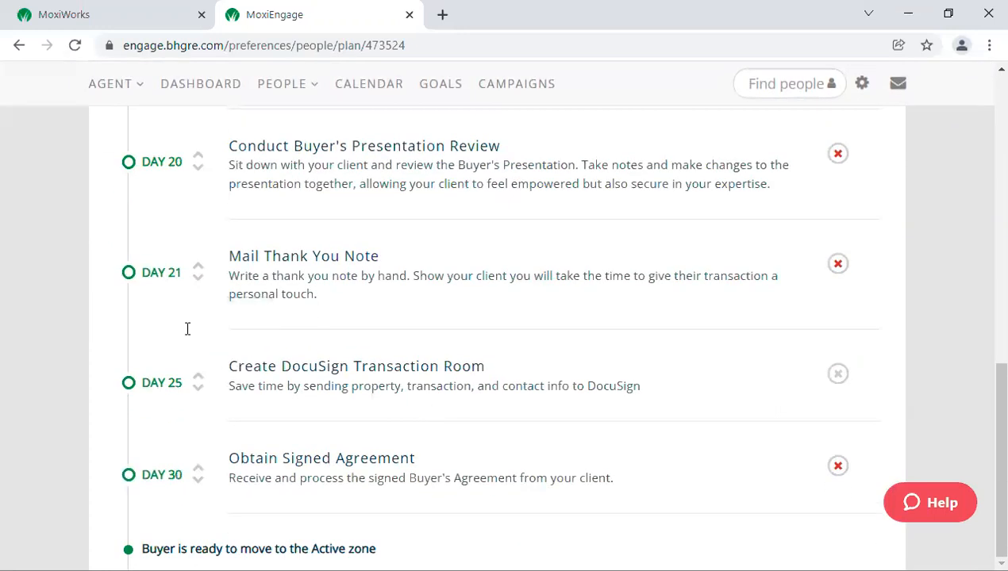
Step: Set the due day of the Create DocuSign Transaction Room task to day 23 and update it
{"action": "left_click", "coordinate": [198, 378]}
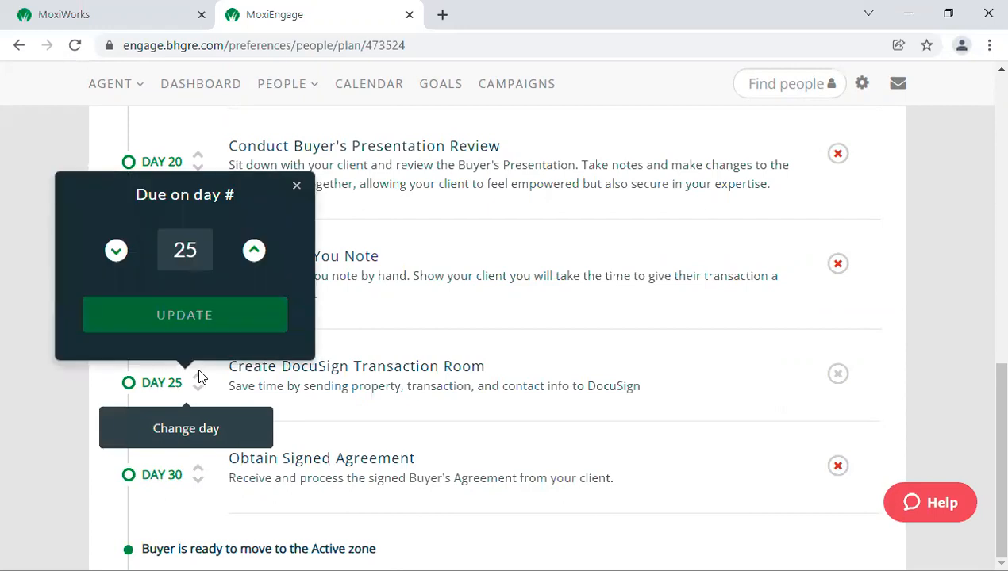
{"action": "left_click", "coordinate": [117, 251]}
{"action": "left_click", "coordinate": [117, 252]}
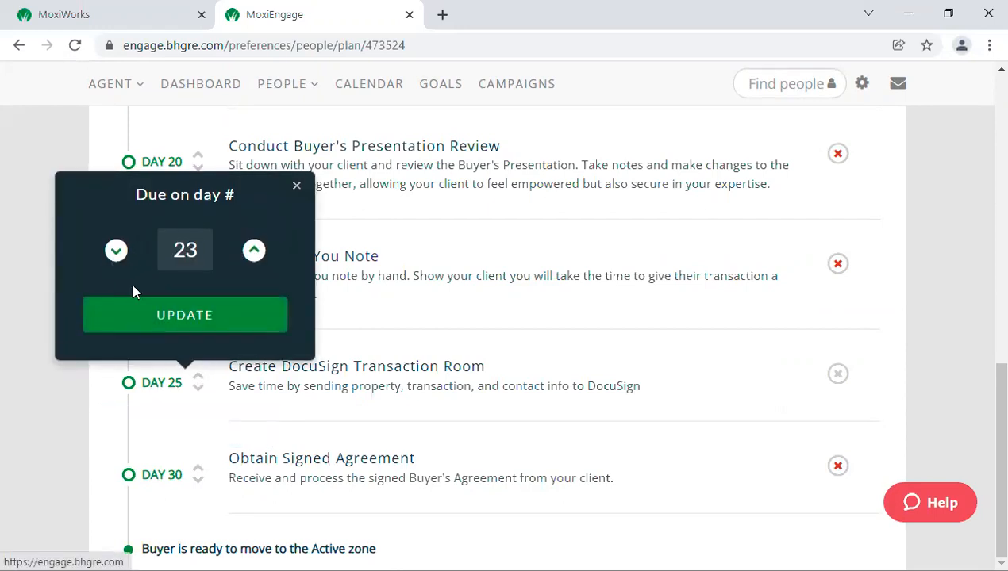
{"action": "left_click", "coordinate": [185, 322]}
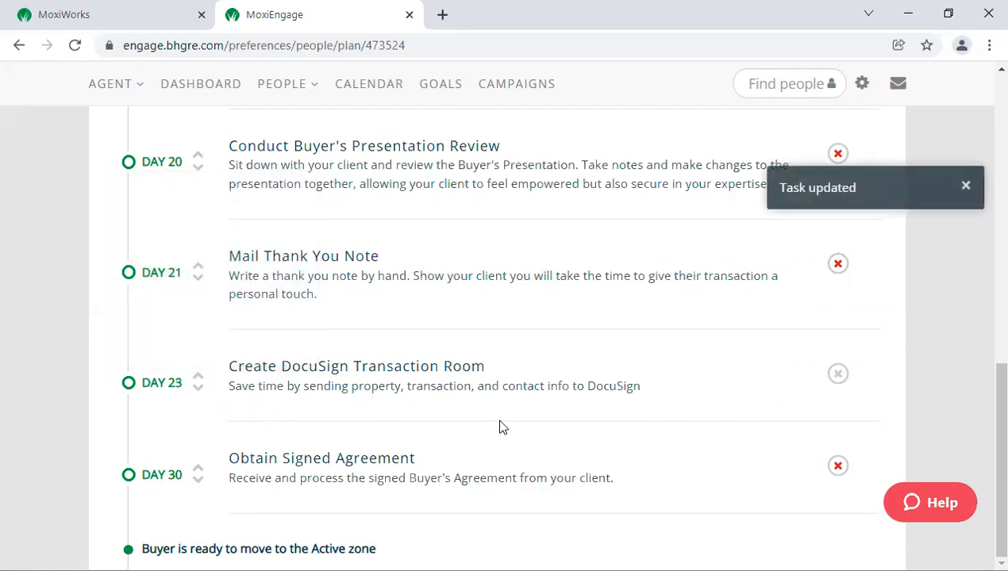
Step: Browse the list of tasks that can be added to the Buyer Plan's Prospect timeline and close the list
{"action": "scroll", "coordinate": [500, 423], "scroll_direction": "up", "scroll_amount": 9}
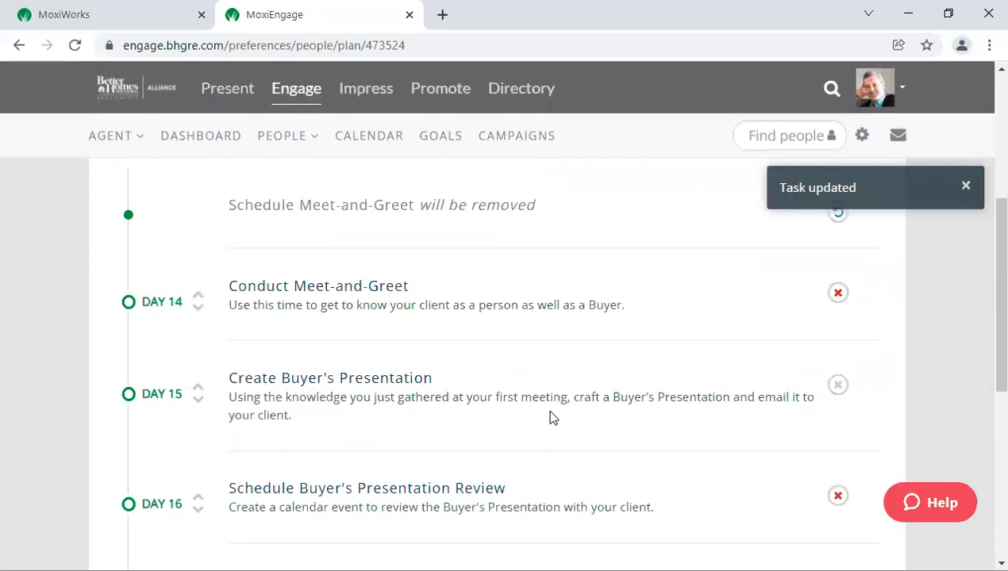
{"action": "scroll", "coordinate": [738, 396], "scroll_direction": "up", "scroll_amount": 2}
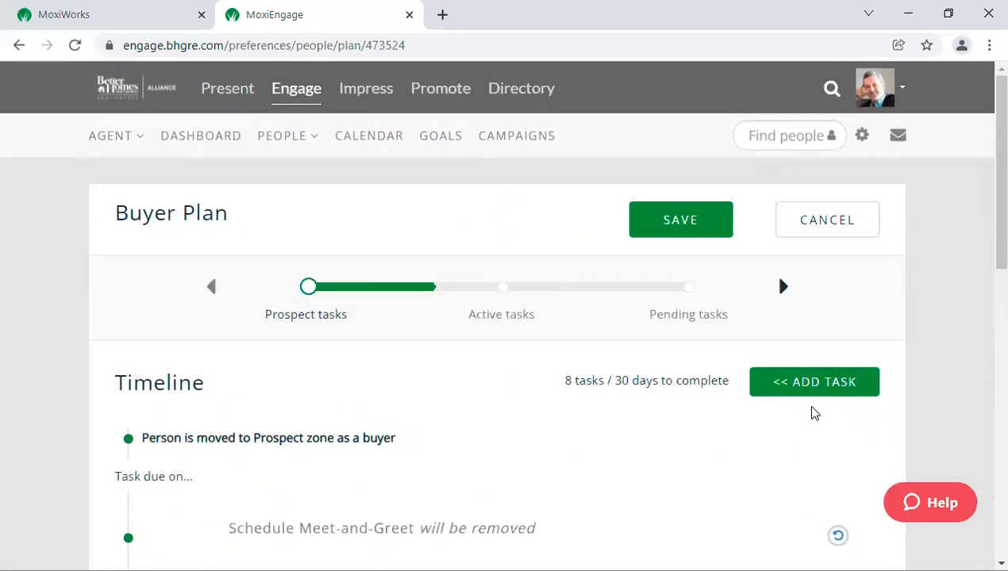
{"action": "left_click", "coordinate": [815, 382]}
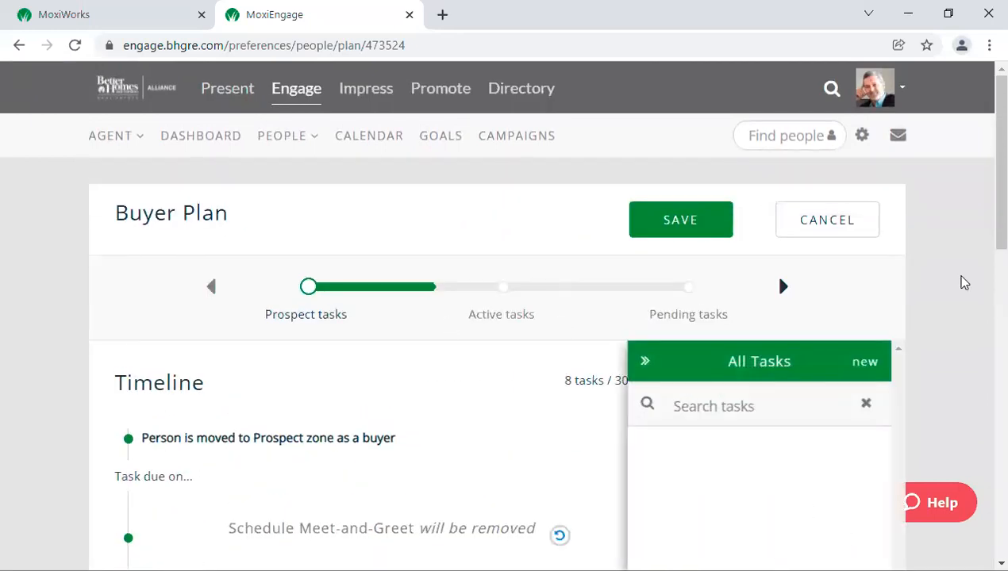
{"action": "scroll", "coordinate": [984, 294], "scroll_direction": "down", "scroll_amount": 2}
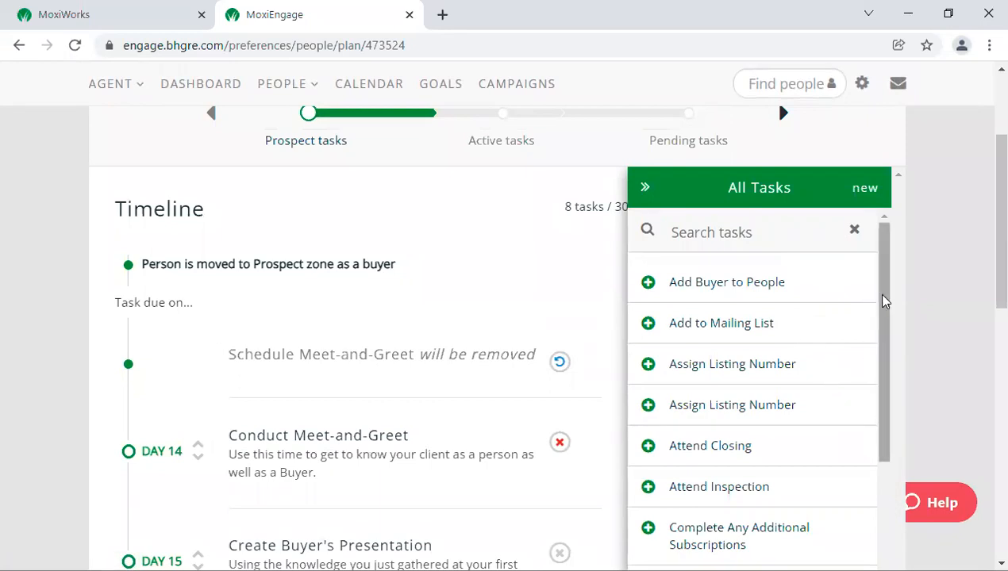
{"action": "left_click_drag", "start_coordinate": [876, 300], "coordinate": [885, 556]}
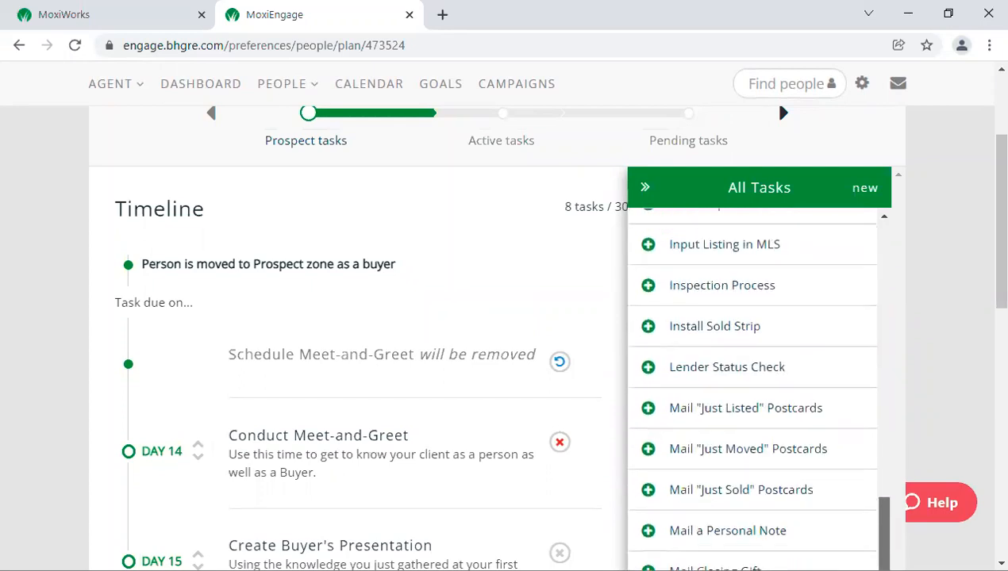
{"action": "scroll", "coordinate": [762, 325], "scroll_direction": "down", "scroll_amount": 12}
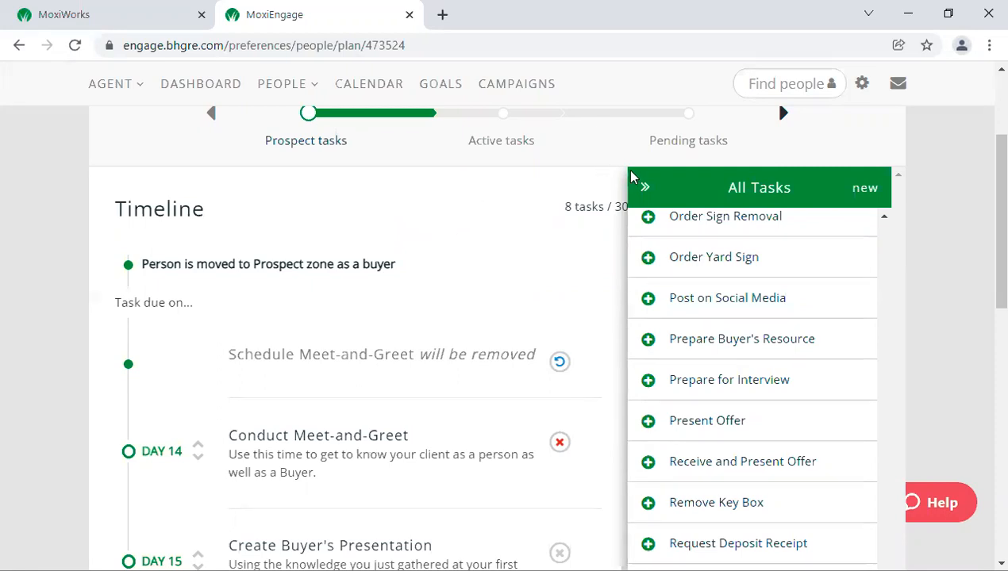
{"action": "left_click", "coordinate": [645, 191]}
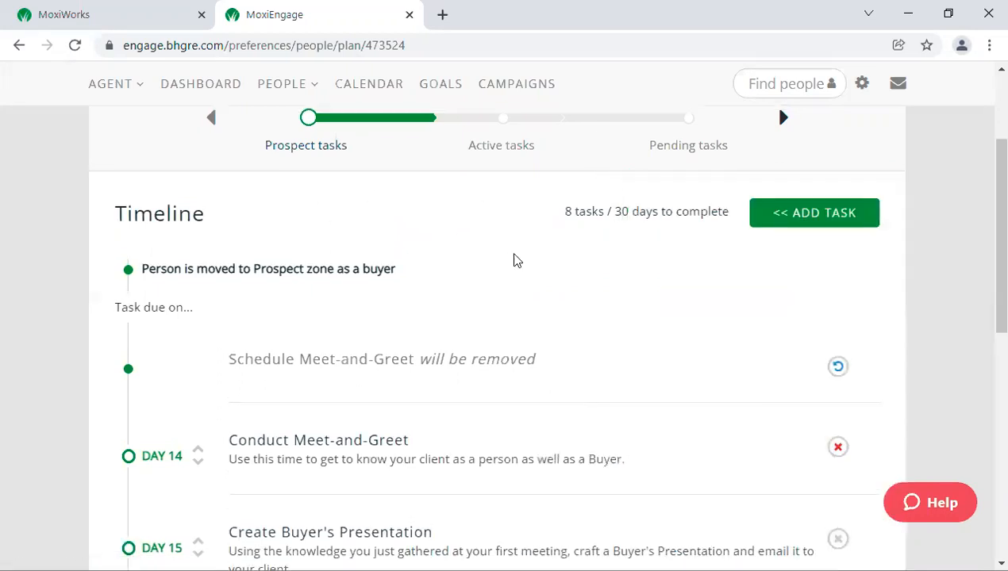
{"action": "scroll", "coordinate": [523, 250], "scroll_direction": "up", "scroll_amount": 2}
{"action": "scroll", "coordinate": [555, 253], "scroll_direction": "down", "scroll_amount": 2}
{"action": "scroll", "coordinate": [569, 256], "scroll_direction": "up", "scroll_amount": 2}
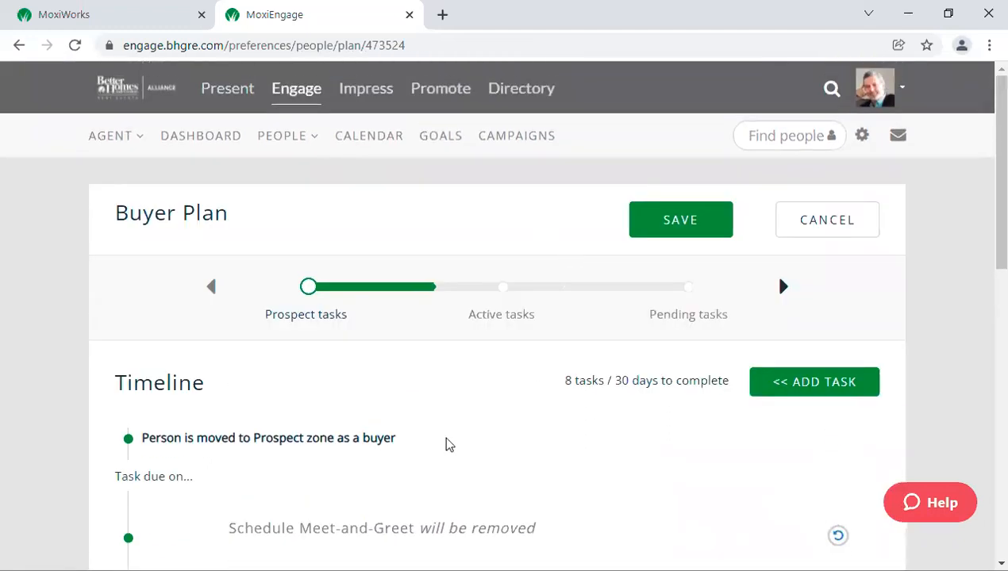
{"action": "scroll", "coordinate": [420, 373], "scroll_direction": "down", "scroll_amount": 2}
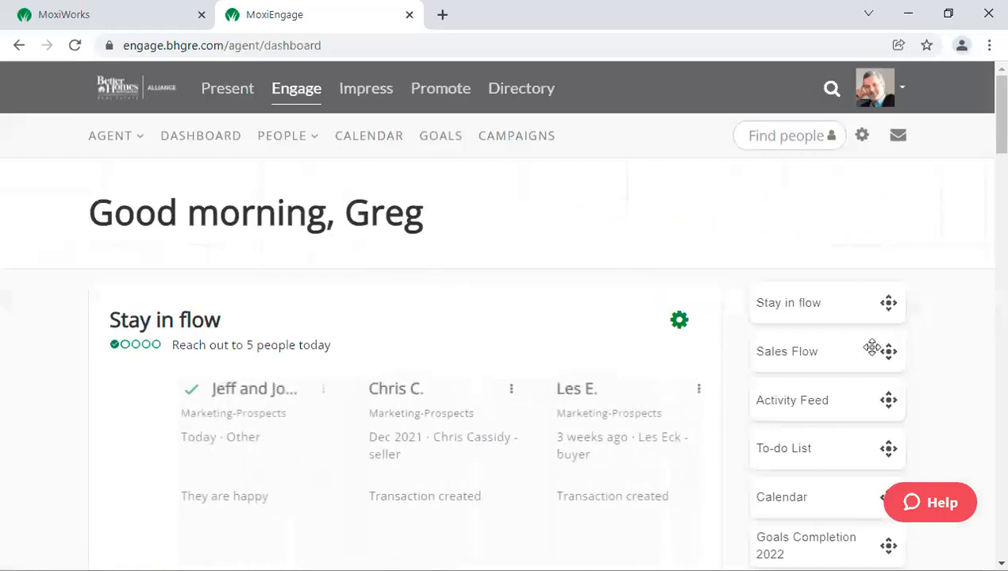
Step: Look through the dashboard's sections and show the transaction tasks in its To-do List
{"action": "scroll", "coordinate": [635, 333], "scroll_direction": "down", "scroll_amount": 9}
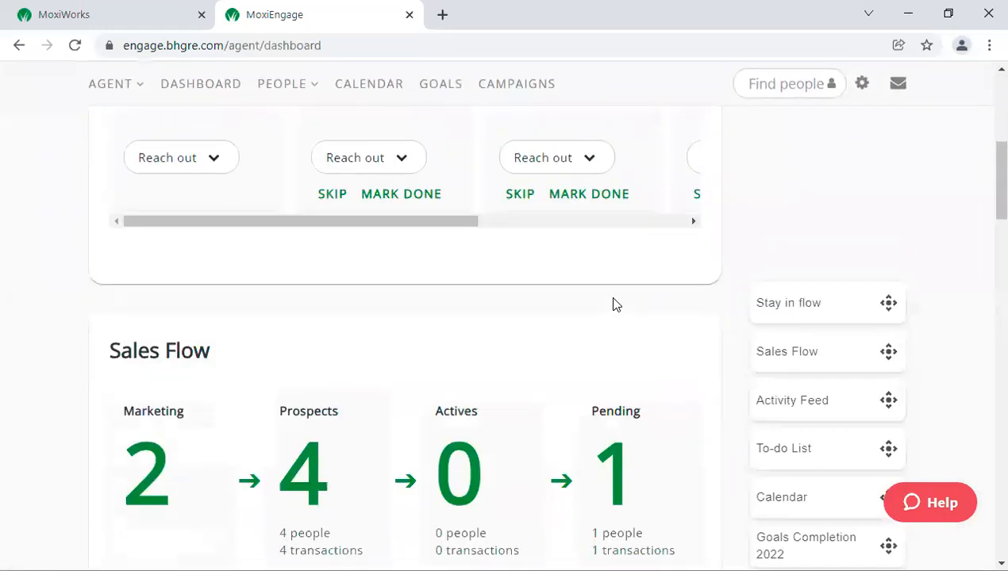
{"action": "scroll", "coordinate": [614, 302], "scroll_direction": "down", "scroll_amount": 2}
{"action": "scroll", "coordinate": [607, 306], "scroll_direction": "down", "scroll_amount": 2}
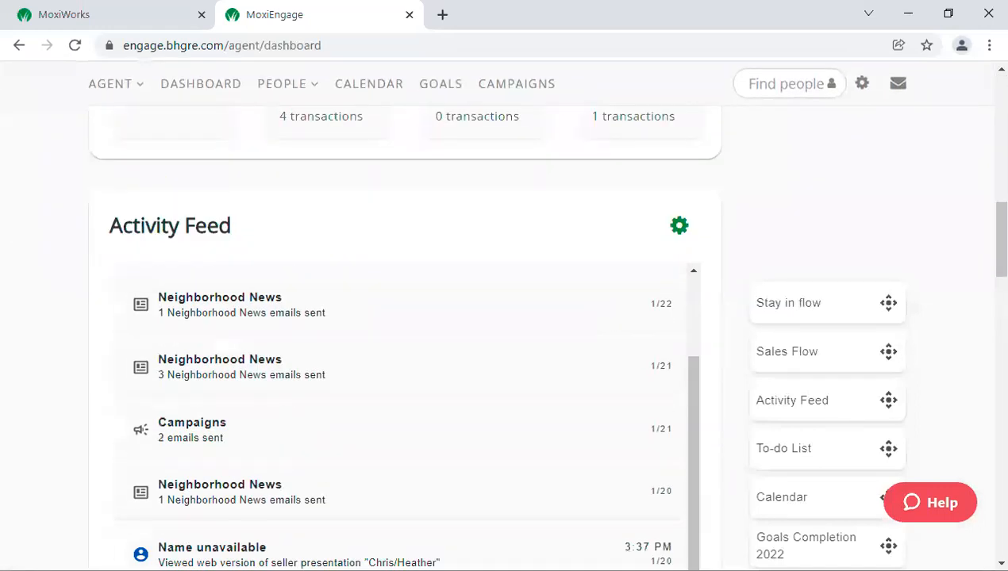
{"action": "scroll", "coordinate": [711, 424], "scroll_direction": "down", "scroll_amount": 6}
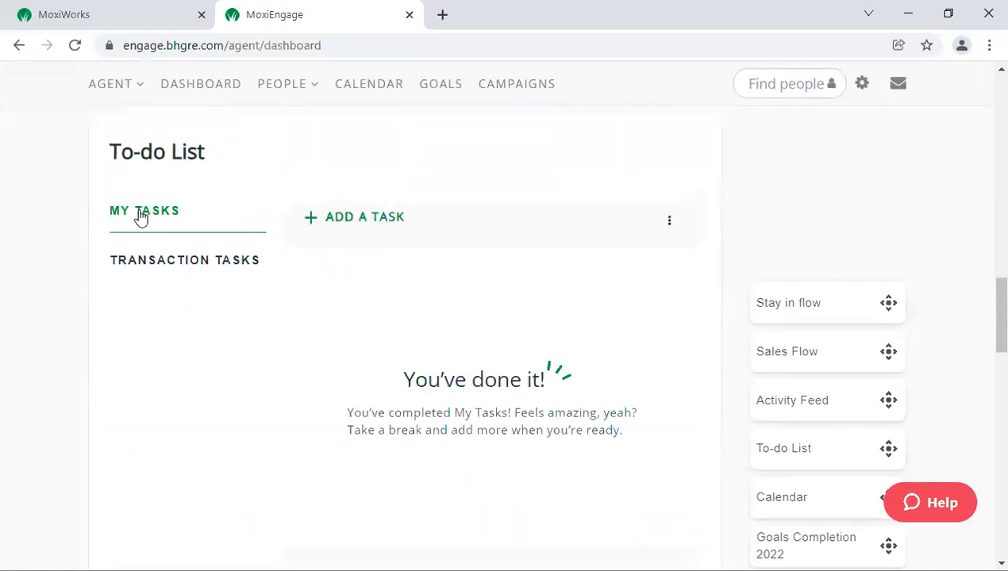
{"action": "left_click", "coordinate": [154, 268]}
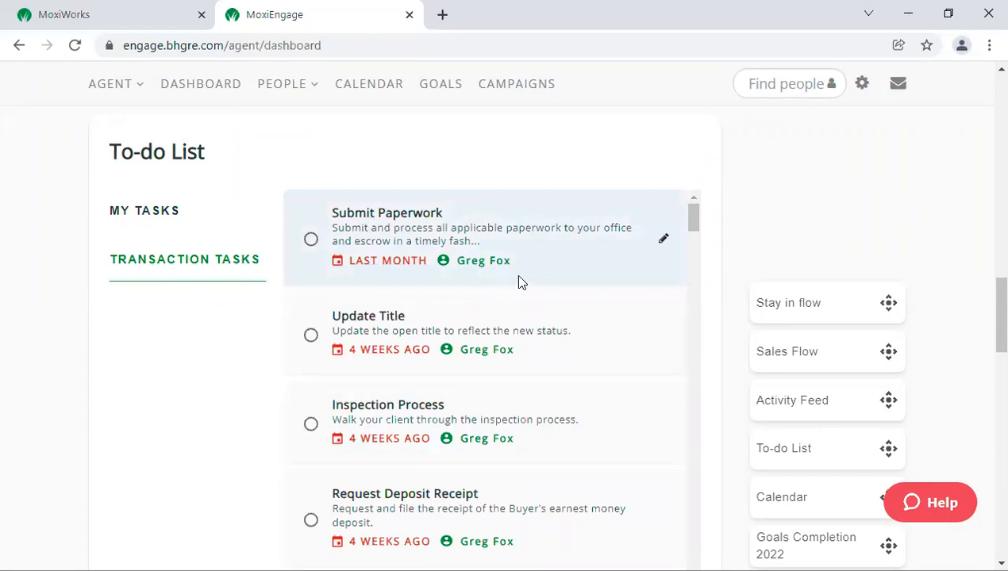
Step: Review the transaction tasks in the To-do List with their due dates and associated contacts
{"action": "scroll", "coordinate": [520, 283], "scroll_direction": "down", "scroll_amount": 1}
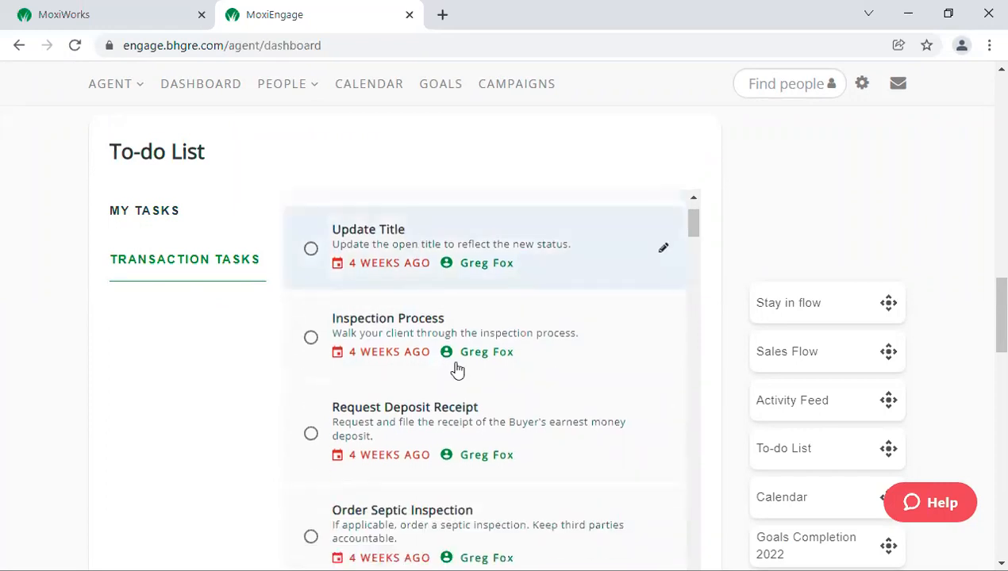
{"action": "scroll", "coordinate": [416, 400], "scroll_direction": "down", "scroll_amount": 5}
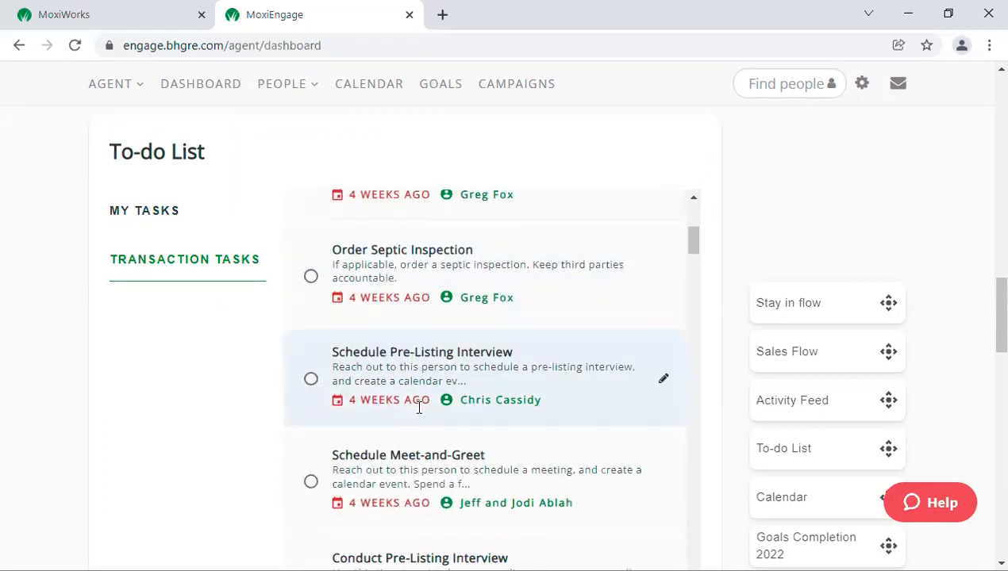
{"action": "scroll", "coordinate": [419, 407], "scroll_direction": "down", "scroll_amount": 4}
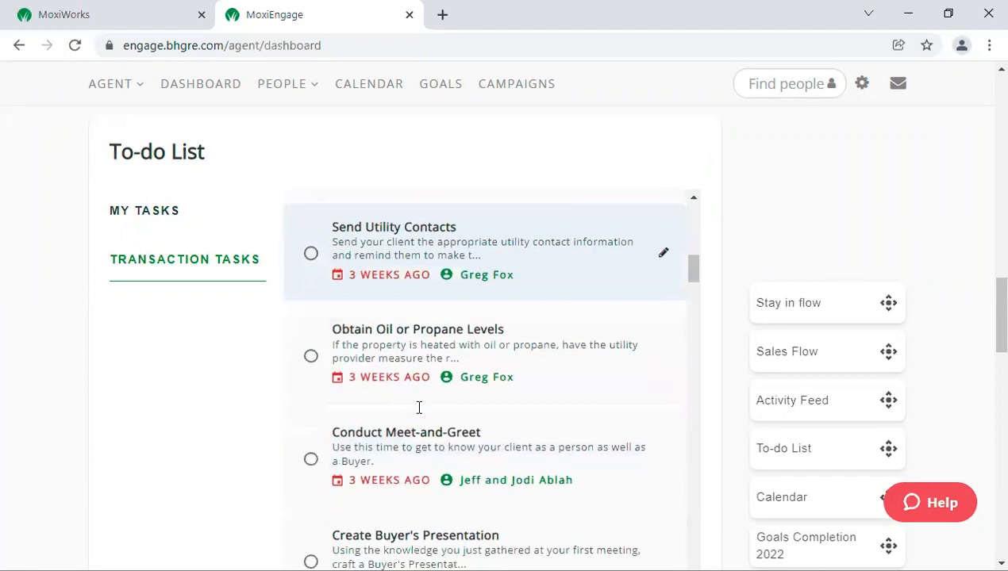
{"action": "scroll", "coordinate": [419, 412], "scroll_direction": "down", "scroll_amount": 3}
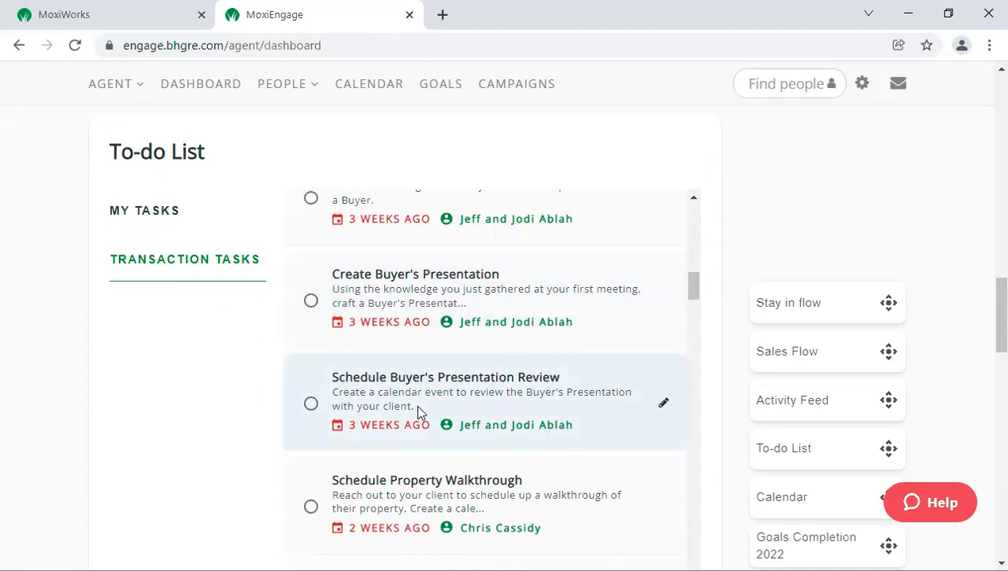
{"action": "scroll", "coordinate": [414, 403], "scroll_direction": "up", "scroll_amount": 14}
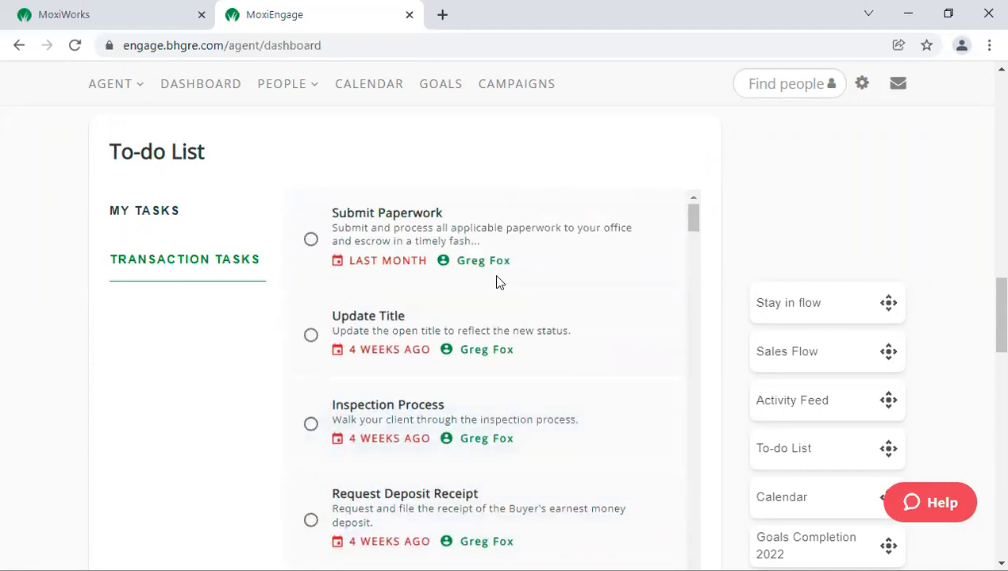
{"action": "scroll", "coordinate": [376, 307], "scroll_direction": "up", "scroll_amount": 3}
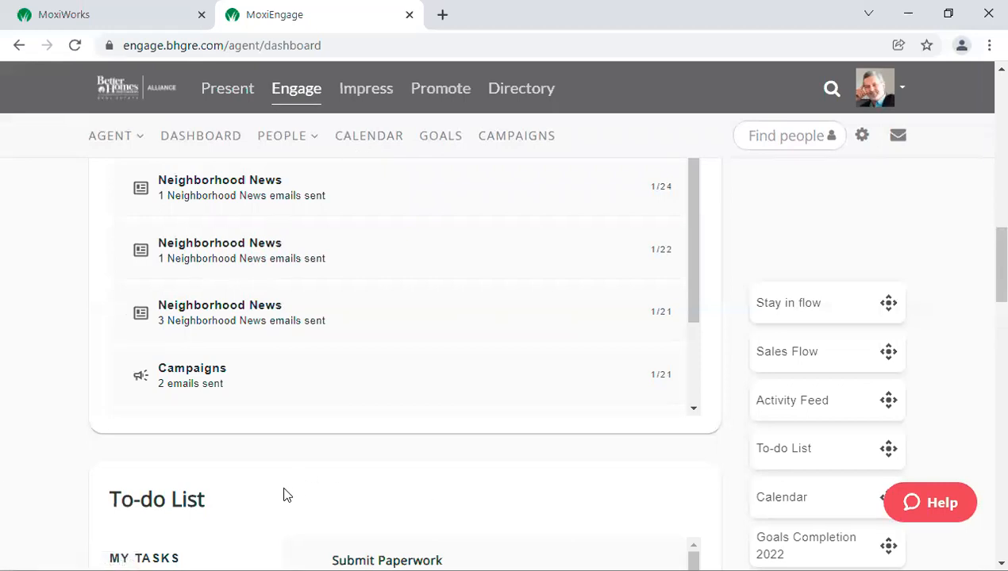
{"action": "scroll", "coordinate": [77, 469], "scroll_direction": "down", "scroll_amount": 5}
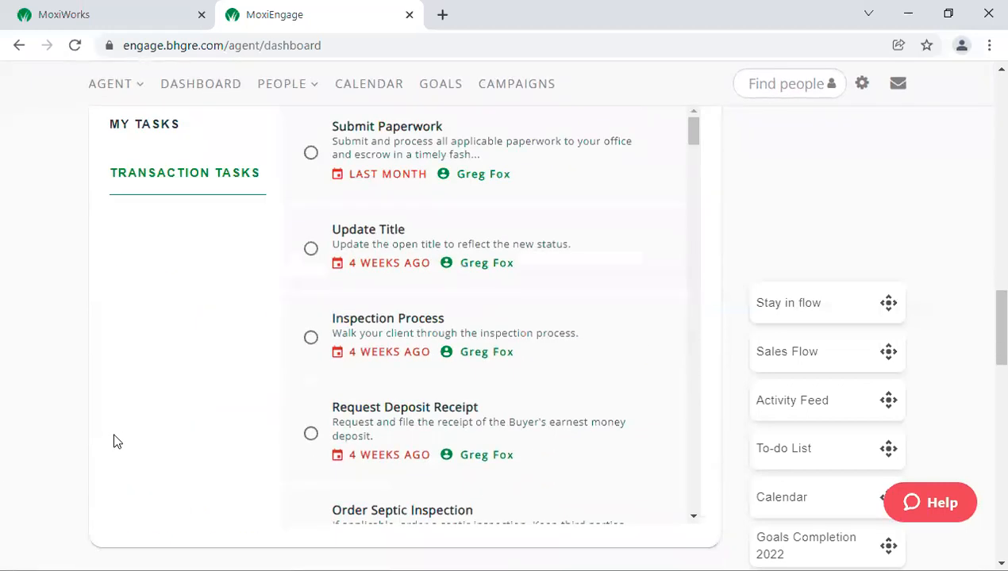
{"action": "scroll", "coordinate": [113, 441], "scroll_direction": "up", "scroll_amount": 3}
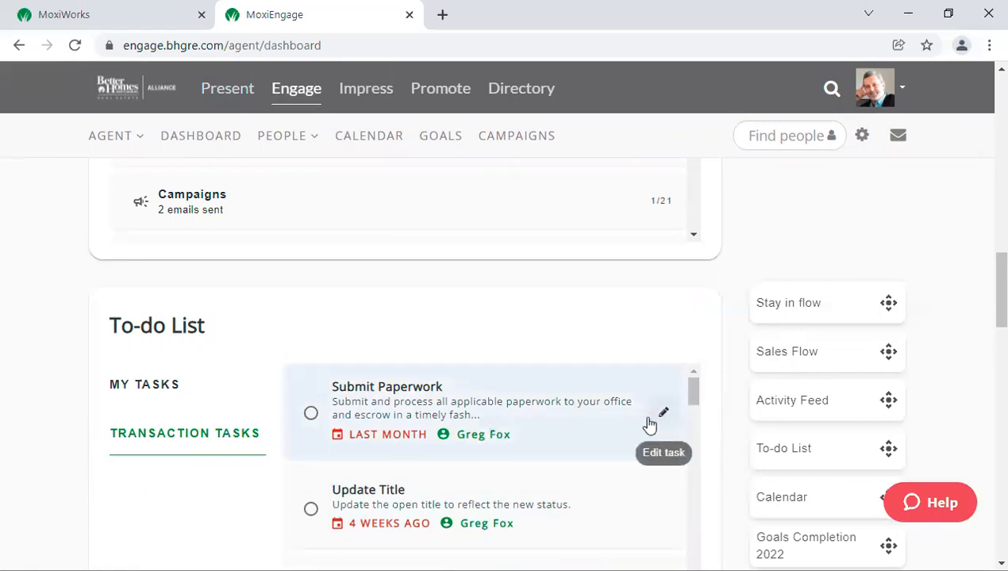
Step: Open the calendar and examine its month overview and the event types it can show
{"action": "scroll", "coordinate": [308, 191], "scroll_direction": "up", "scroll_amount": 15}
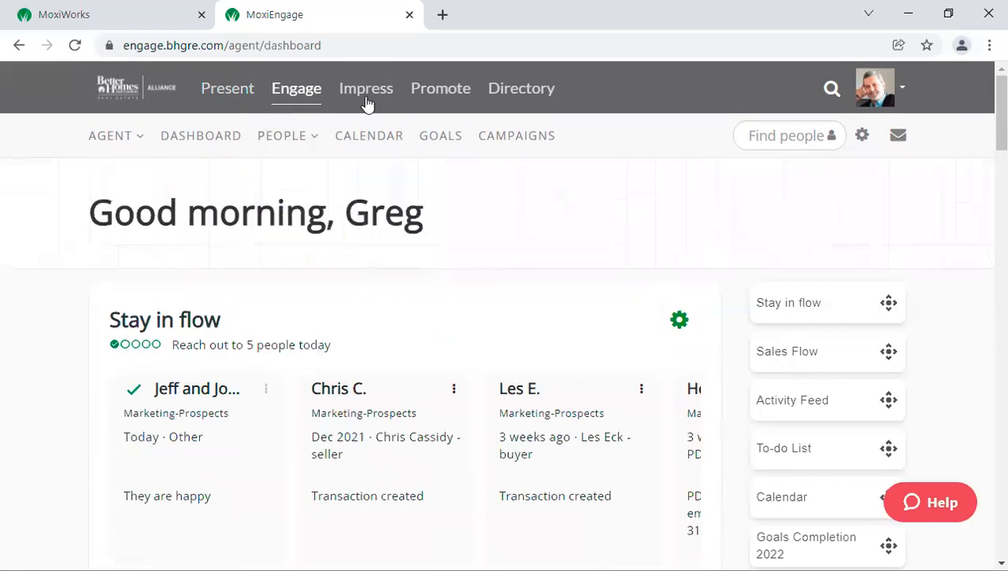
{"action": "left_click", "coordinate": [370, 137]}
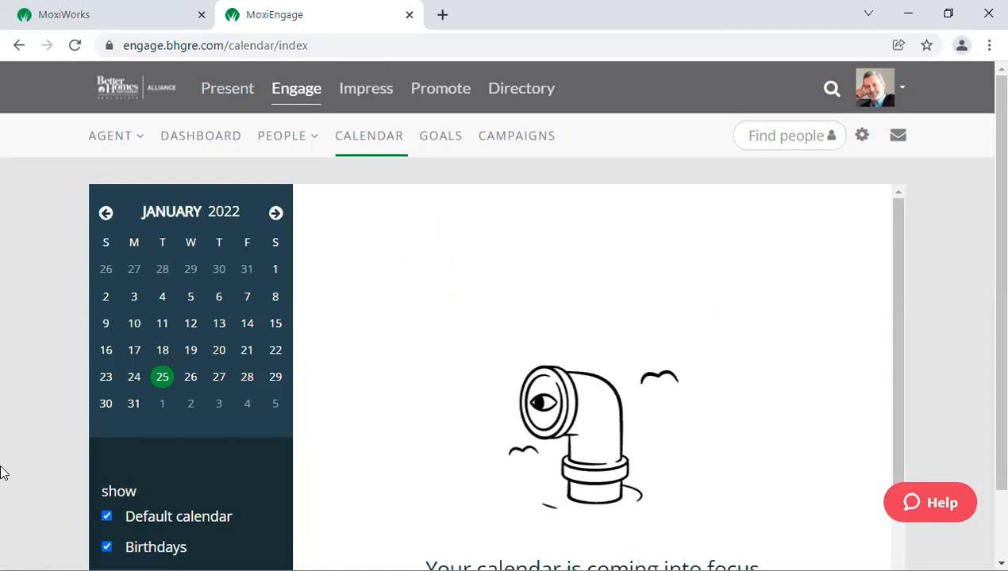
{"action": "scroll", "coordinate": [2, 473], "scroll_direction": "down", "scroll_amount": 1}
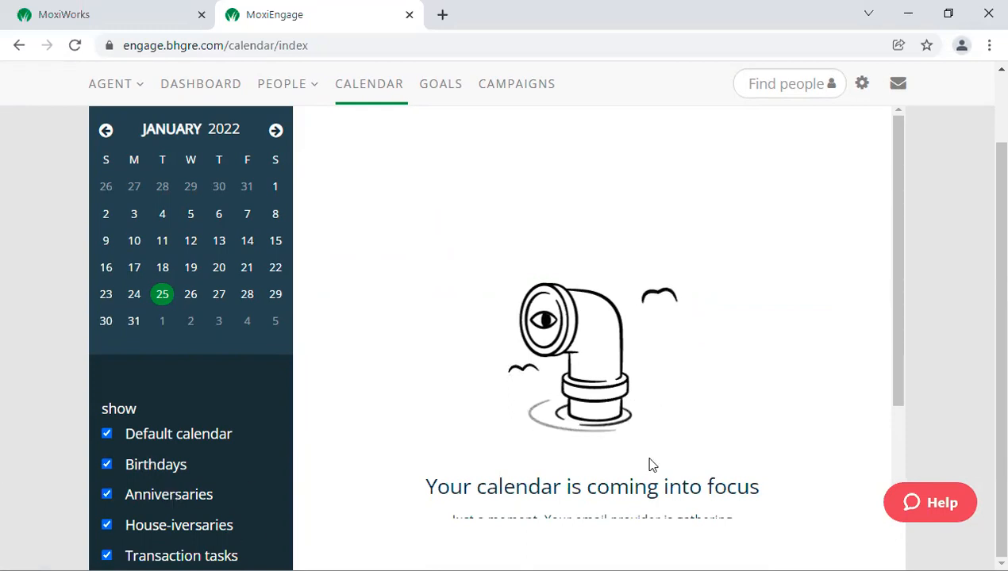
{"action": "scroll", "coordinate": [821, 439], "scroll_direction": "down", "scroll_amount": 2}
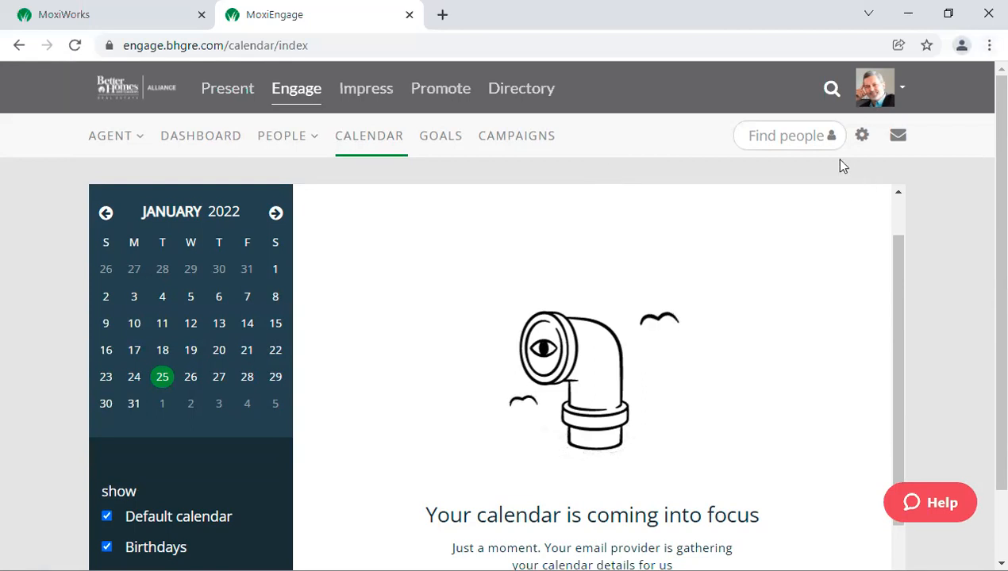
{"action": "scroll", "coordinate": [833, 486], "scroll_direction": "up", "scroll_amount": 1}
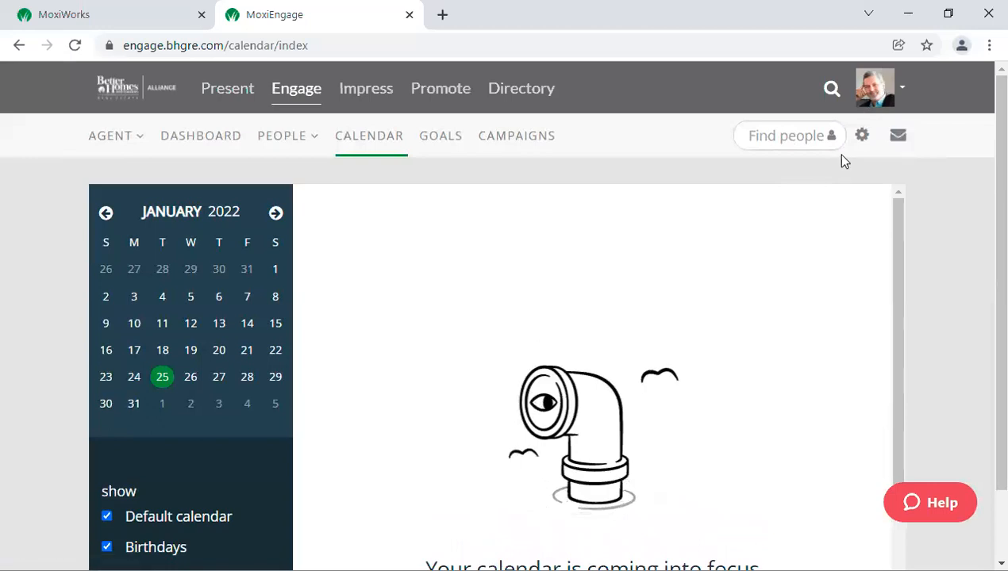
Step: Open the Special Dates preferences and review the birthday, anniversary and house-iversary messages and their calendar reminders
{"action": "left_click", "coordinate": [861, 143]}
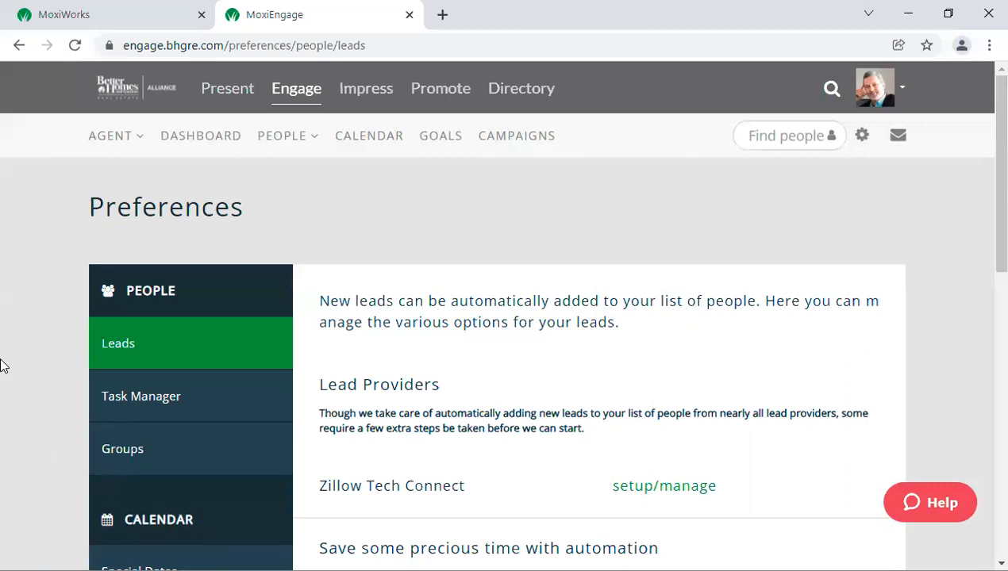
{"action": "scroll", "coordinate": [6, 361], "scroll_direction": "down", "scroll_amount": 3}
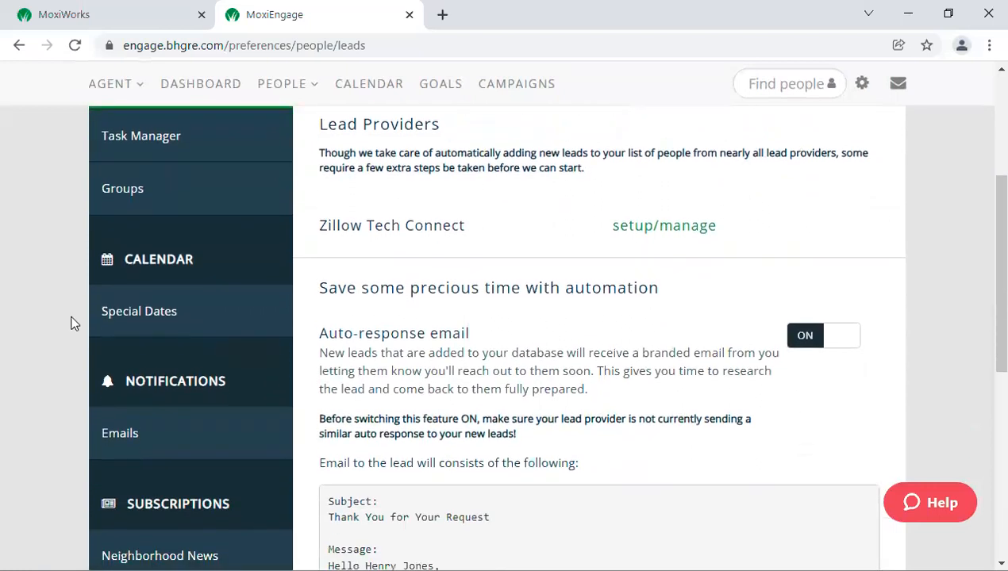
{"action": "left_click", "coordinate": [129, 311]}
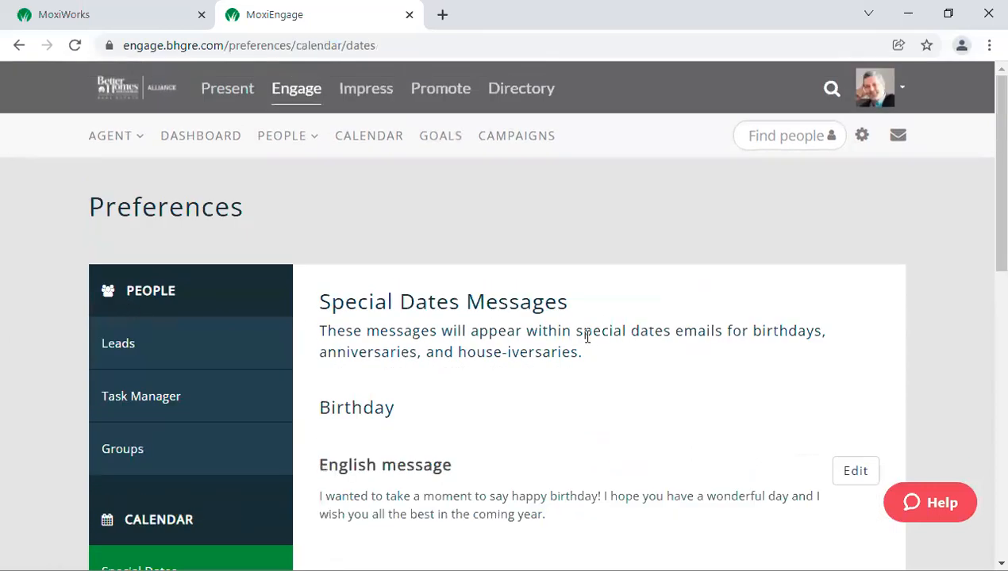
{"action": "scroll", "coordinate": [539, 317], "scroll_direction": "down", "scroll_amount": 3}
{"action": "scroll", "coordinate": [657, 321], "scroll_direction": "down", "scroll_amount": 3}
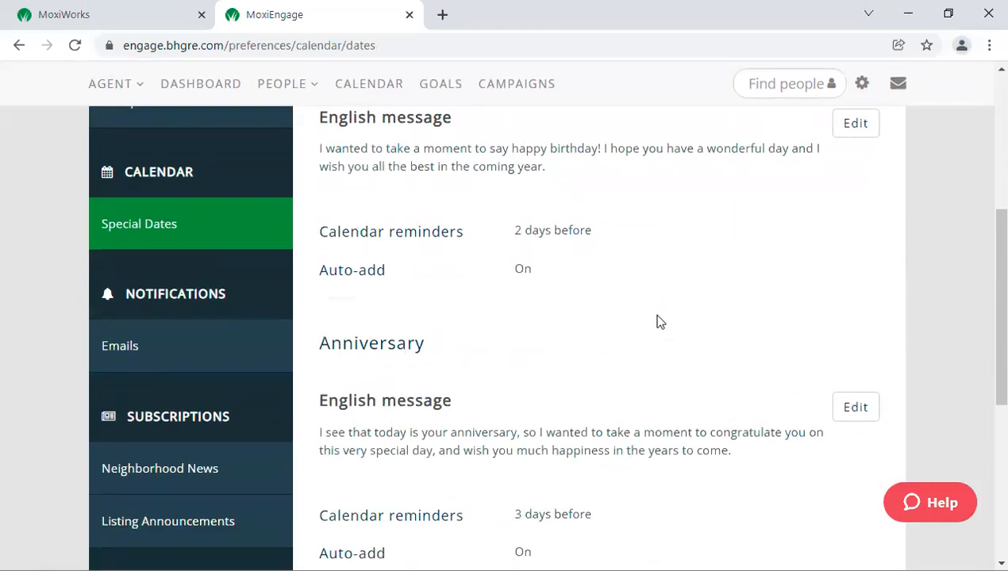
{"action": "scroll", "coordinate": [657, 326], "scroll_direction": "down", "scroll_amount": 1}
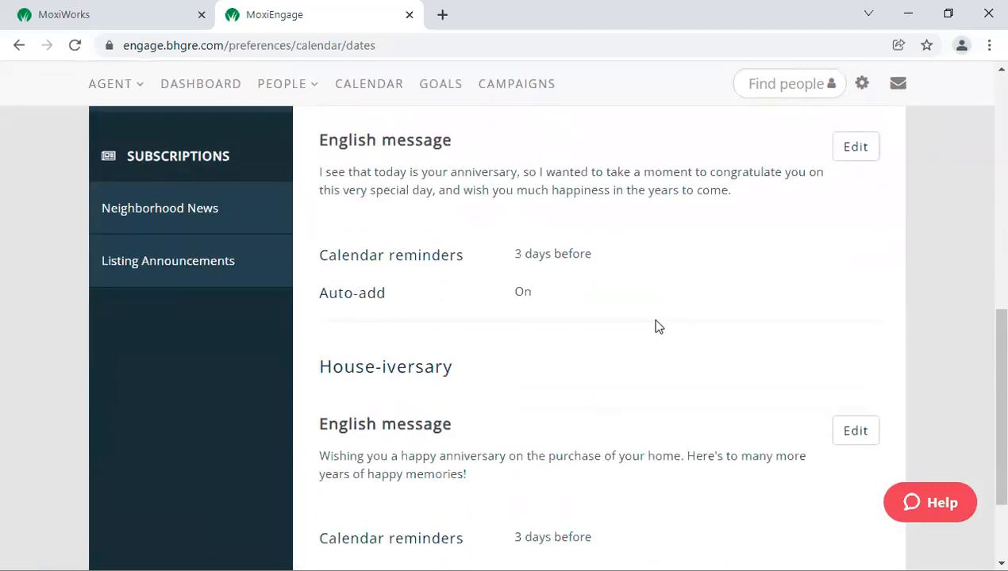
{"action": "scroll", "coordinate": [655, 326], "scroll_direction": "down", "scroll_amount": 1}
{"action": "scroll", "coordinate": [655, 321], "scroll_direction": "up", "scroll_amount": 3}
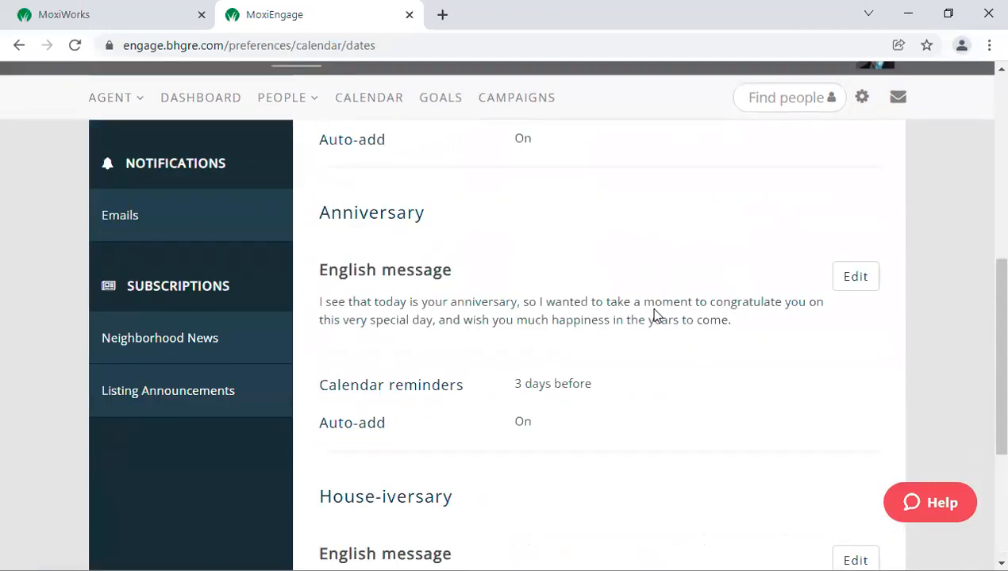
{"action": "scroll", "coordinate": [655, 315], "scroll_direction": "up", "scroll_amount": 6}
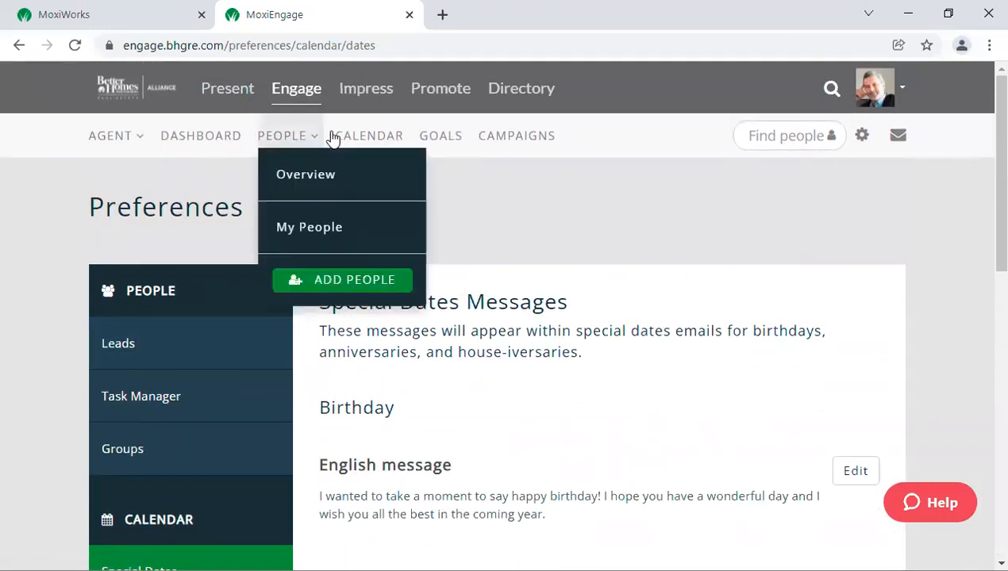
Step: Return to the calendar and look over its event display options
{"action": "left_click", "coordinate": [371, 137]}
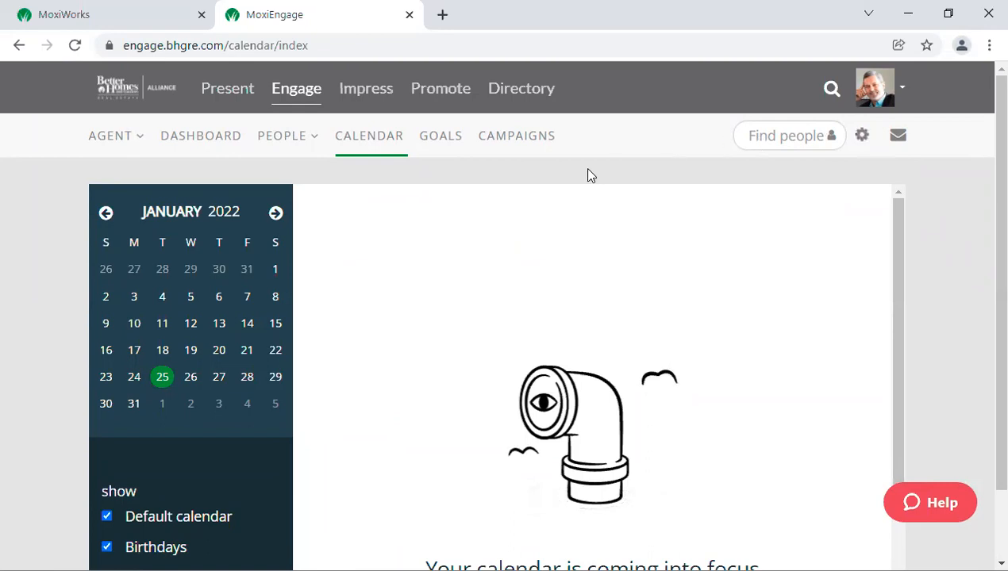
{"action": "scroll", "coordinate": [6, 300], "scroll_direction": "down", "scroll_amount": 1}
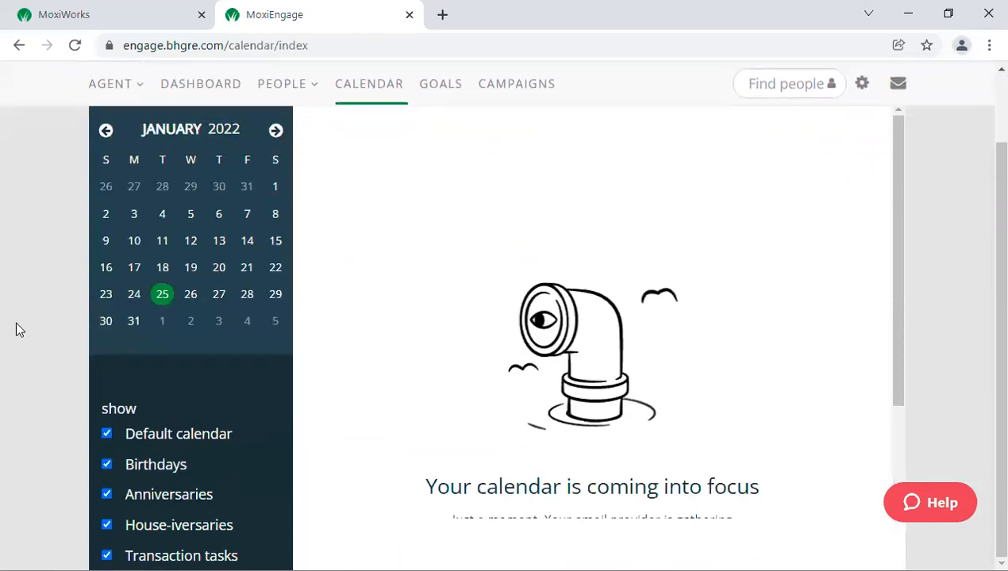
Step: Open the Engage Settings and look over the People, Calendar, Notifications and Subscriptions preference categories
{"action": "scroll", "coordinate": [105, 350], "scroll_direction": "up", "scroll_amount": 1}
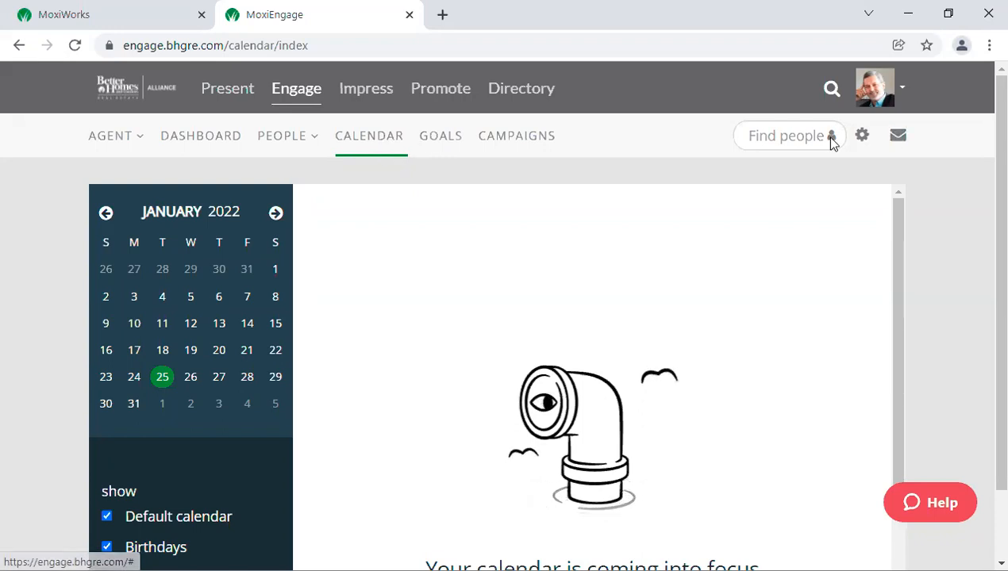
{"action": "left_click", "coordinate": [864, 136]}
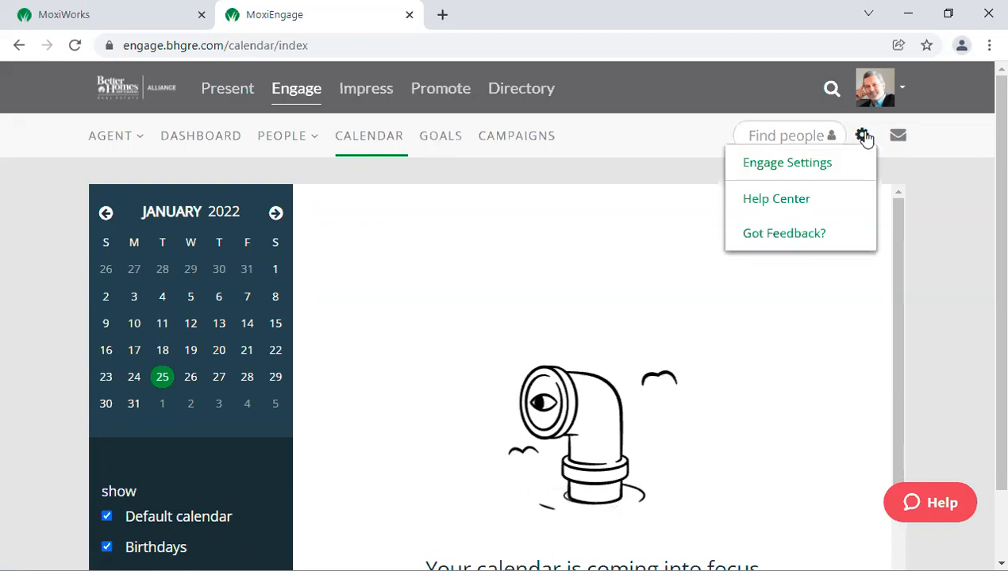
{"action": "left_click", "coordinate": [794, 164]}
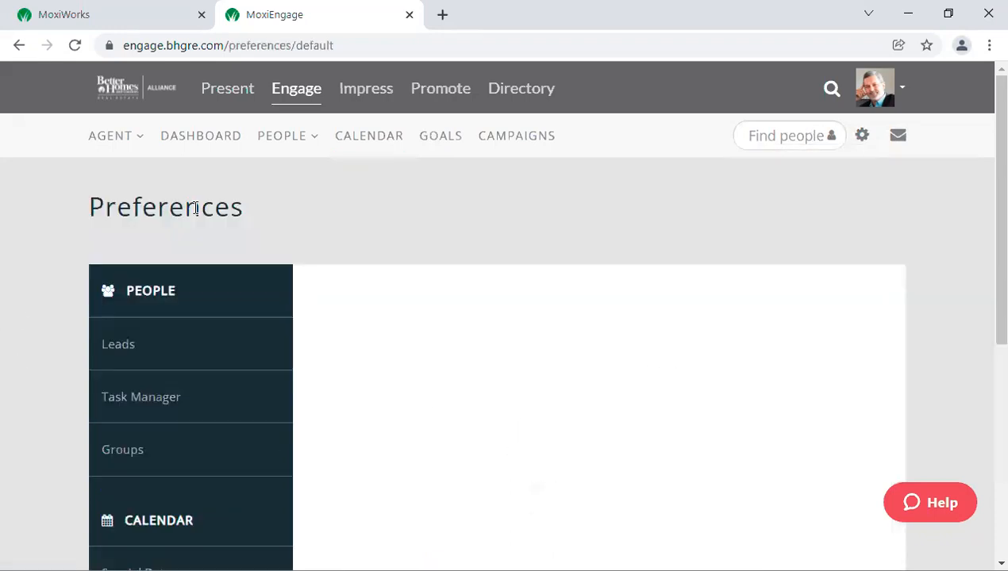
{"action": "scroll", "coordinate": [136, 295], "scroll_direction": "down", "scroll_amount": 3}
{"action": "scroll", "coordinate": [136, 295], "scroll_direction": "down", "scroll_amount": 1}
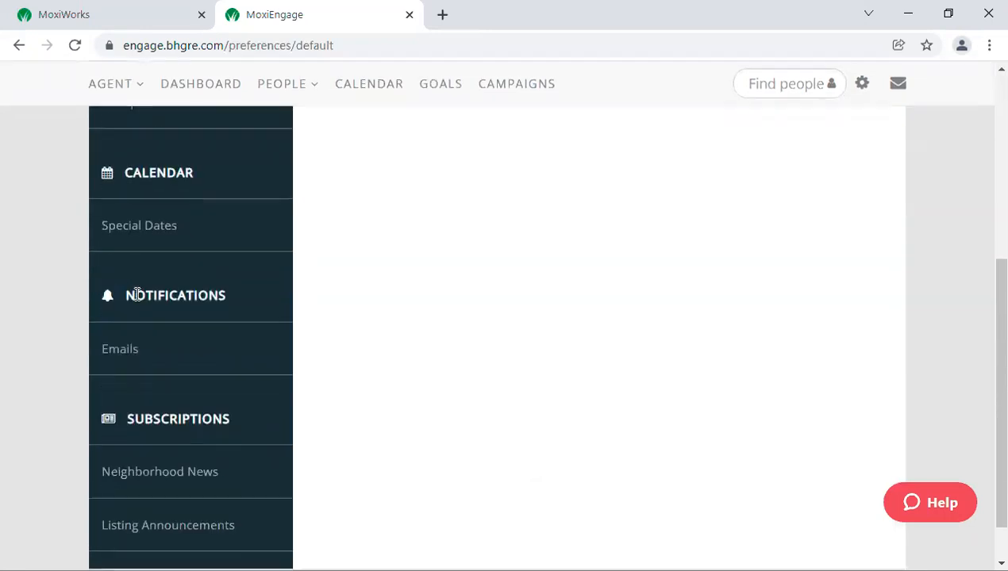
{"action": "scroll", "coordinate": [140, 293], "scroll_direction": "up", "scroll_amount": 2}
{"action": "scroll", "coordinate": [145, 299], "scroll_direction": "up", "scroll_amount": 3}
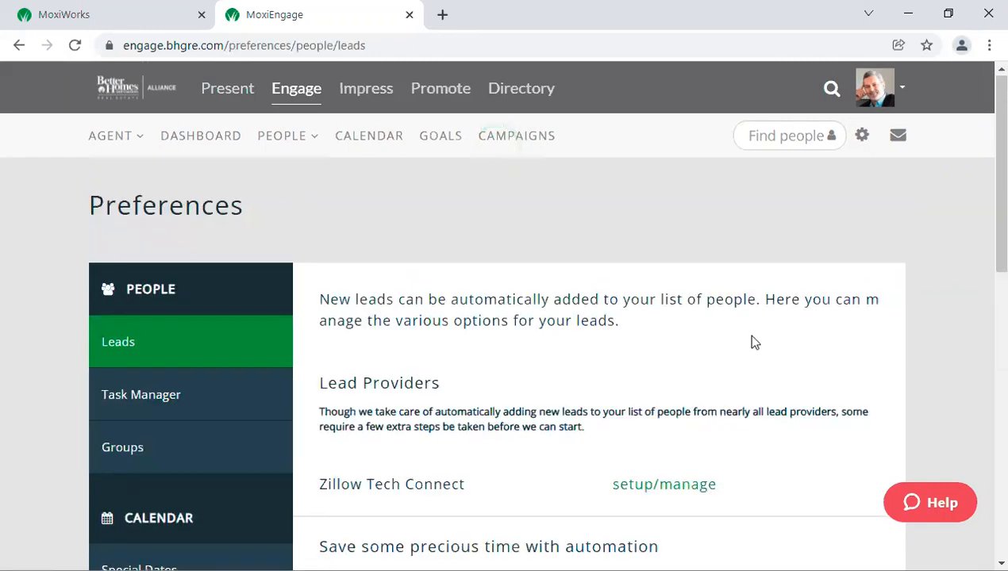
Step: Review the Leads preferences, covering the lead providers and the auto-response email with its message template
{"action": "scroll", "coordinate": [746, 333], "scroll_direction": "down", "scroll_amount": 5}
{"action": "scroll", "coordinate": [579, 401], "scroll_direction": "down", "scroll_amount": 5}
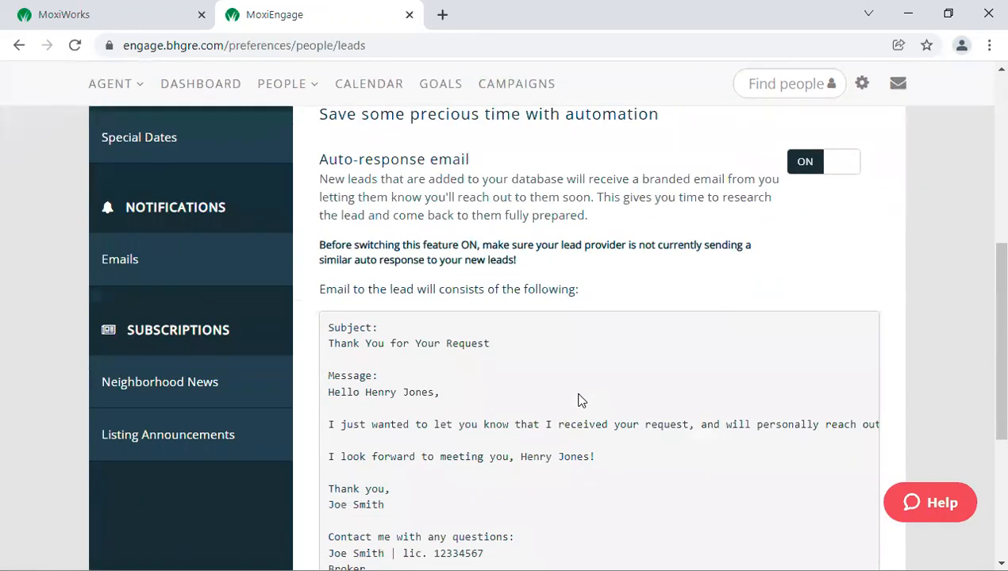
{"action": "scroll", "coordinate": [580, 399], "scroll_direction": "up", "scroll_amount": 5}
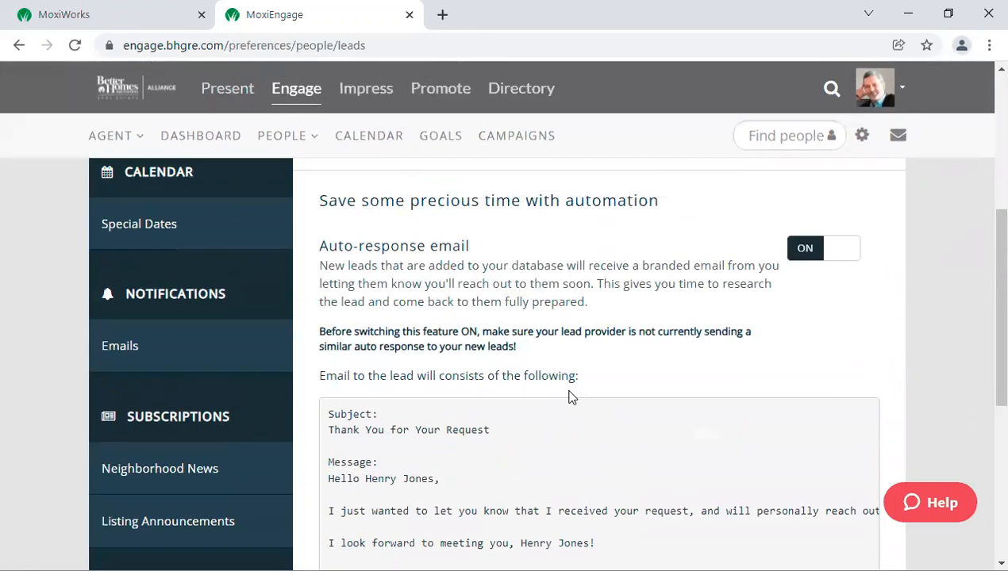
{"action": "scroll", "coordinate": [82, 357], "scroll_direction": "up", "scroll_amount": 4}
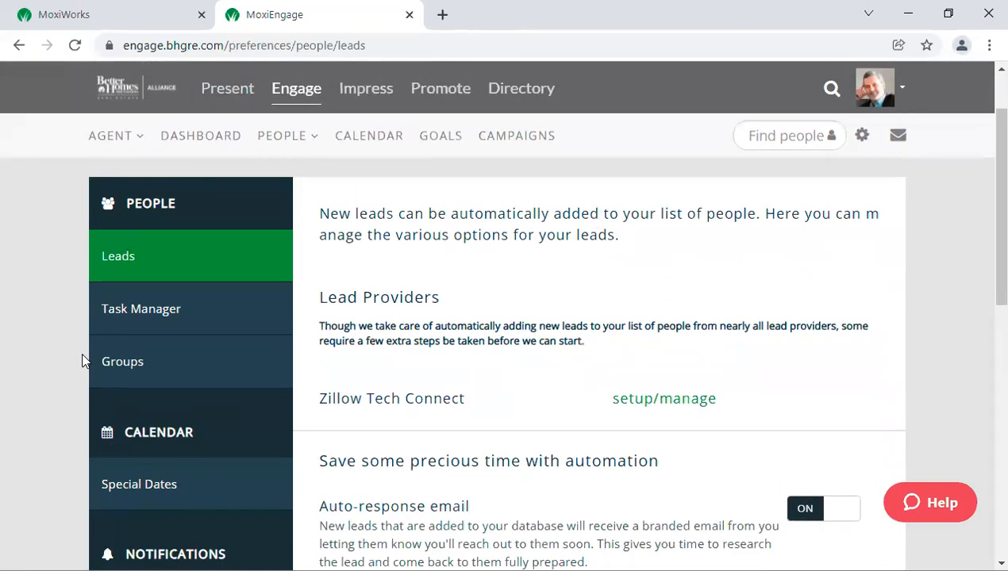
Step: Open the Task Manager preferences and review the customizable Marketing Plans and Sales Plans
{"action": "left_click", "coordinate": [151, 308]}
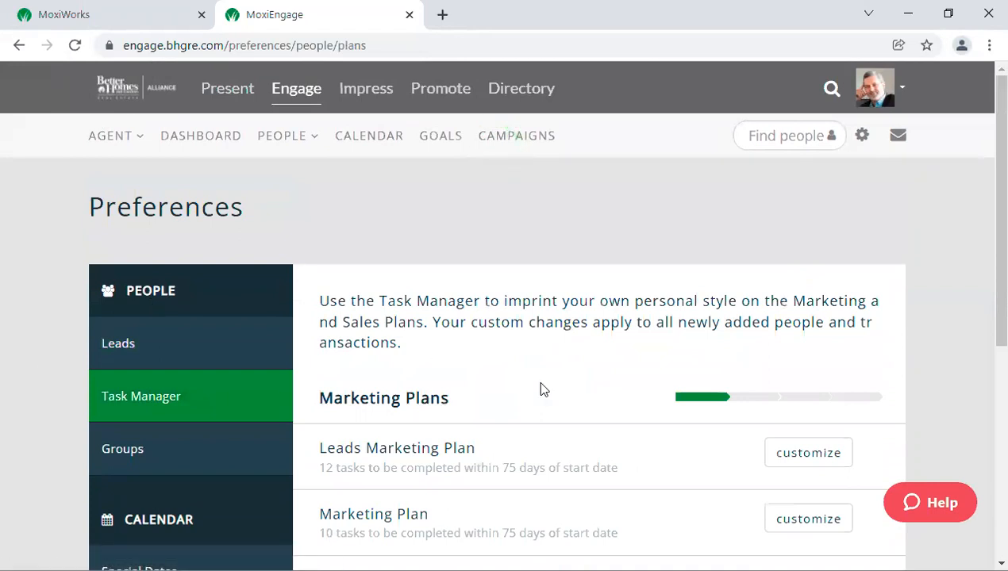
{"action": "scroll", "coordinate": [538, 392], "scroll_direction": "down", "scroll_amount": 5}
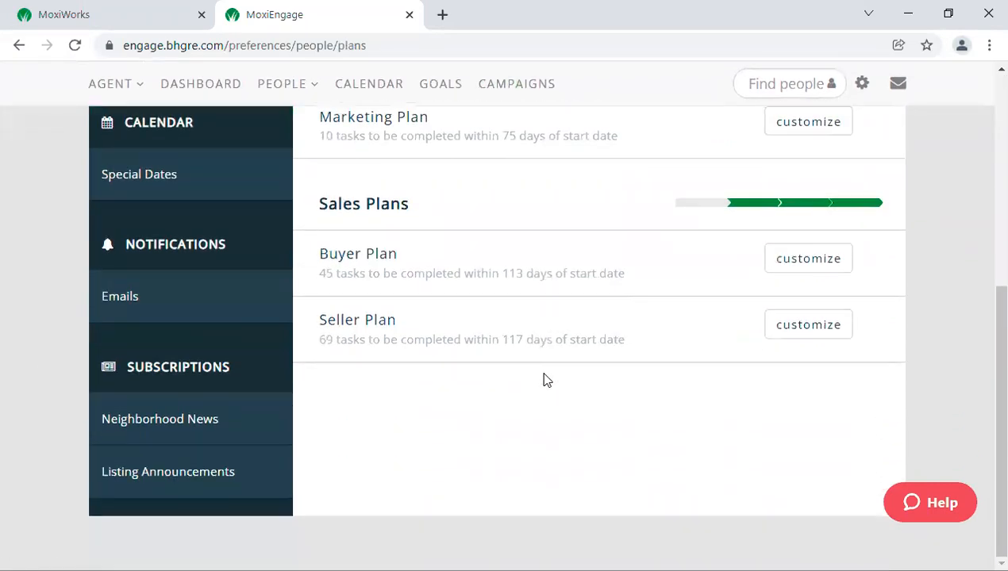
{"action": "scroll", "coordinate": [546, 380], "scroll_direction": "up", "scroll_amount": 1}
{"action": "scroll", "coordinate": [546, 380], "scroll_direction": "down", "scroll_amount": 1}
{"action": "scroll", "coordinate": [546, 380], "scroll_direction": "up", "scroll_amount": 5}
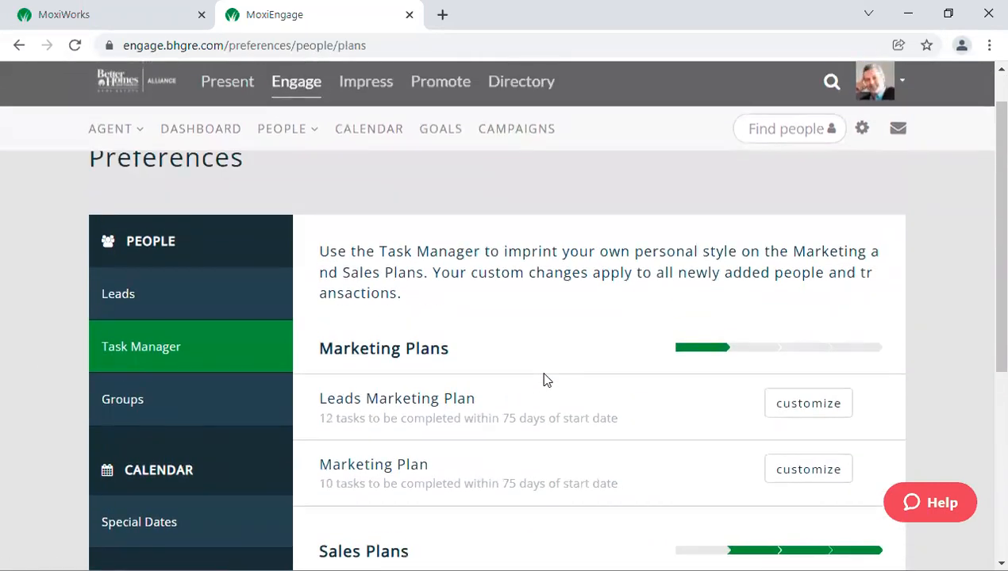
{"action": "scroll", "coordinate": [643, 308], "scroll_direction": "down", "scroll_amount": 3}
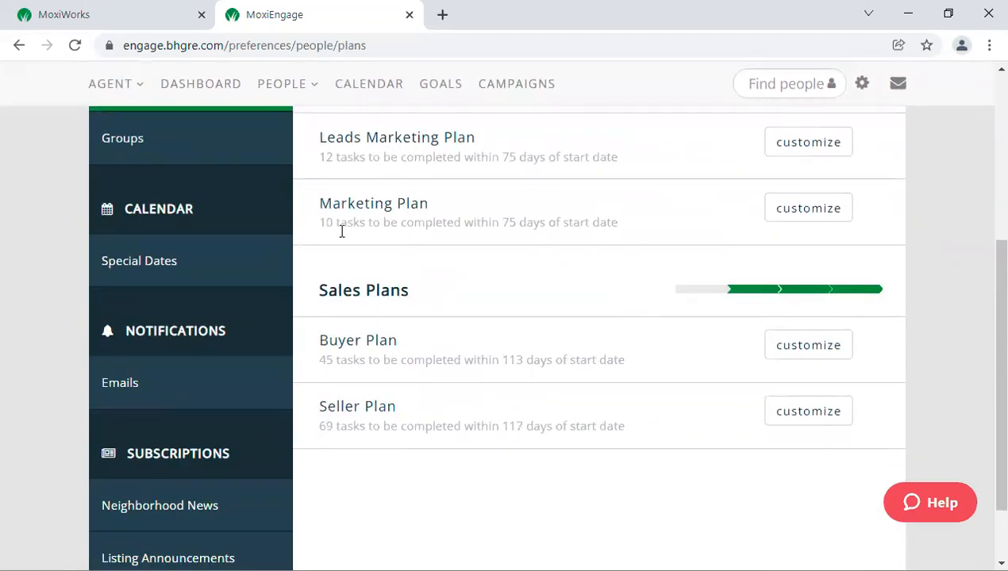
{"action": "scroll", "coordinate": [338, 270], "scroll_direction": "down", "scroll_amount": 1}
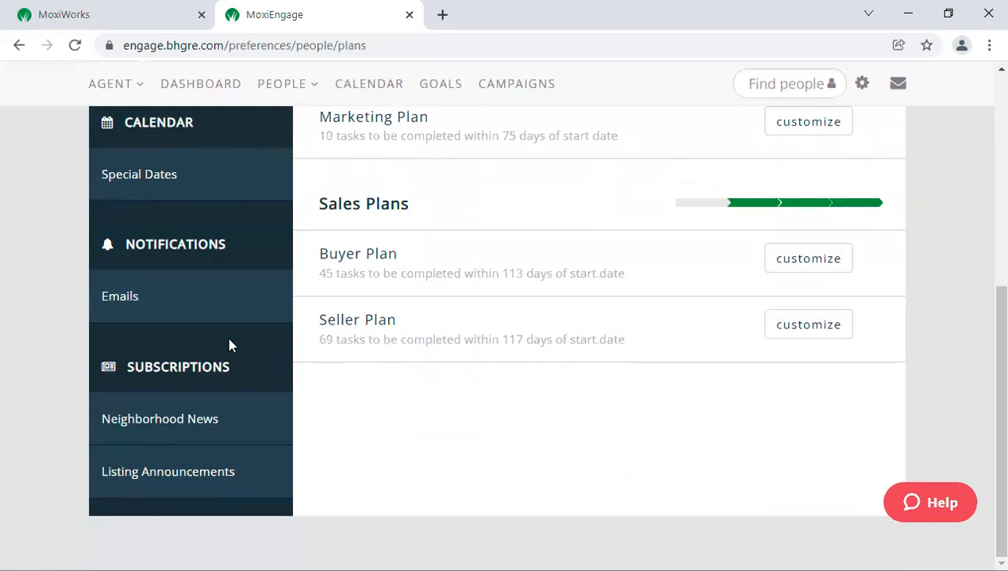
{"action": "scroll", "coordinate": [261, 341], "scroll_direction": "up", "scroll_amount": 1}
{"action": "scroll", "coordinate": [293, 342], "scroll_direction": "up", "scroll_amount": 2}
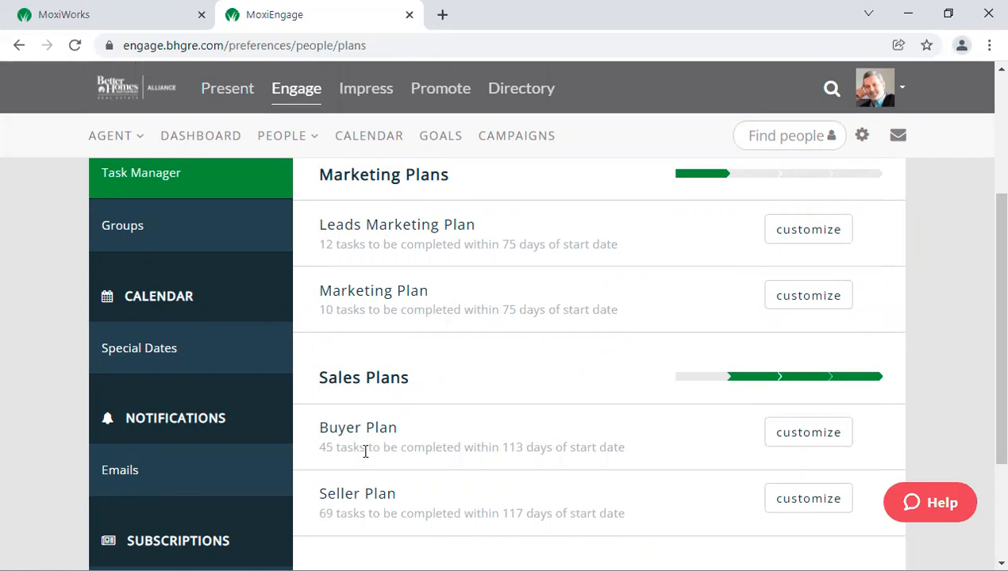
{"action": "scroll", "coordinate": [623, 261], "scroll_direction": "up", "scroll_amount": 2}
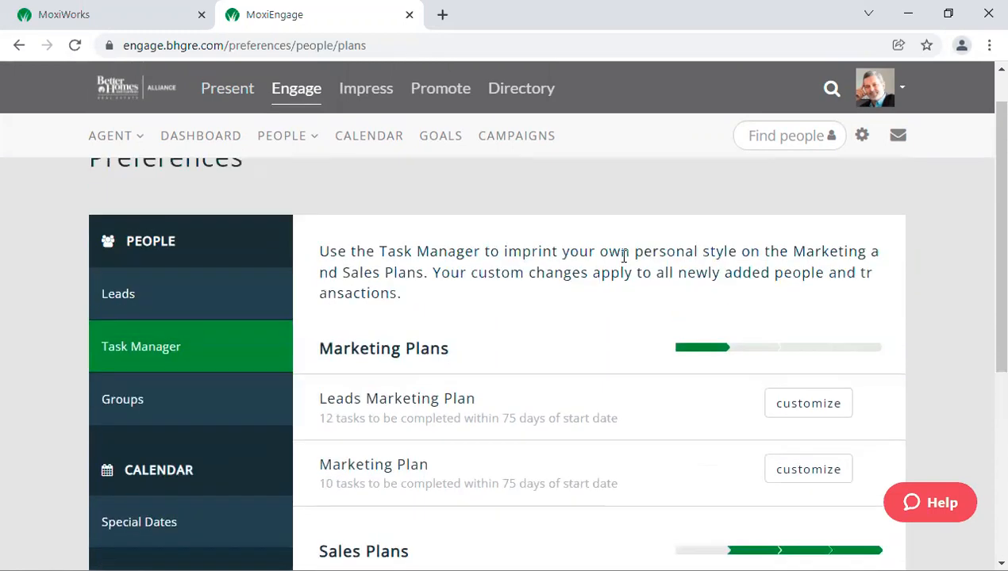
{"action": "scroll", "coordinate": [441, 389], "scroll_direction": "down", "scroll_amount": 1}
{"action": "scroll", "coordinate": [439, 388], "scroll_direction": "down", "scroll_amount": 2}
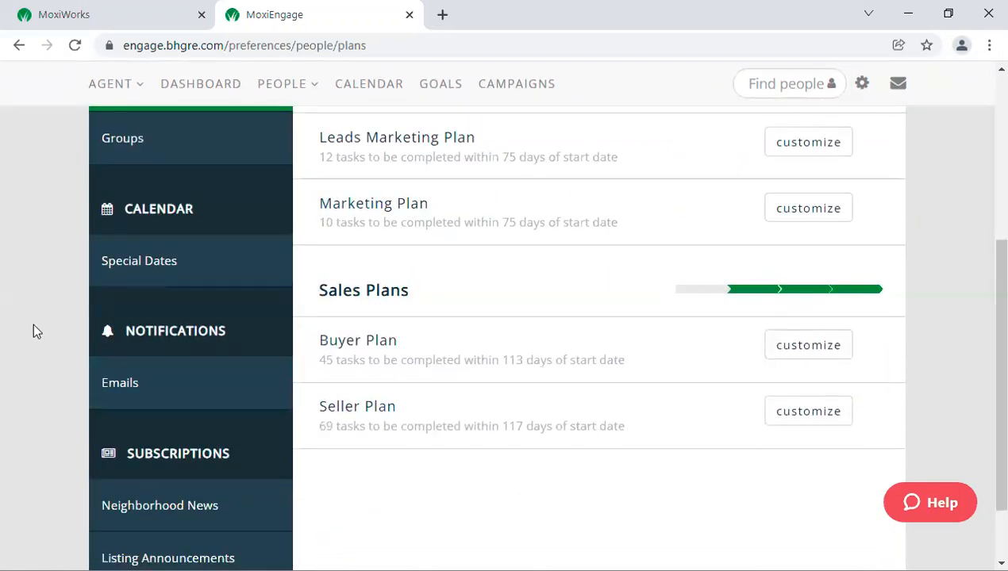
{"action": "scroll", "coordinate": [184, 391], "scroll_direction": "down", "scroll_amount": 1}
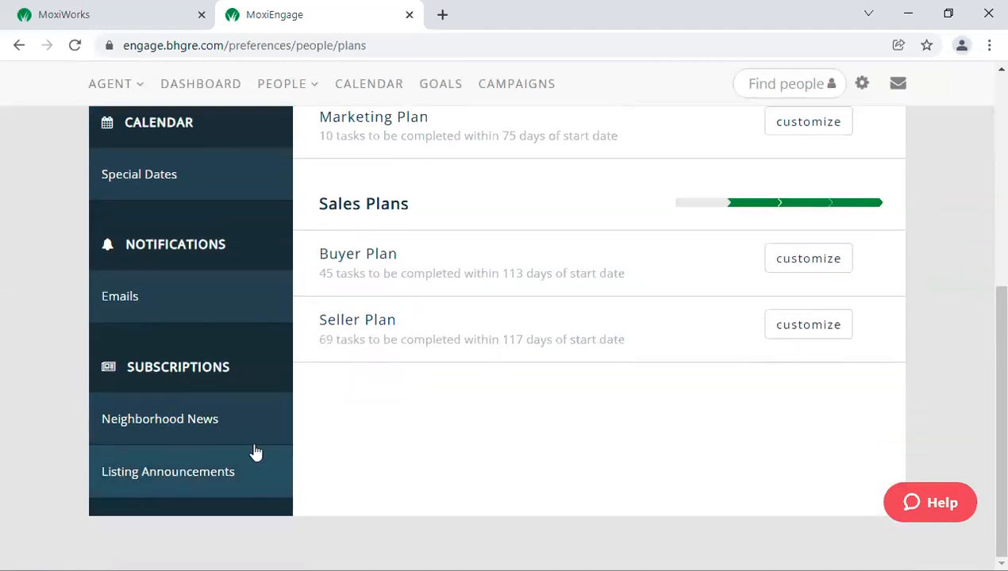
{"action": "scroll", "coordinate": [328, 399], "scroll_direction": "up", "scroll_amount": 1}
{"action": "scroll", "coordinate": [328, 399], "scroll_direction": "up", "scroll_amount": 4}
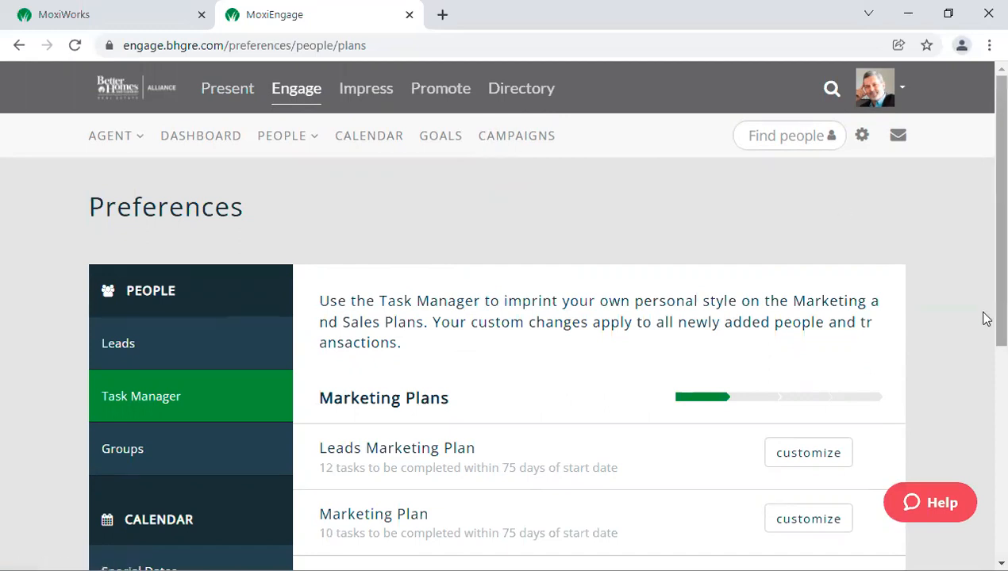
Step: Open the People overview and look over the Sales Flow, Recommended Actions and Recently Viewed contacts
{"action": "left_click", "coordinate": [290, 133]}
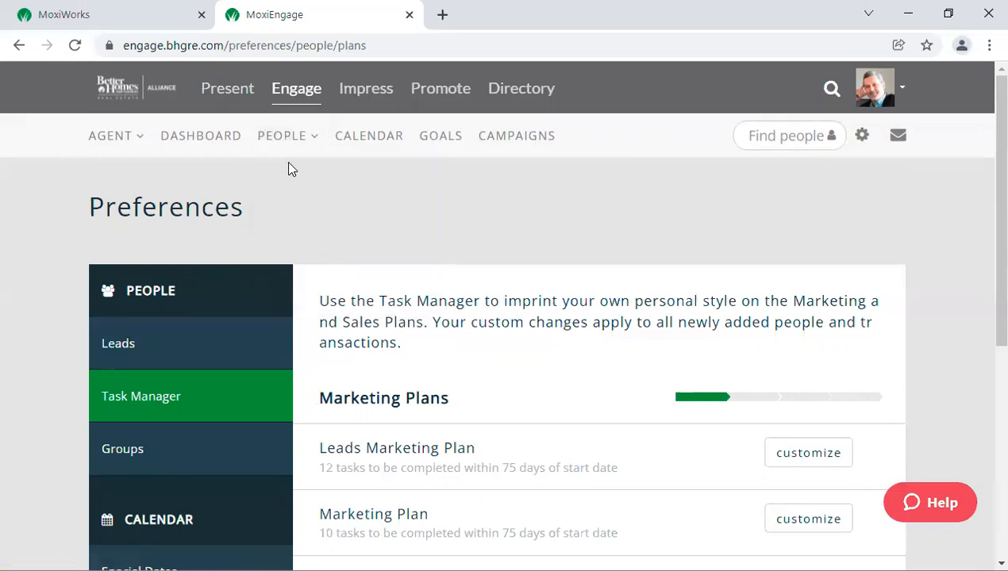
{"action": "left_click", "coordinate": [287, 183]}
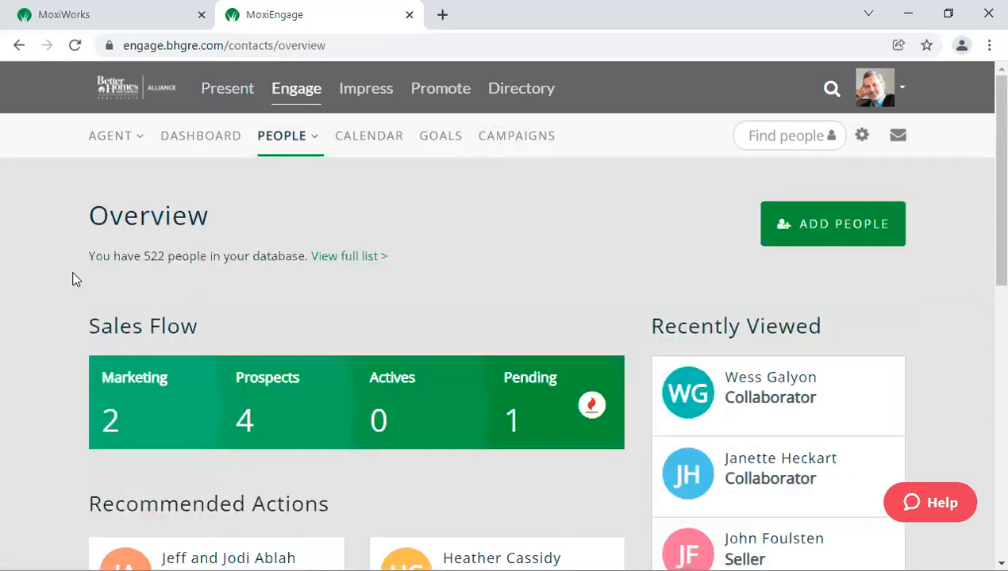
{"action": "scroll", "coordinate": [70, 286], "scroll_direction": "down", "scroll_amount": 3}
{"action": "scroll", "coordinate": [59, 297], "scroll_direction": "down", "scroll_amount": 1}
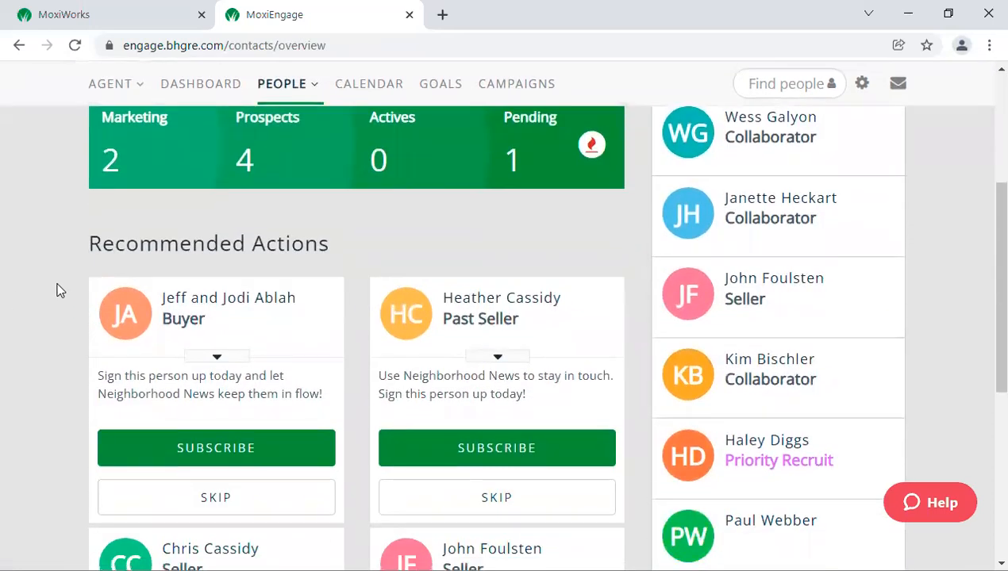
Step: Open the first buyer under Recommended Actions and review the transaction's prospect-stage tasks and due dates
{"action": "left_click", "coordinate": [203, 307]}
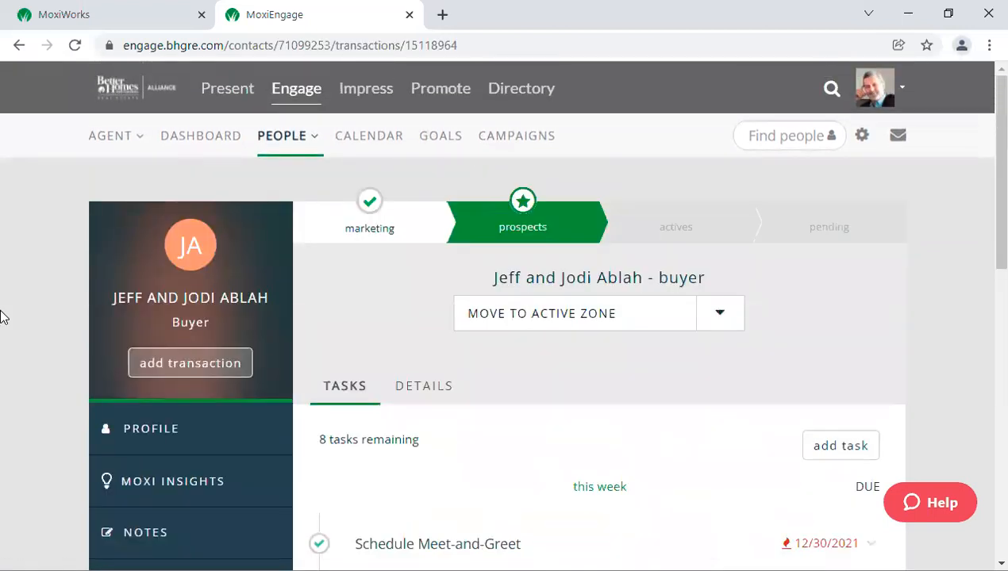
{"action": "scroll", "coordinate": [456, 403], "scroll_direction": "down", "scroll_amount": 2}
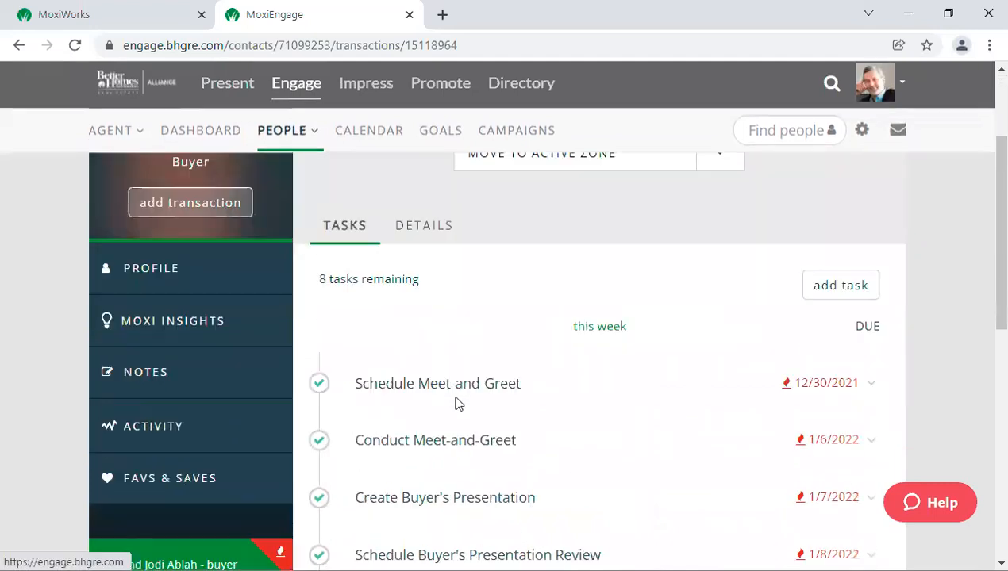
{"action": "scroll", "coordinate": [456, 403], "scroll_direction": "down", "scroll_amount": 6}
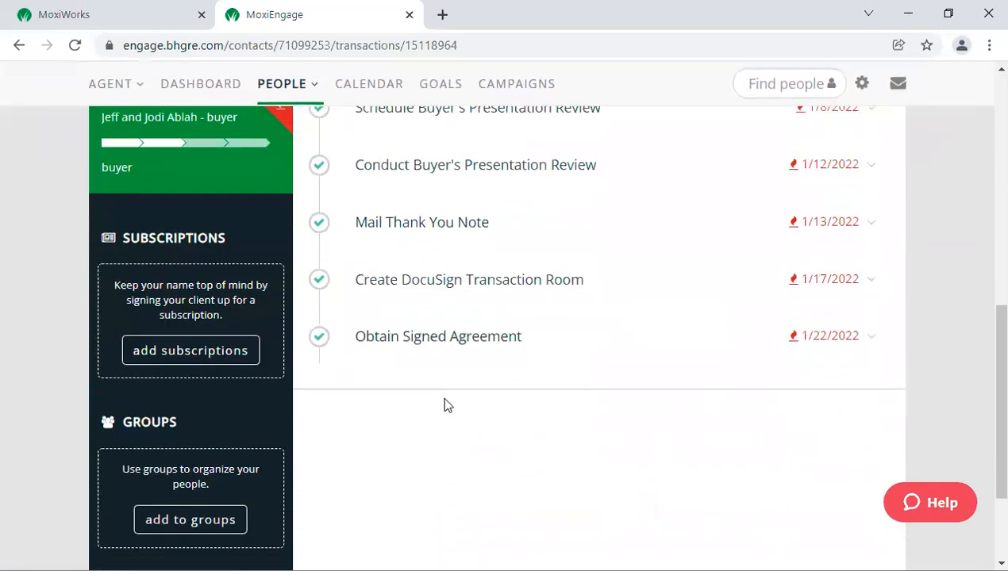
{"action": "scroll", "coordinate": [444, 405], "scroll_direction": "down", "scroll_amount": 1}
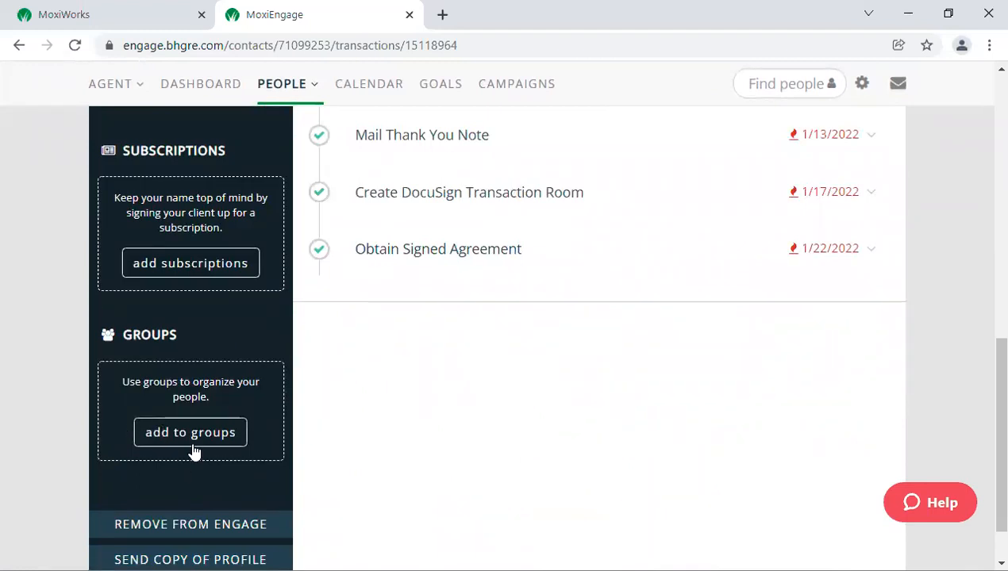
{"action": "scroll", "coordinate": [193, 450], "scroll_direction": "up", "scroll_amount": 5}
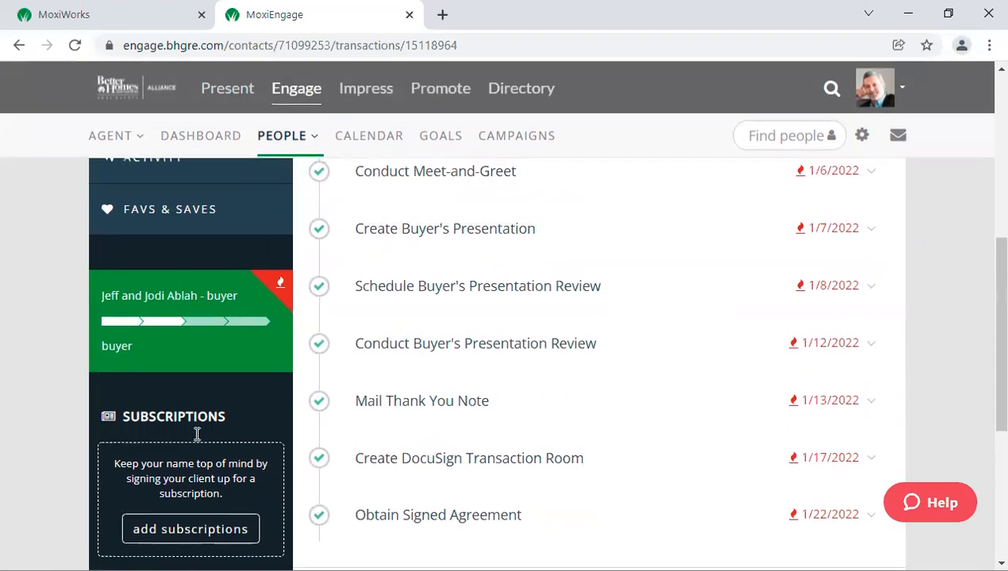
{"action": "scroll", "coordinate": [198, 442], "scroll_direction": "up", "scroll_amount": 1}
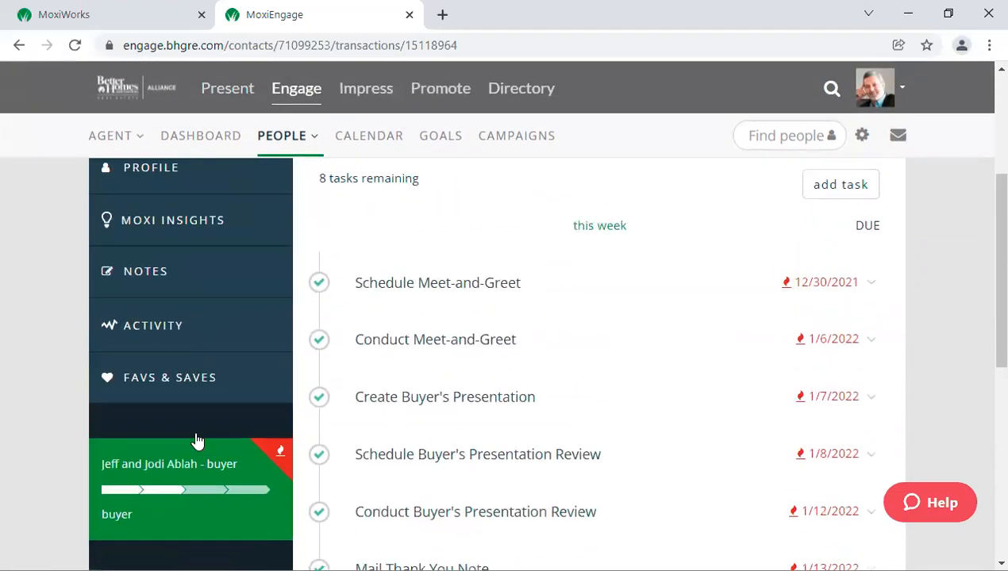
Step: View the buyer's Notes page and Activity history, including the option to create a custom activity
{"action": "left_click", "coordinate": [160, 274]}
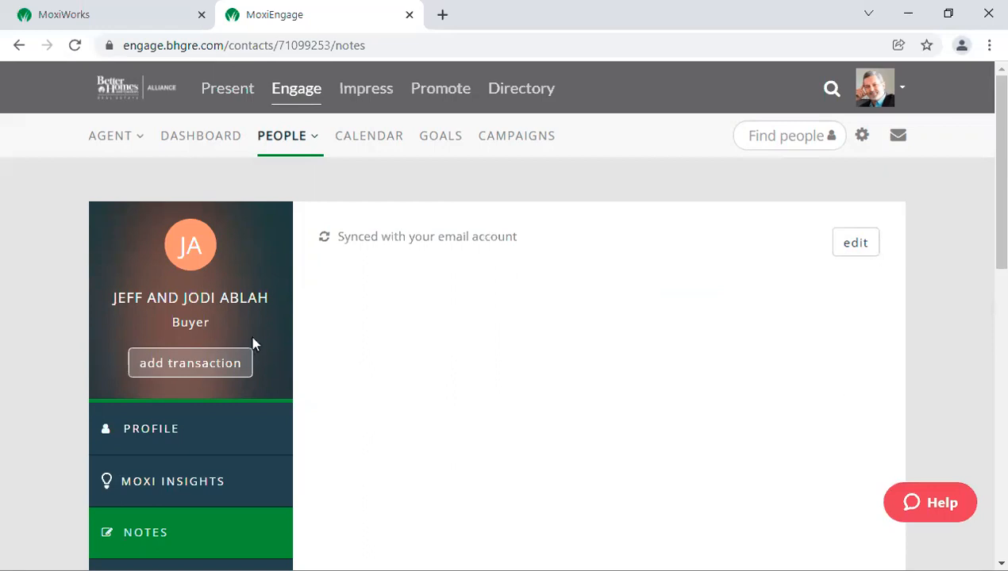
{"action": "scroll", "coordinate": [230, 349], "scroll_direction": "down", "scroll_amount": 3}
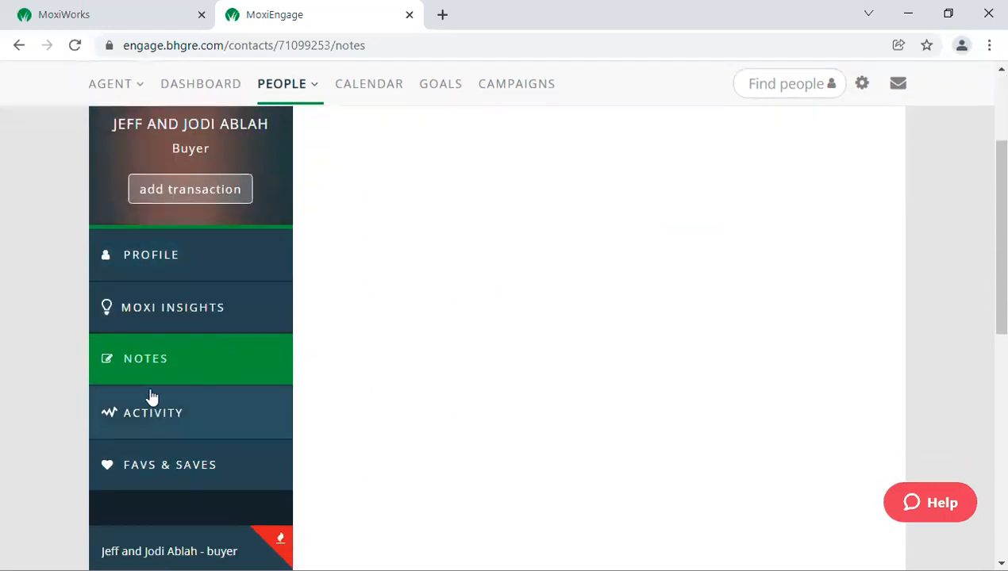
{"action": "left_click", "coordinate": [141, 430]}
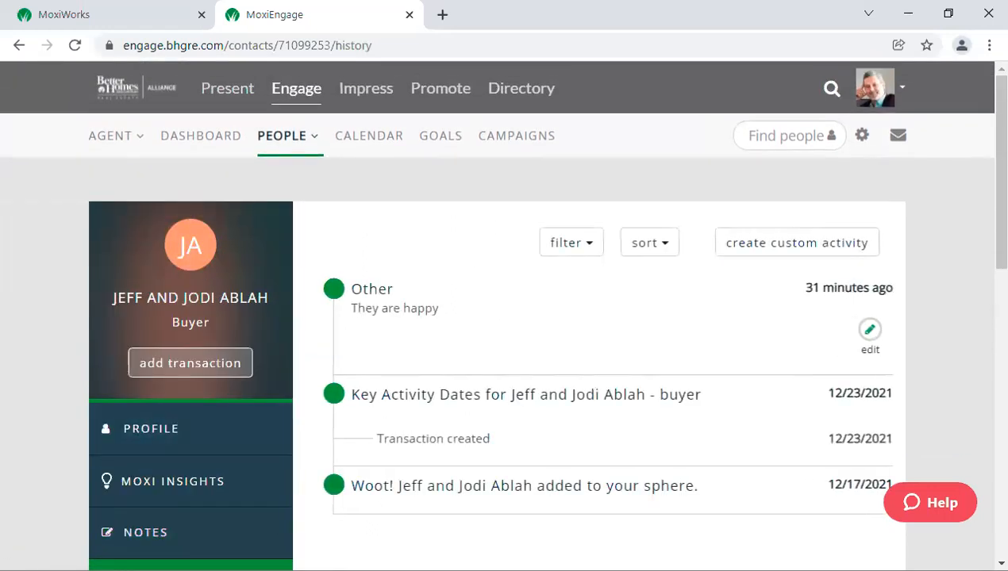
{"action": "scroll", "coordinate": [809, 409], "scroll_direction": "down", "scroll_amount": 3}
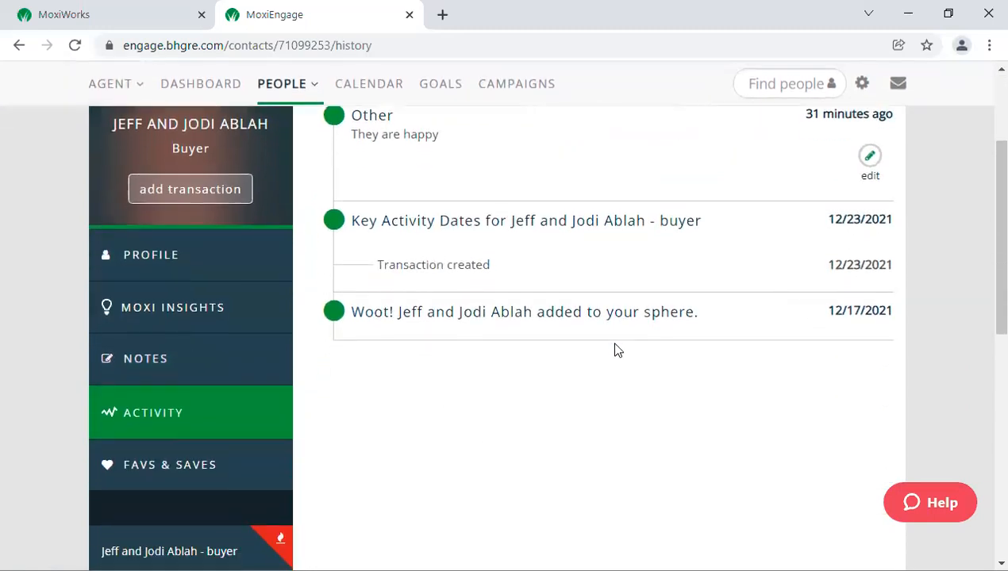
{"action": "scroll", "coordinate": [618, 334], "scroll_direction": "up", "scroll_amount": 1}
{"action": "scroll", "coordinate": [618, 311], "scroll_direction": "up", "scroll_amount": 1}
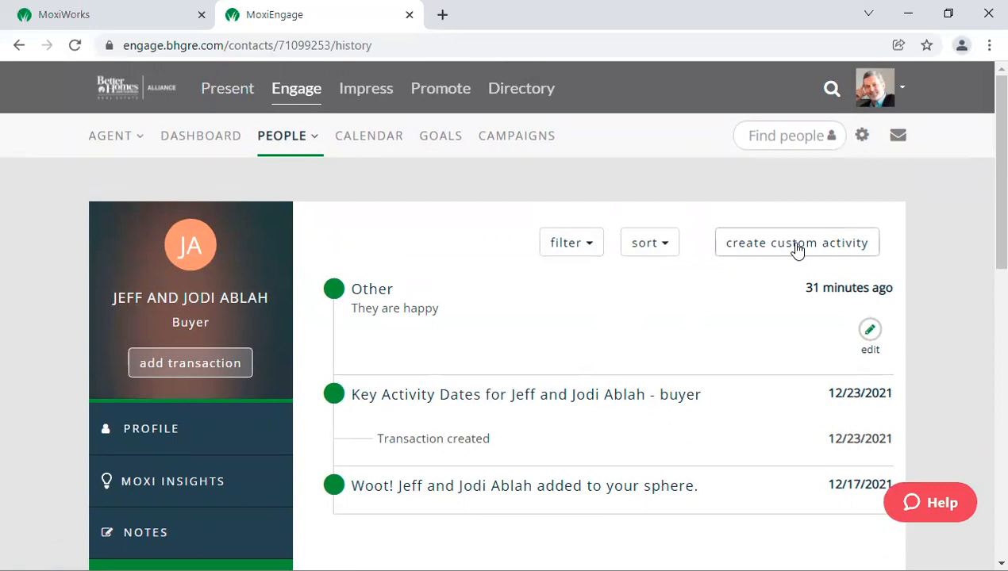
Step: Examine the Subscriptions and Groups sections and the profile options on the buyer's contact page
{"action": "scroll", "coordinate": [547, 375], "scroll_direction": "down", "scroll_amount": 5}
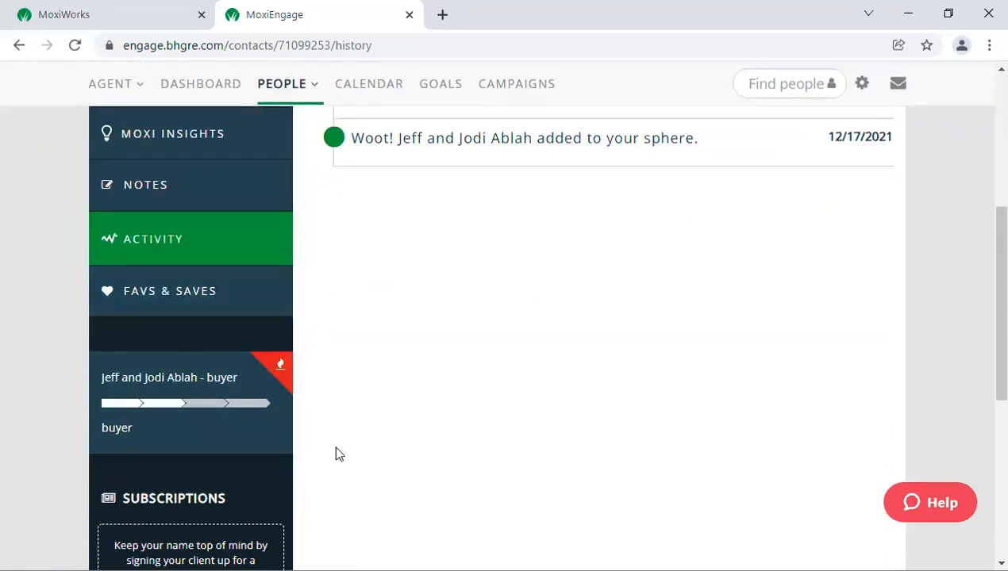
{"action": "scroll", "coordinate": [333, 445], "scroll_direction": "down", "scroll_amount": 3}
{"action": "scroll", "coordinate": [333, 444], "scroll_direction": "down", "scroll_amount": 2}
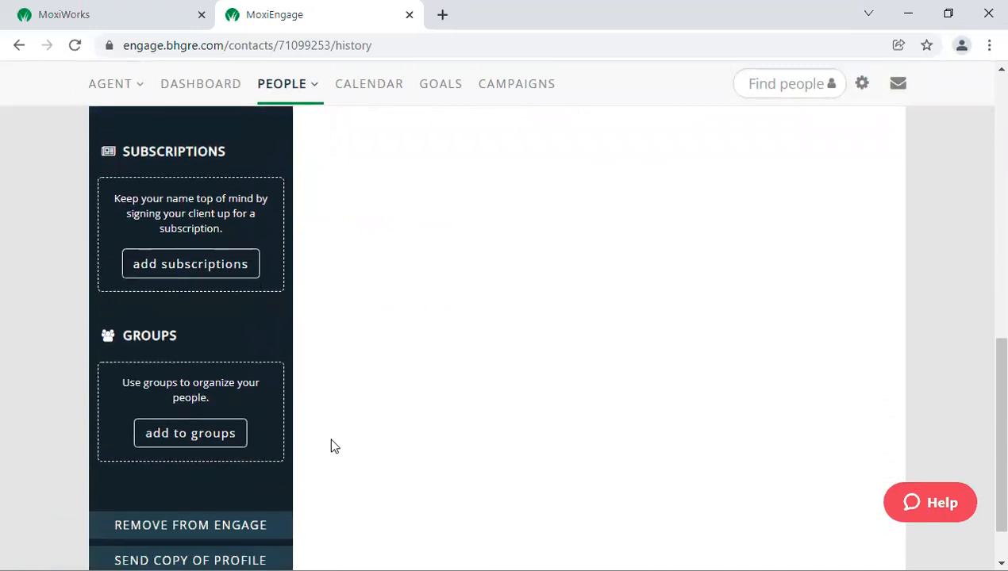
{"action": "scroll", "coordinate": [332, 448], "scroll_direction": "down", "scroll_amount": 1}
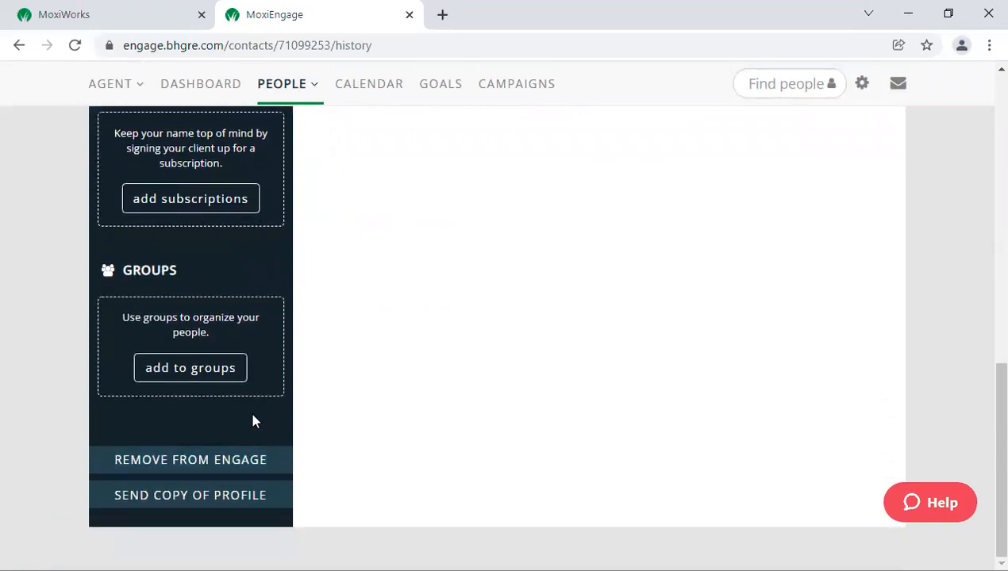
Step: Start a new Neighborhood News subscription for the buyer using the Custom targeted search setup
{"action": "scroll", "coordinate": [252, 421], "scroll_direction": "up", "scroll_amount": 3}
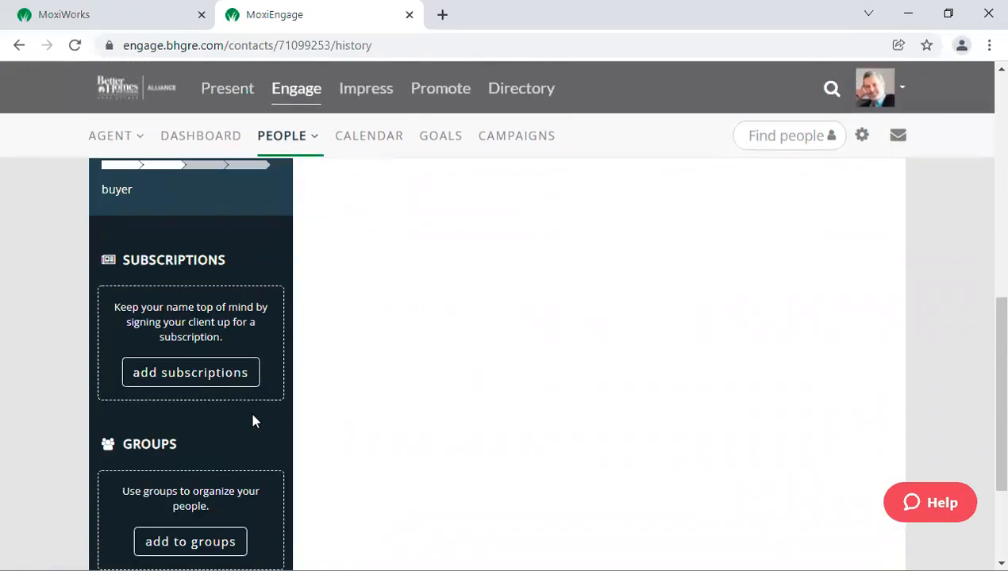
{"action": "scroll", "coordinate": [252, 421], "scroll_direction": "down", "scroll_amount": 3}
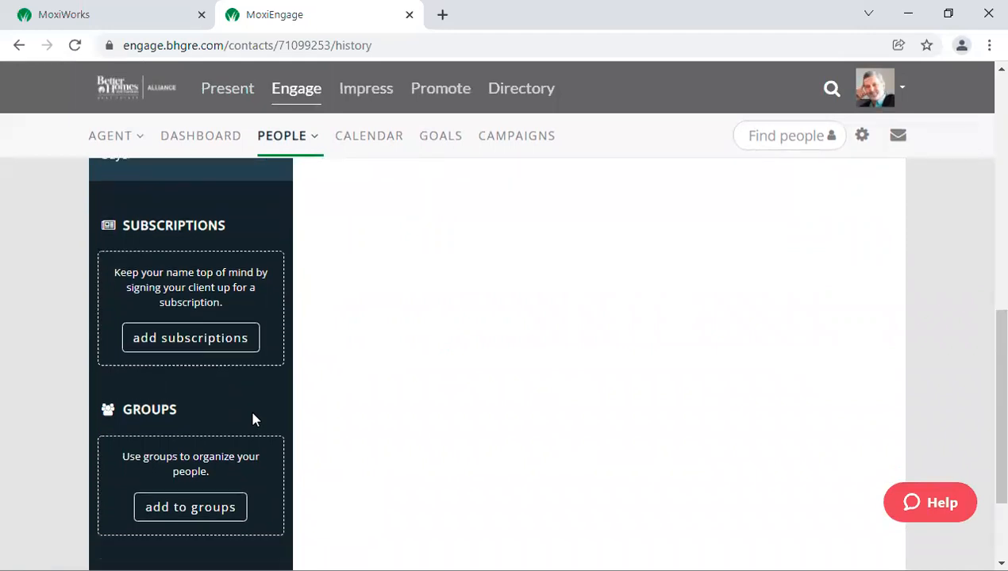
{"action": "scroll", "coordinate": [205, 355], "scroll_direction": "up", "scroll_amount": 1}
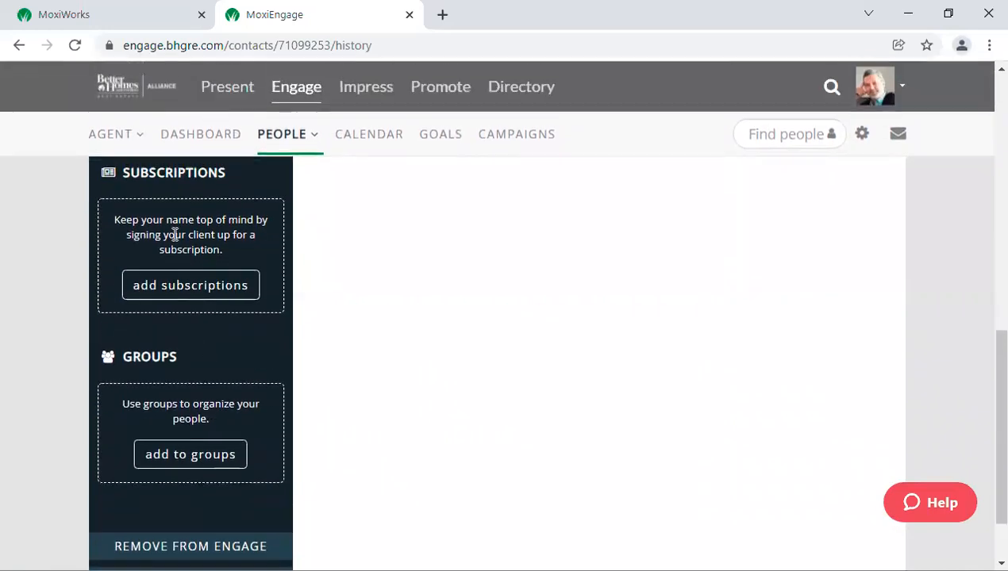
{"action": "left_click", "coordinate": [182, 287]}
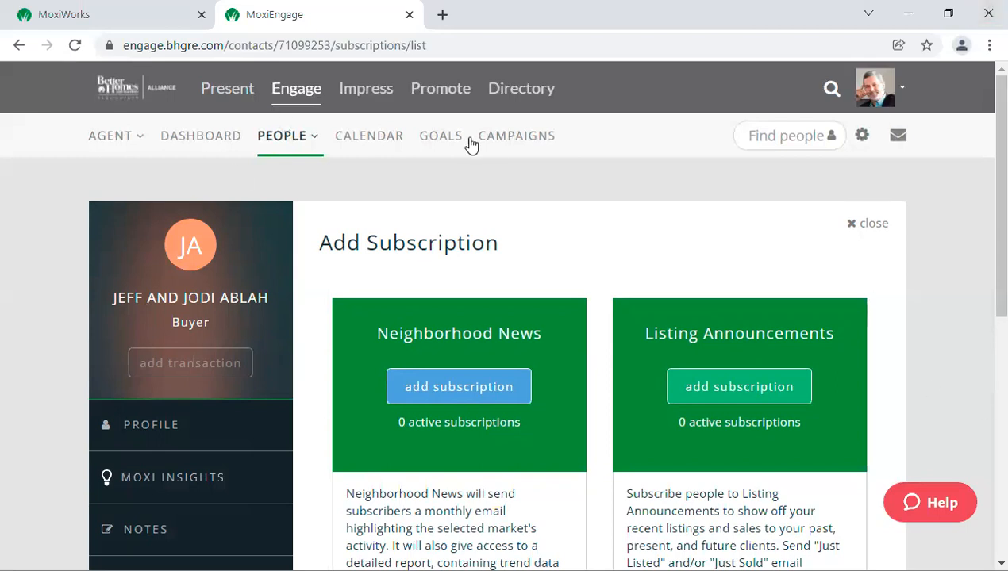
{"action": "left_click", "coordinate": [470, 384]}
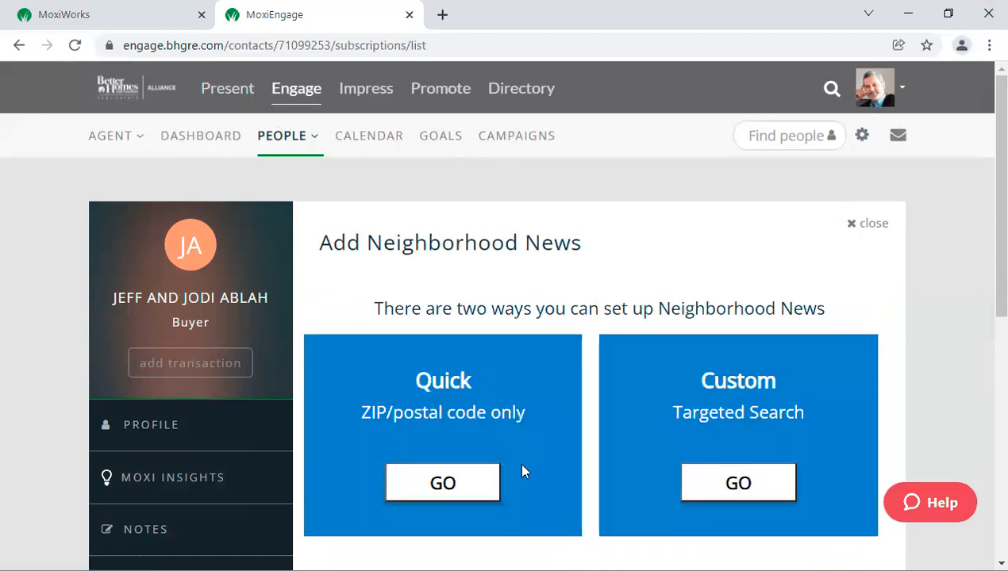
{"action": "scroll", "coordinate": [447, 407], "scroll_direction": "down", "scroll_amount": 1}
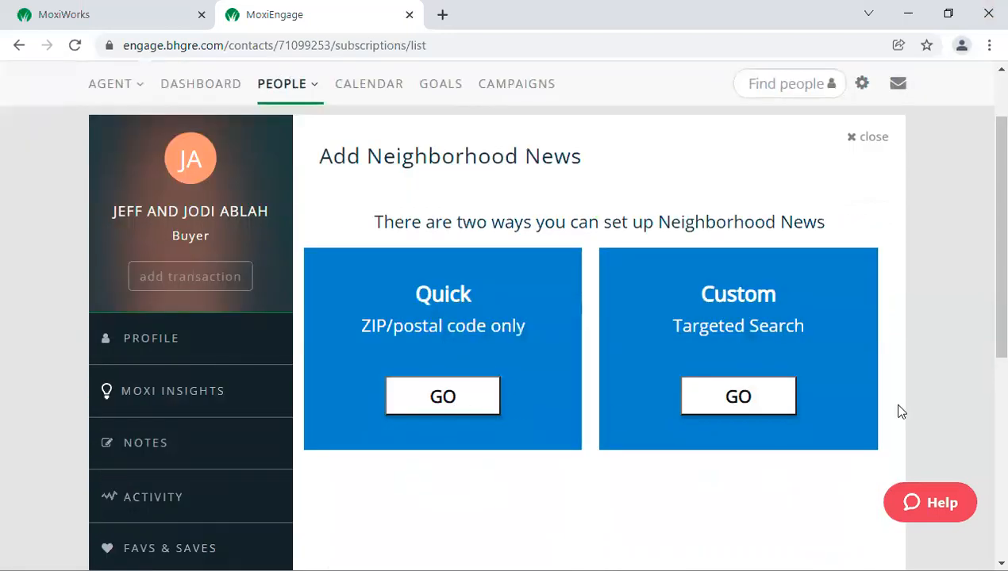
{"action": "left_click", "coordinate": [774, 405]}
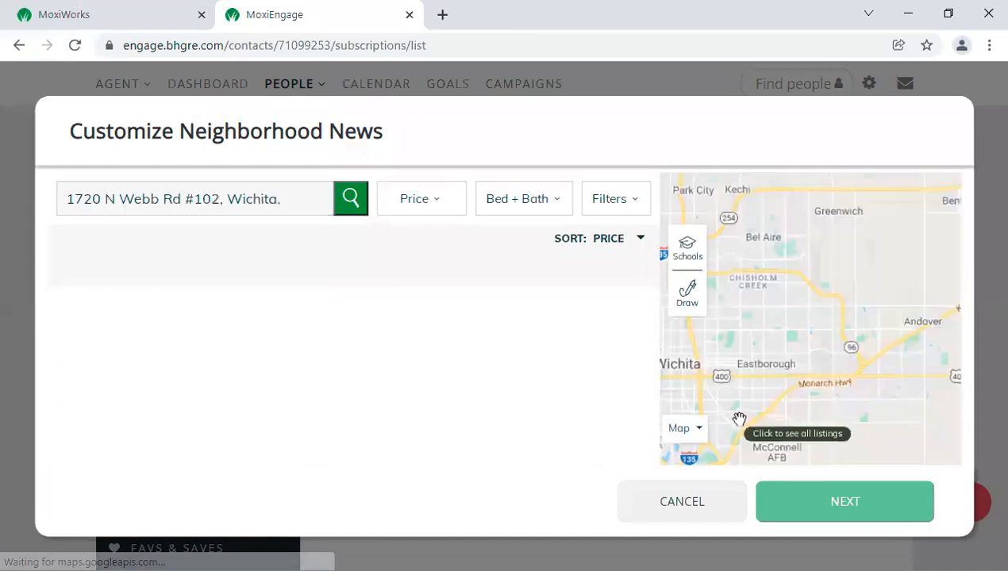
Step: Outline a custom Quick Draw boundary on the map around Colonel James Jabara Airport, Wichita Sports Forum and Beech Factory Airport
{"action": "scroll", "coordinate": [865, 353], "scroll_direction": "up", "scroll_amount": 4}
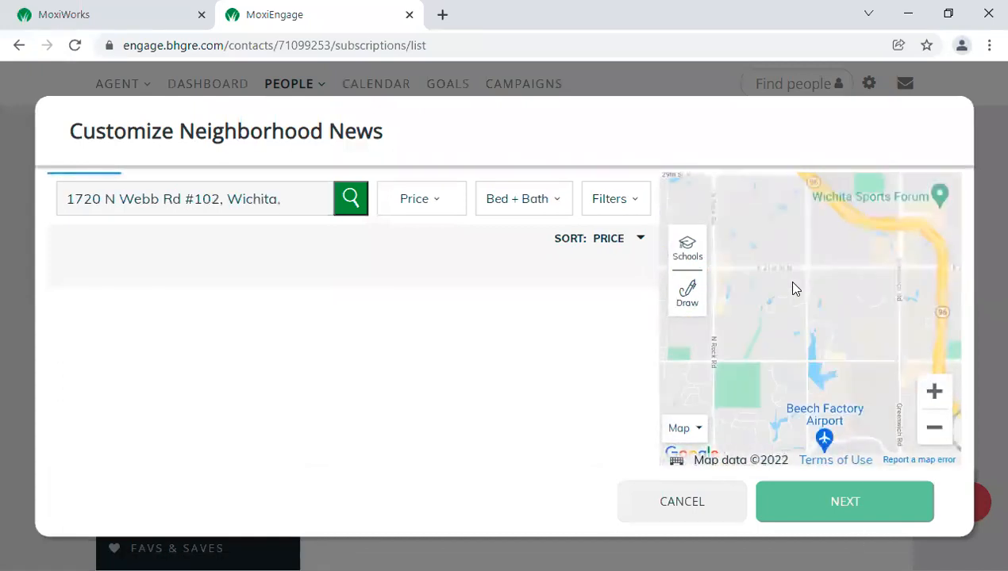
{"action": "left_click_drag", "start_coordinate": [792, 283], "coordinate": [740, 430]}
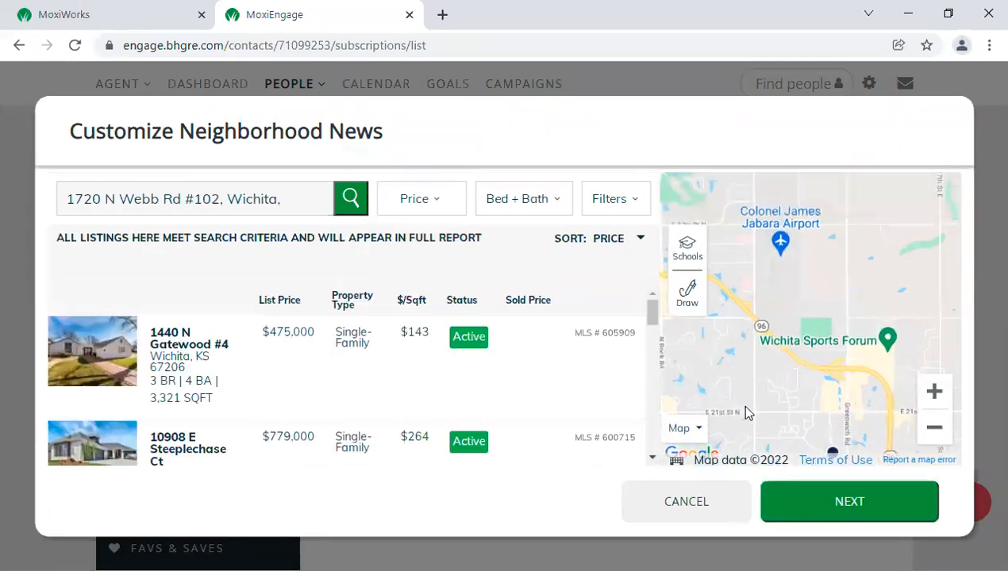
{"action": "double_click", "coordinate": [809, 375]}
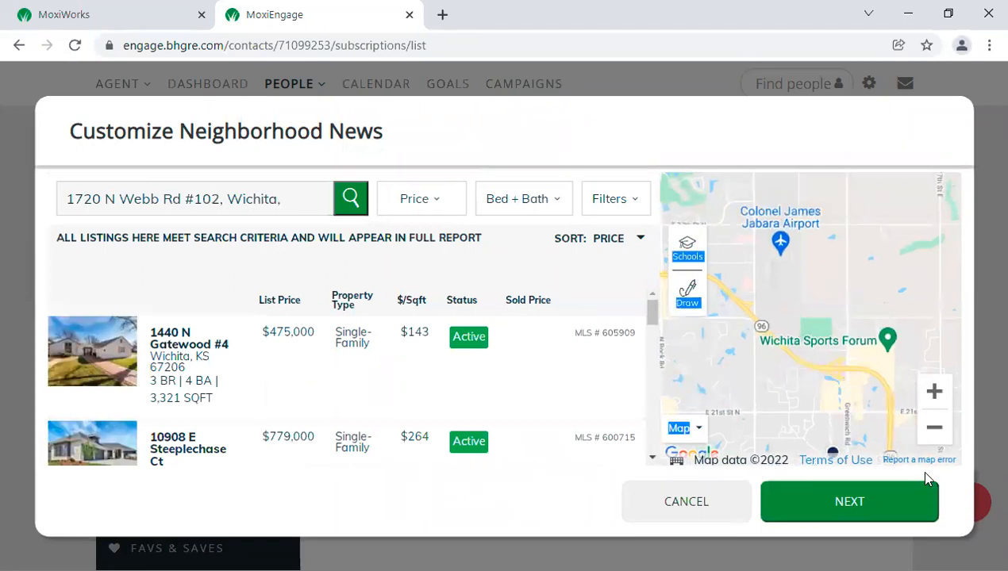
{"action": "left_click", "coordinate": [938, 432]}
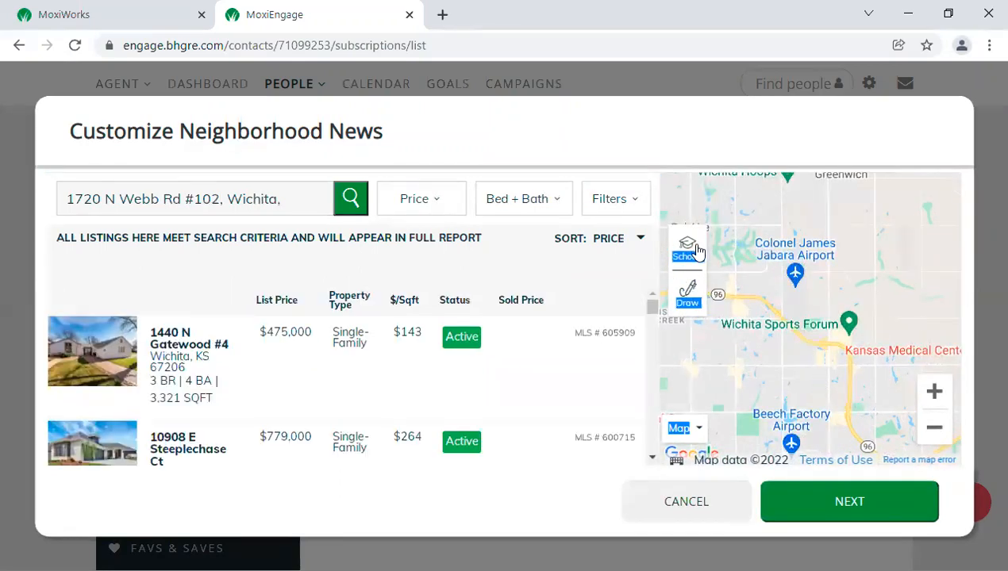
{"action": "left_click", "coordinate": [687, 292]}
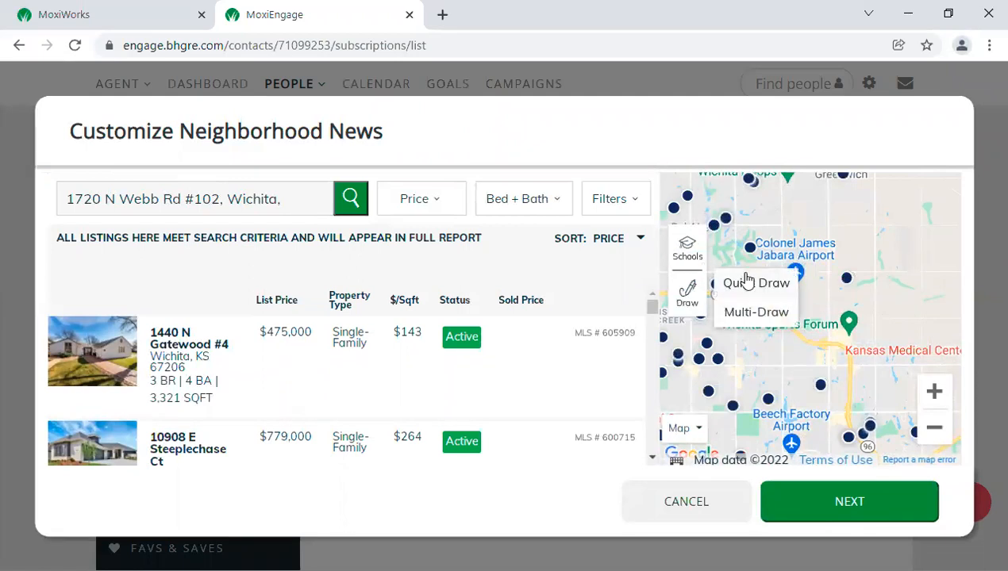
{"action": "left_click", "coordinate": [746, 282]}
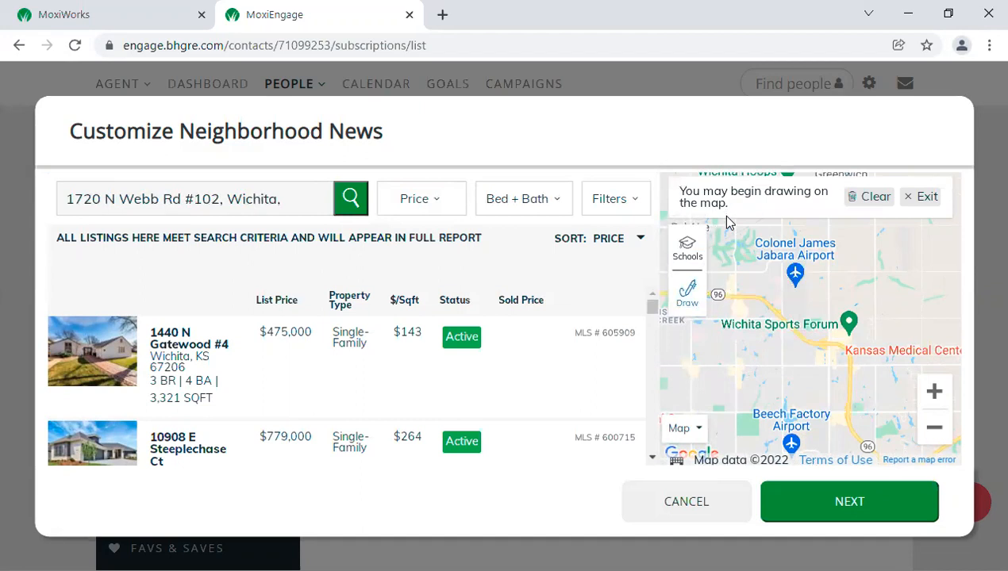
{"action": "mouse_move", "coordinate": [724, 223]}
{"action": "left_mouse_down"}
{"action": "mouse_move", "coordinate": [905, 259]}
{"action": "mouse_move", "coordinate": [961, 490]}
{"action": "mouse_move", "coordinate": [697, 383]}
{"action": "mouse_move", "coordinate": [719, 189]}
{"action": "mouse_move", "coordinate": [738, 227]}
{"action": "left_mouse_up"}
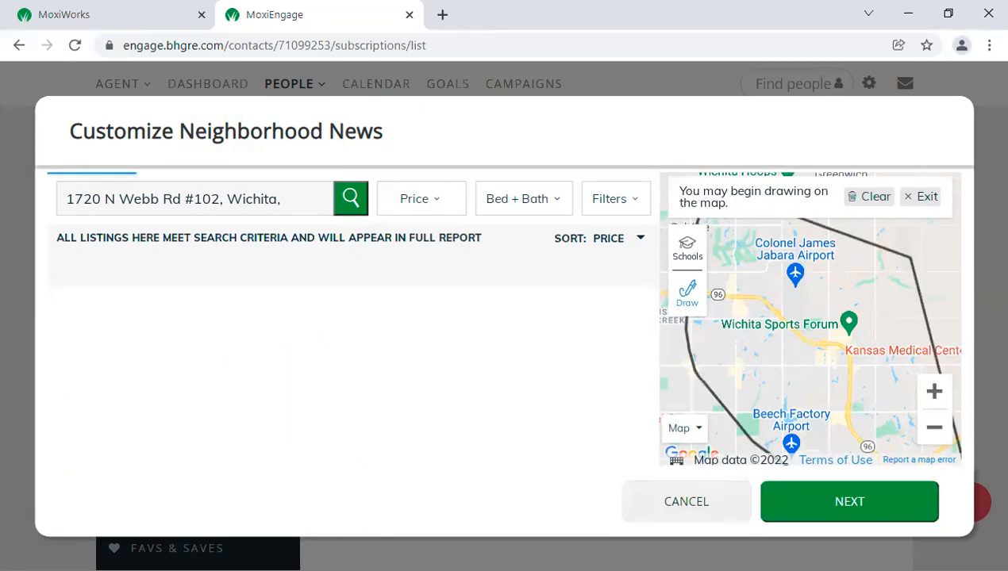
Step: Accept the boundary and recipient, review the email and full report previews, and cancel the Neighborhood News subscription without sending it
{"action": "left_click", "coordinate": [845, 508]}
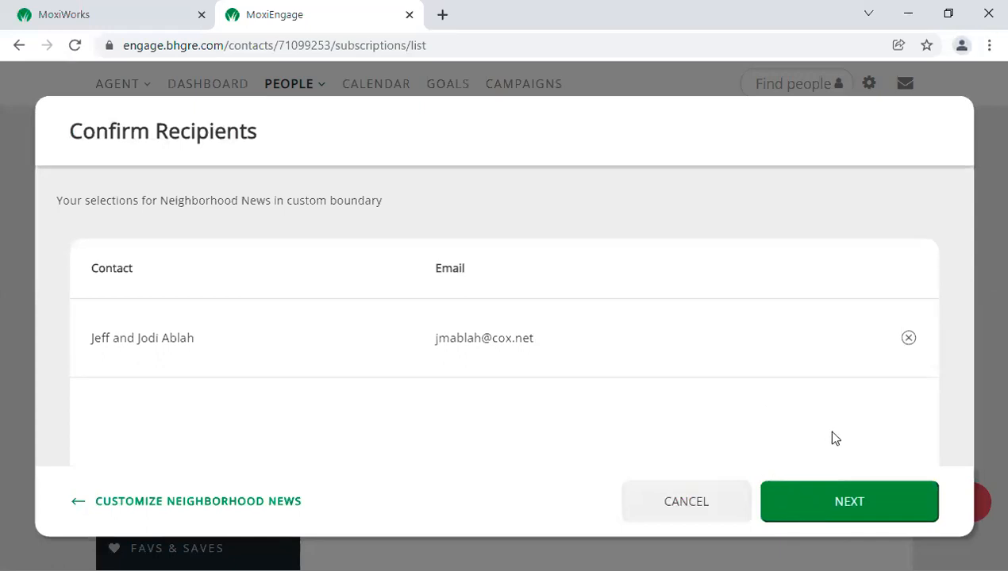
{"action": "left_click", "coordinate": [830, 493]}
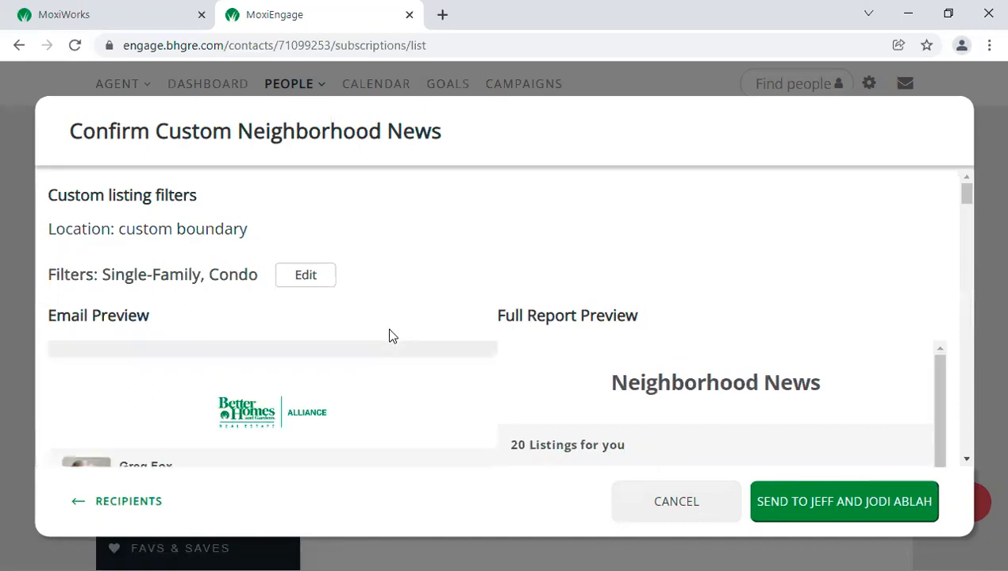
{"action": "scroll", "coordinate": [457, 343], "scroll_direction": "down", "scroll_amount": 1}
{"action": "scroll", "coordinate": [460, 342], "scroll_direction": "down", "scroll_amount": 5}
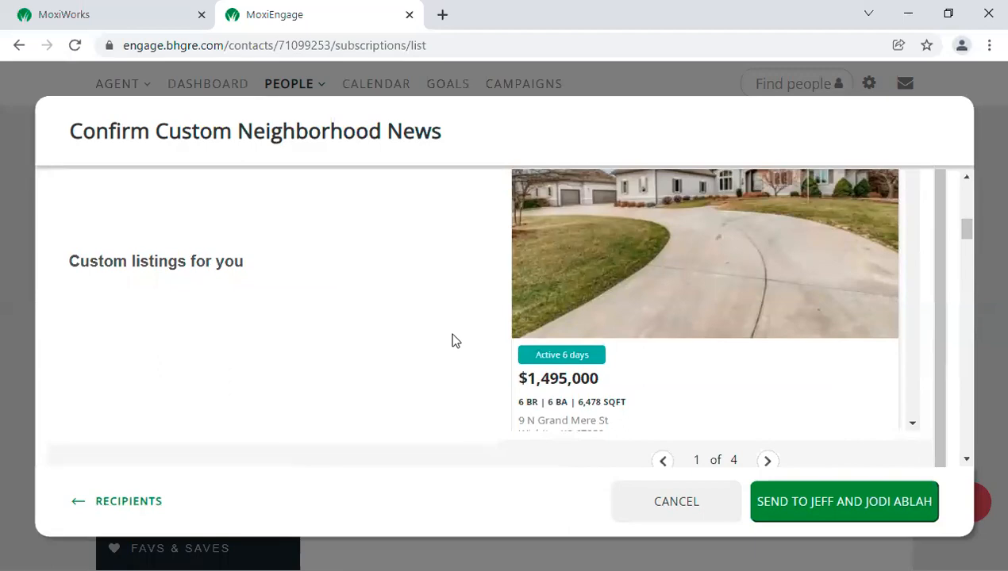
{"action": "scroll", "coordinate": [452, 339], "scroll_direction": "down", "scroll_amount": 8}
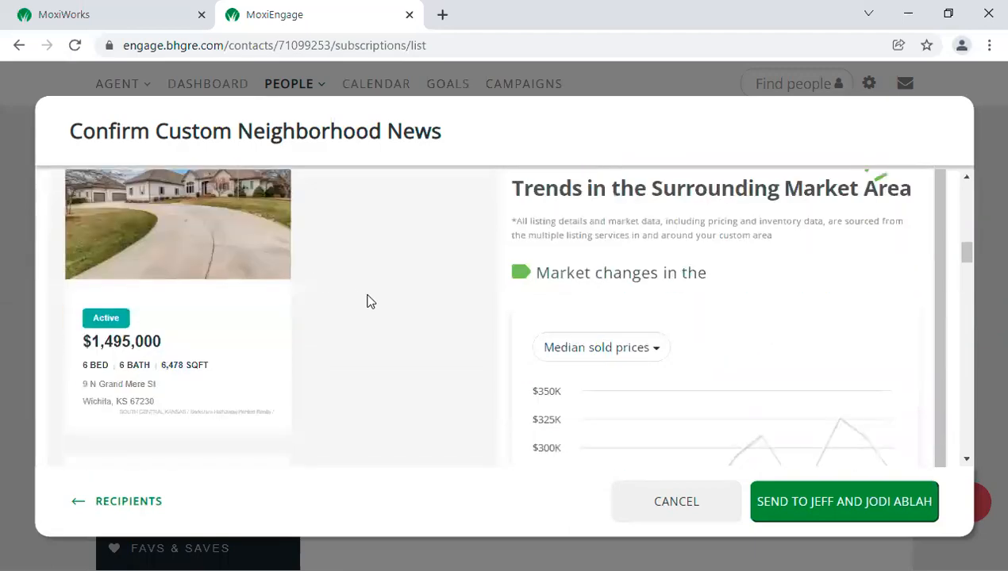
{"action": "scroll", "coordinate": [377, 280], "scroll_direction": "down", "scroll_amount": 10}
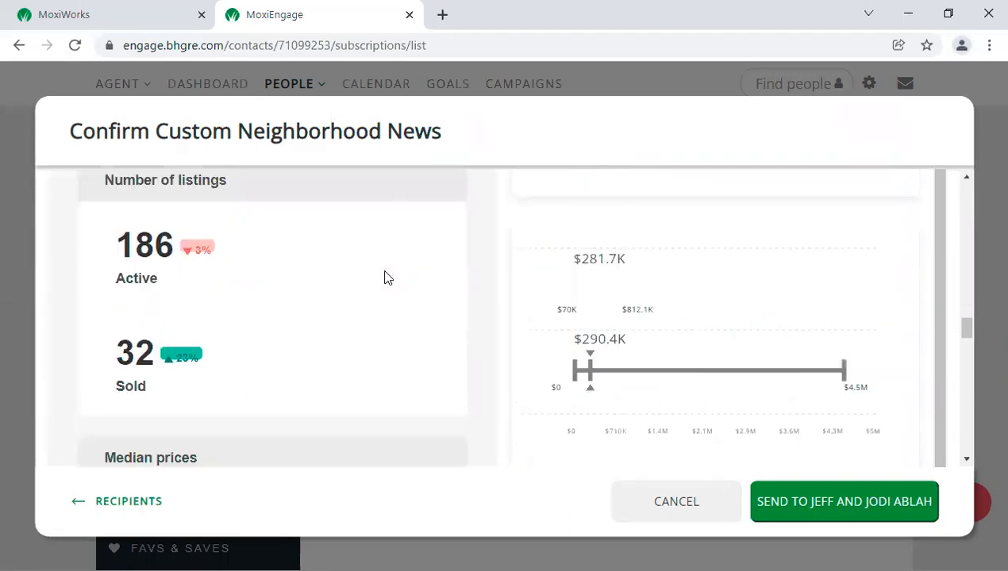
{"action": "scroll", "coordinate": [398, 275], "scroll_direction": "up", "scroll_amount": 5}
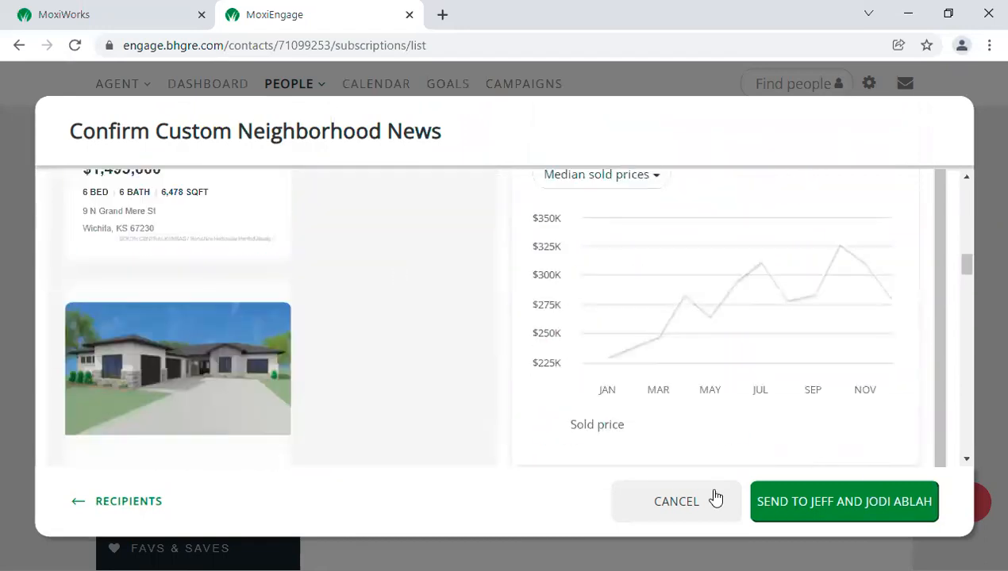
{"action": "left_click", "coordinate": [689, 508]}
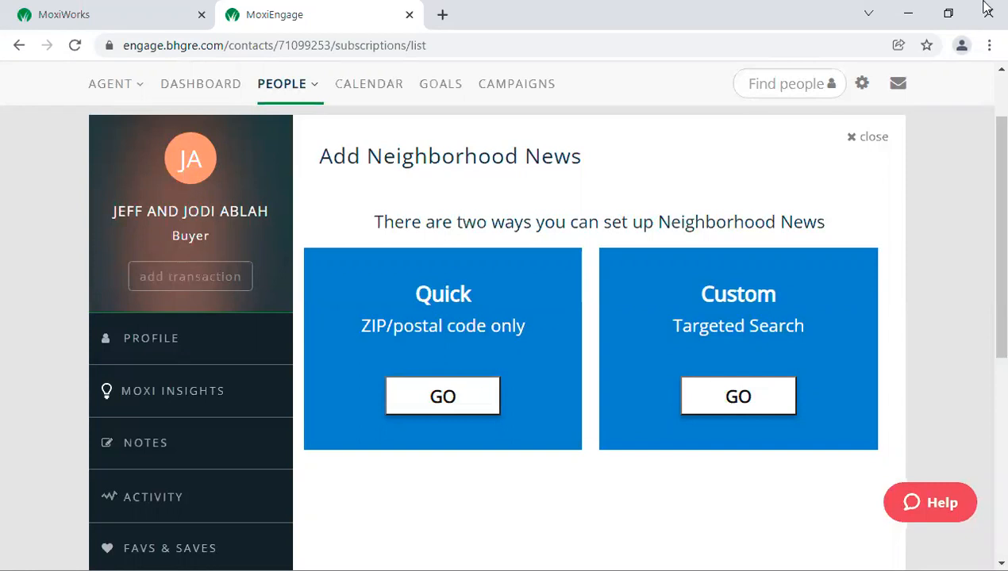
Step: Look over the buyer's contact sections, including Favs & Saves, the transaction, Subscriptions, Groups and the profile options
{"action": "scroll", "coordinate": [24, 266], "scroll_direction": "down", "scroll_amount": 2}
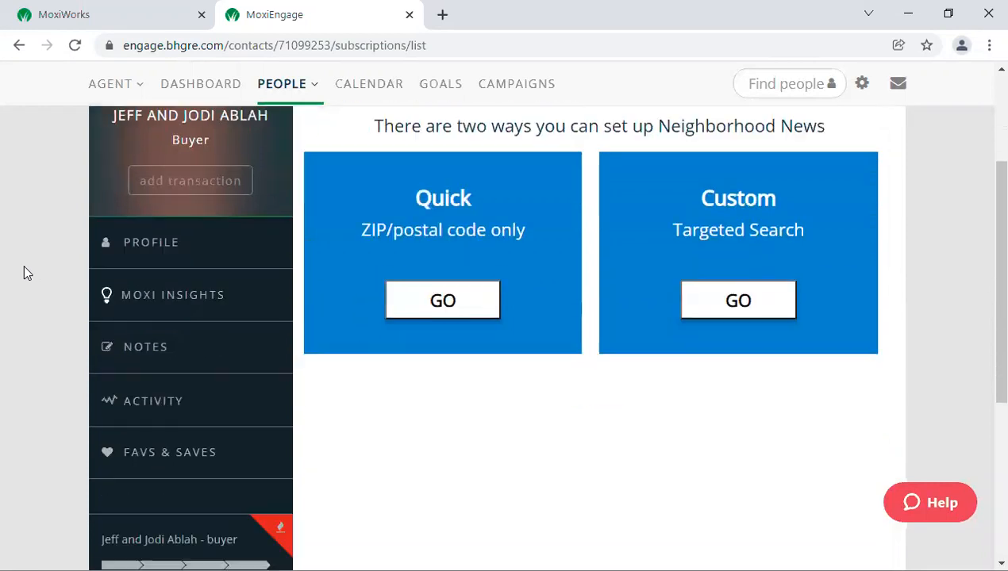
{"action": "scroll", "coordinate": [24, 270], "scroll_direction": "down", "scroll_amount": 2}
{"action": "scroll", "coordinate": [24, 269], "scroll_direction": "down", "scroll_amount": 1}
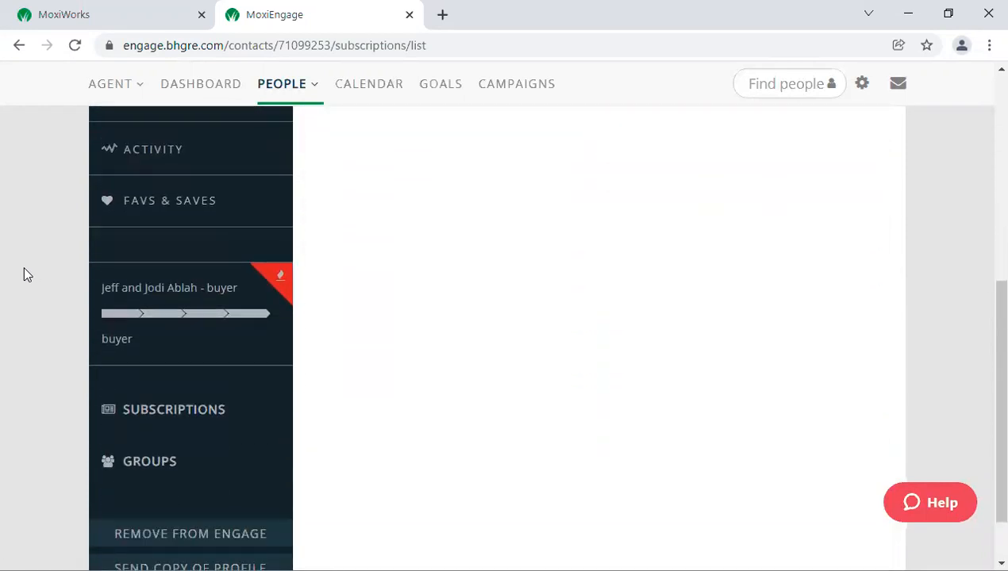
{"action": "scroll", "coordinate": [24, 275], "scroll_direction": "down", "scroll_amount": 1}
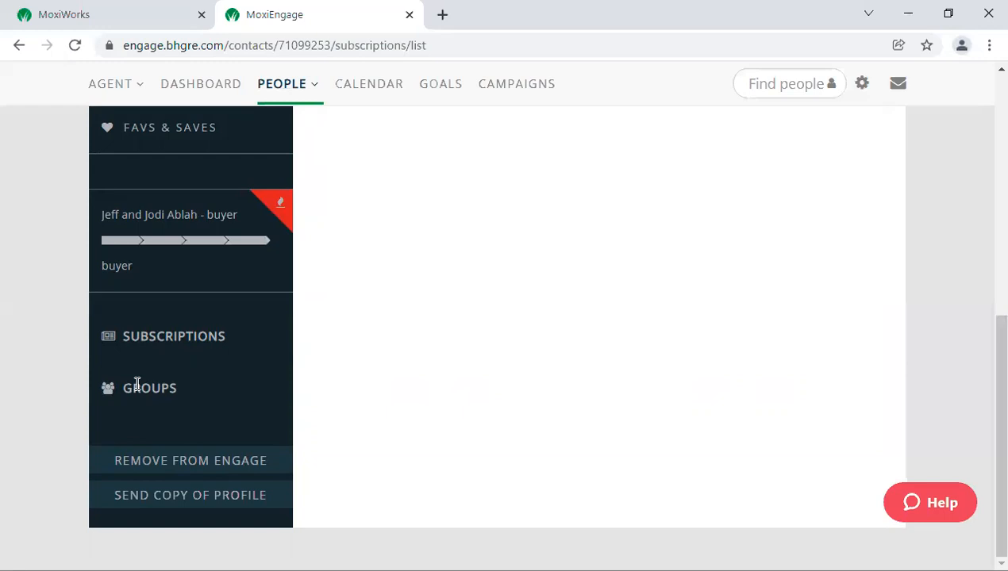
{"action": "scroll", "coordinate": [48, 177], "scroll_direction": "up", "scroll_amount": 5}
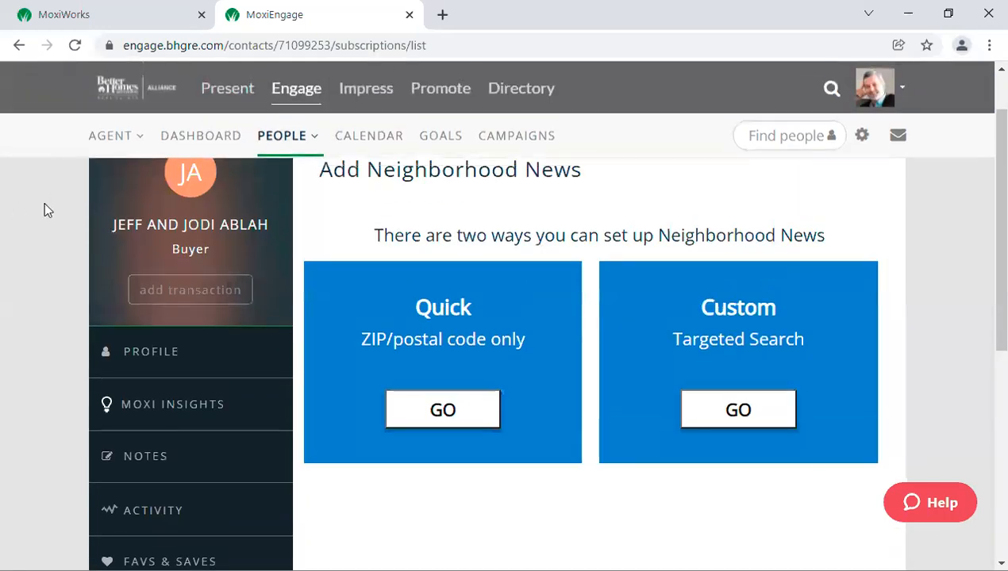
{"action": "scroll", "coordinate": [50, 208], "scroll_direction": "up", "scroll_amount": 1}
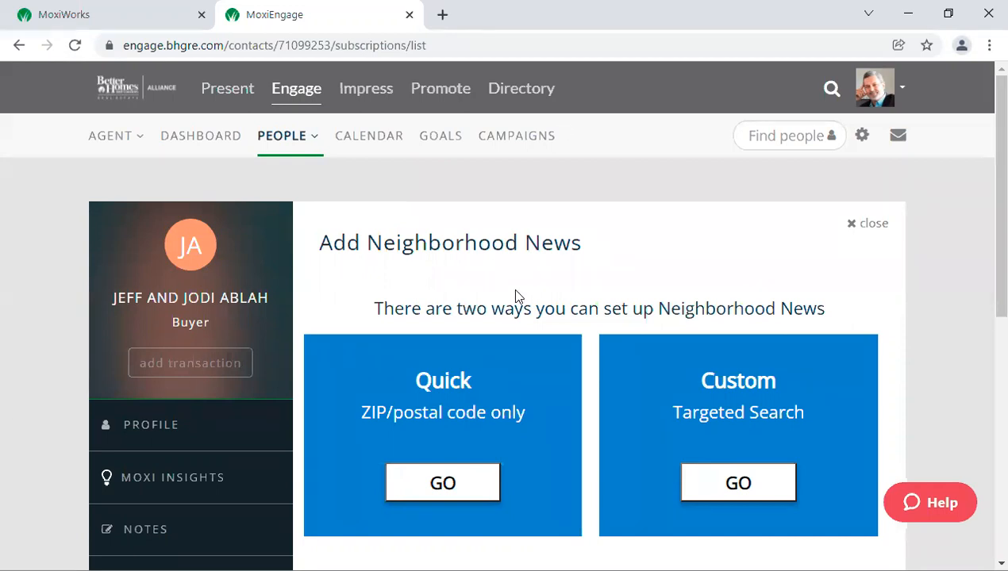
{"action": "scroll", "coordinate": [355, 332], "scroll_direction": "down", "scroll_amount": 5}
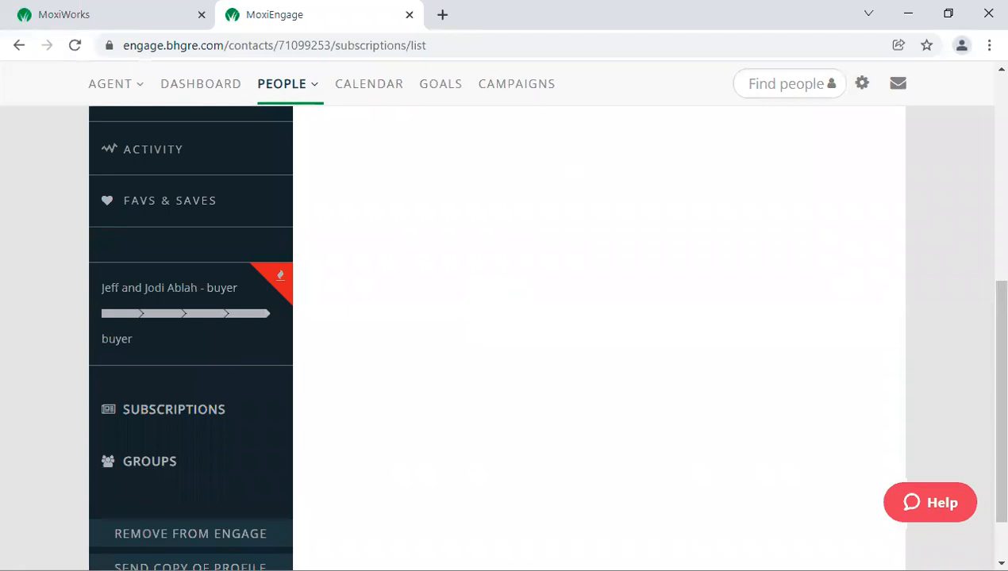
{"action": "scroll", "coordinate": [388, 377], "scroll_direction": "down", "scroll_amount": 1}
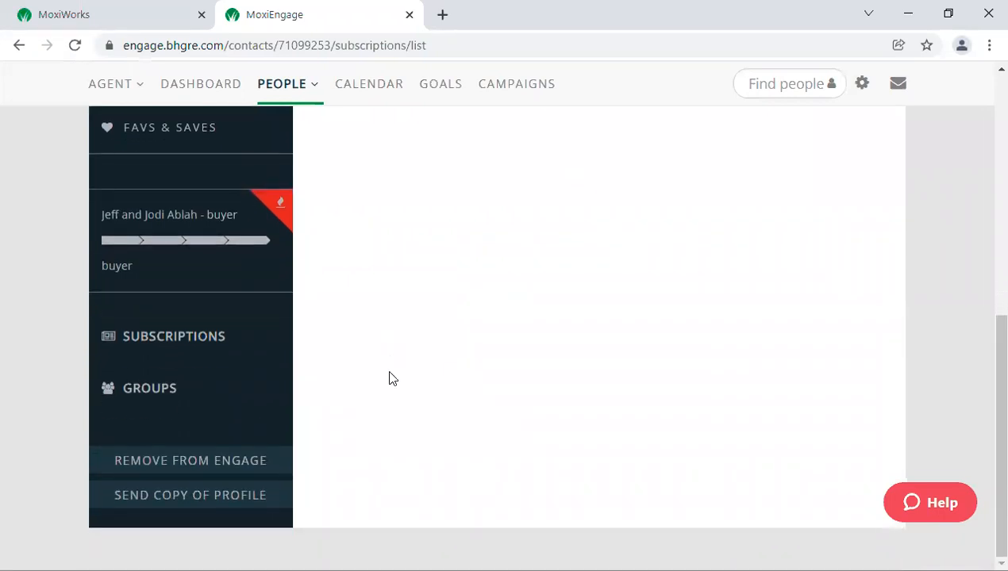
{"action": "scroll", "coordinate": [349, 366], "scroll_direction": "up", "scroll_amount": 6}
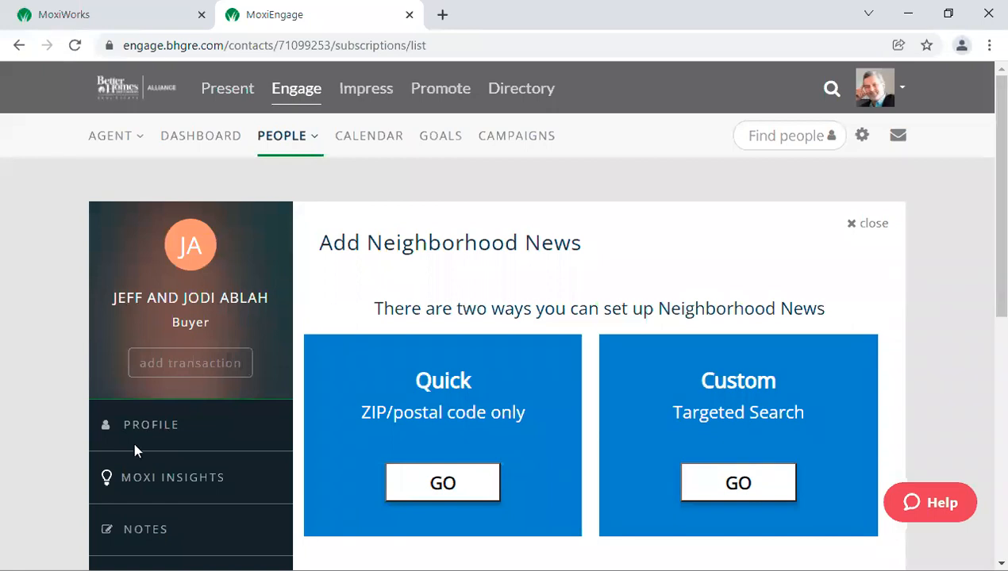
Step: Try to open the buyer's Moxi Insights and close the Add Neighborhood News setup to return to the transaction
{"action": "double_click", "coordinate": [154, 474]}
{"action": "scroll", "coordinate": [949, 399], "scroll_direction": "down", "scroll_amount": 5}
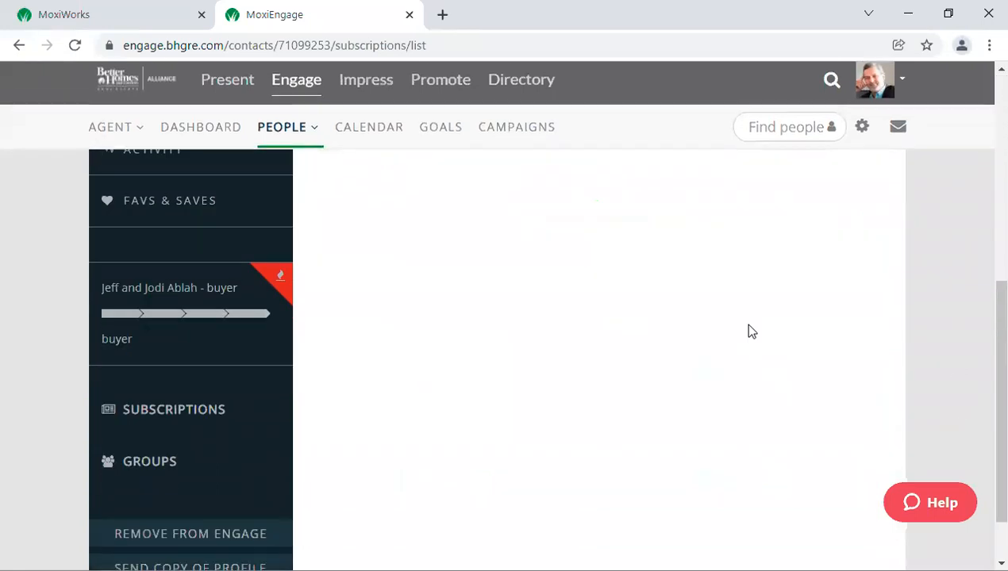
{"action": "scroll", "coordinate": [588, 300], "scroll_direction": "down", "scroll_amount": 1}
{"action": "scroll", "coordinate": [605, 317], "scroll_direction": "up", "scroll_amount": 3}
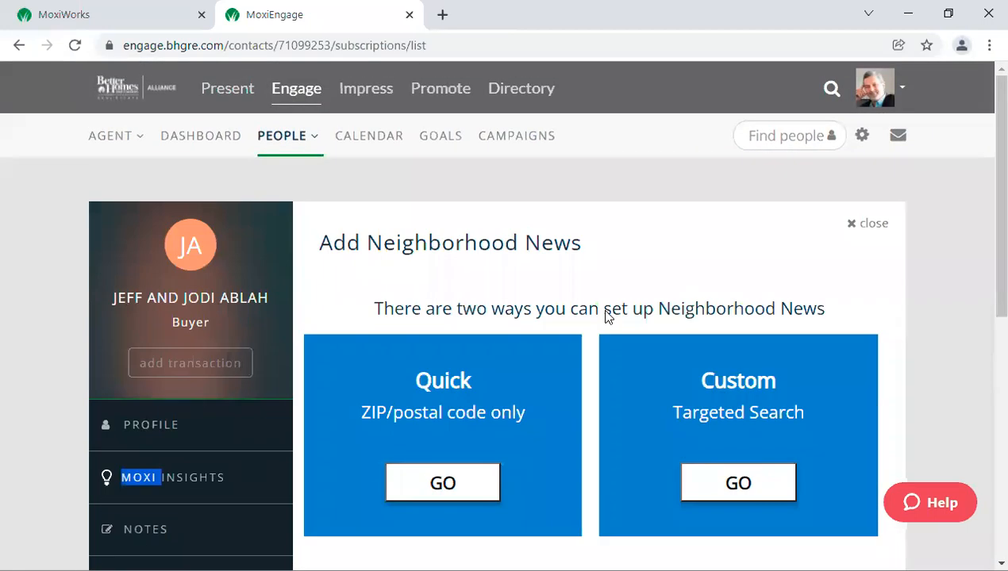
{"action": "left_click", "coordinate": [869, 226]}
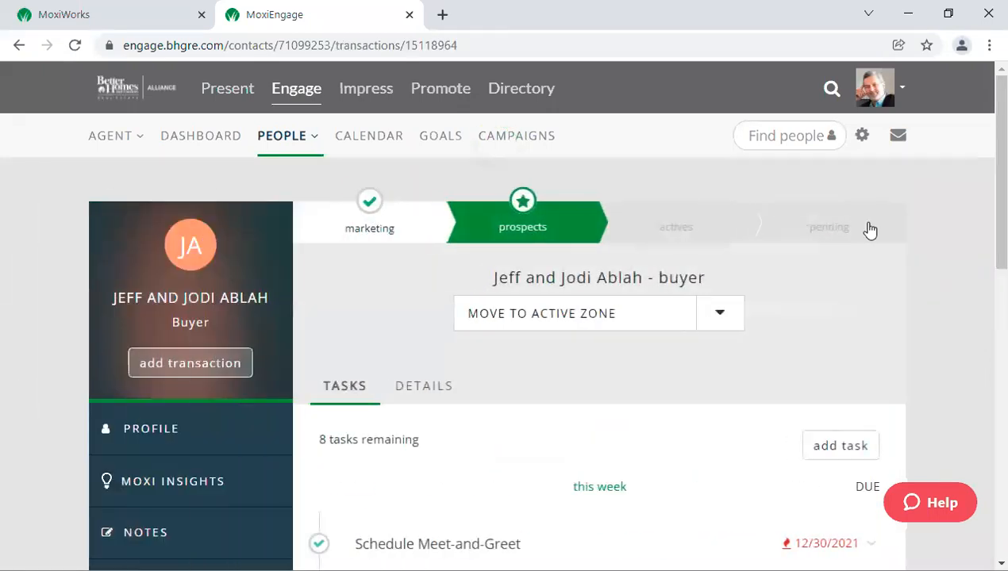
Step: Open the buyer's profile and review the phone, language preference and email details
{"action": "left_click", "coordinate": [166, 450]}
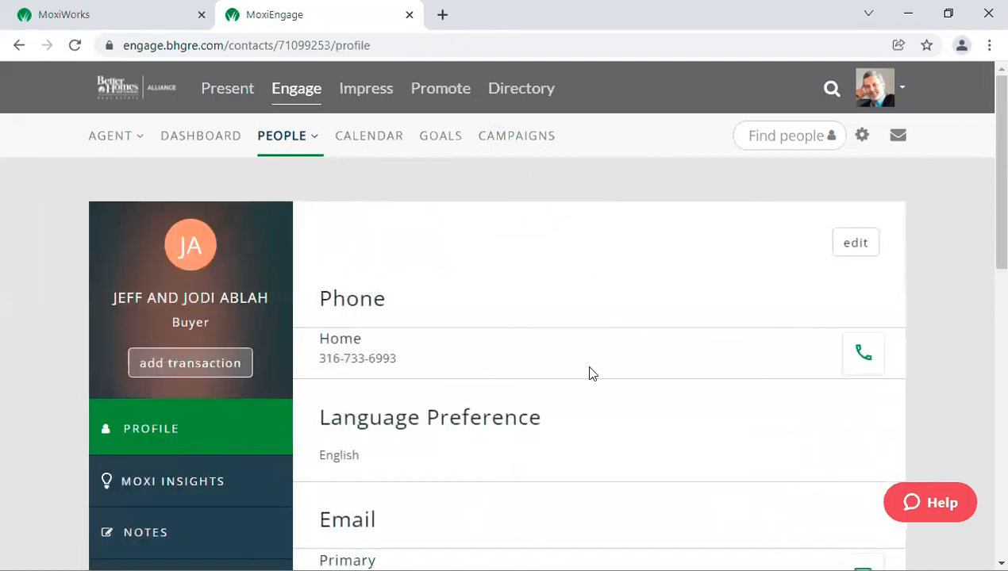
{"action": "scroll", "coordinate": [622, 377], "scroll_direction": "down", "scroll_amount": 2}
{"action": "scroll", "coordinate": [629, 371], "scroll_direction": "down", "scroll_amount": 2}
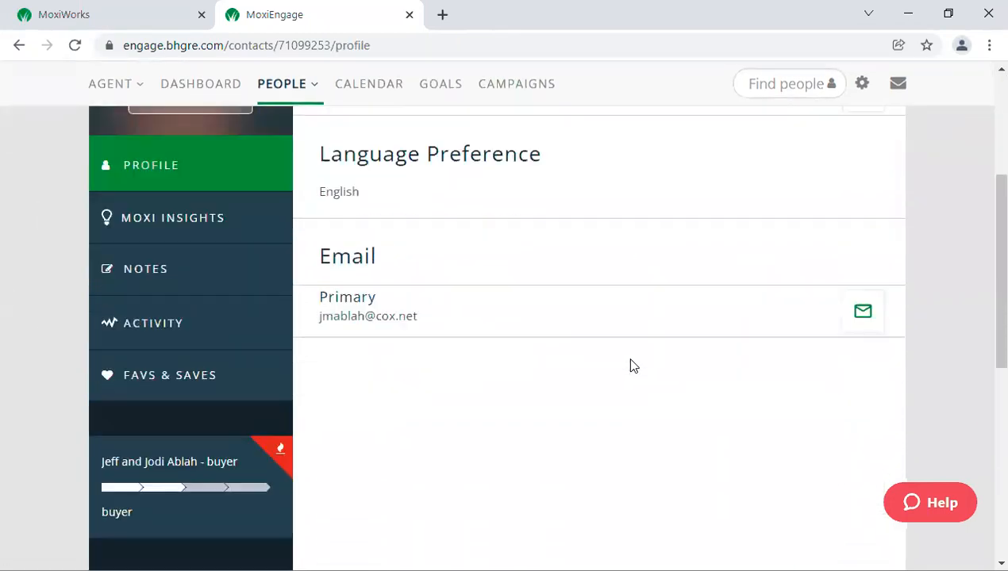
{"action": "scroll", "coordinate": [633, 365], "scroll_direction": "up", "scroll_amount": 4}
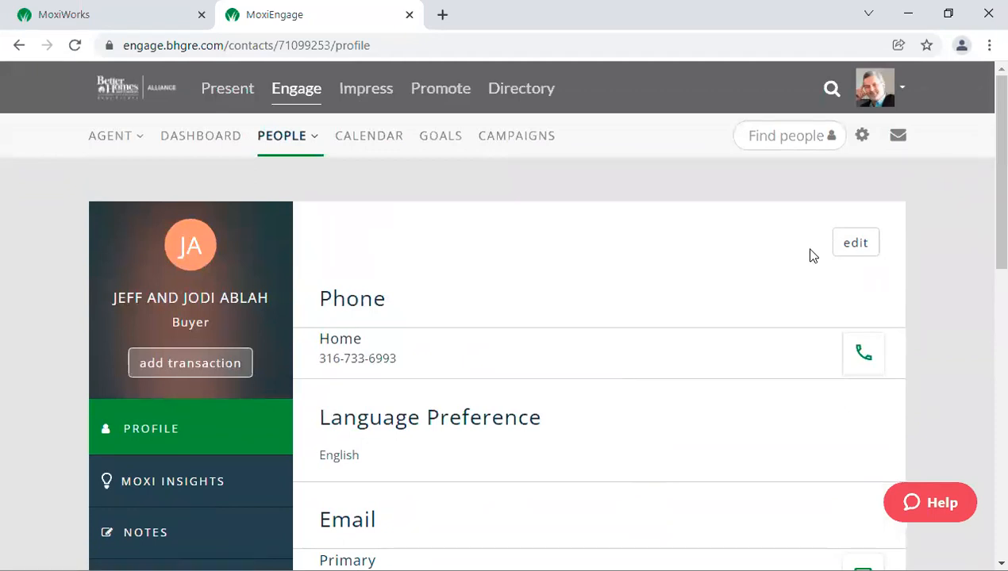
Step: Open the buyer's profile for editing and review the name, phone, email, address and relationship fields and the Label Name help
{"action": "left_click", "coordinate": [856, 246]}
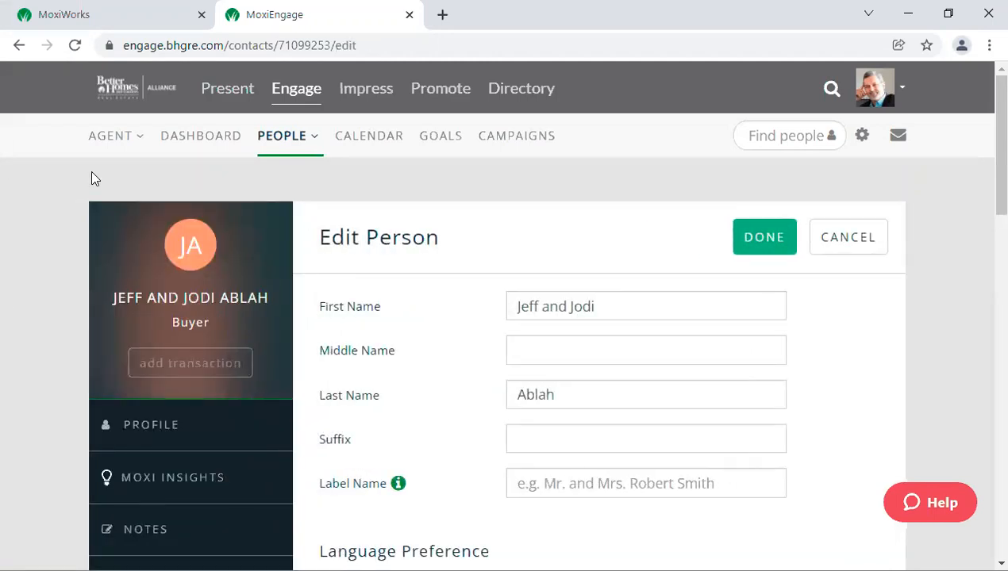
{"action": "scroll", "coordinate": [512, 339], "scroll_direction": "down", "scroll_amount": 5}
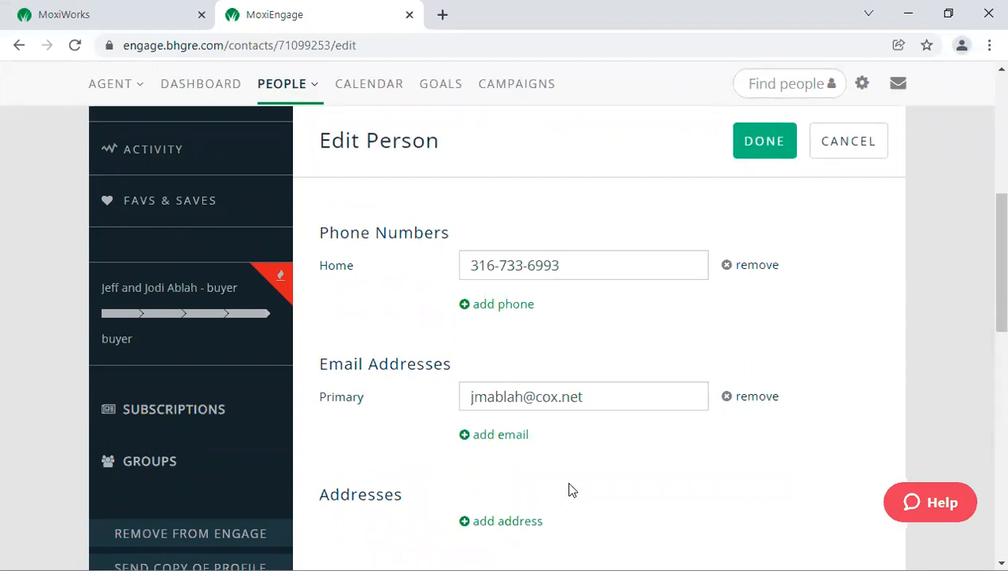
{"action": "scroll", "coordinate": [652, 486], "scroll_direction": "down", "scroll_amount": 2}
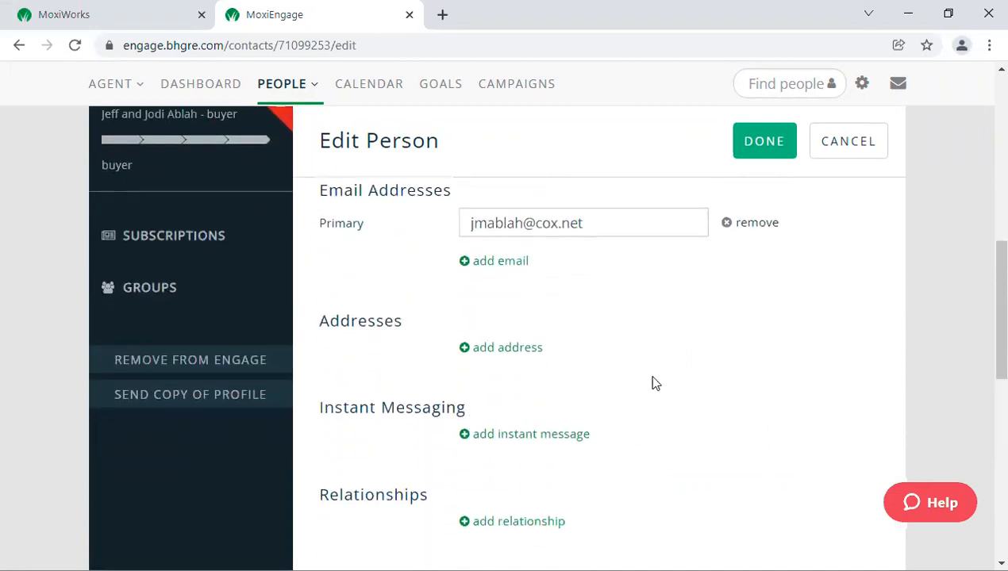
{"action": "scroll", "coordinate": [587, 420], "scroll_direction": "up", "scroll_amount": 6}
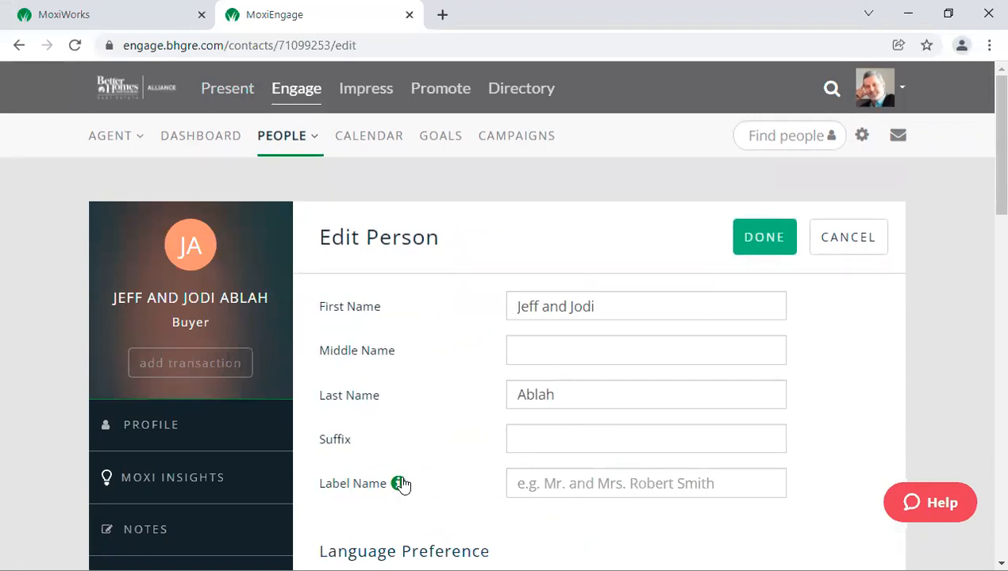
{"action": "mouse_move", "coordinate": [401, 484]}
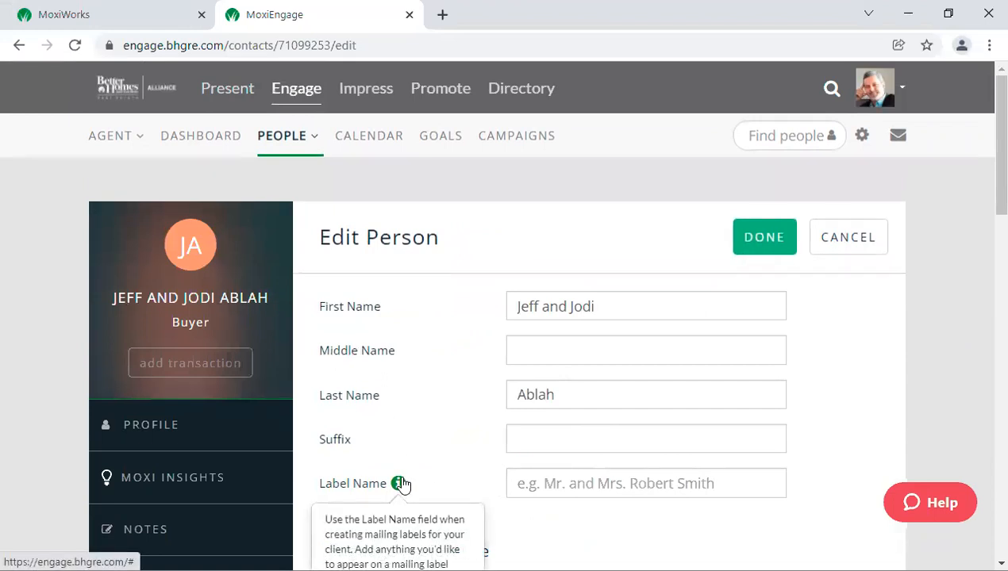
{"action": "scroll", "coordinate": [425, 468], "scroll_direction": "down", "scroll_amount": 2}
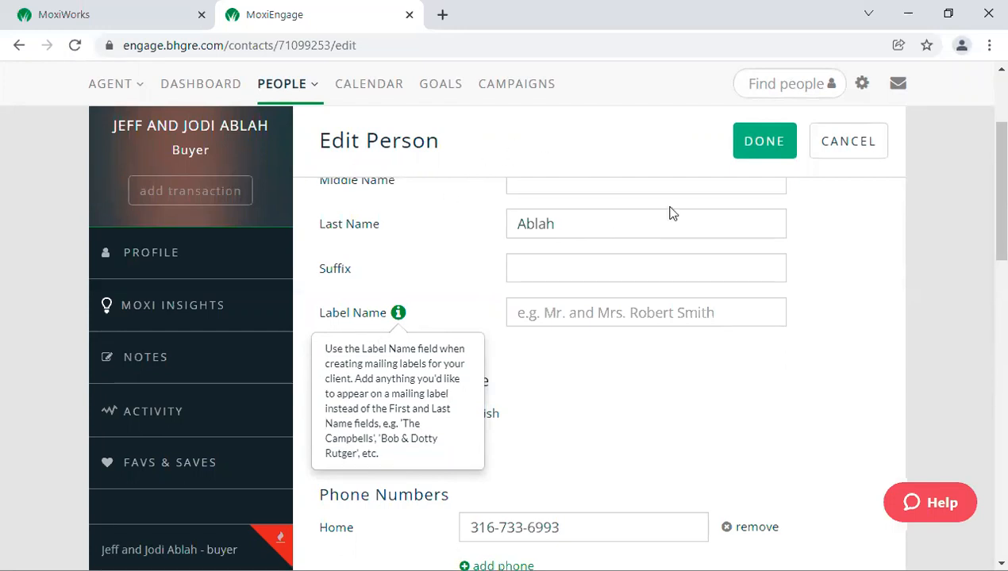
{"action": "scroll", "coordinate": [670, 213], "scroll_direction": "up", "scroll_amount": 3}
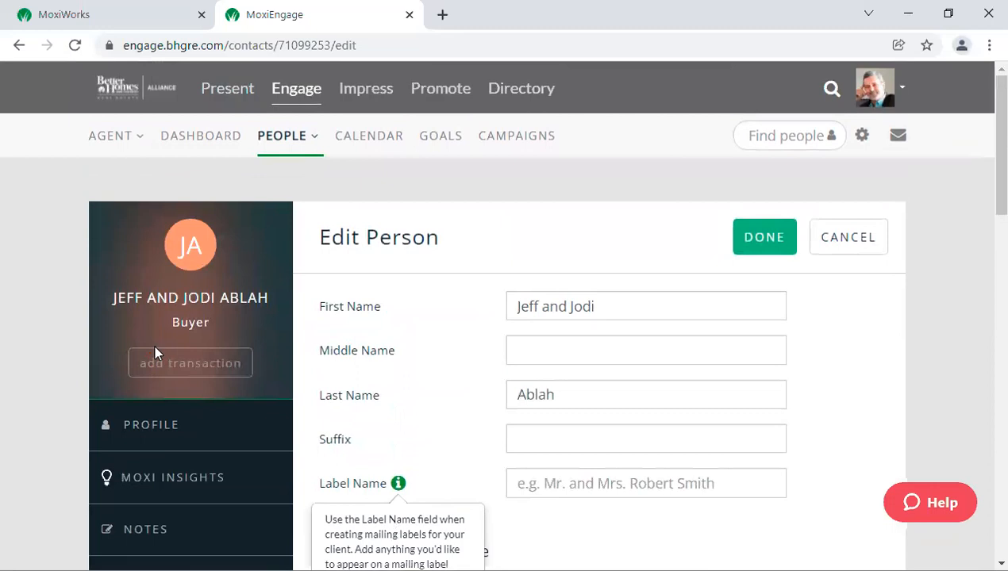
{"action": "left_click", "coordinate": [79, 271]}
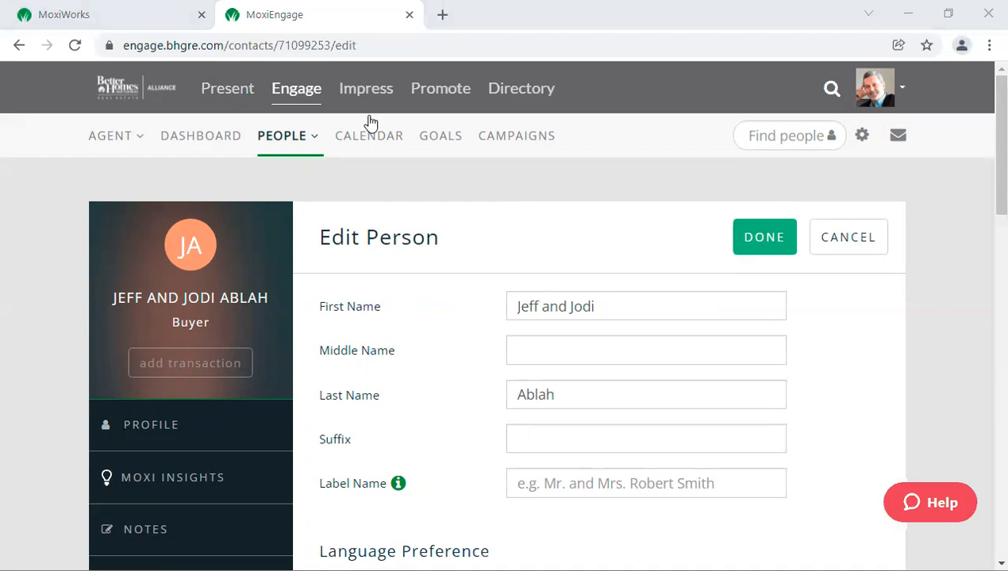
{"action": "left_click", "coordinate": [29, 205]}
{"action": "scroll", "coordinate": [74, 283], "scroll_direction": "down", "scroll_amount": 1}
{"action": "scroll", "coordinate": [75, 283], "scroll_direction": "up", "scroll_amount": 1}
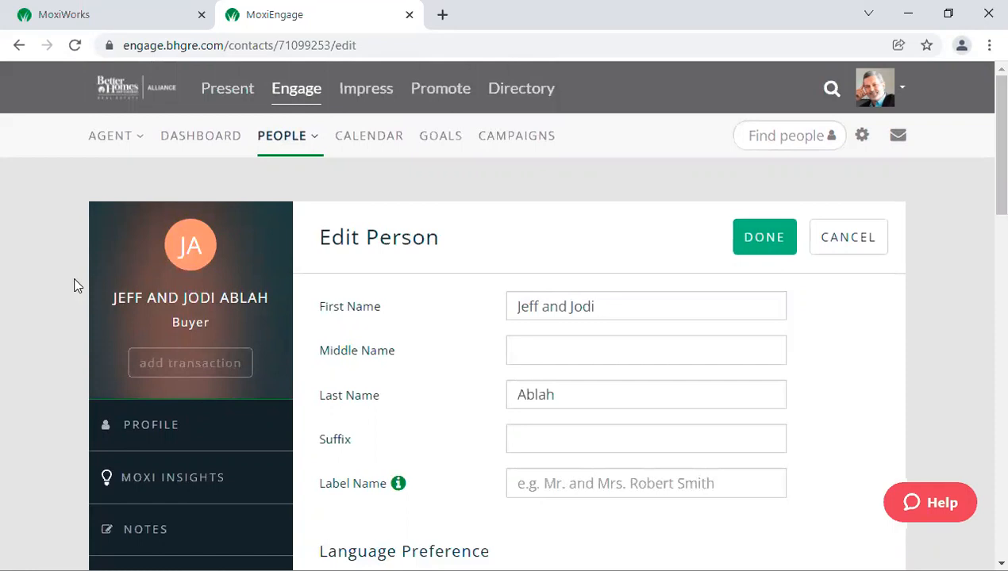
{"action": "scroll", "coordinate": [27, 265], "scroll_direction": "down", "scroll_amount": 5}
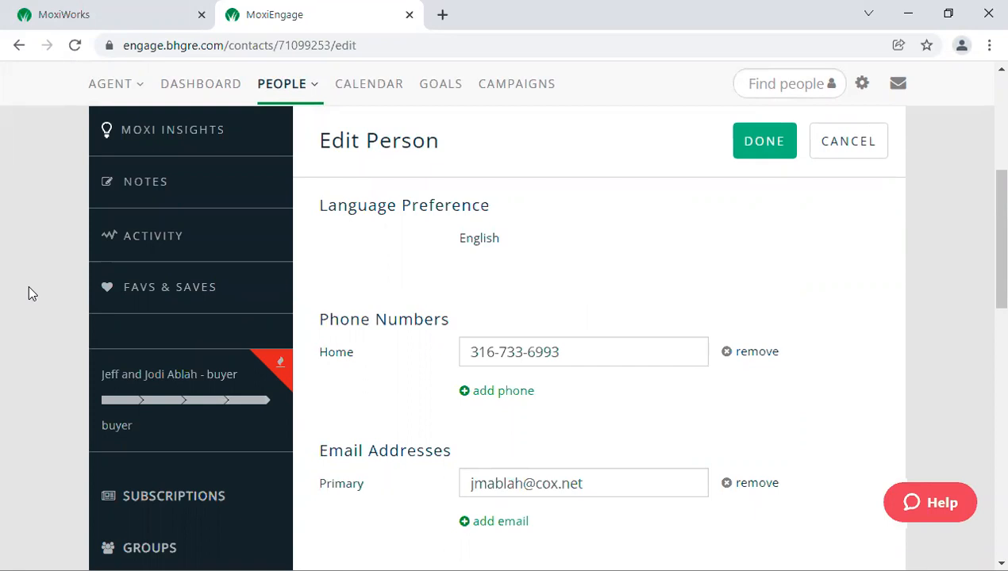
{"action": "scroll", "coordinate": [250, 391], "scroll_direction": "up", "scroll_amount": 2}
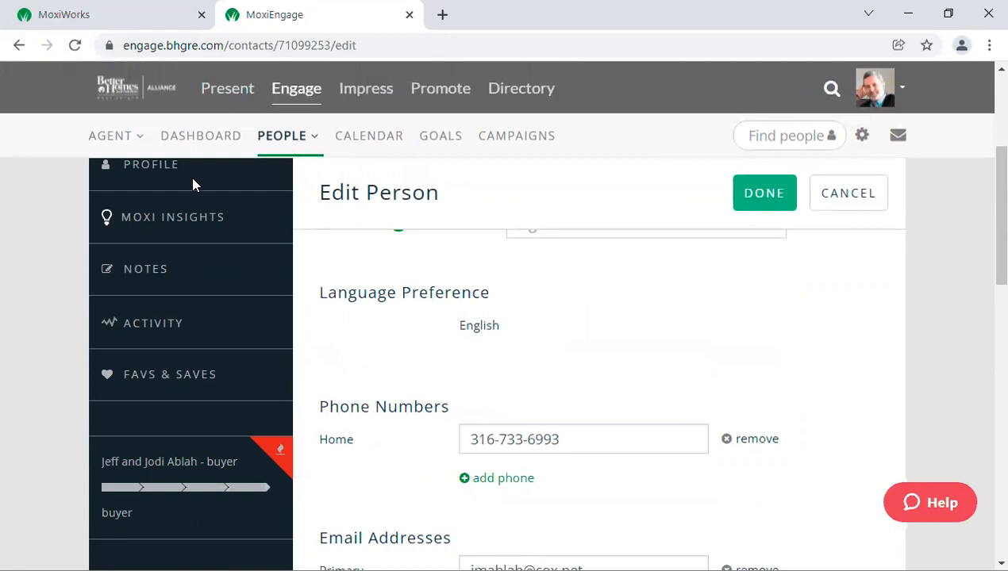
{"action": "scroll", "coordinate": [191, 179], "scroll_direction": "up", "scroll_amount": 3}
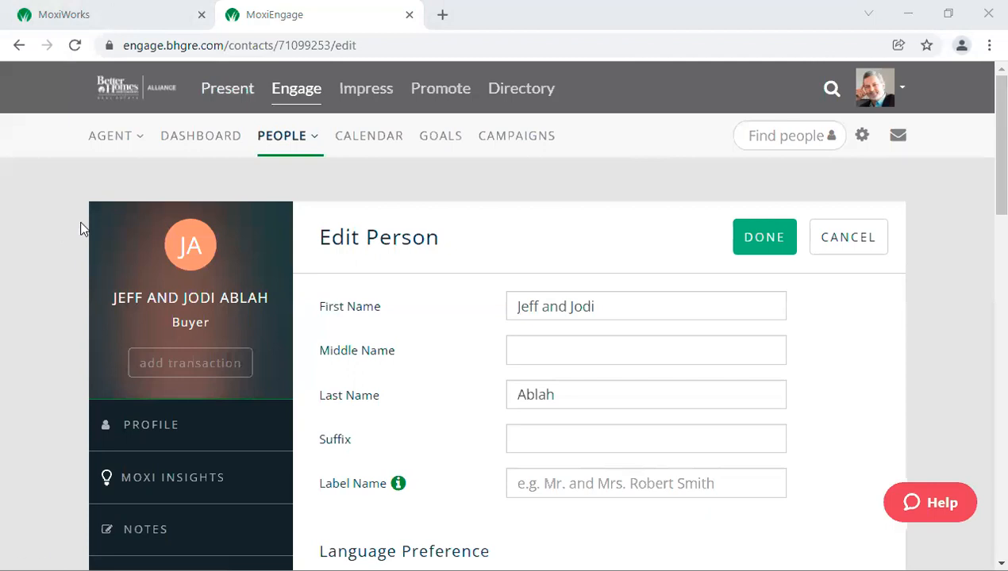
Step: Open the Categorize Wizard for My People and designate the first uncategorized person as a non-client Collaborator
{"action": "left_click", "coordinate": [283, 140]}
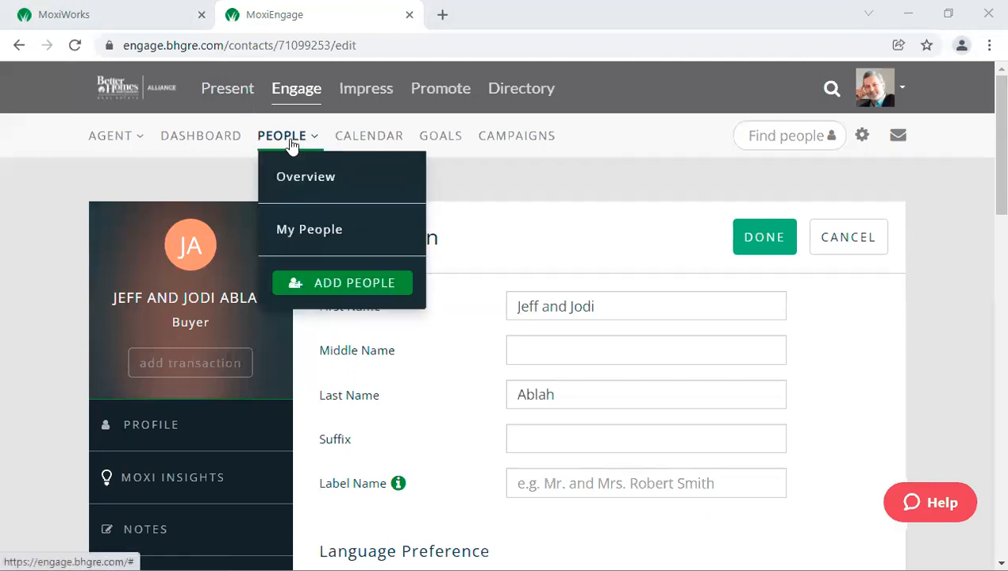
{"action": "left_click", "coordinate": [286, 228]}
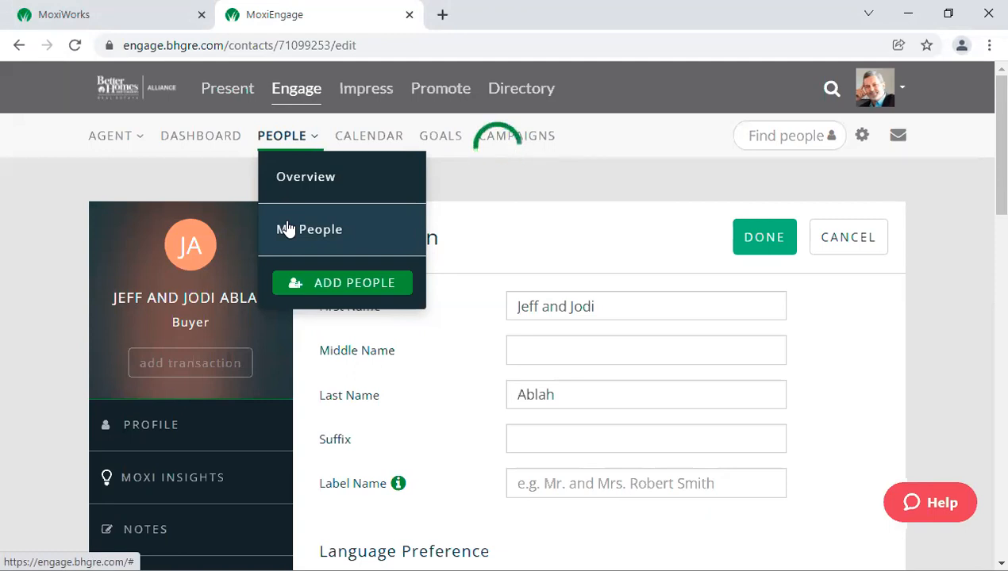
{"action": "left_click", "coordinate": [287, 228]}
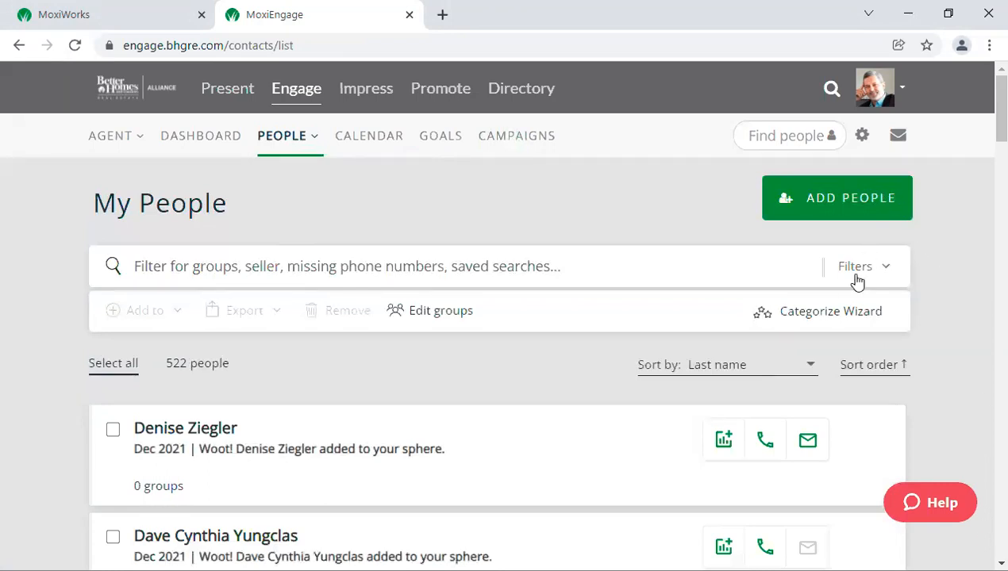
{"action": "left_click", "coordinate": [841, 324]}
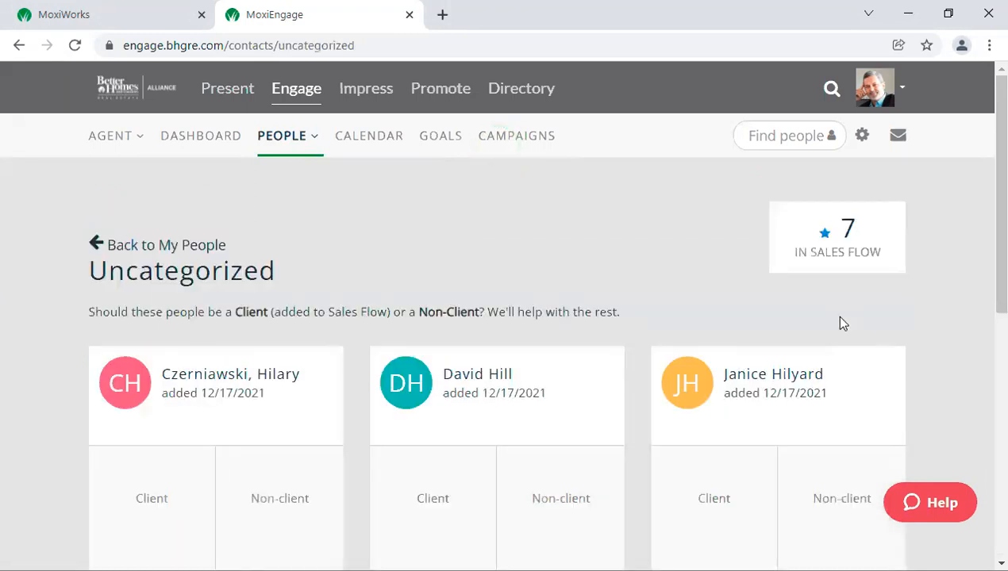
{"action": "scroll", "coordinate": [560, 404], "scroll_direction": "down", "scroll_amount": 3}
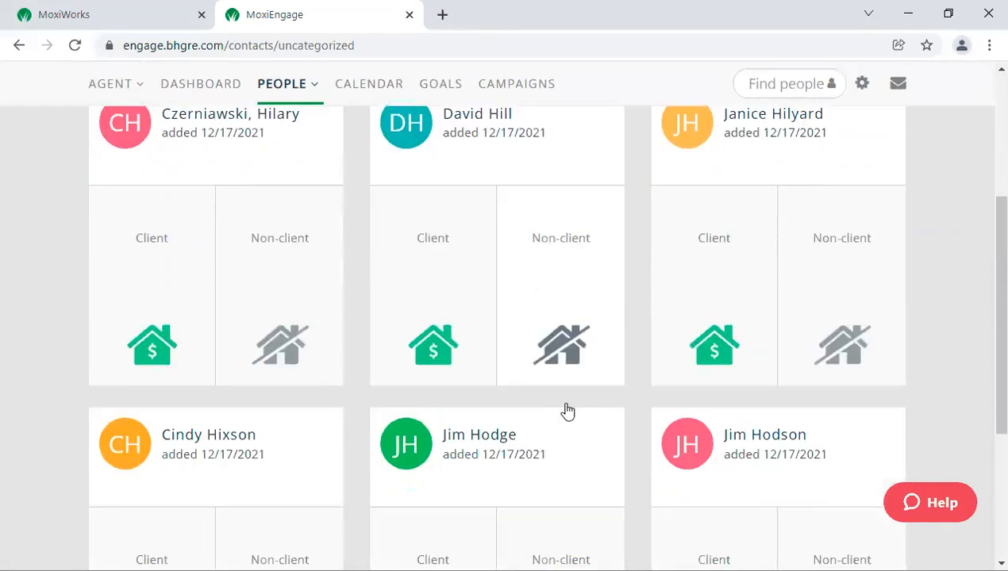
{"action": "left_click", "coordinate": [274, 363]}
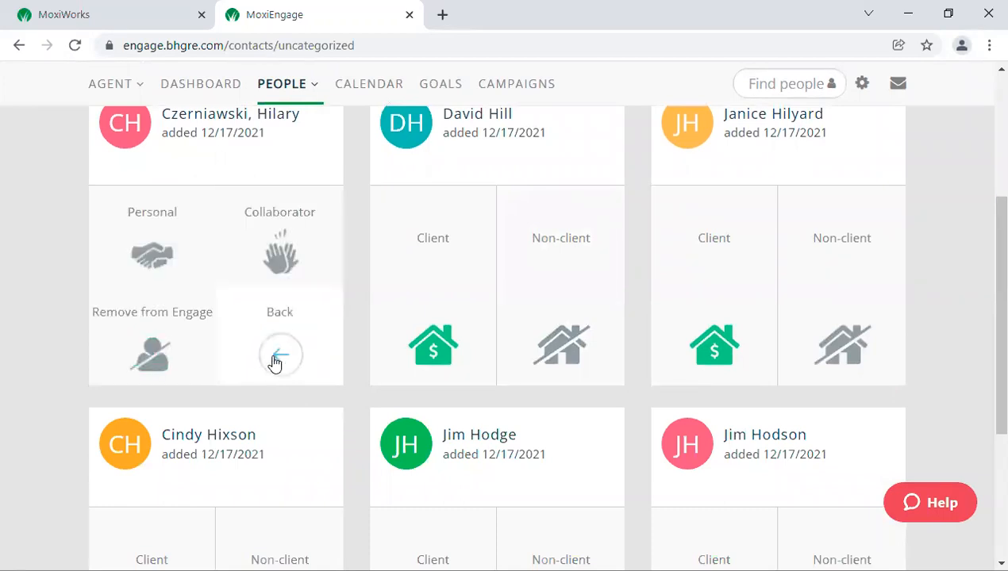
{"action": "left_click", "coordinate": [291, 258]}
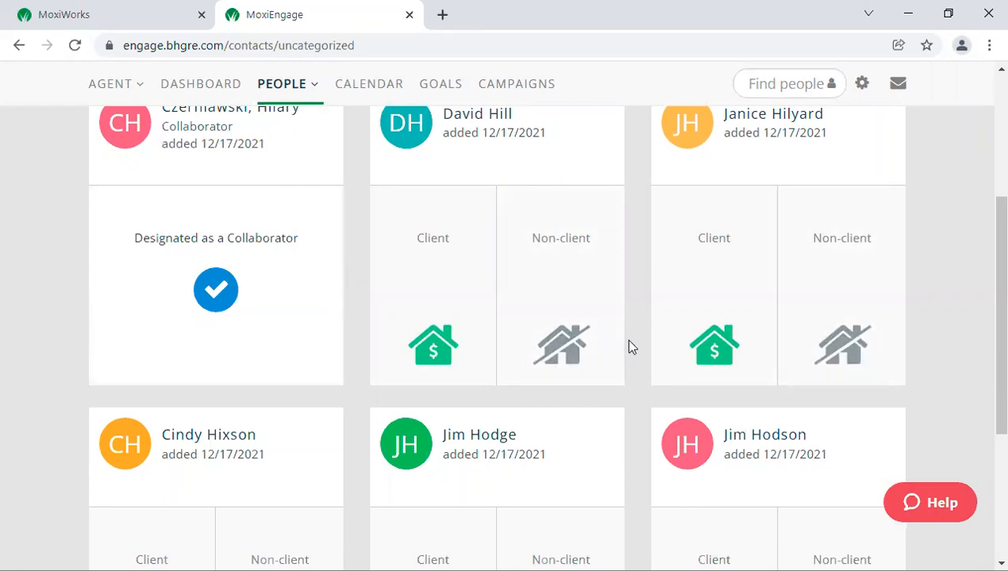
Step: Categorize the third uncategorized person as a client and make them a buyer prospect
{"action": "left_click", "coordinate": [714, 349]}
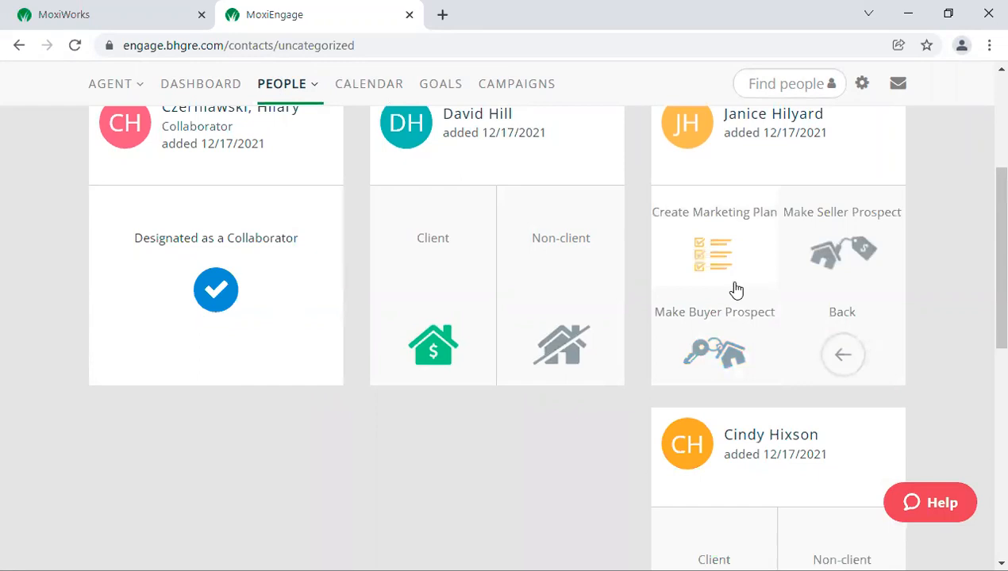
{"action": "left_click", "coordinate": [734, 349]}
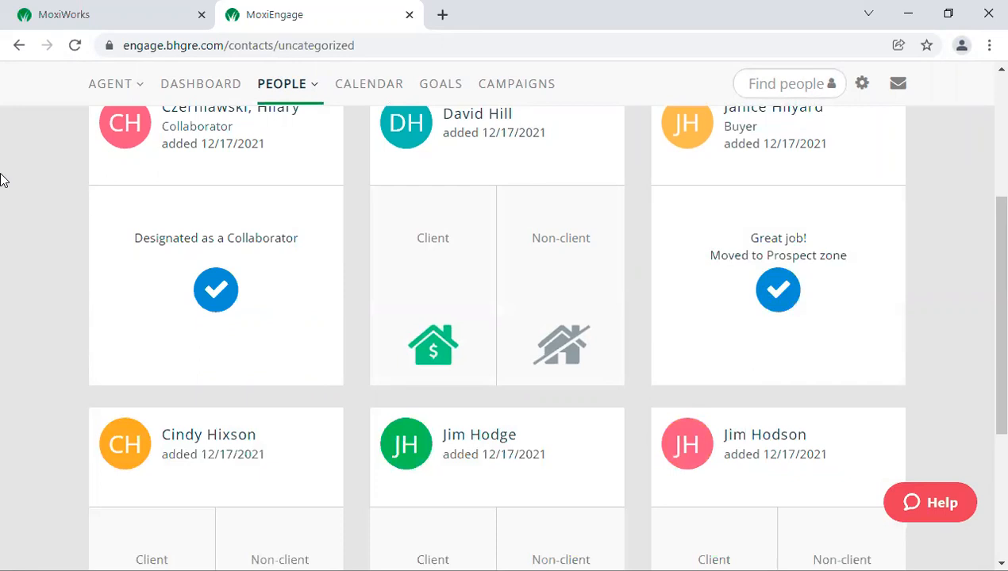
{"action": "scroll", "coordinate": [63, 232], "scroll_direction": "up", "scroll_amount": 1}
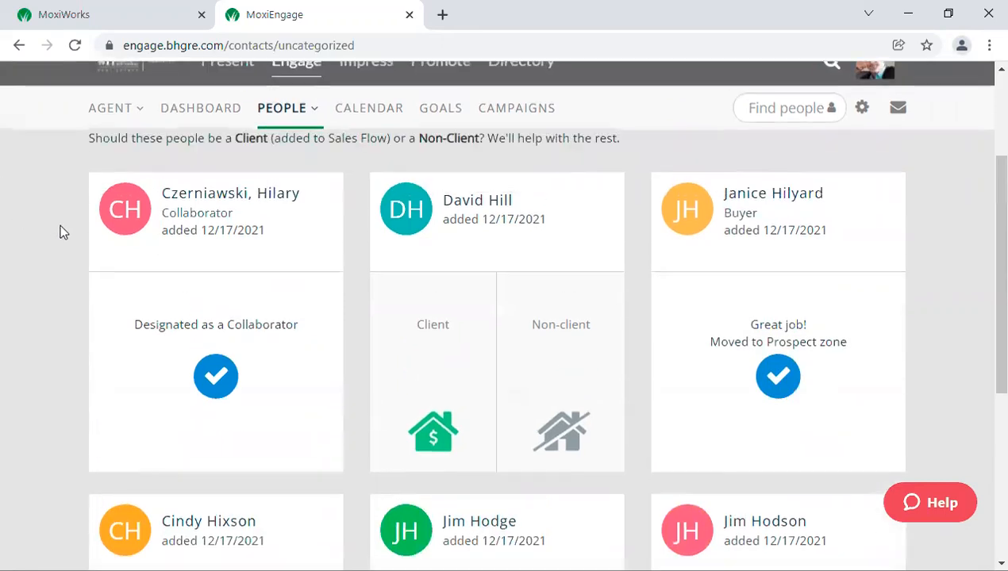
{"action": "scroll", "coordinate": [63, 232], "scroll_direction": "up", "scroll_amount": 2}
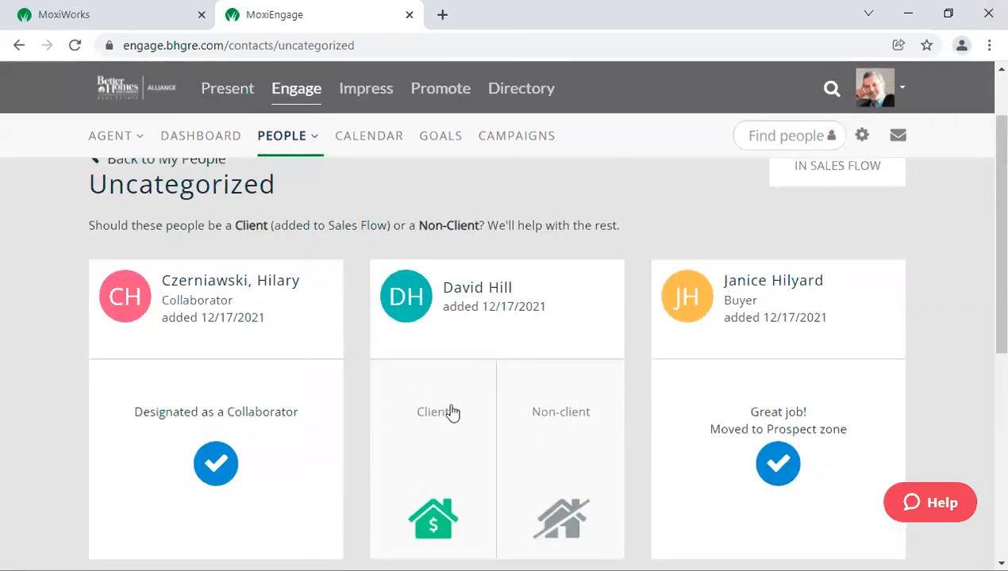
{"action": "scroll", "coordinate": [450, 412], "scroll_direction": "up", "scroll_amount": 1}
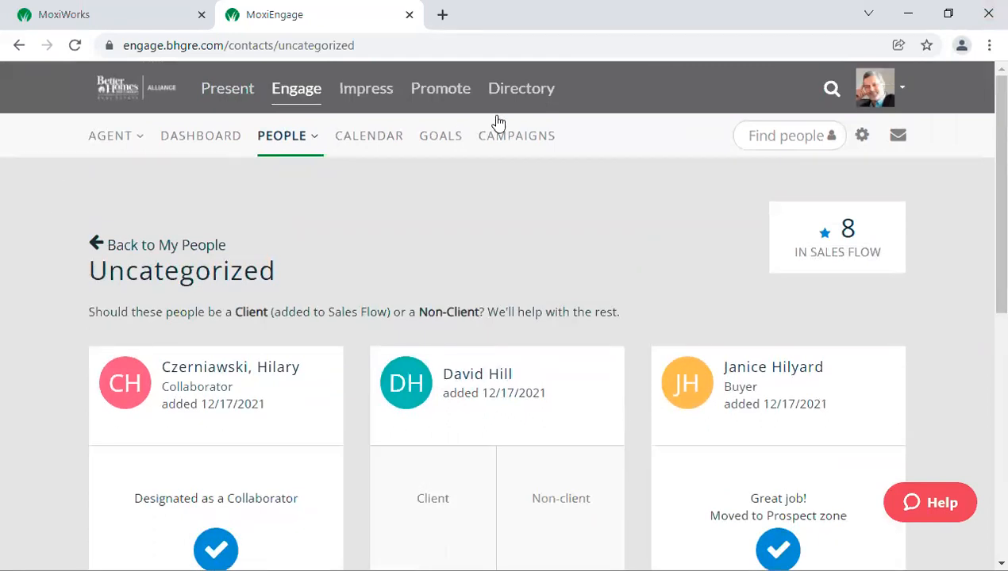
Step: Open the campaign library and browse the campaigns that can be added
{"action": "left_click", "coordinate": [533, 149]}
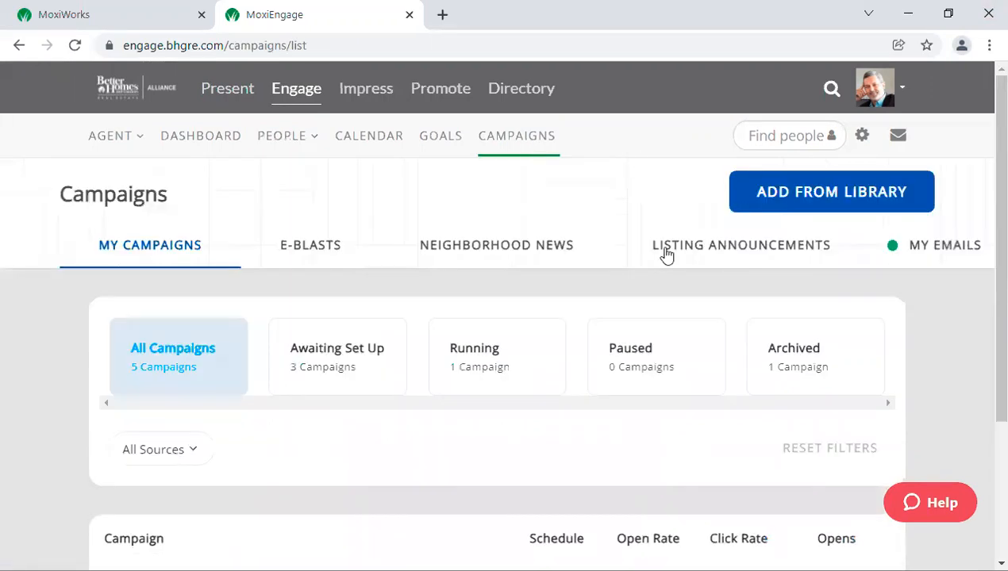
{"action": "left_click", "coordinate": [794, 198]}
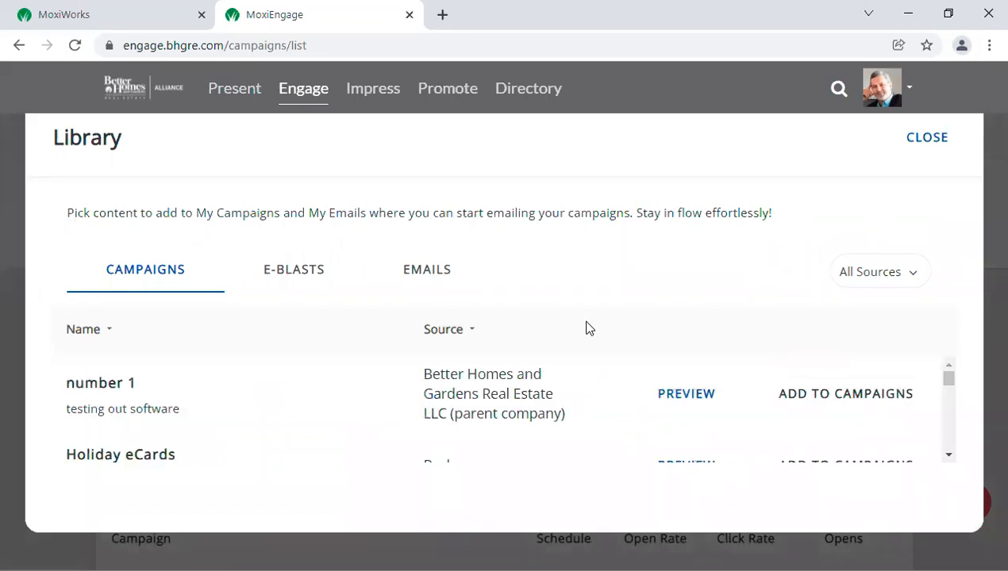
{"action": "scroll", "coordinate": [579, 387], "scroll_direction": "down", "scroll_amount": 1}
{"action": "scroll", "coordinate": [560, 397], "scroll_direction": "down", "scroll_amount": 3}
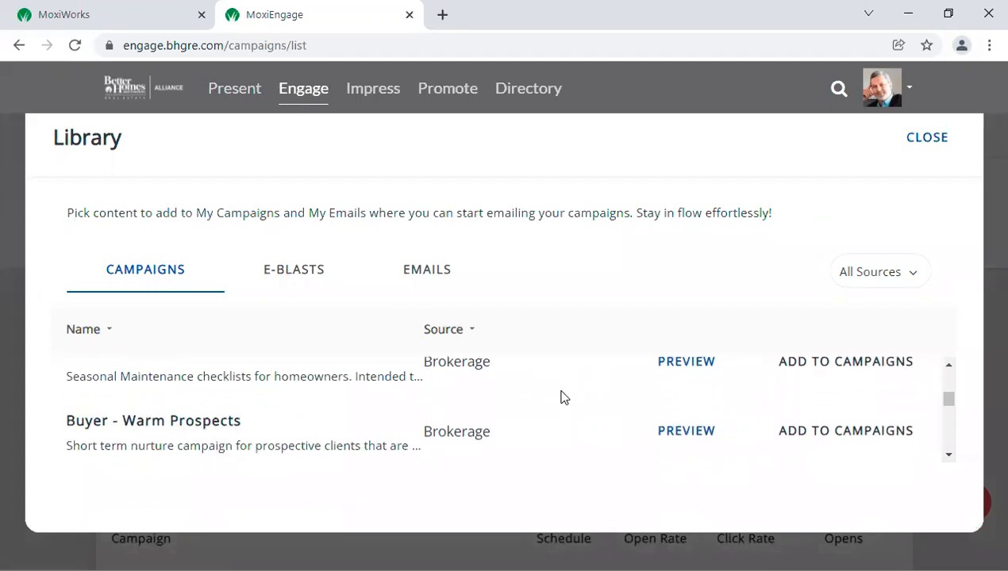
{"action": "scroll", "coordinate": [561, 396], "scroll_direction": "down", "scroll_amount": 1}
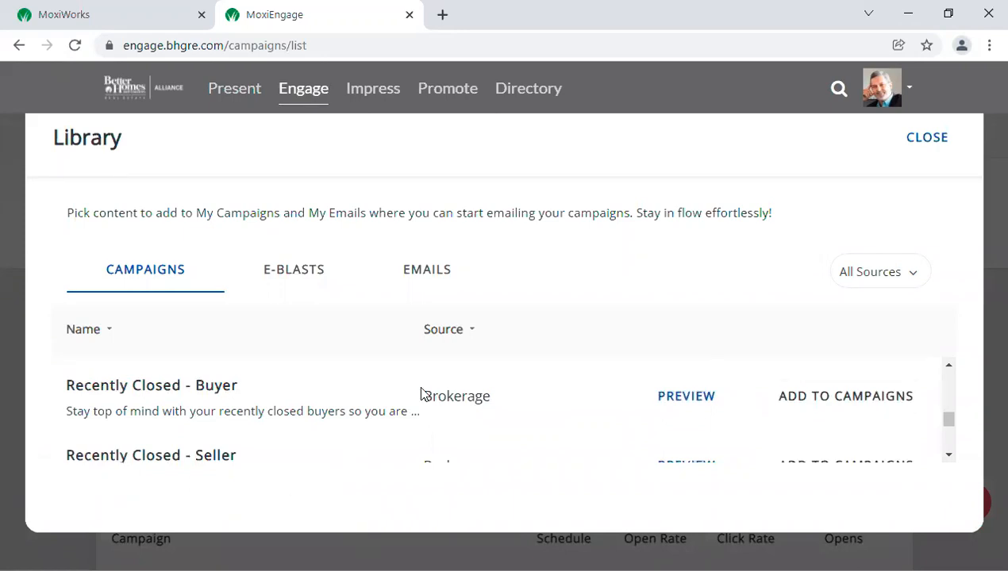
Step: Preview the Recently Closed - Buyer campaign's schedule and thank-you email, and close the library without adding it
{"action": "left_click", "coordinate": [703, 400]}
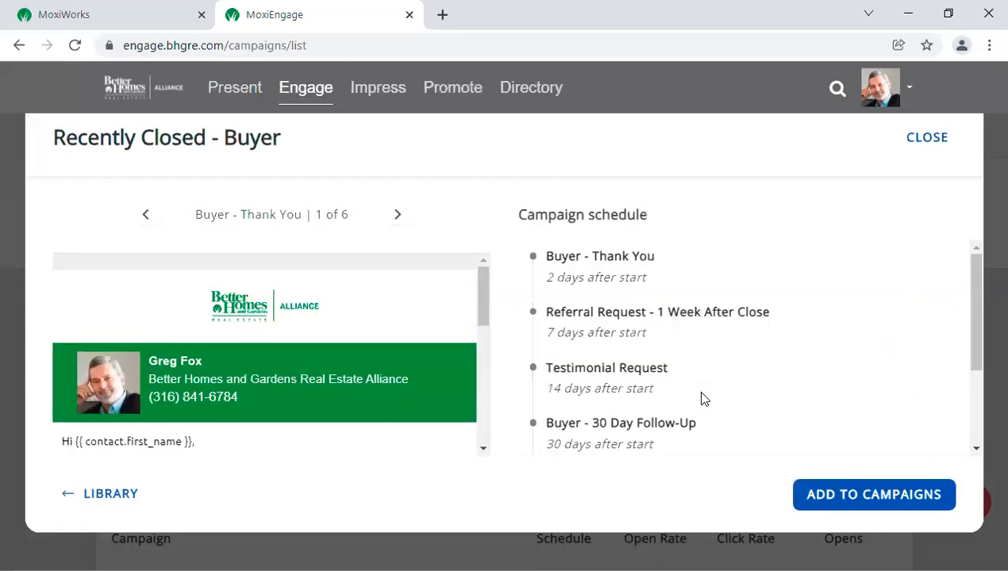
{"action": "scroll", "coordinate": [552, 384], "scroll_direction": "down", "scroll_amount": 1}
{"action": "scroll", "coordinate": [552, 383], "scroll_direction": "down", "scroll_amount": 1}
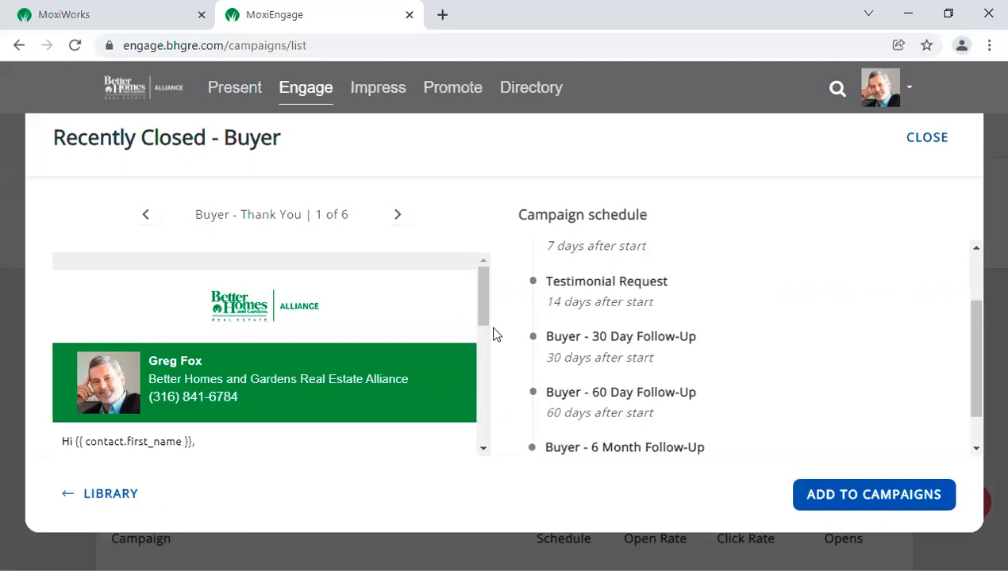
{"action": "left_click_drag", "start_coordinate": [483, 305], "coordinate": [508, 197]}
{"action": "left_click", "coordinate": [918, 145]}
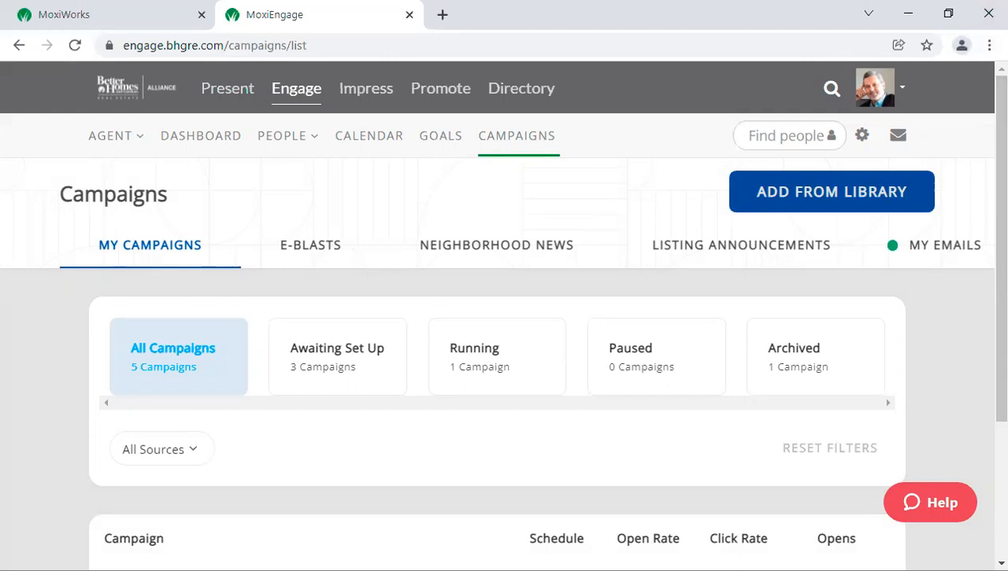
Step: Return to the Categorize Wizard from My People and look over the remaining uncategorized contacts
{"action": "mouse_move", "coordinate": [274, 144]}
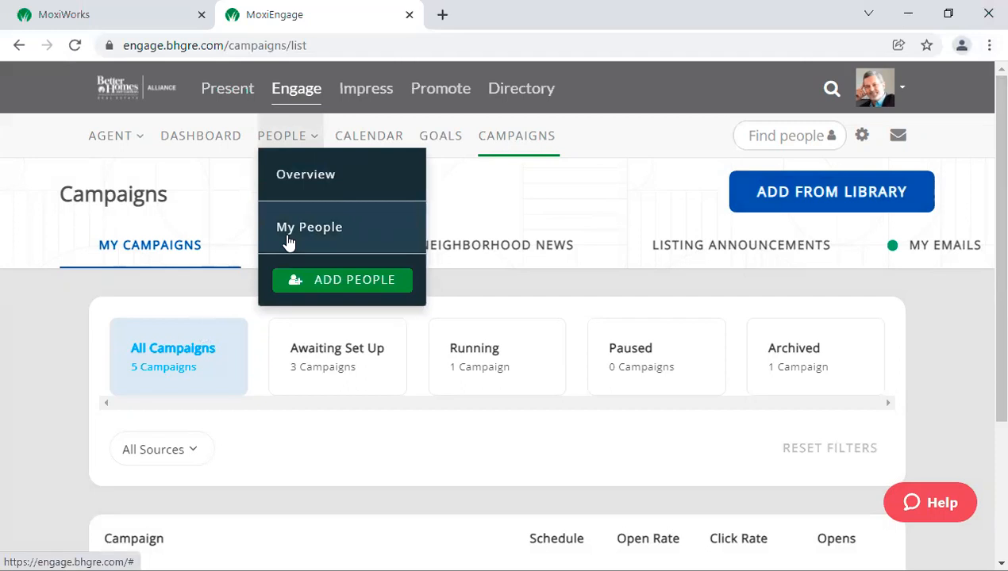
{"action": "left_click", "coordinate": [326, 241]}
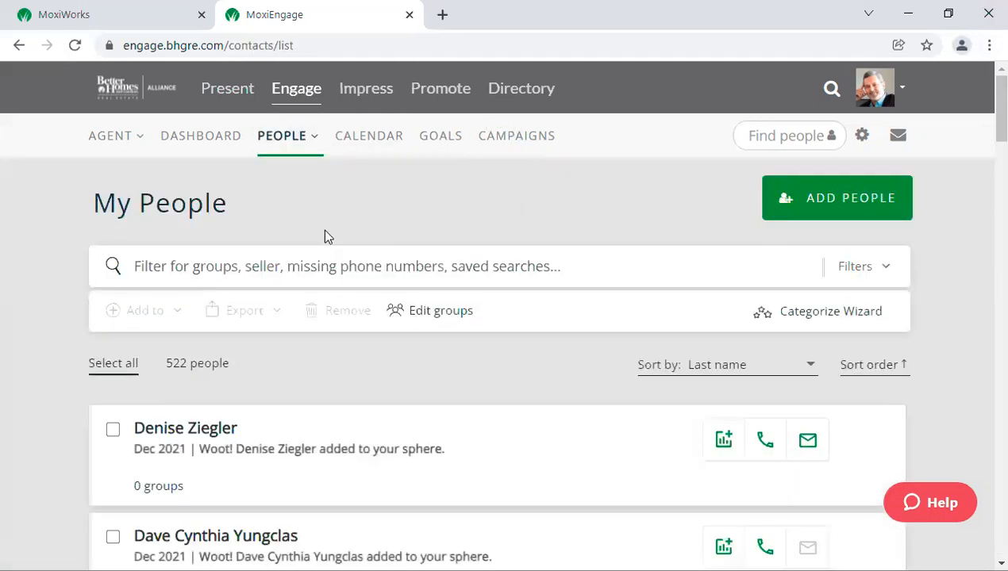
{"action": "left_click", "coordinate": [787, 324]}
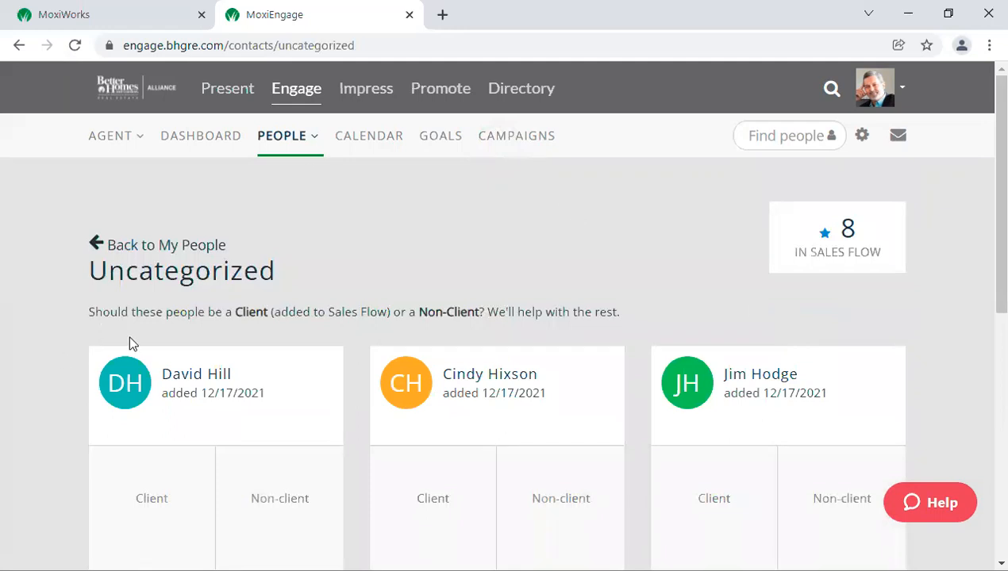
{"action": "scroll", "coordinate": [633, 373], "scroll_direction": "down", "scroll_amount": 3}
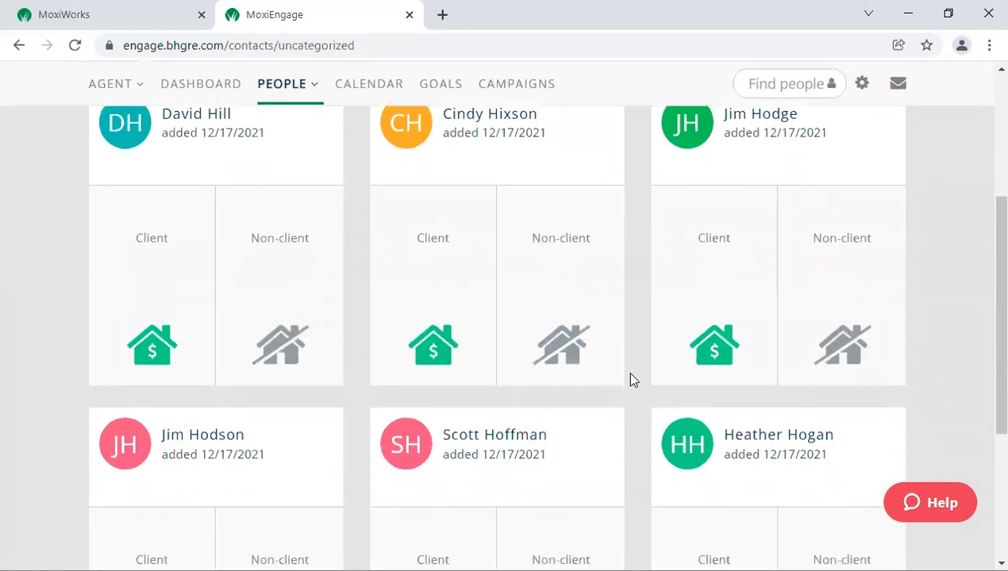
Step: Mark the third uncategorized person as a client, choose Create Marketing Plan, and review the past seller and past buyer choices without selecting one
{"action": "left_click", "coordinate": [710, 361]}
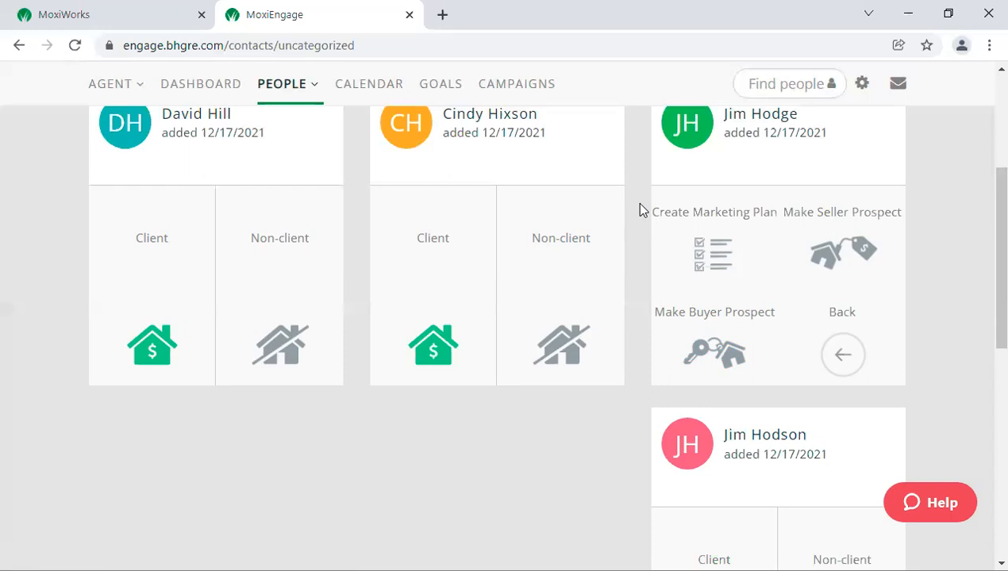
{"action": "left_click", "coordinate": [695, 249]}
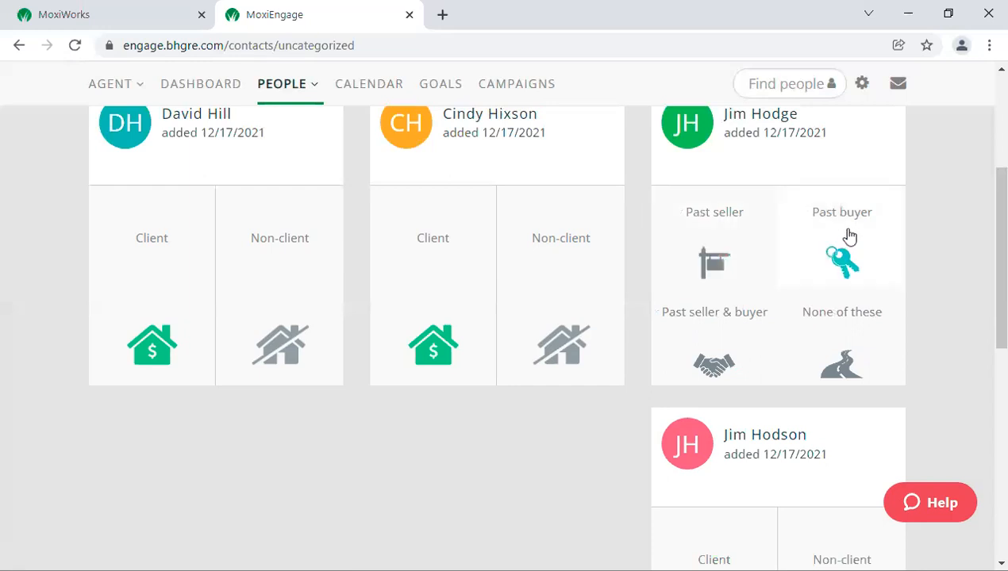
{"action": "scroll", "coordinate": [679, 333], "scroll_direction": "down", "scroll_amount": 1}
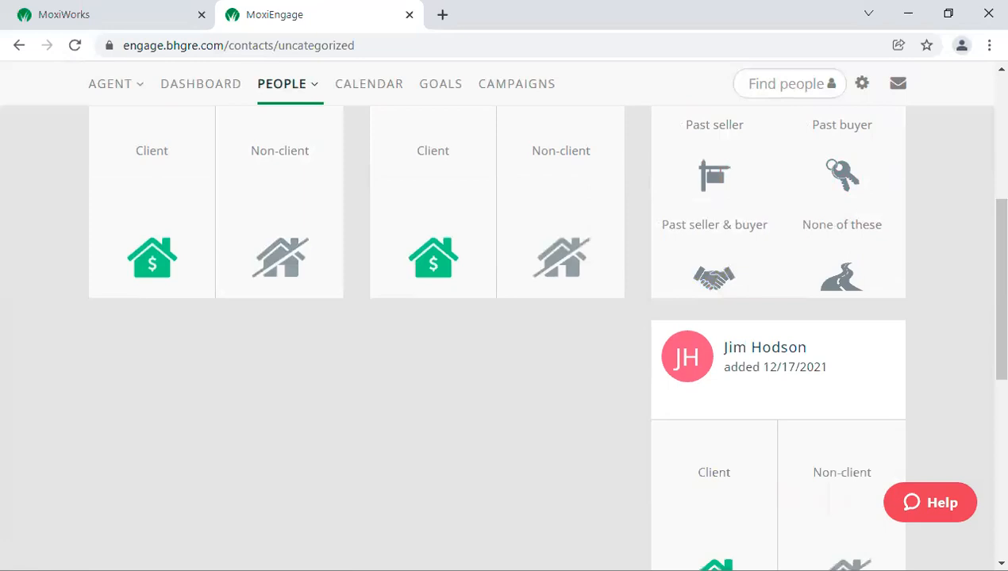
{"action": "scroll", "coordinate": [686, 173], "scroll_direction": "up", "scroll_amount": 1}
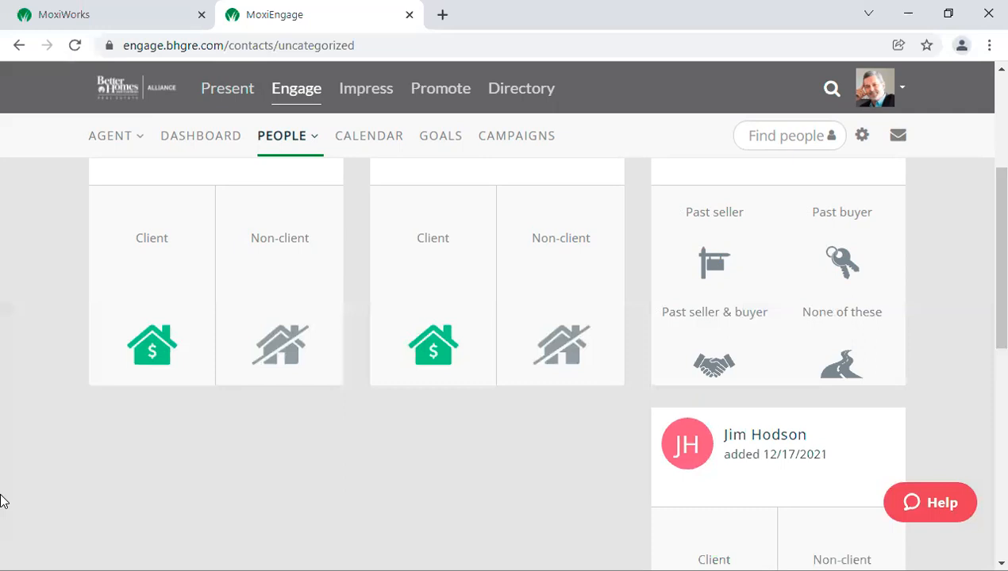
{"action": "scroll", "coordinate": [2, 520], "scroll_direction": "up", "scroll_amount": 3}
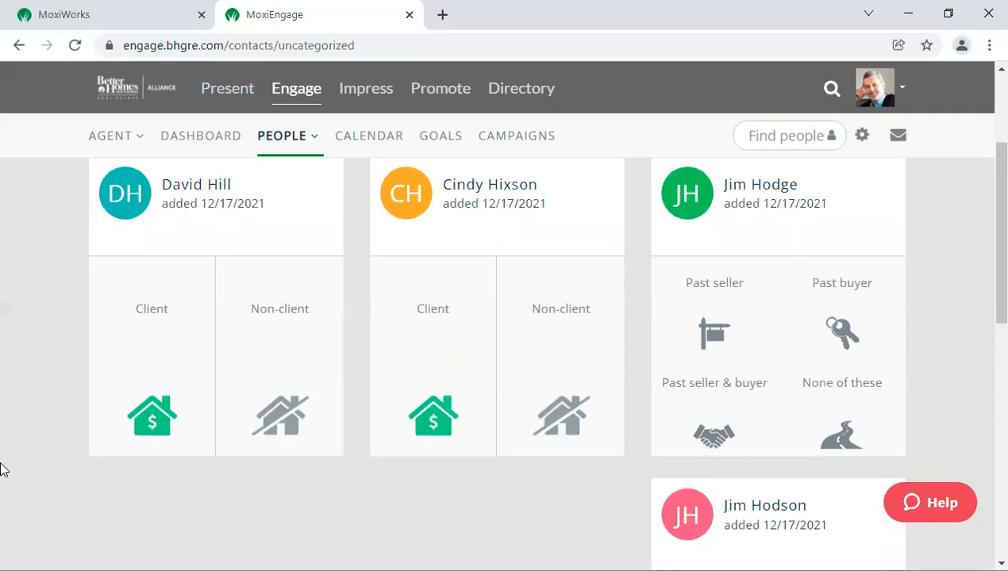
{"action": "scroll", "coordinate": [555, 444], "scroll_direction": "down", "scroll_amount": 2}
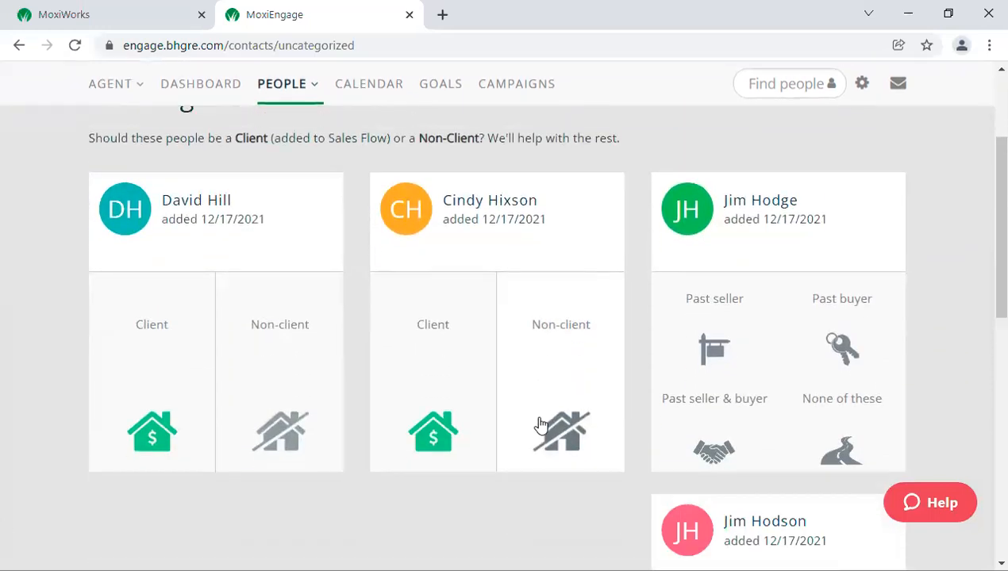
{"action": "scroll", "coordinate": [540, 426], "scroll_direction": "up", "scroll_amount": 2}
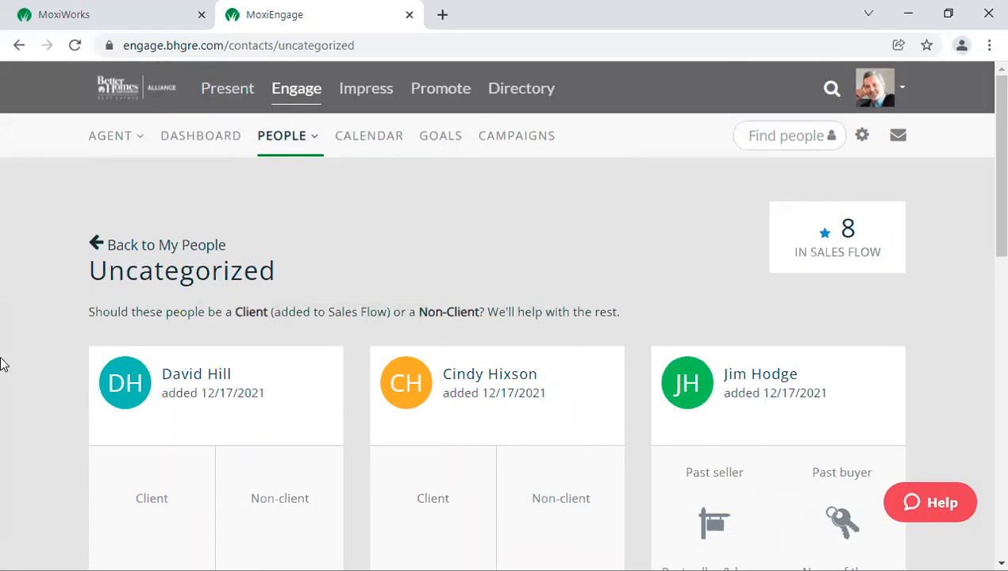
{"action": "scroll", "coordinate": [44, 332], "scroll_direction": "down", "scroll_amount": 1}
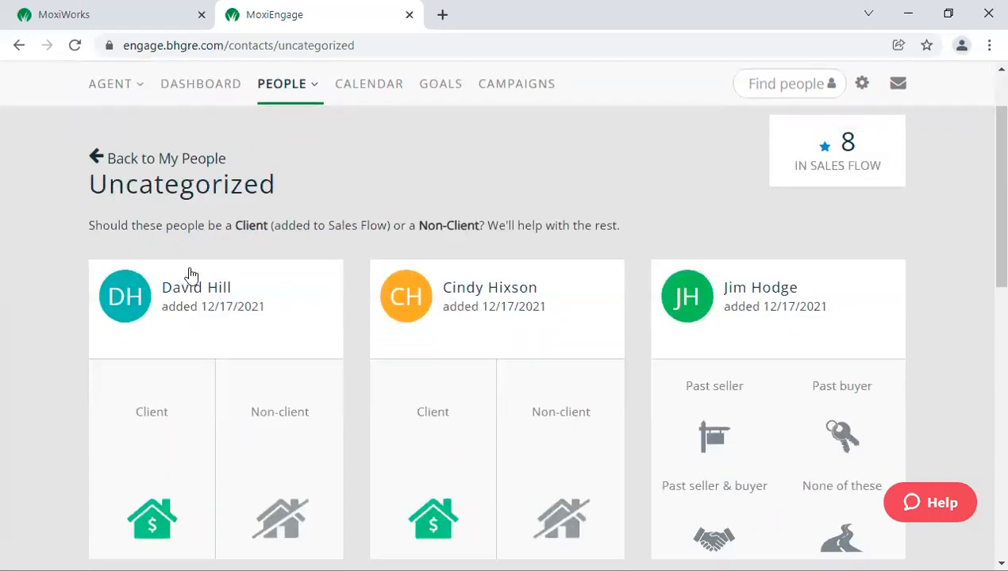
Step: Open the first uncategorized person's profile, review the contact details and the Remove from Engage option, and return to the uncategorized list
{"action": "left_click", "coordinate": [191, 293]}
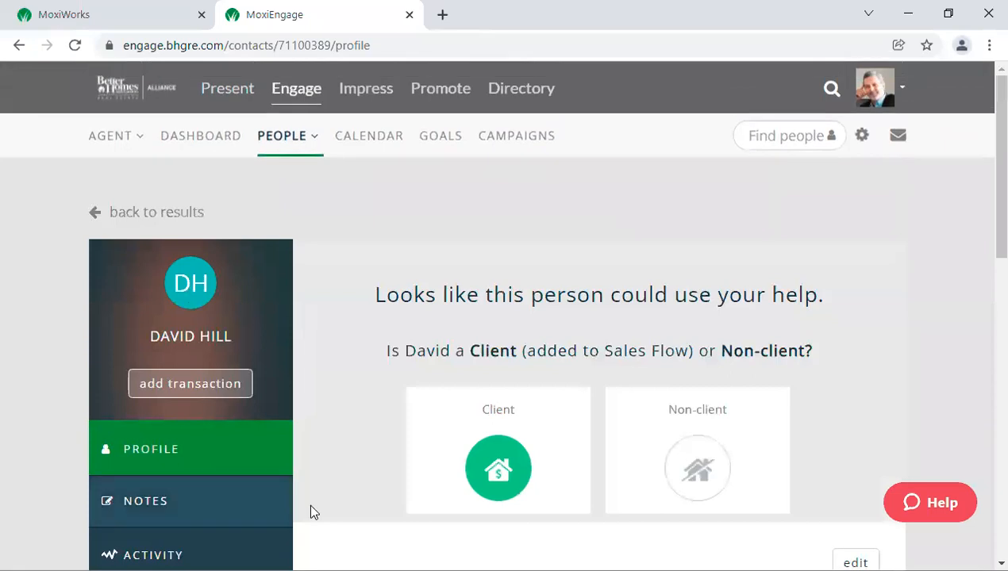
{"action": "scroll", "coordinate": [353, 441], "scroll_direction": "down", "scroll_amount": 5}
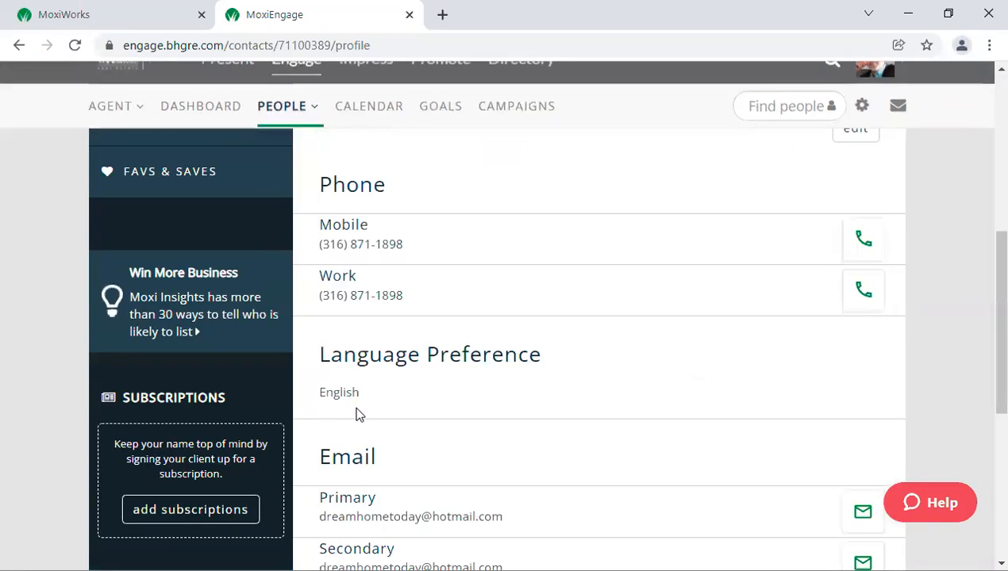
{"action": "scroll", "coordinate": [357, 413], "scroll_direction": "down", "scroll_amount": 3}
{"action": "scroll", "coordinate": [247, 476], "scroll_direction": "down", "scroll_amount": 2}
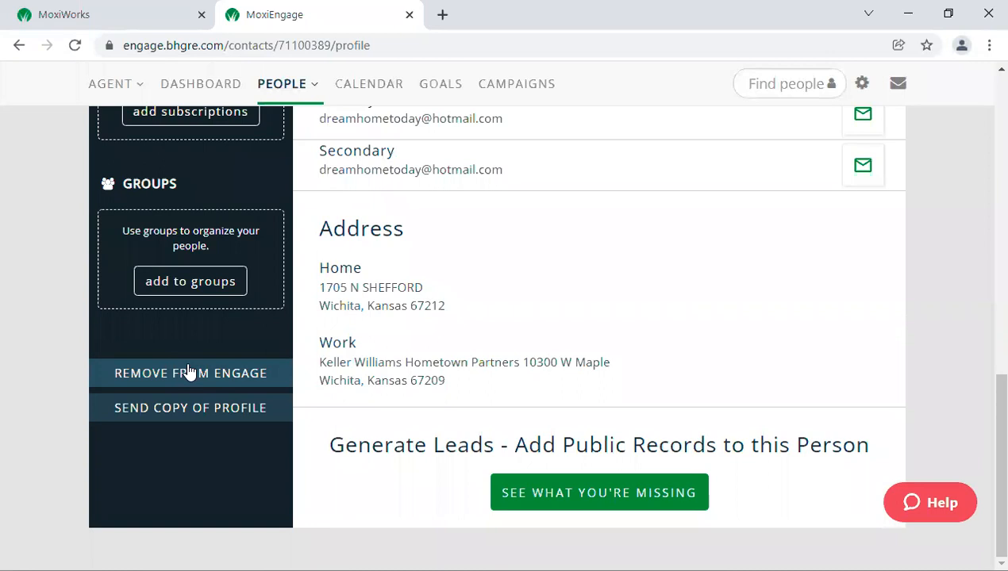
{"action": "scroll", "coordinate": [4, 210], "scroll_direction": "up", "scroll_amount": 10}
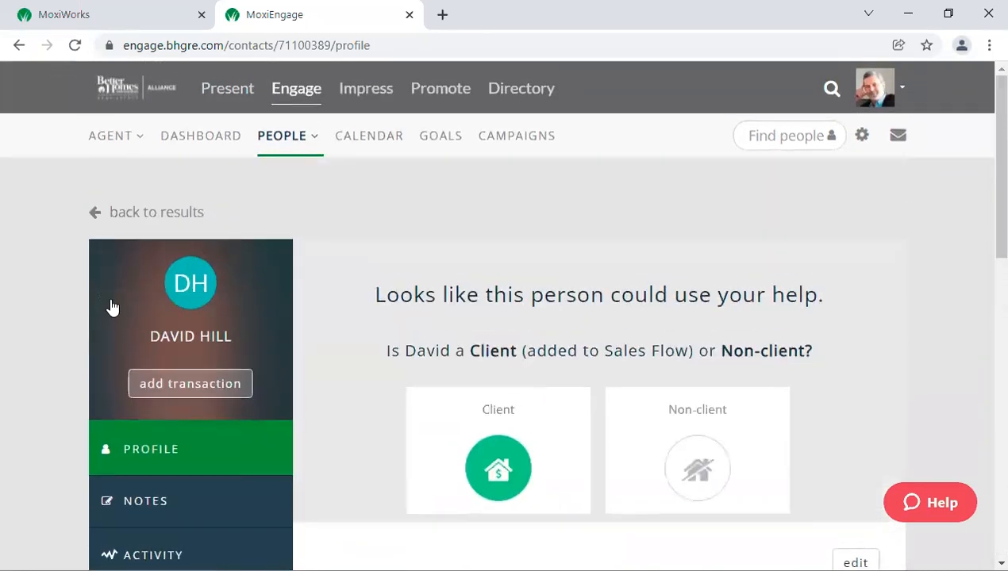
{"action": "left_click", "coordinate": [107, 214]}
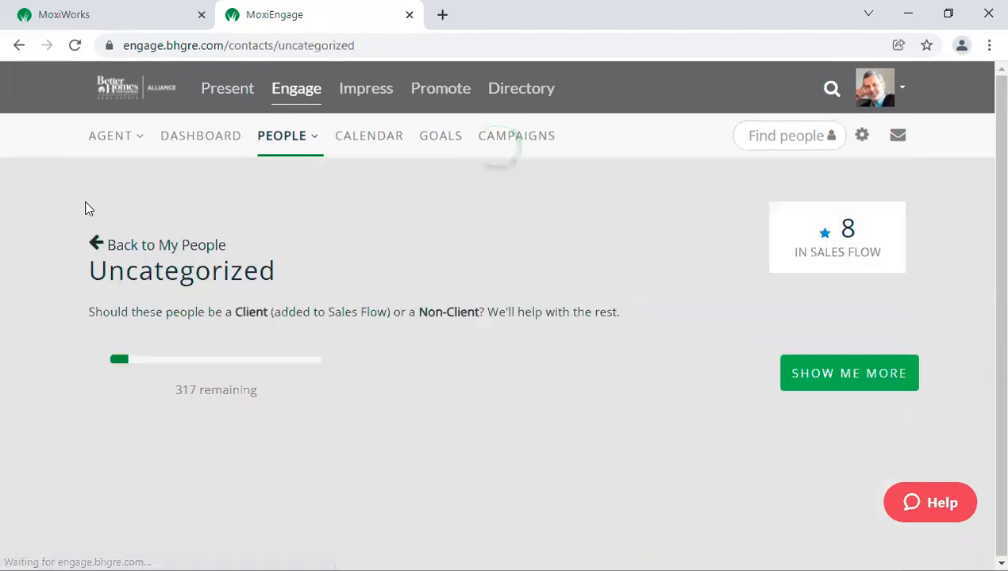
Step: Mark the first uncategorized person as a non-client and review the Personal, Collaborator and Remove from Engage choices without selecting one
{"action": "scroll", "coordinate": [393, 360], "scroll_direction": "down", "scroll_amount": 4}
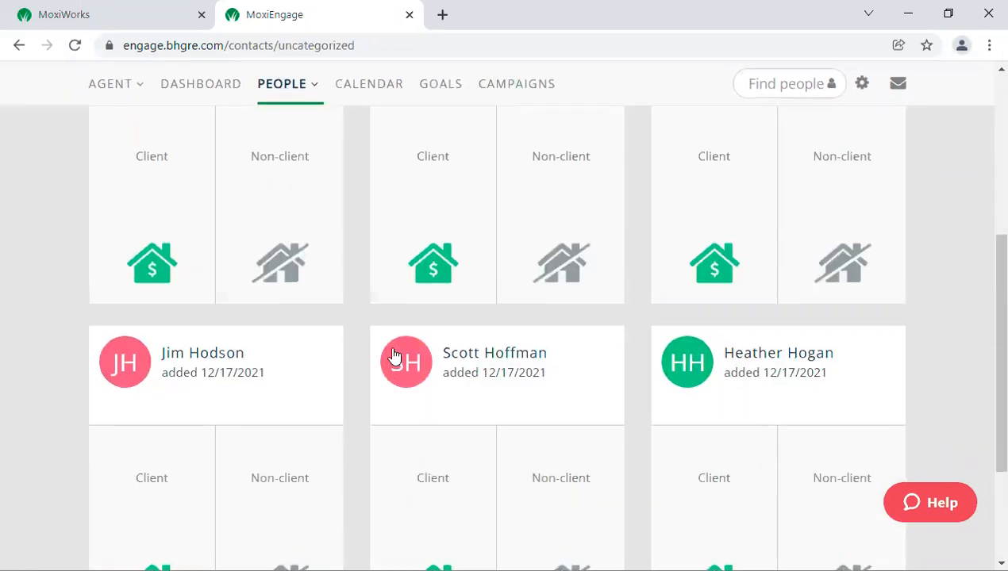
{"action": "scroll", "coordinate": [393, 353], "scroll_direction": "up", "scroll_amount": 1}
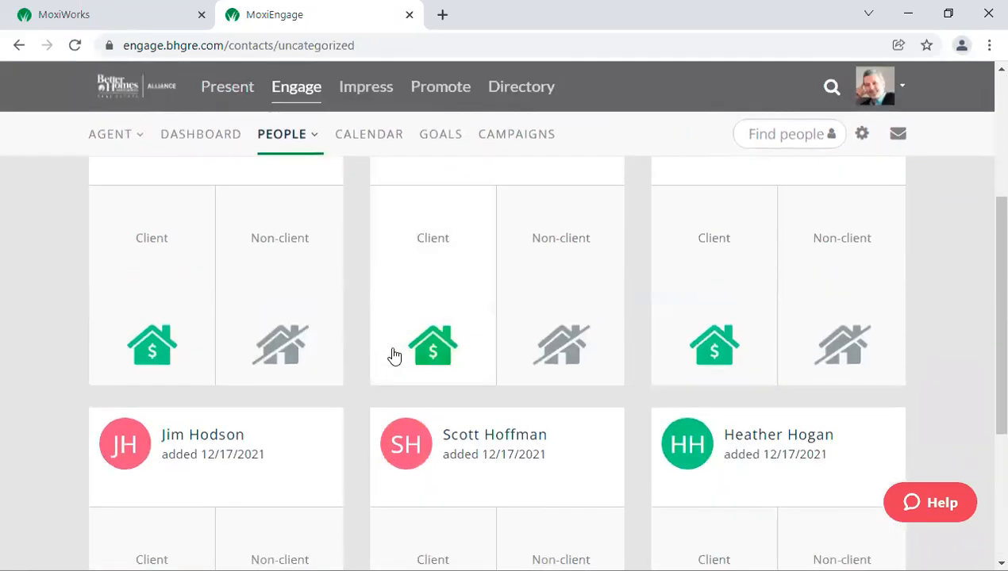
{"action": "left_click", "coordinate": [279, 345]}
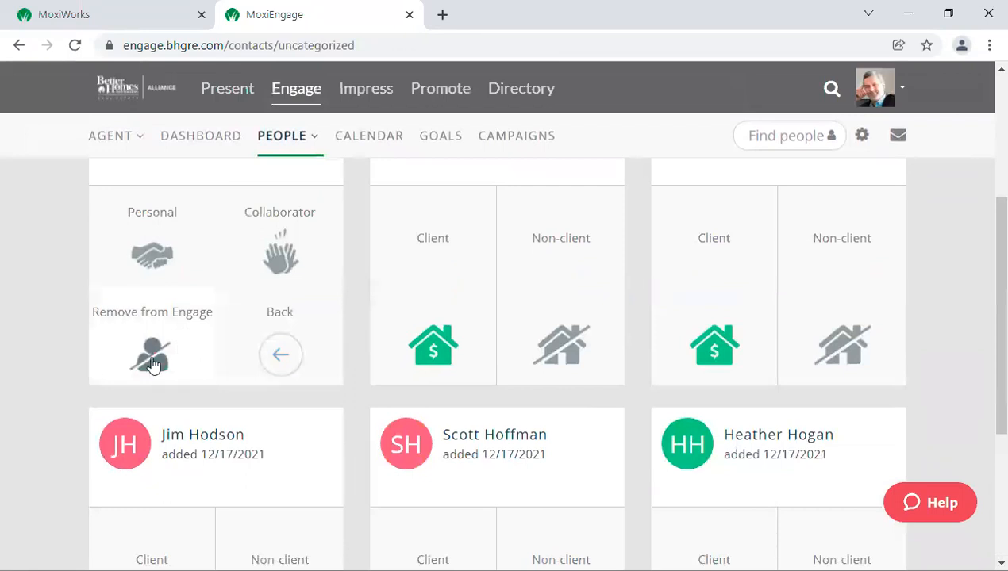
{"action": "scroll", "coordinate": [447, 461], "scroll_direction": "up", "scroll_amount": 4}
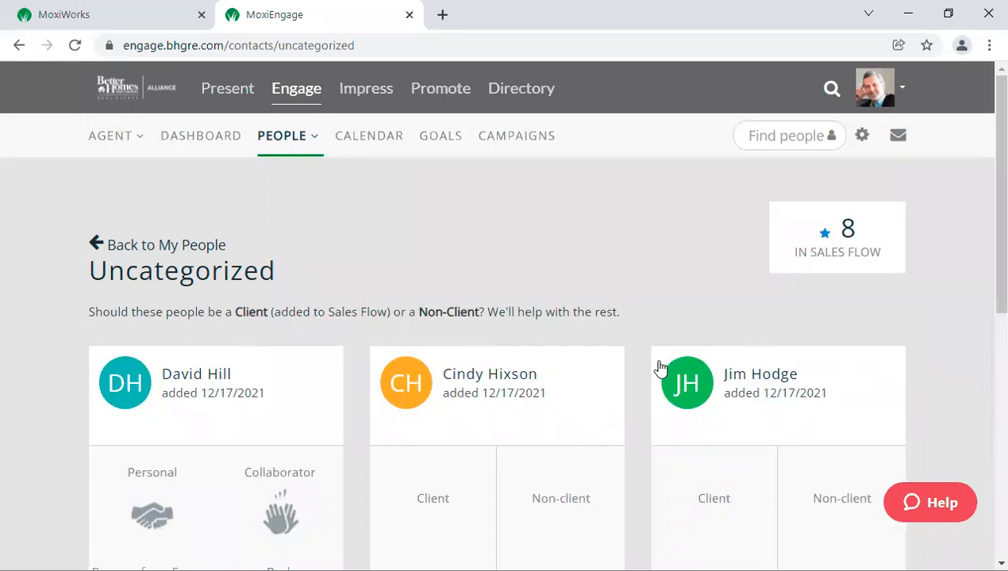
{"action": "scroll", "coordinate": [524, 377], "scroll_direction": "down", "scroll_amount": 3}
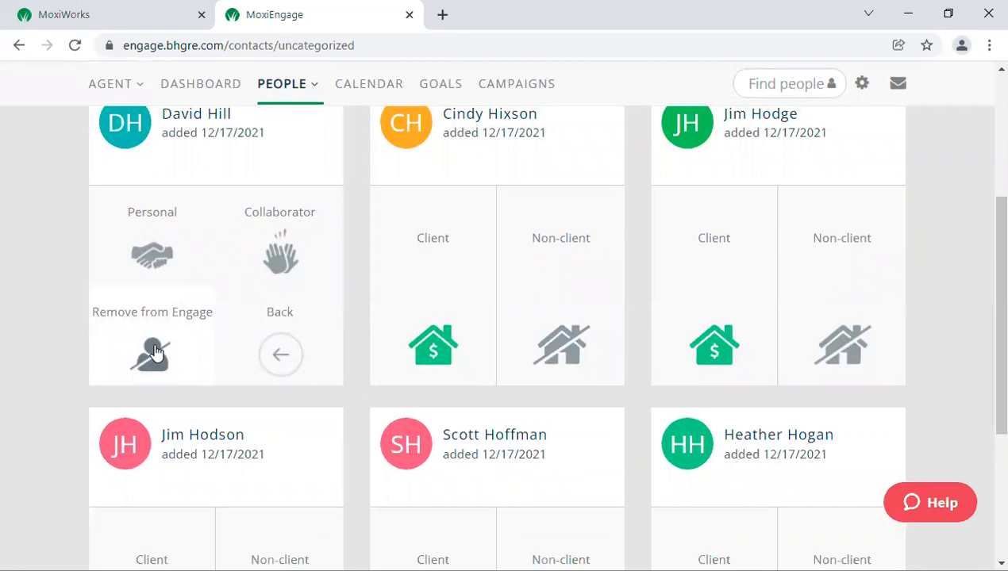
{"action": "scroll", "coordinate": [182, 333], "scroll_direction": "up", "scroll_amount": 3}
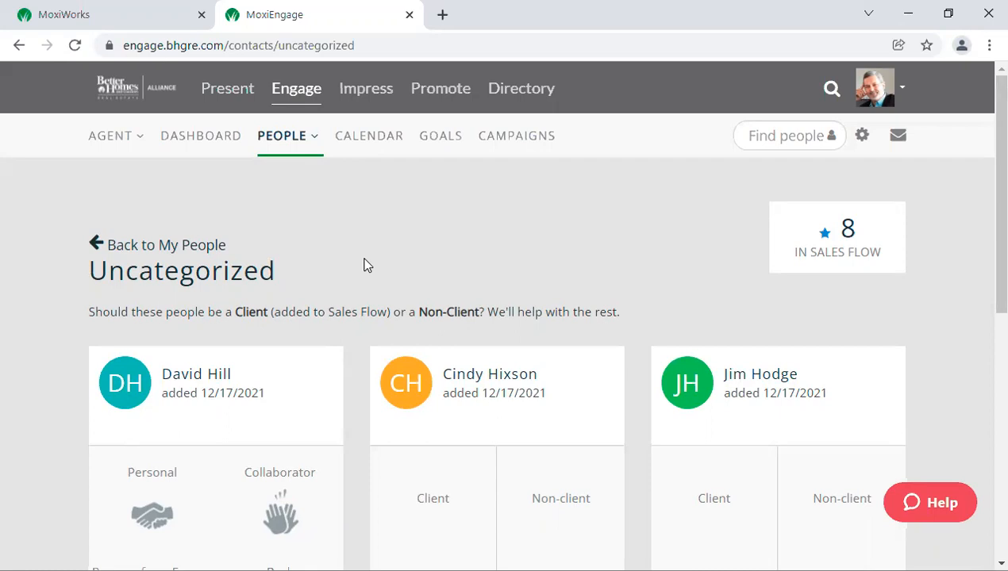
{"action": "scroll", "coordinate": [524, 390], "scroll_direction": "down", "scroll_amount": 3}
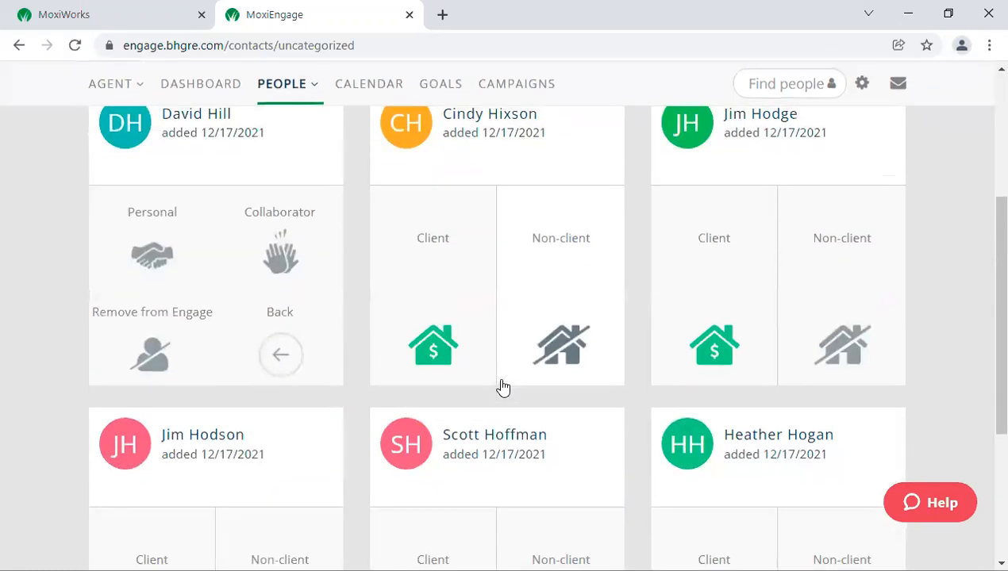
{"action": "scroll", "coordinate": [503, 387], "scroll_direction": "up", "scroll_amount": 1}
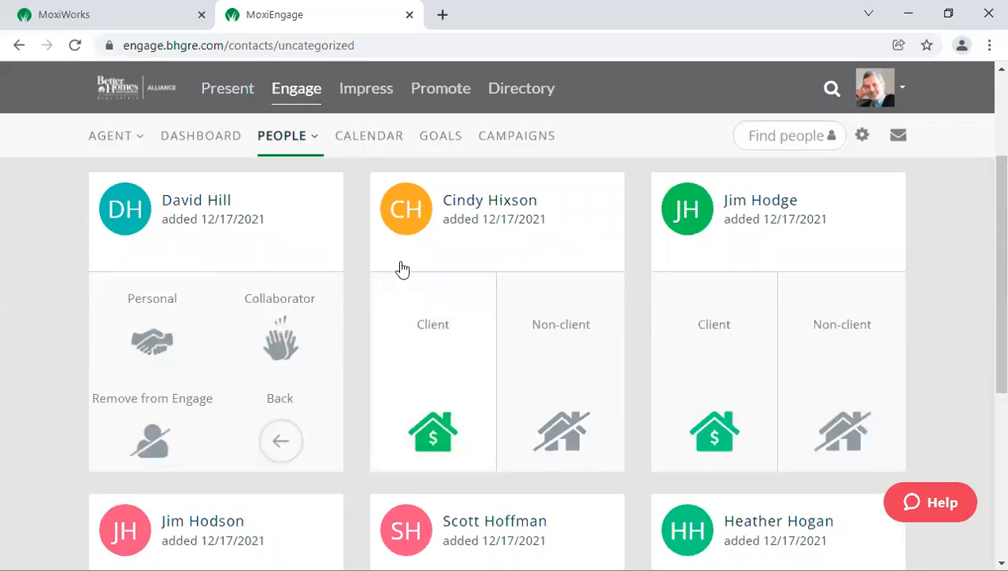
Step: Open the second uncategorized person's profile and examine the client prompt, phone, email and job details, and the Remove from Engage option
{"action": "left_click", "coordinate": [444, 220]}
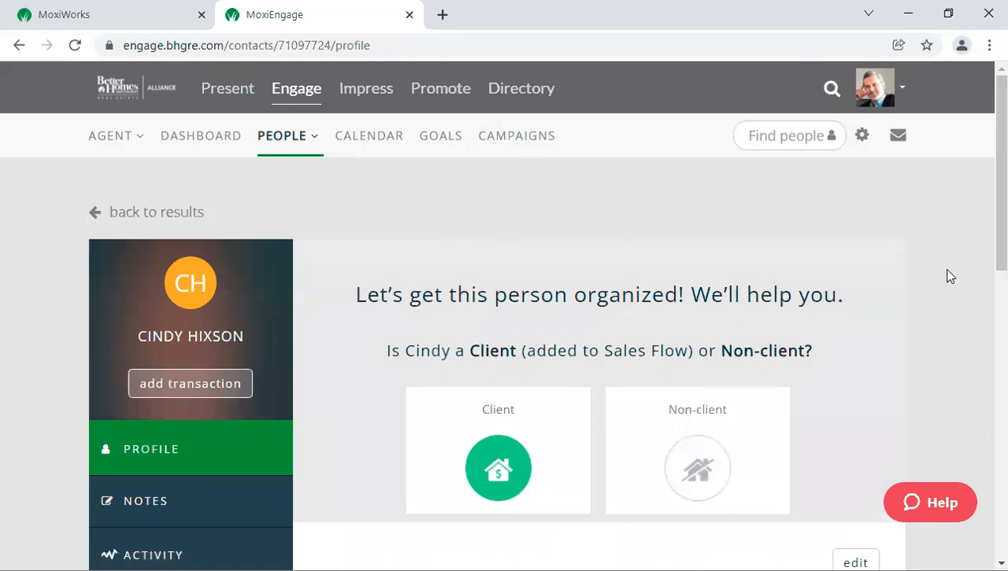
{"action": "scroll", "coordinate": [948, 272], "scroll_direction": "down", "scroll_amount": 2}
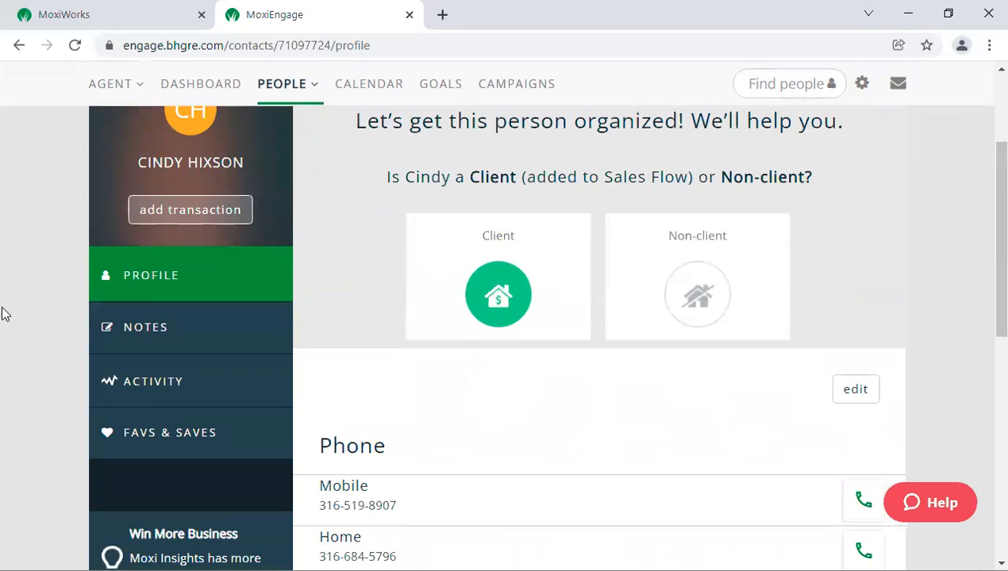
{"action": "scroll", "coordinate": [4, 310], "scroll_direction": "down", "scroll_amount": 1}
{"action": "scroll", "coordinate": [4, 333], "scroll_direction": "down", "scroll_amount": 1}
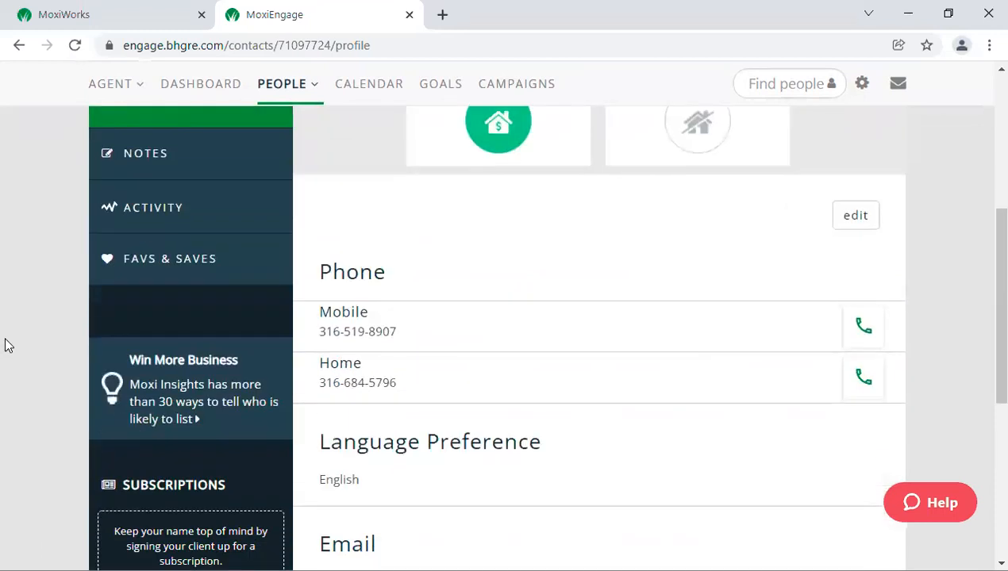
{"action": "scroll", "coordinate": [16, 342], "scroll_direction": "down", "scroll_amount": 1}
{"action": "scroll", "coordinate": [2, 340], "scroll_direction": "up", "scroll_amount": 2}
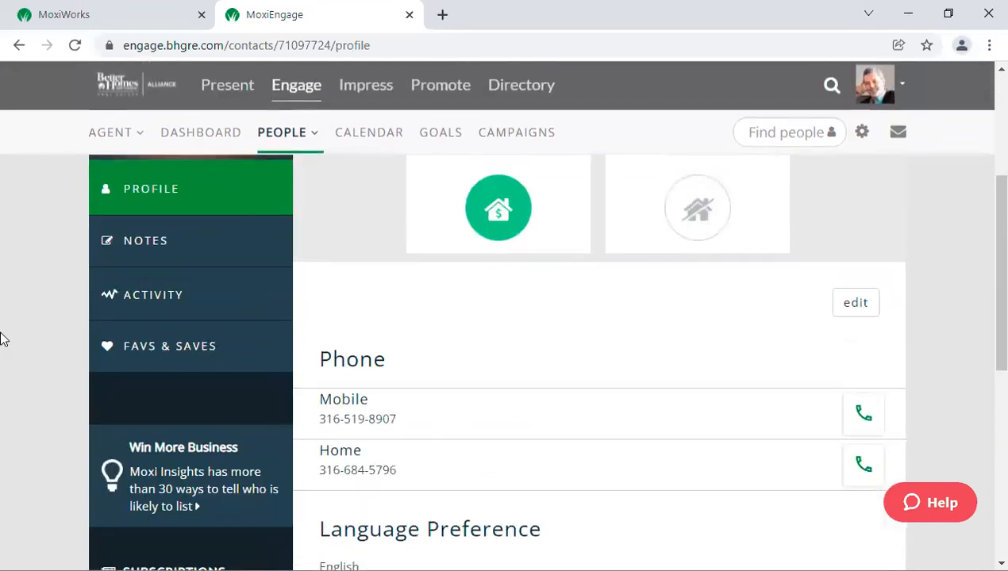
{"action": "scroll", "coordinate": [4, 337], "scroll_direction": "up", "scroll_amount": 2}
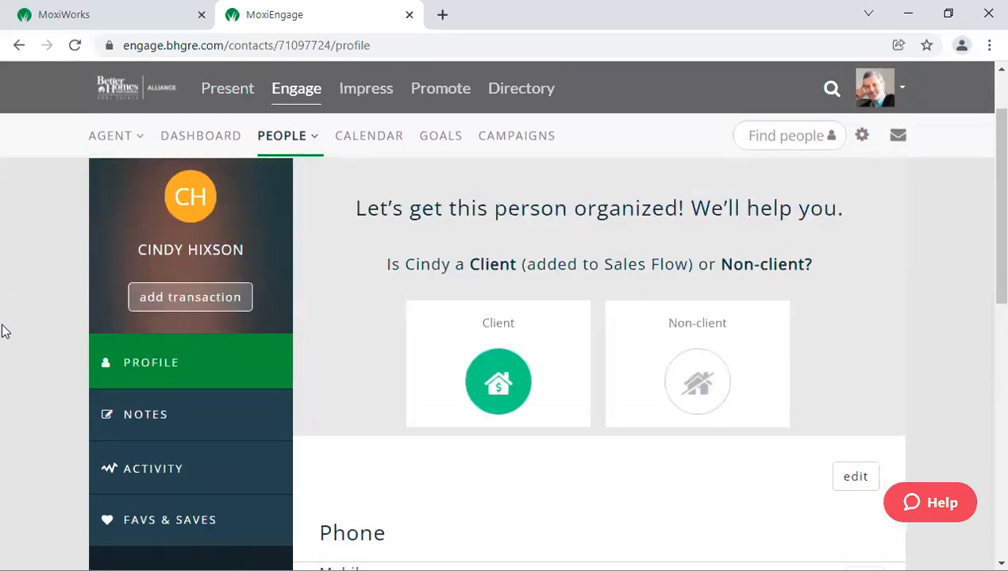
{"action": "scroll", "coordinate": [11, 375], "scroll_direction": "down", "scroll_amount": 8}
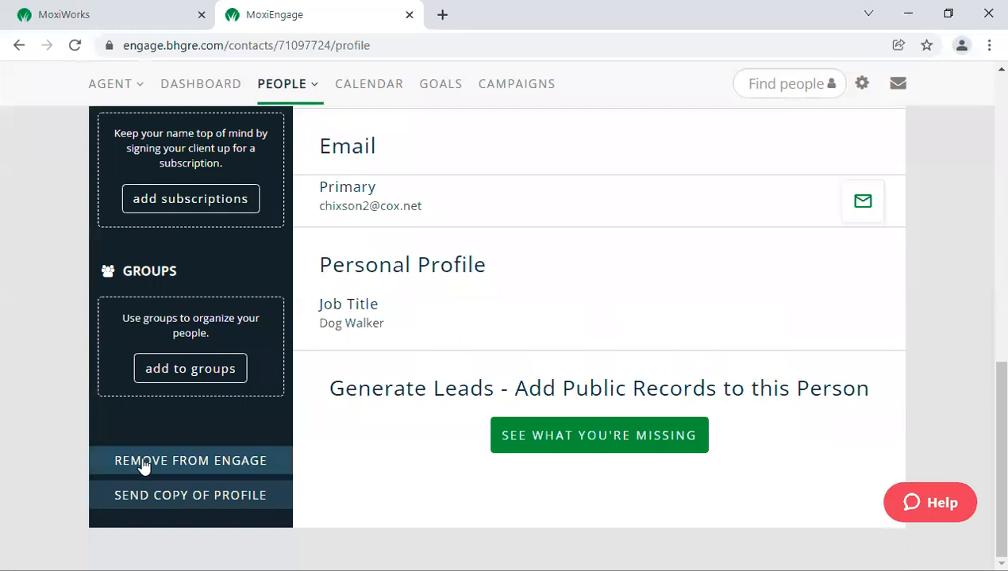
{"action": "scroll", "coordinate": [161, 359], "scroll_direction": "up", "scroll_amount": 8}
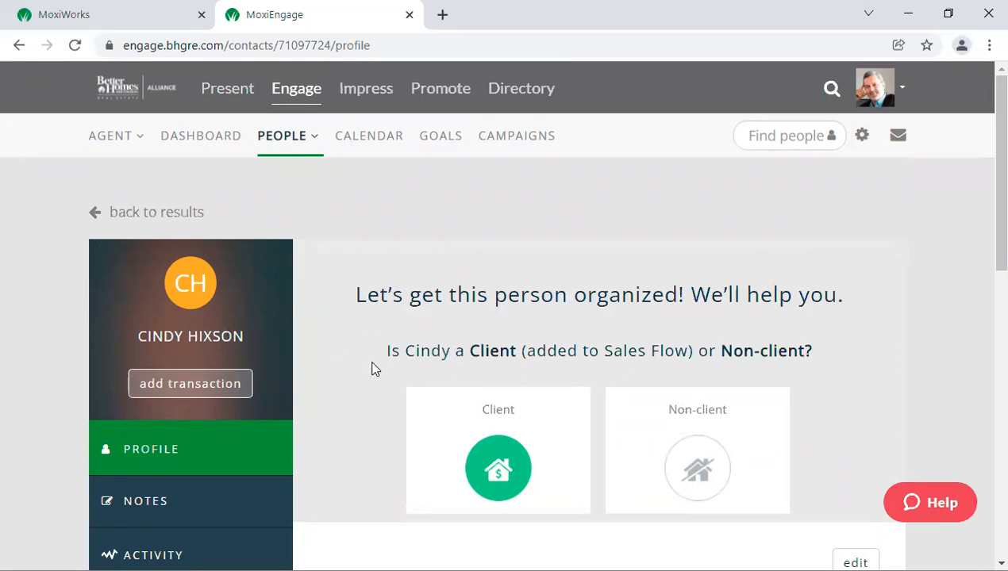
{"action": "left_click", "coordinate": [297, 144]}
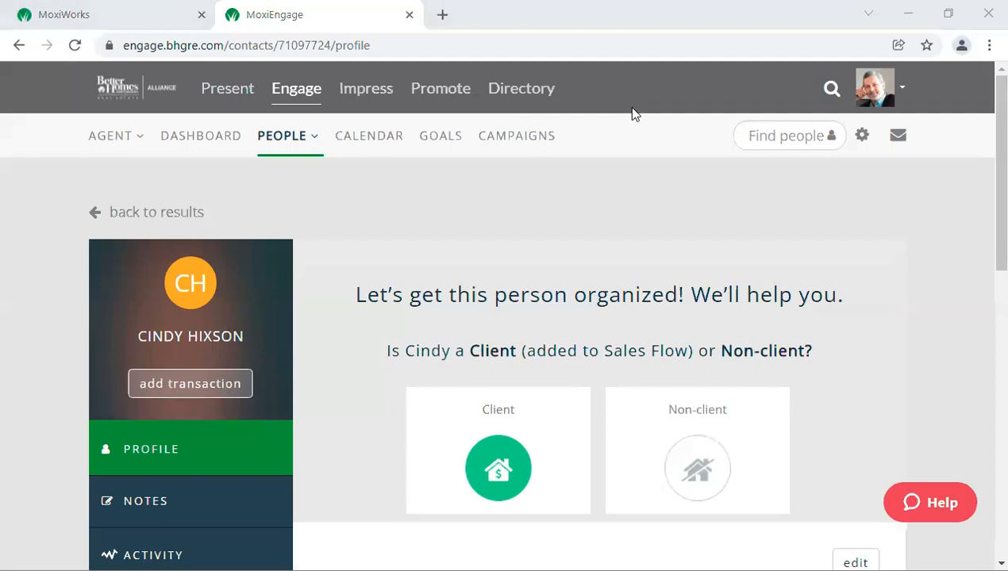
{"action": "scroll", "coordinate": [356, 432], "scroll_direction": "down", "scroll_amount": 2}
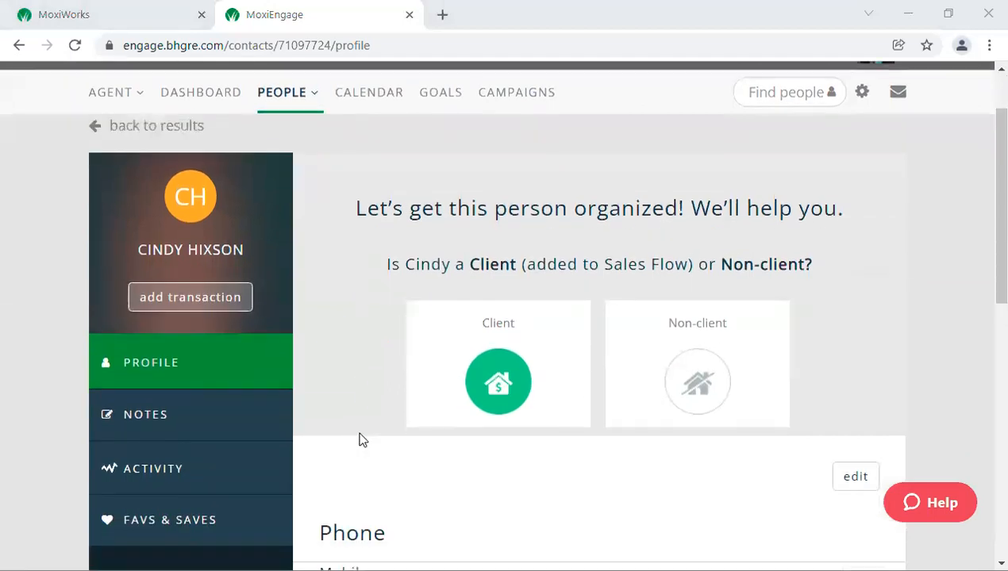
{"action": "scroll", "coordinate": [359, 440], "scroll_direction": "down", "scroll_amount": 3}
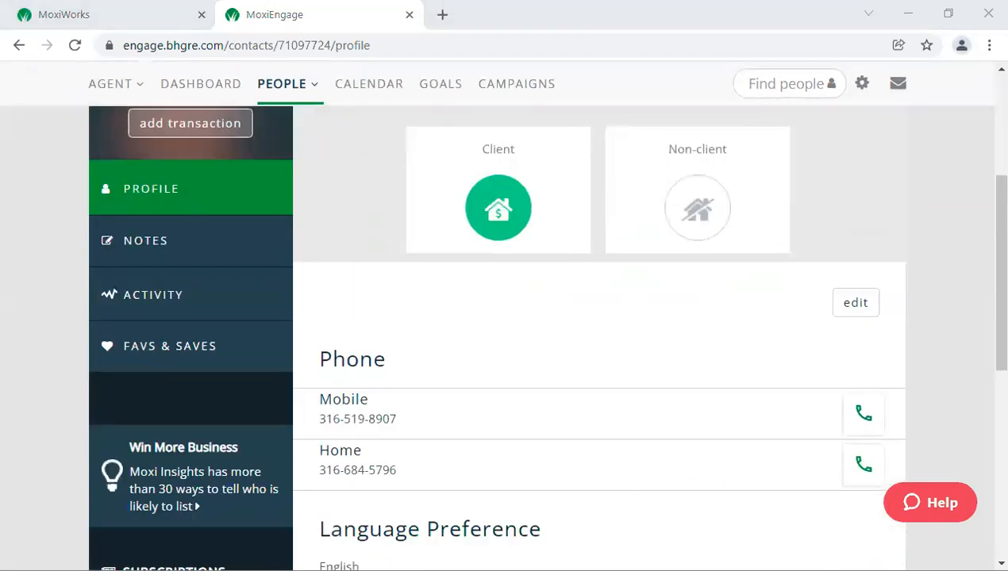